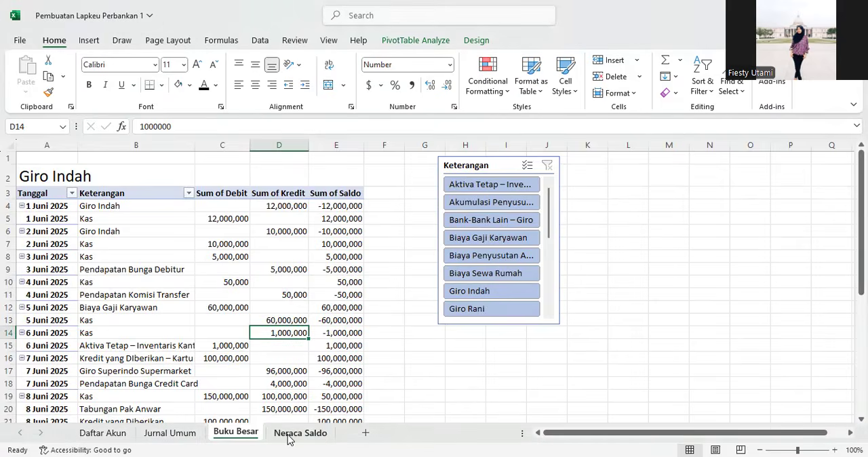
Step: Review the Neraca Saldo pivot table's accounts and debit, credit and balance totals
{"action": "scroll", "coordinate": [238, 383], "scroll_direction": "up", "scroll_amount": 2}
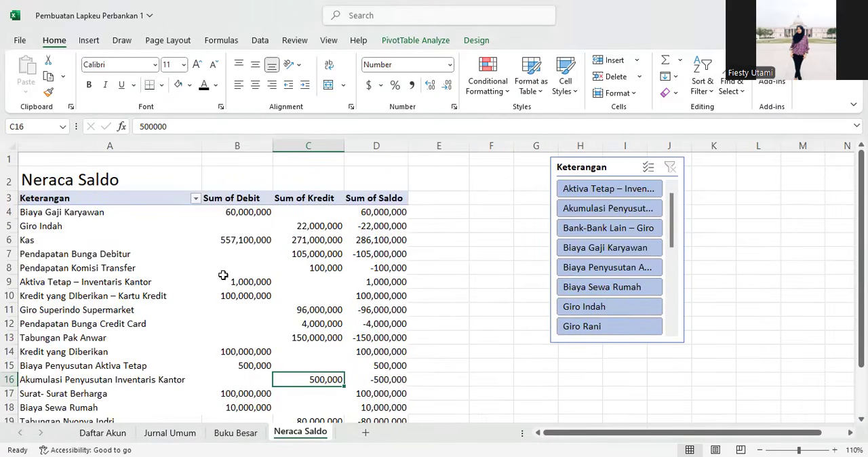
{"action": "scroll", "coordinate": [164, 312], "scroll_direction": "down", "scroll_amount": 3}
{"action": "scroll", "coordinate": [165, 313], "scroll_direction": "up", "scroll_amount": 2}
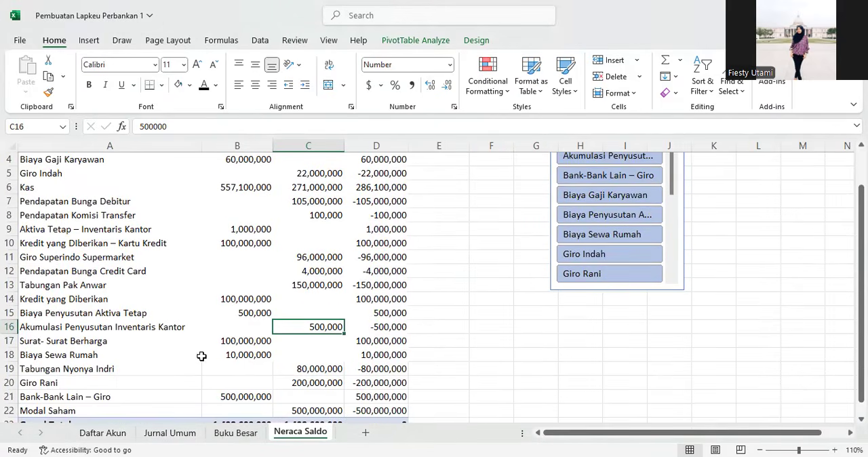
{"action": "mouse_move", "coordinate": [248, 336]}
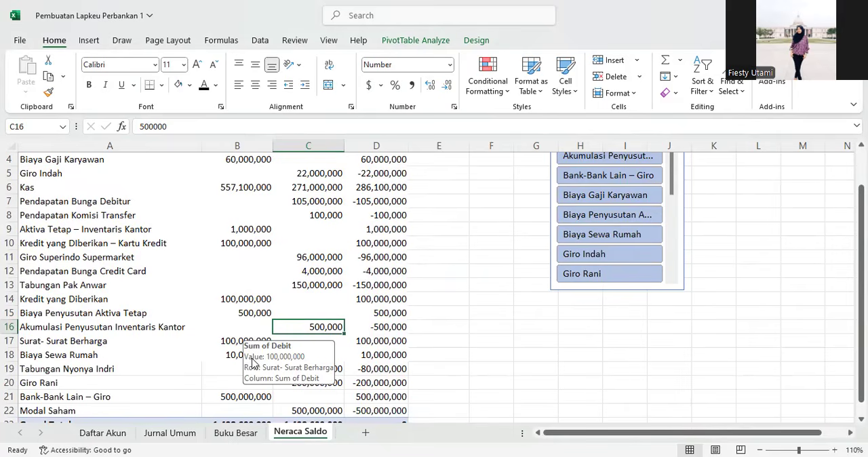
{"action": "scroll", "coordinate": [333, 305], "scroll_direction": "down", "scroll_amount": 1}
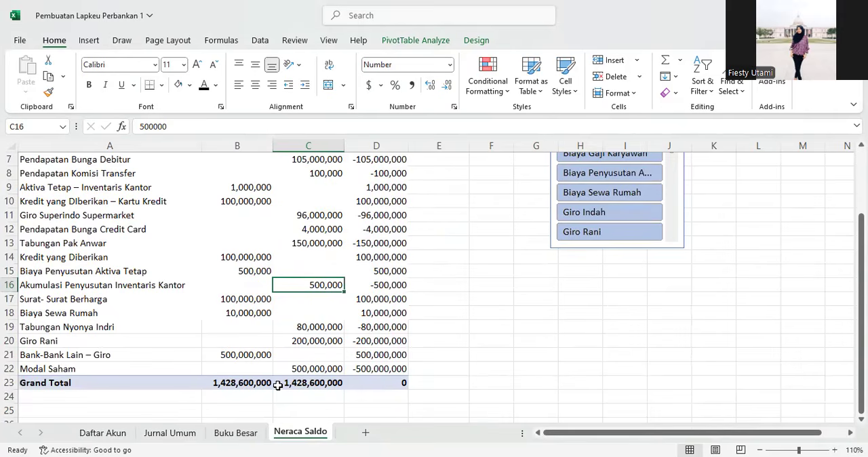
{"action": "scroll", "coordinate": [223, 351], "scroll_direction": "up", "scroll_amount": 2}
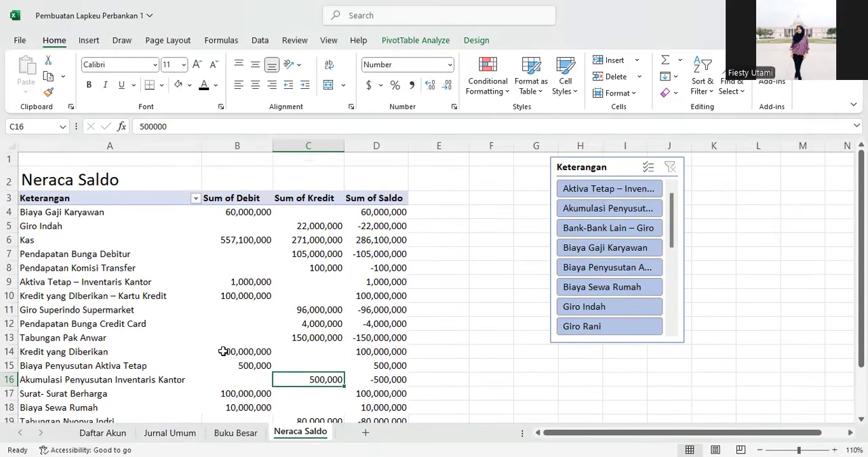
{"action": "left_click", "coordinate": [240, 282]}
{"action": "scroll", "coordinate": [82, 271], "scroll_direction": "down", "scroll_amount": 2}
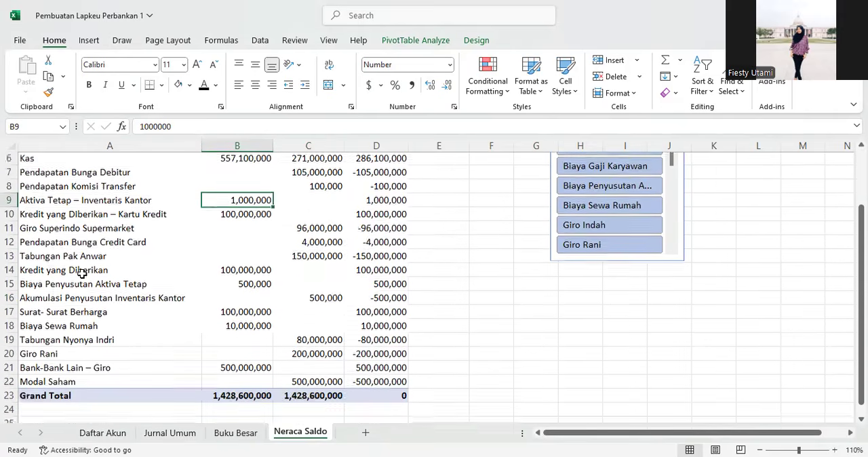
{"action": "scroll", "coordinate": [81, 274], "scroll_direction": "down", "scroll_amount": 2}
{"action": "scroll", "coordinate": [74, 285], "scroll_direction": "up", "scroll_amount": 1}
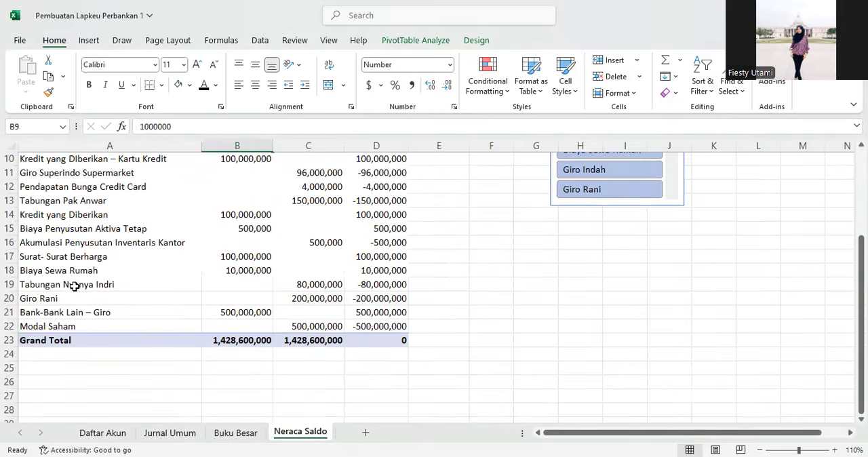
{"action": "scroll", "coordinate": [74, 286], "scroll_direction": "up", "scroll_amount": 2}
{"action": "scroll", "coordinate": [88, 273], "scroll_direction": "down", "scroll_amount": 3}
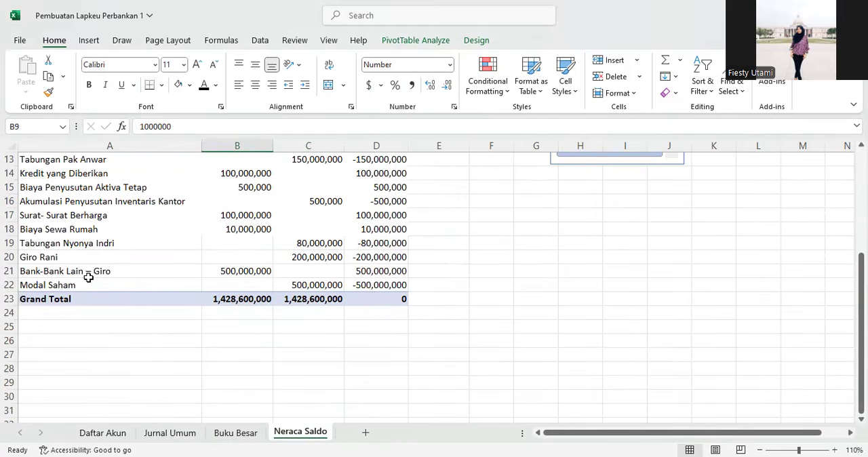
{"action": "left_click", "coordinate": [88, 275]}
Step: Browse the Jurnal Umum entries and the other sheets, Buku Besar, Neraca Saldo and Daftar Akun
{"action": "left_click", "coordinate": [163, 434]}
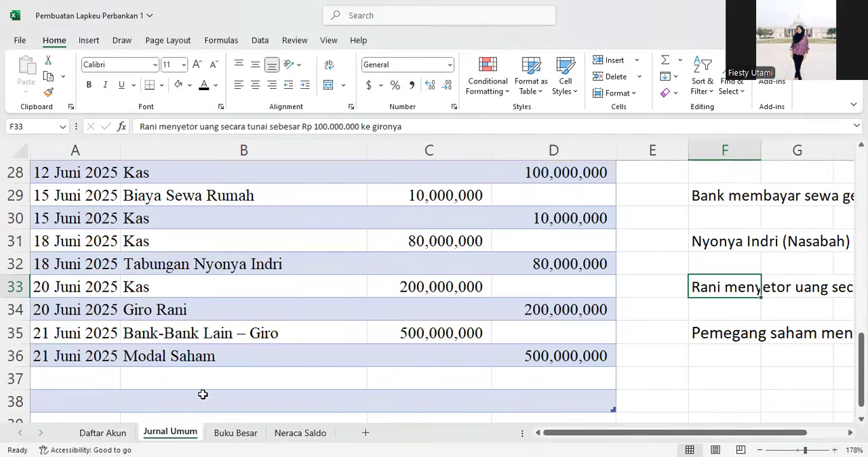
{"action": "scroll", "coordinate": [455, 287], "scroll_direction": "down", "scroll_amount": 5, "text": "ctrl"}
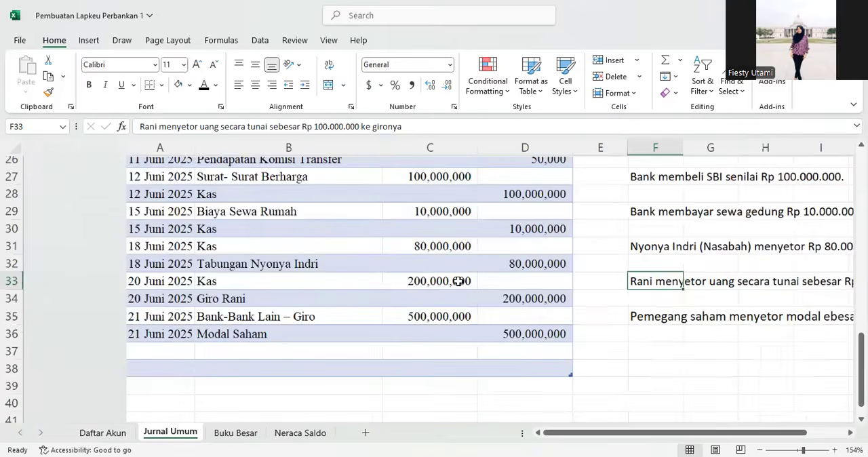
{"action": "scroll", "coordinate": [325, 291], "scroll_direction": "up", "scroll_amount": 6}
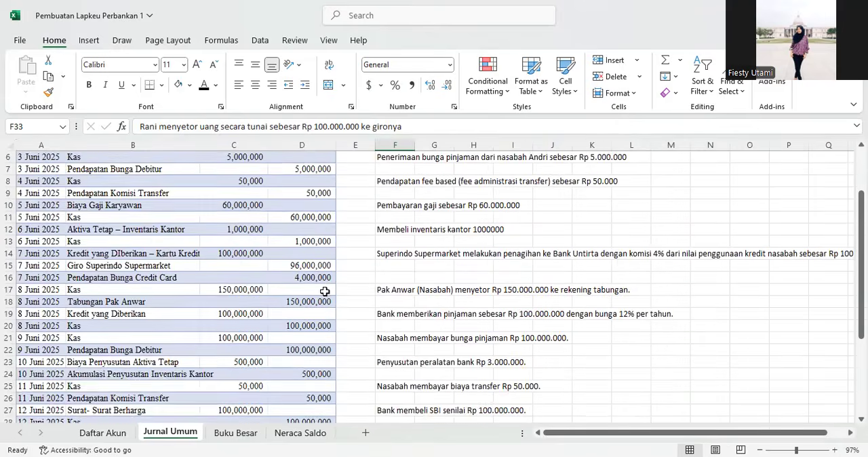
{"action": "scroll", "coordinate": [325, 291], "scroll_direction": "down", "scroll_amount": 5}
{"action": "scroll", "coordinate": [192, 293], "scroll_direction": "up", "scroll_amount": 2, "text": "ctrl"}
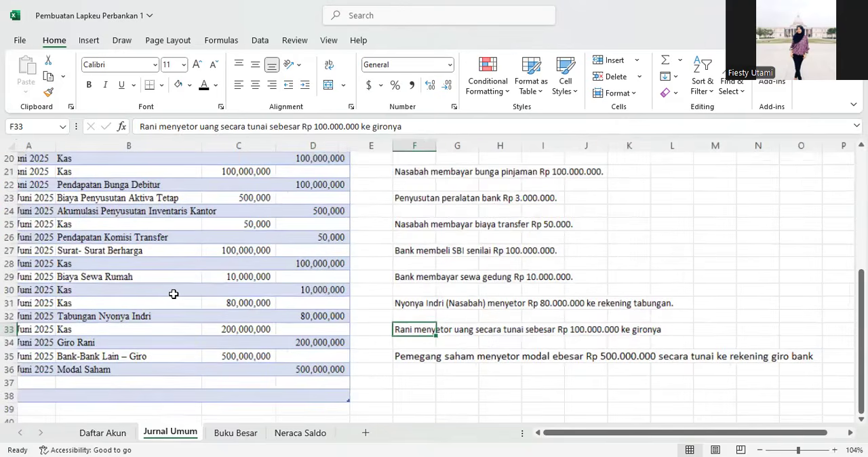
{"action": "scroll", "coordinate": [173, 293], "scroll_direction": "up", "scroll_amount": 1, "text": "ctrl"}
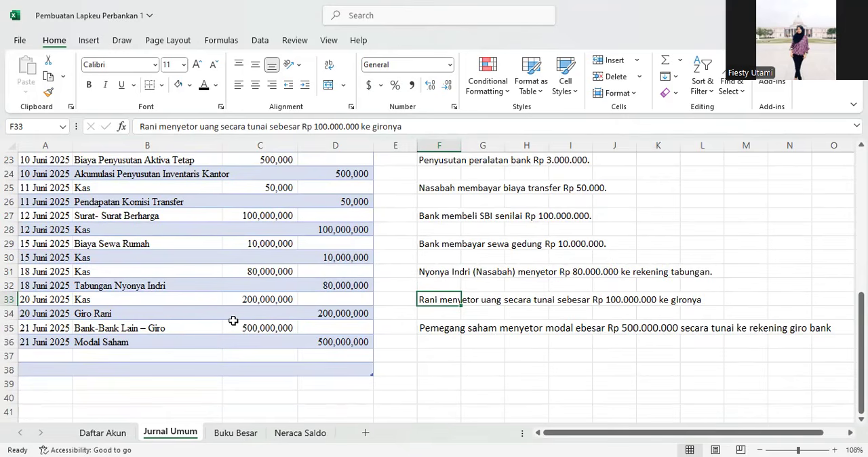
{"action": "left_click", "coordinate": [236, 434]}
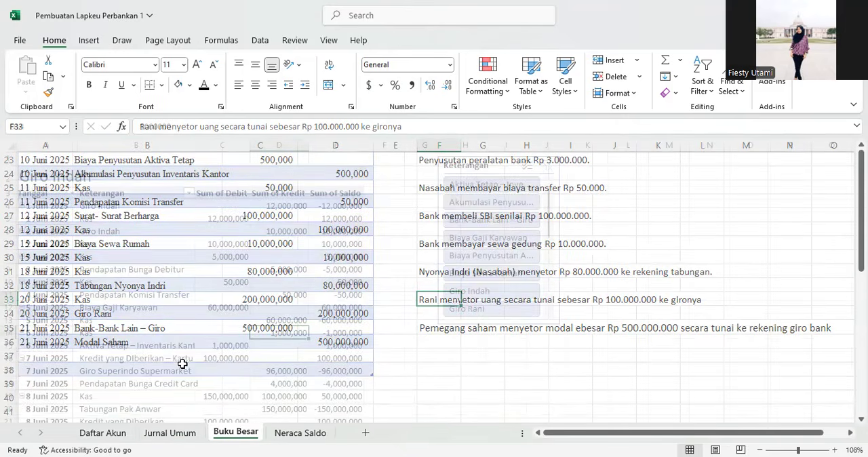
{"action": "left_click", "coordinate": [302, 434]}
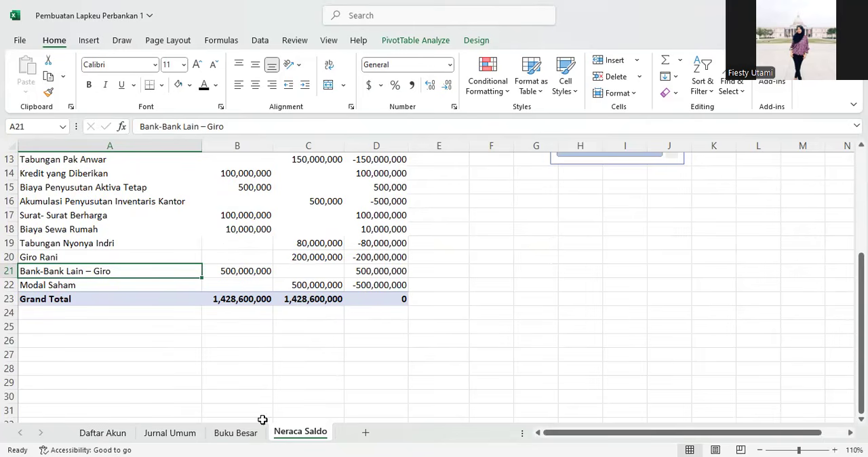
{"action": "left_click", "coordinate": [236, 433]}
{"action": "left_click", "coordinate": [175, 438]}
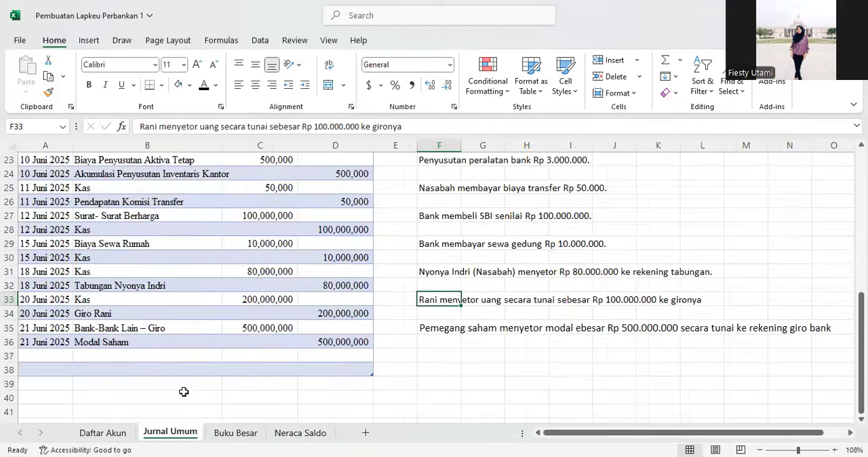
{"action": "left_click", "coordinate": [103, 433]}
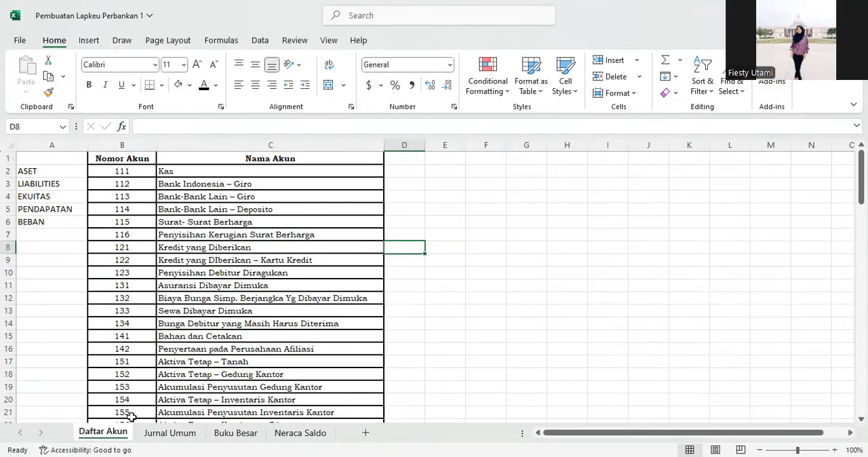
{"action": "left_click", "coordinate": [172, 433]}
{"action": "scroll", "coordinate": [207, 366], "scroll_direction": "down", "scroll_amount": 1}
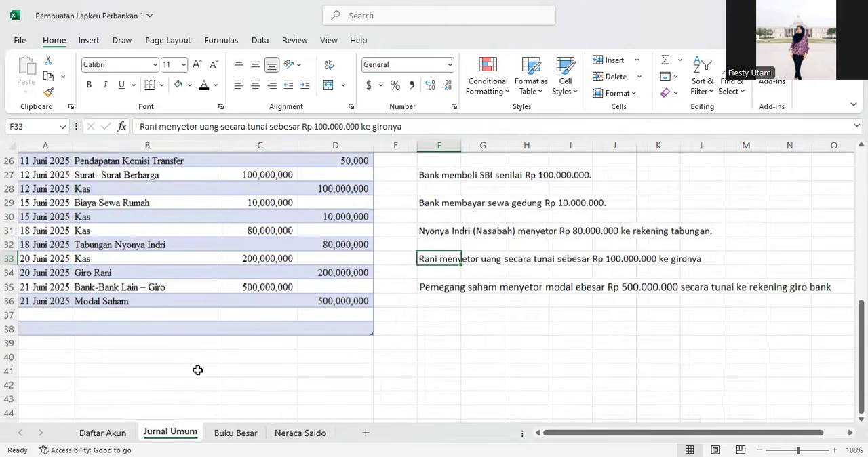
{"action": "left_click", "coordinate": [145, 356]}
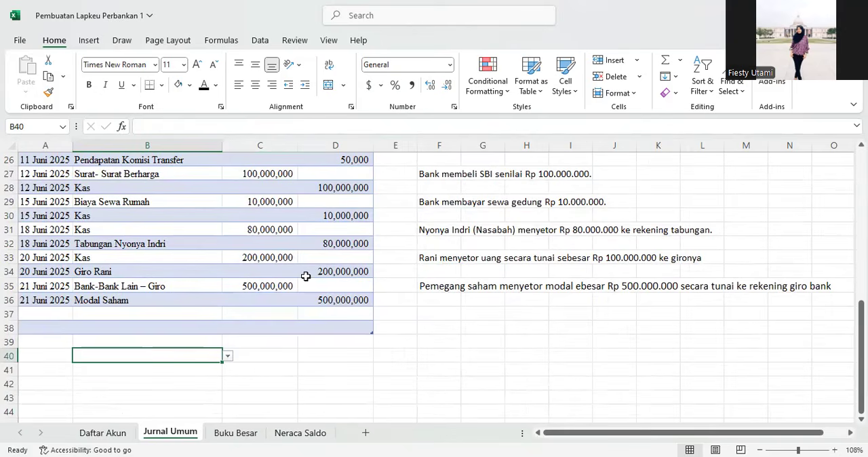
Step: Copy the last cash-deposit description into F37, changing the amount to Rp 30.000.000
{"action": "left_click", "coordinate": [434, 258]}
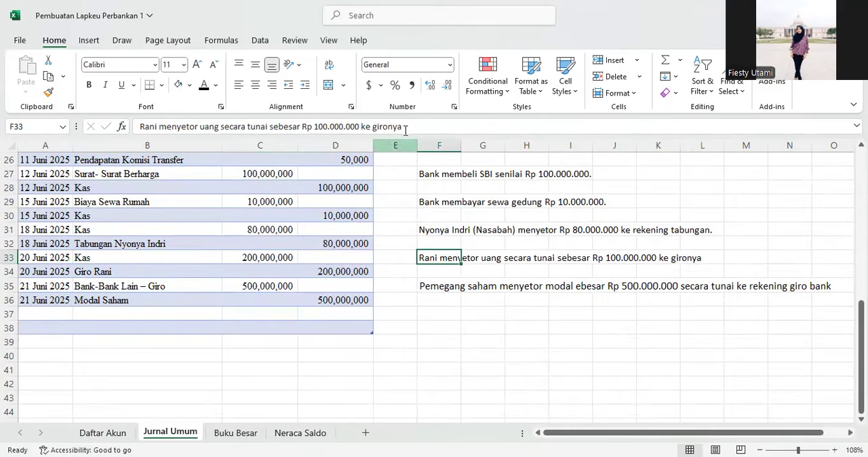
{"action": "left_click_drag", "start_coordinate": [405, 127], "coordinate": [67, 132]}
{"action": "key", "text": "ctrl+c"}
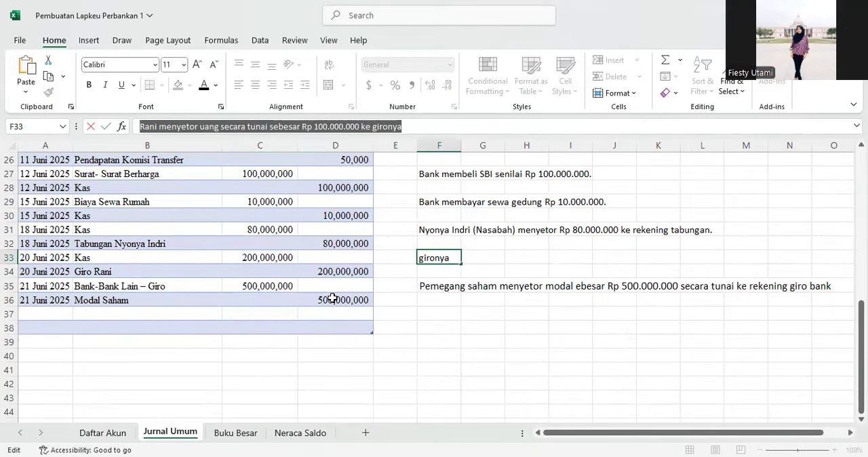
{"action": "left_click", "coordinate": [436, 312]}
{"action": "left_click", "coordinate": [212, 122]}
{"action": "key", "text": "ctrl+v"}
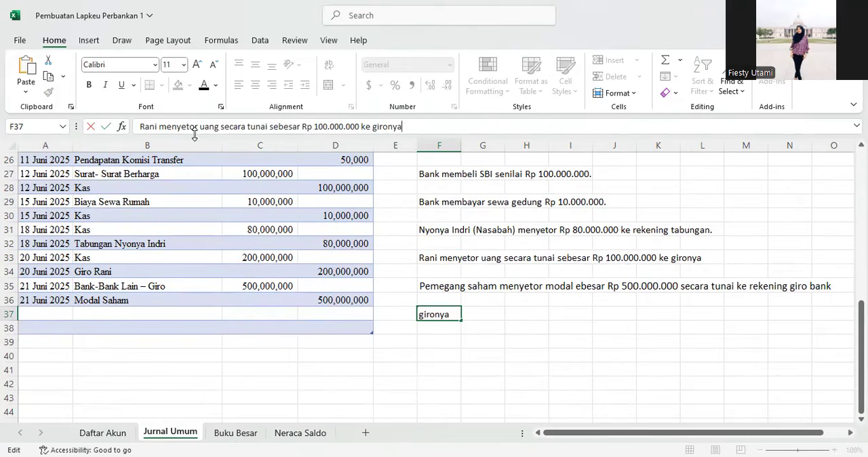
{"action": "left_click", "coordinate": [325, 129]}
{"action": "key", "text": "Delete"}
{"action": "key", "text": "Delete"}
{"action": "type", "text": "3"}
{"action": "key", "text": "Return"}
Step: Enter the date 22 Juni 2025 in the new journal row A37
{"action": "key", "text": "Up"}
{"action": "key", "text": "Left"}
{"action": "key", "text": "Left"}
{"action": "key", "text": "Left"}
{"action": "key", "text": "Left"}
{"action": "key", "text": "Left"}
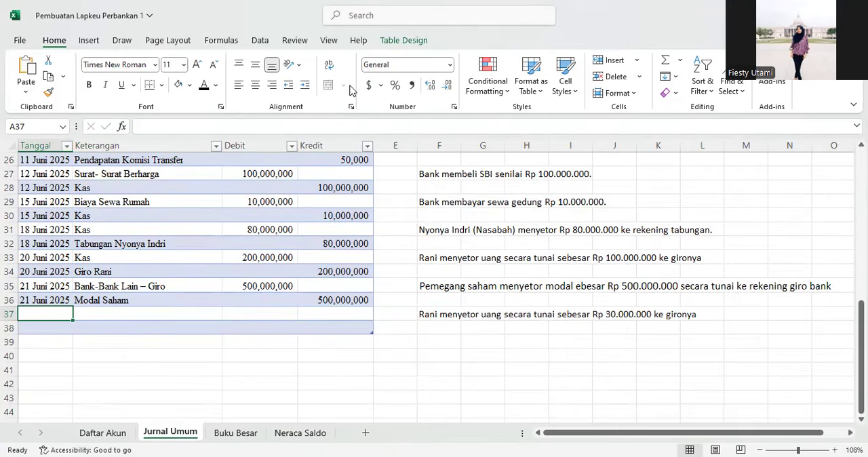
{"action": "type", "text": "22 Juni 2025"}
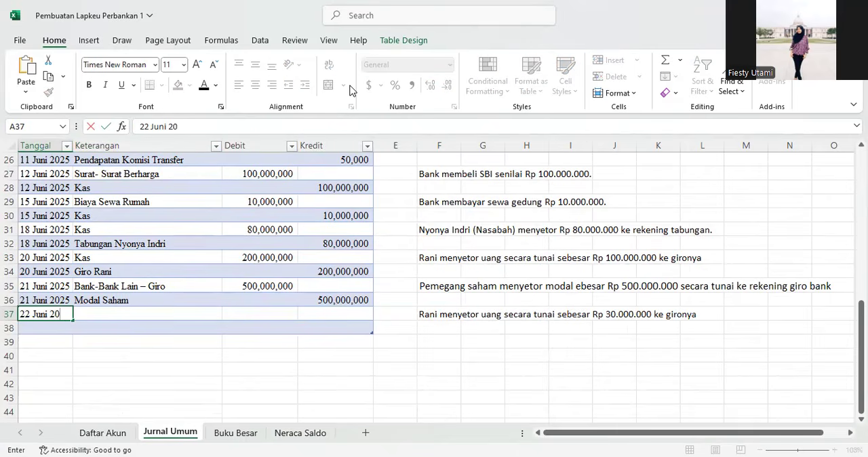
{"action": "key", "text": "Return"}
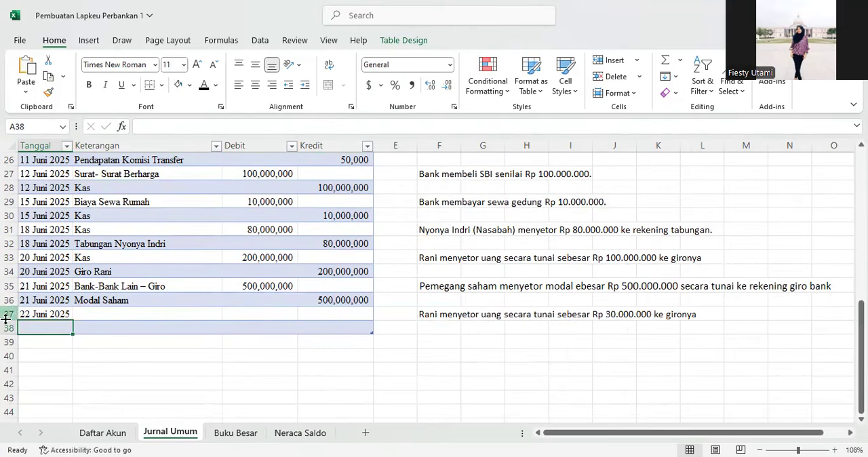
Step: Copy the 22 Juni 2025 date into the next journal row, A38
{"action": "left_click", "coordinate": [41, 317]}
{"action": "key", "text": "ctrl+c"}
{"action": "left_click", "coordinate": [37, 329]}
{"action": "key", "text": "ctrl+v"}
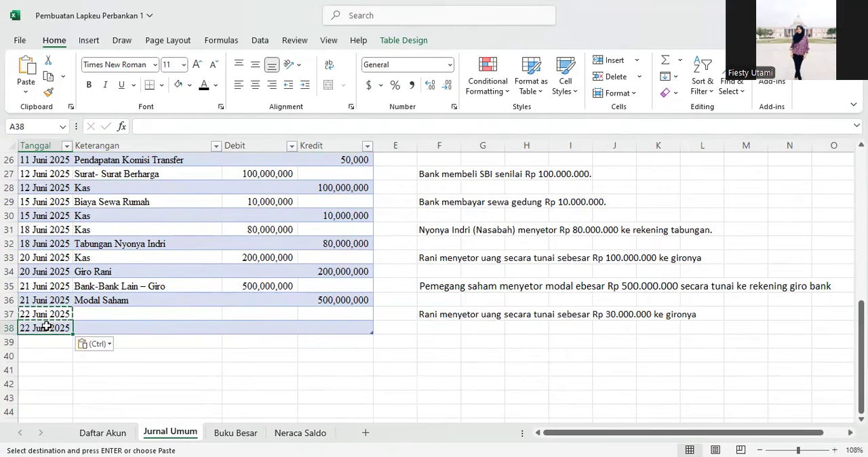
{"action": "key", "text": "ctrl"}
{"action": "scroll", "coordinate": [46, 330], "scroll_direction": "up", "scroll_amount": 4}
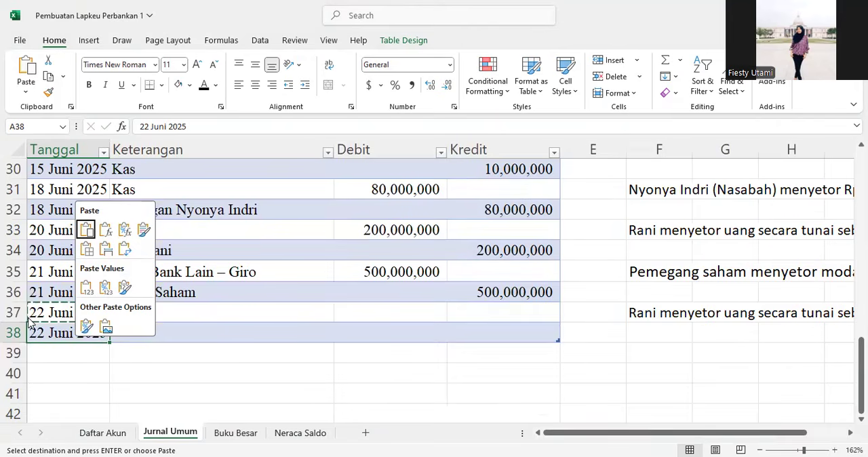
Step: Set the account for the 22 Juni 2025 entry in B37 to Kas from the dropdown list
{"action": "left_click", "coordinate": [233, 308]}
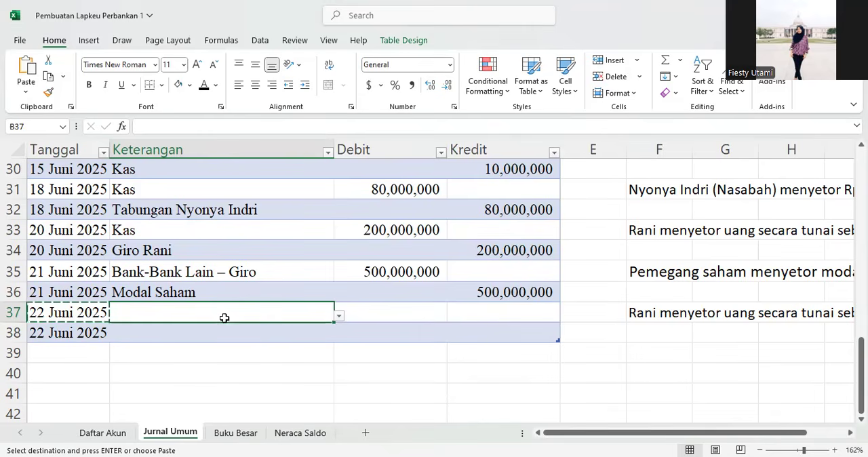
{"action": "left_click", "coordinate": [339, 315]}
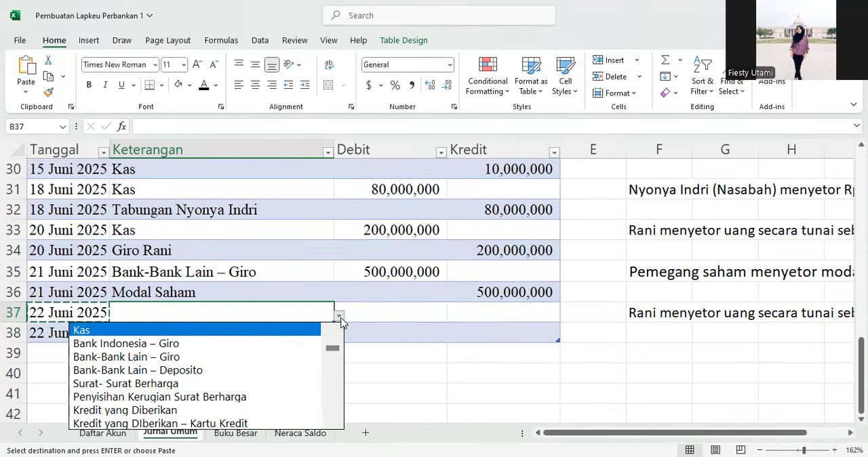
{"action": "left_click", "coordinate": [256, 334]}
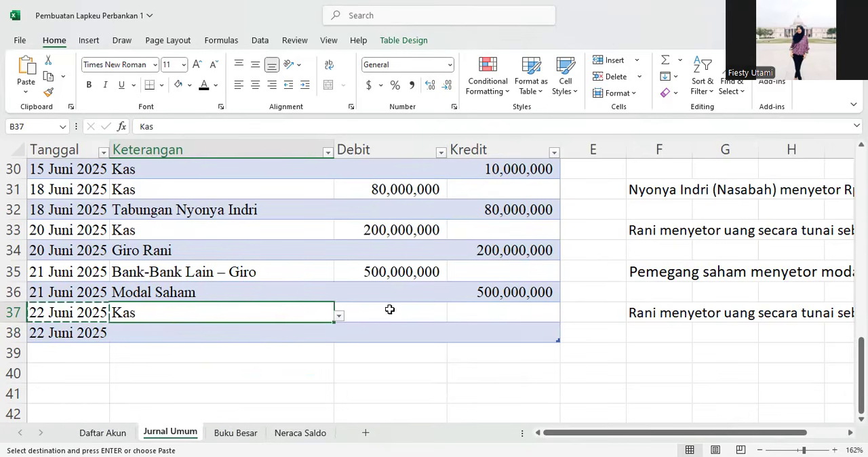
Step: Enter 30,000,000 as the Kas debit amount for the 22 Juni 2025 entry
{"action": "left_click", "coordinate": [643, 316]}
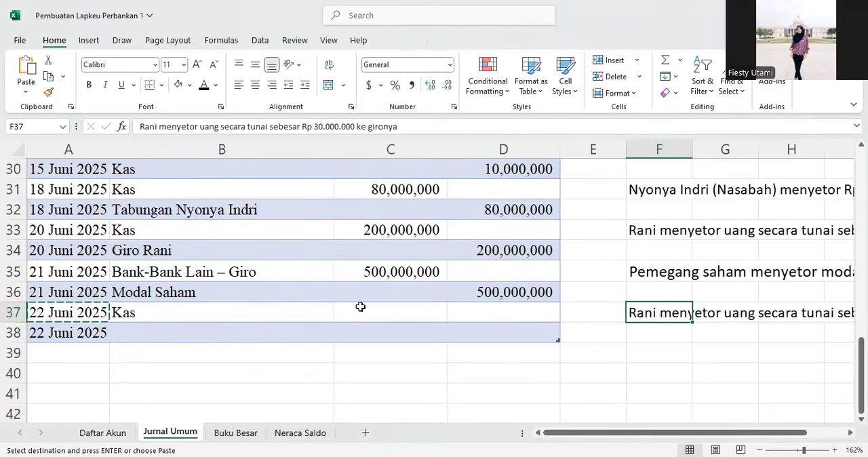
{"action": "left_click", "coordinate": [383, 307]}
{"action": "type", "text": "30,000,000"}
{"action": "key", "text": "Return"}
{"action": "key", "text": "Left"}
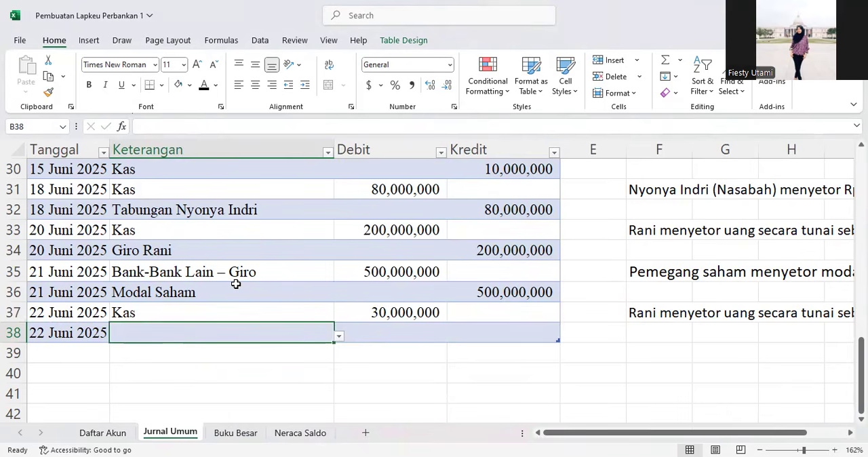
Step: Set the account for the 22 Juni 2025 entry in B38 to Giro Rani from the dropdown list
{"action": "left_click", "coordinate": [339, 336]}
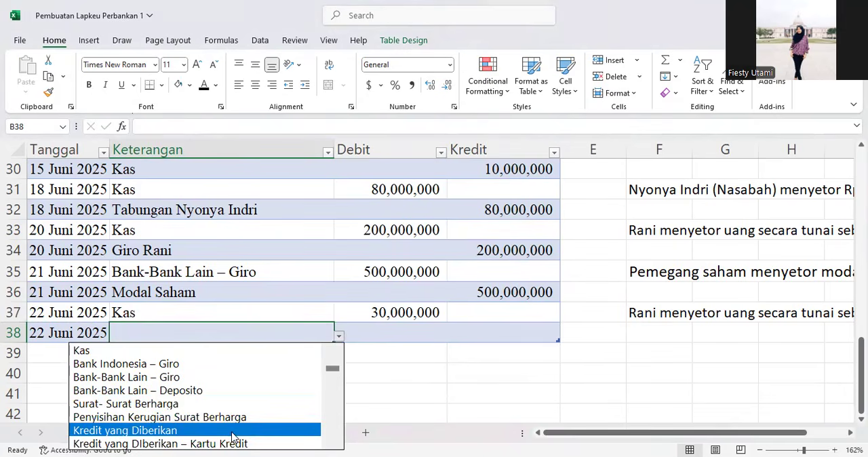
{"action": "key", "text": "Down"}
{"action": "key", "text": "Down"}
{"action": "key", "text": "Down"}
{"action": "key", "text": "Down"}
{"action": "key", "text": "Down"}
{"action": "key", "text": "Down"}
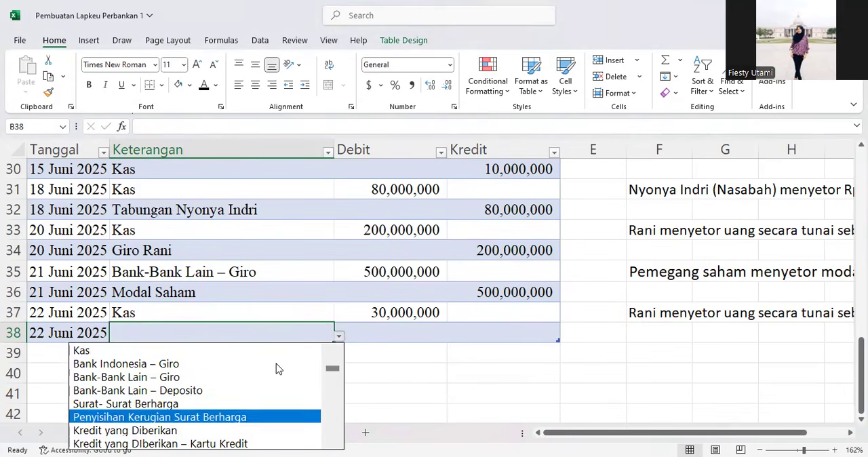
{"action": "key", "text": "Down"}
{"action": "key", "text": "Down"}
{"action": "key", "text": "Down"}
{"action": "key", "text": "Down"}
{"action": "key", "text": "Down"}
{"action": "key", "text": "Down"}
{"action": "key", "text": "Down"}
{"action": "key", "text": "Down"}
{"action": "key", "text": "Down"}
{"action": "key", "text": "Down"}
{"action": "key", "text": "Down"}
{"action": "key", "text": "Down"}
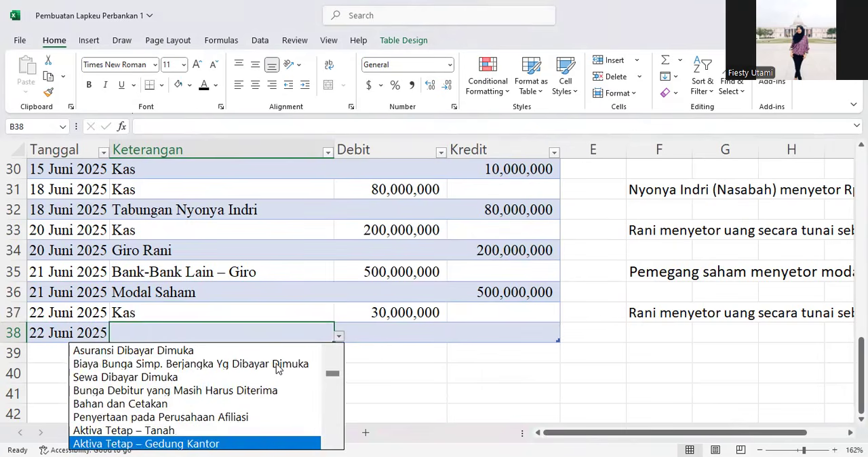
{"action": "key", "text": "Down"}
{"action": "key", "text": "Down"}
{"action": "key", "text": "Down"}
{"action": "key", "text": "Down"}
{"action": "key", "text": "Down"}
{"action": "key", "text": "Down"}
{"action": "key", "text": "Down"}
{"action": "key", "text": "Down"}
{"action": "key", "text": "Down"}
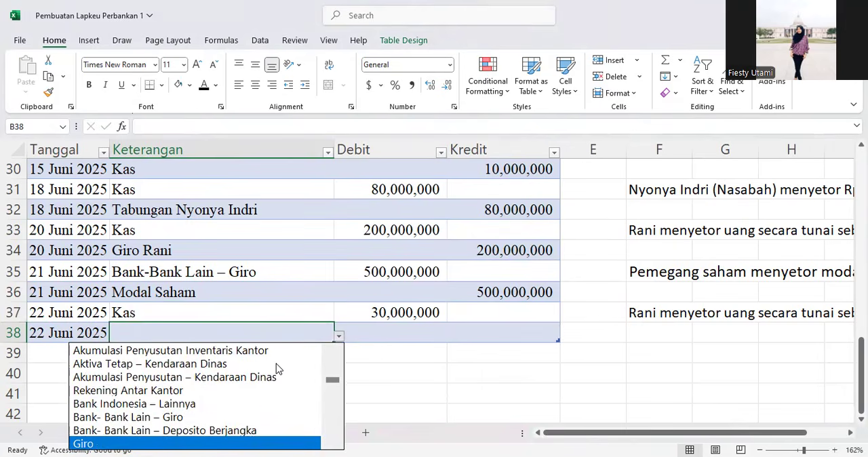
{"action": "key", "text": "Down"}
{"action": "key", "text": "Up"}
{"action": "key", "text": "Up"}
{"action": "key", "text": "Down"}
{"action": "key", "text": "Down"}
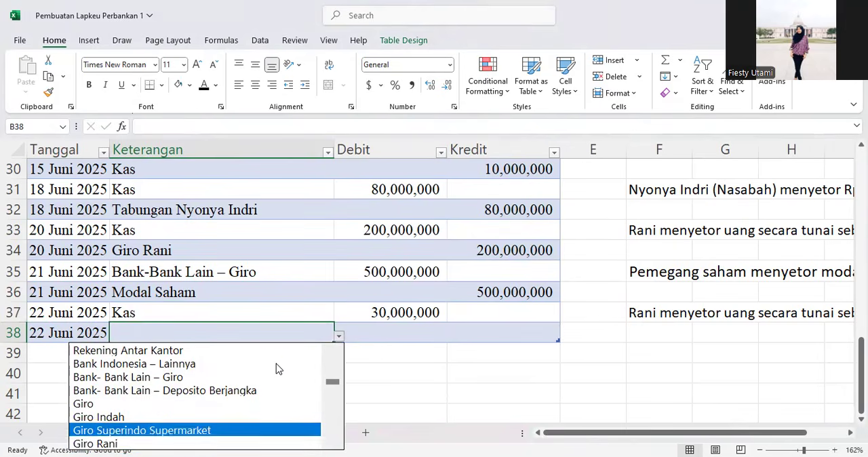
{"action": "key", "text": "Return"}
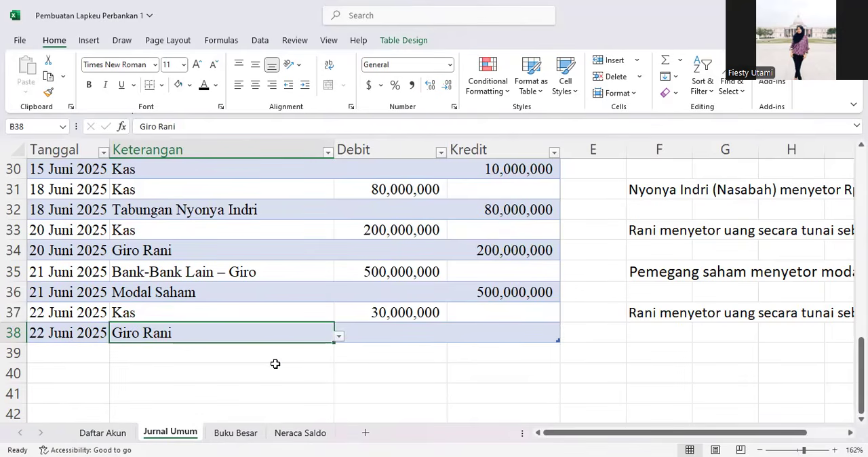
Step: Enter 30,000,000 as the Giro Rani credit amount for the 22 Juni 2025 entry
{"action": "left_click", "coordinate": [498, 332]}
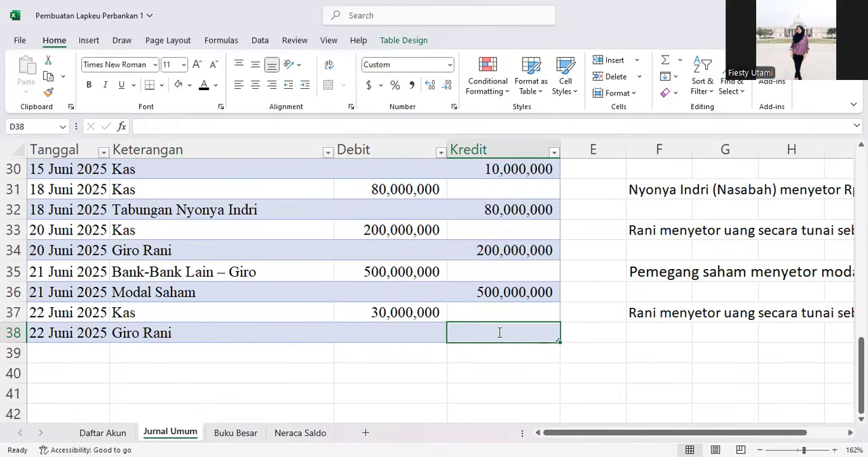
{"action": "type", "text": "30,000,00"}
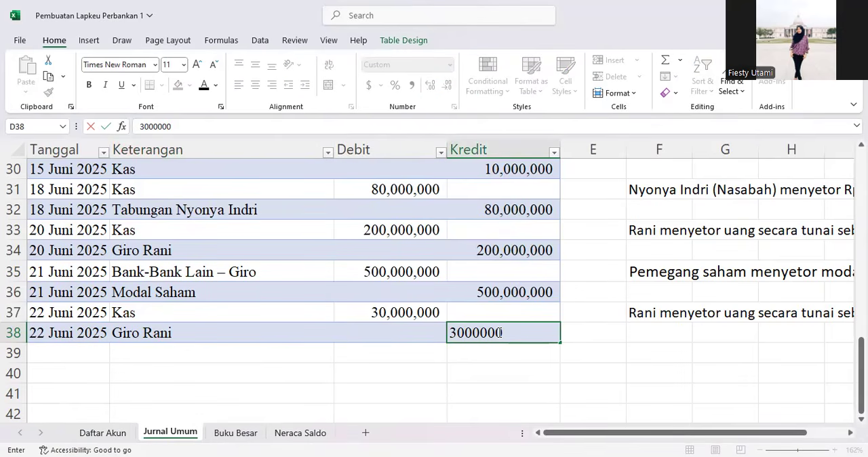
{"action": "type", "text": "0"}
{"action": "key", "text": "Return"}
{"action": "key", "text": "Up"}
{"action": "key", "text": "Left"}
{"action": "key", "text": "Left"}
{"action": "key", "text": "Left"}
{"action": "key", "text": "Right"}
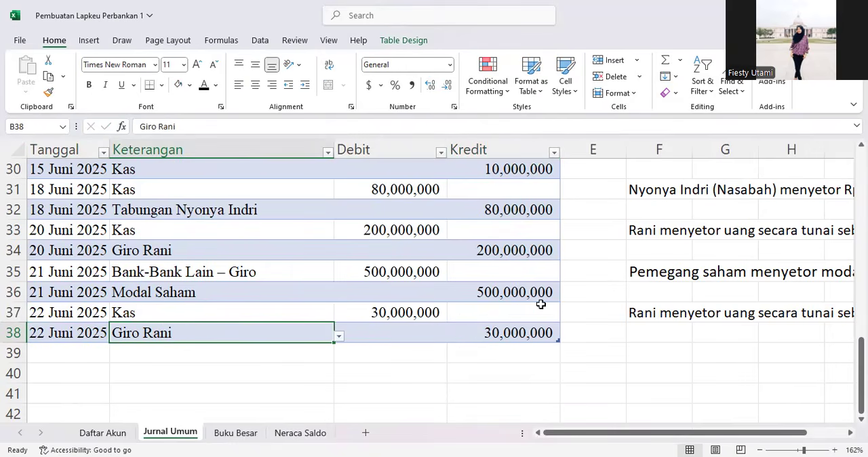
Step: Check the transaction description and locate the Giro Rani account in the Daftar Akun chart of accounts
{"action": "left_click", "coordinate": [652, 310]}
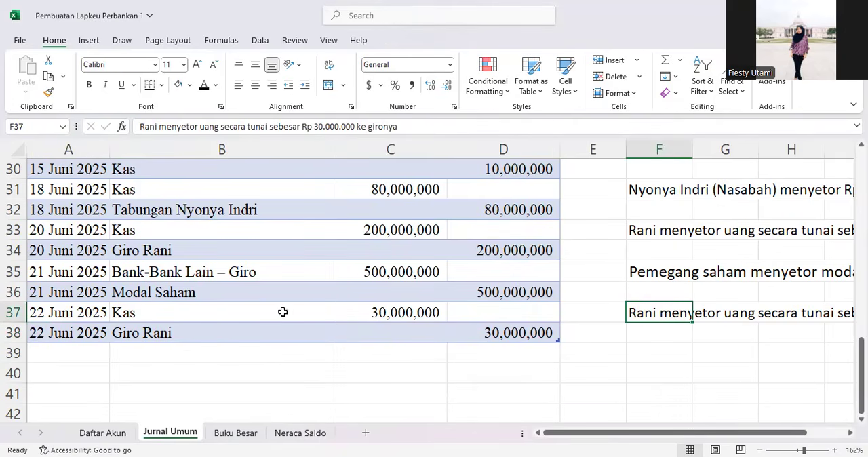
{"action": "left_click", "coordinate": [203, 311]}
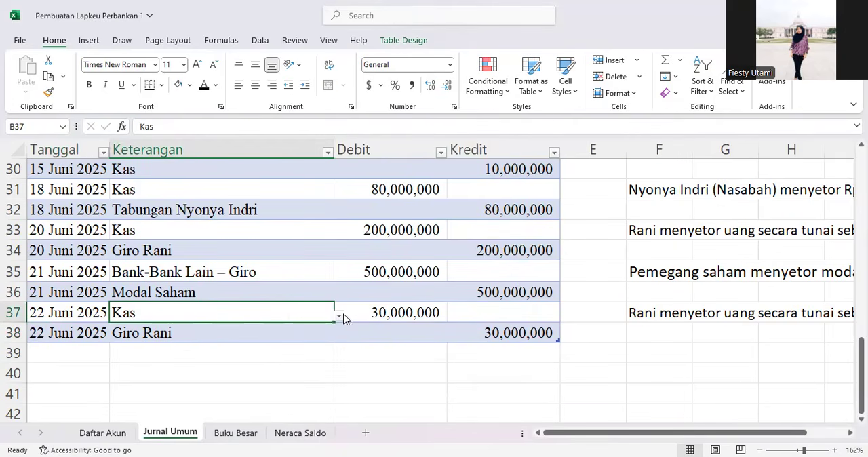
{"action": "left_click", "coordinate": [103, 433]}
{"action": "scroll", "coordinate": [238, 343], "scroll_direction": "down", "scroll_amount": 12}
{"action": "scroll", "coordinate": [143, 336], "scroll_direction": "up", "scroll_amount": 4}
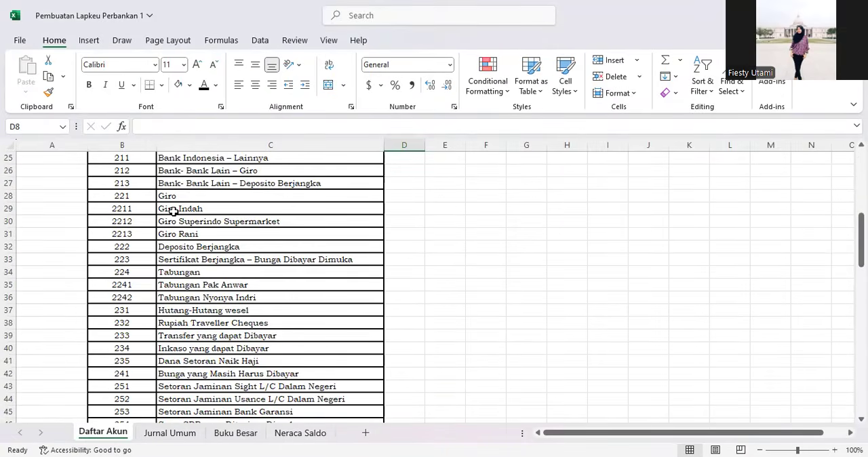
{"action": "scroll", "coordinate": [174, 211], "scroll_direction": "up", "scroll_amount": 7, "text": "ctrl"}
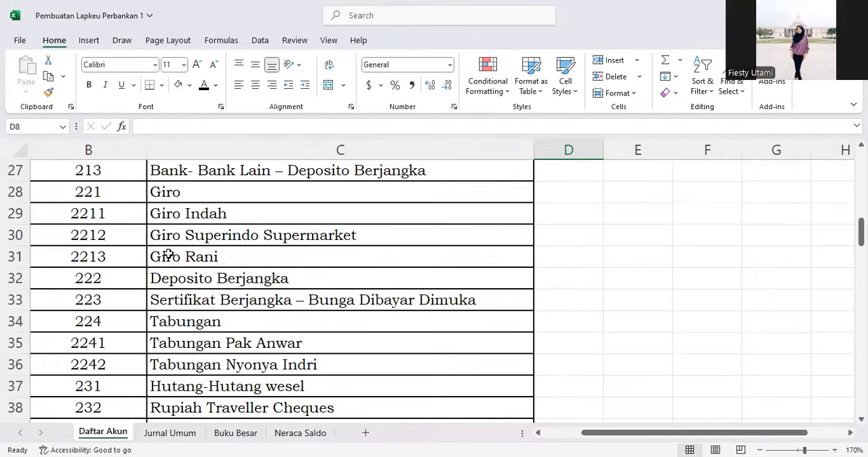
{"action": "left_click", "coordinate": [169, 255]}
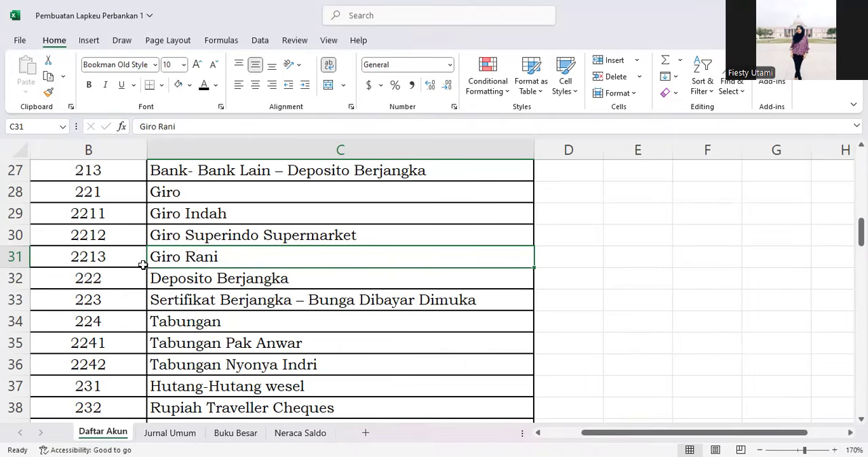
Step: Compare the Jurnal Umum entries with the Buku Besar pivot table
{"action": "left_click", "coordinate": [179, 434]}
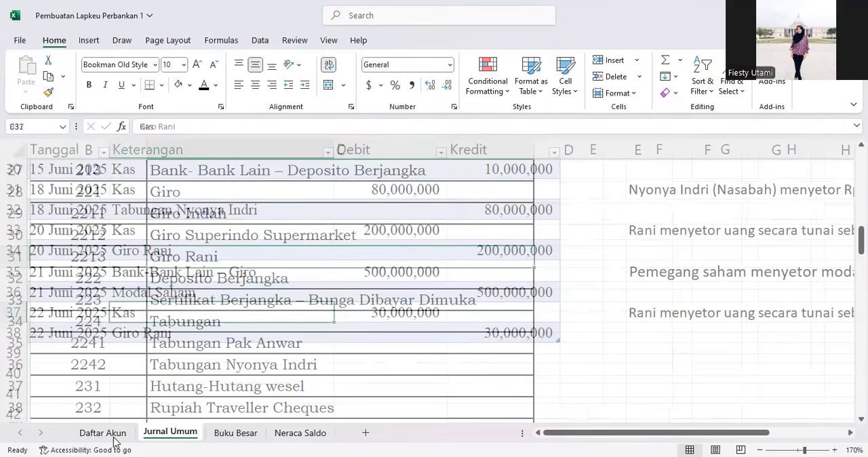
{"action": "left_click", "coordinate": [233, 432]}
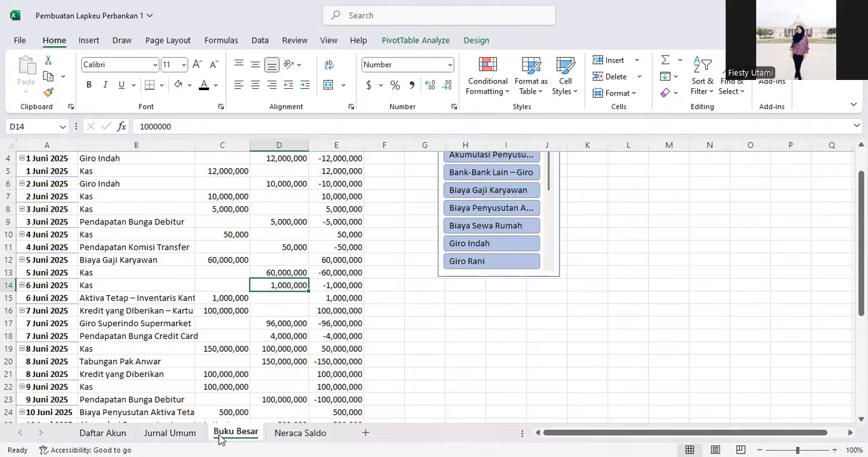
{"action": "scroll", "coordinate": [212, 383], "scroll_direction": "down", "scroll_amount": 2}
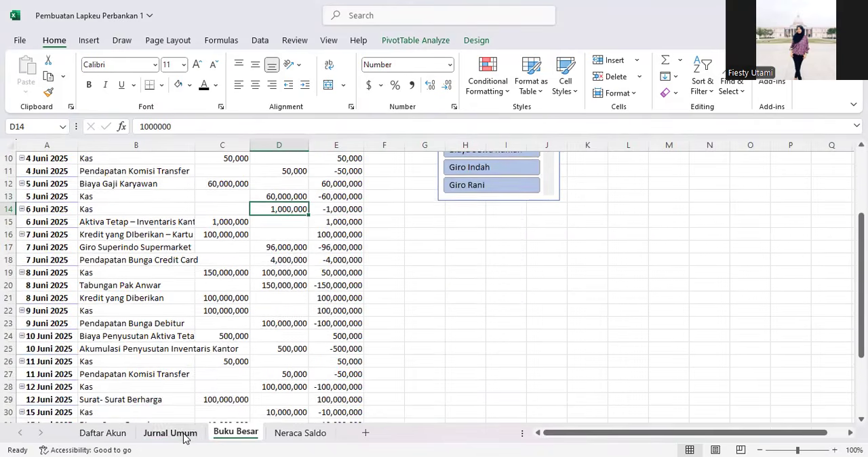
{"action": "left_click", "coordinate": [182, 434]}
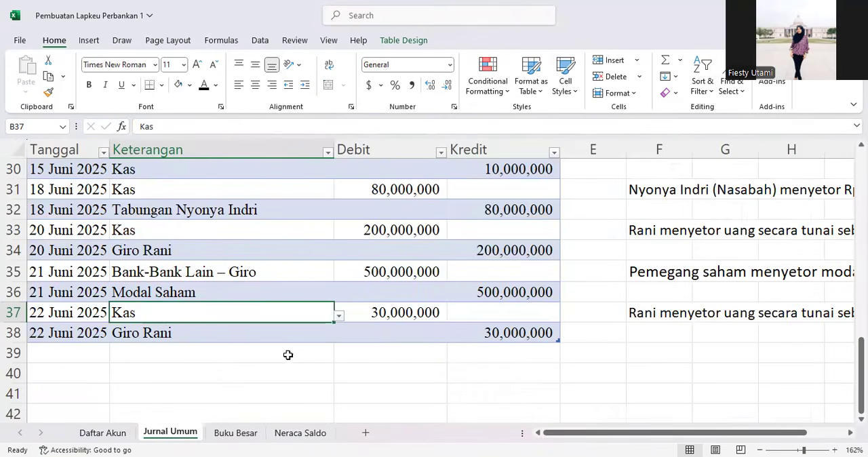
{"action": "left_click", "coordinate": [212, 378]}
{"action": "left_click", "coordinate": [350, 346]}
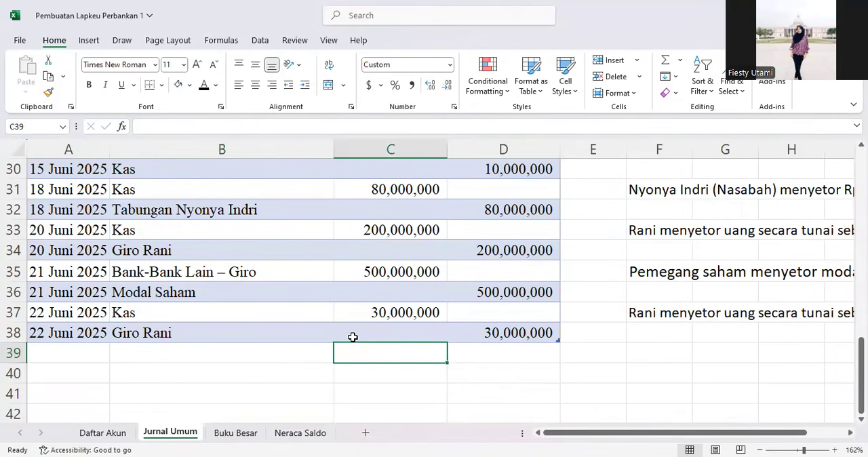
{"action": "left_click", "coordinate": [235, 433]}
{"action": "scroll", "coordinate": [258, 335], "scroll_direction": "down", "scroll_amount": 5}
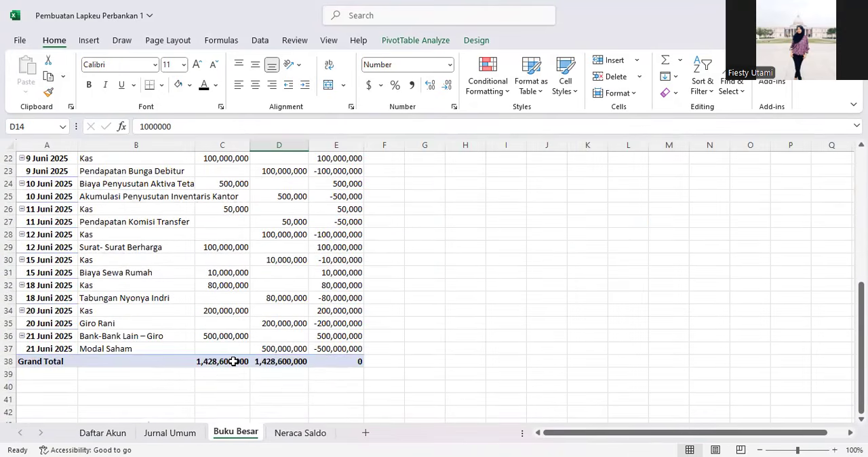
{"action": "scroll", "coordinate": [260, 307], "scroll_direction": "up", "scroll_amount": 6}
{"action": "scroll", "coordinate": [261, 309], "scroll_direction": "up", "scroll_amount": 2}
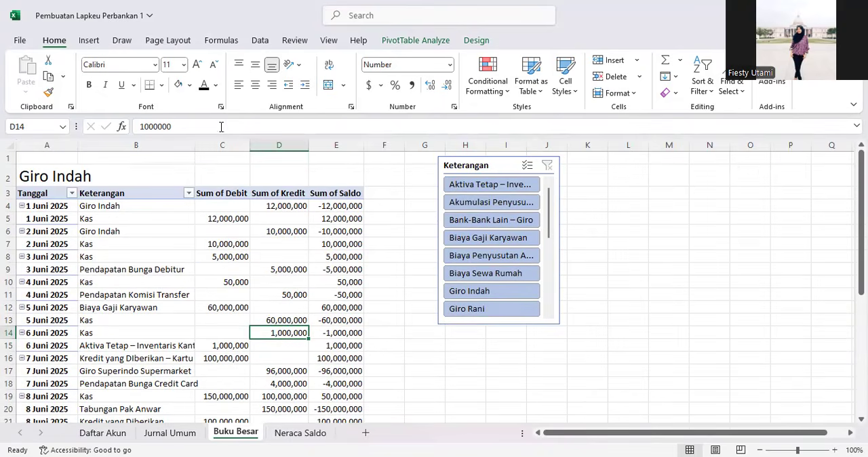
Step: Widen the Keterangan column and refresh the Buku Besar pivot table to include the new entries
{"action": "left_click_drag", "start_coordinate": [192, 147], "coordinate": [212, 147]}
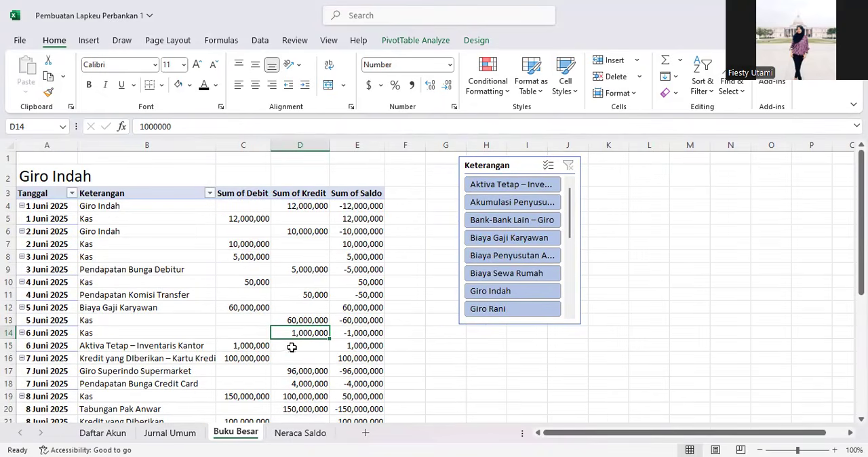
{"action": "scroll", "coordinate": [188, 373], "scroll_direction": "down", "scroll_amount": 6}
{"action": "left_click", "coordinate": [165, 344]}
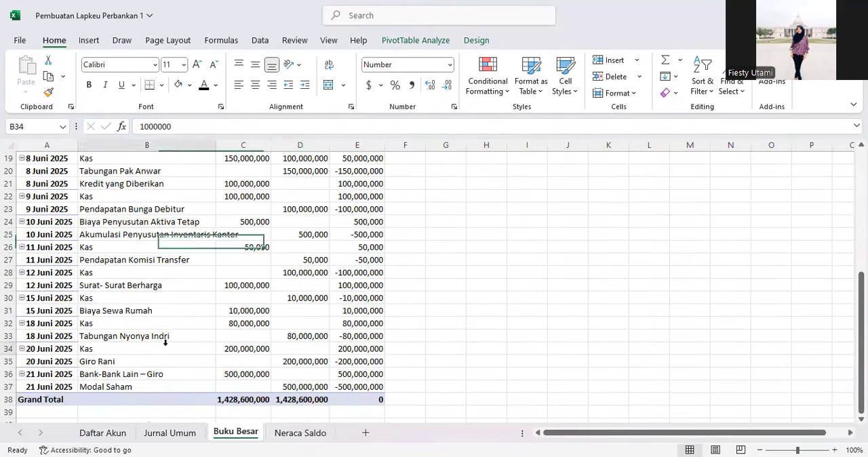
{"action": "right_click", "coordinate": [168, 349]}
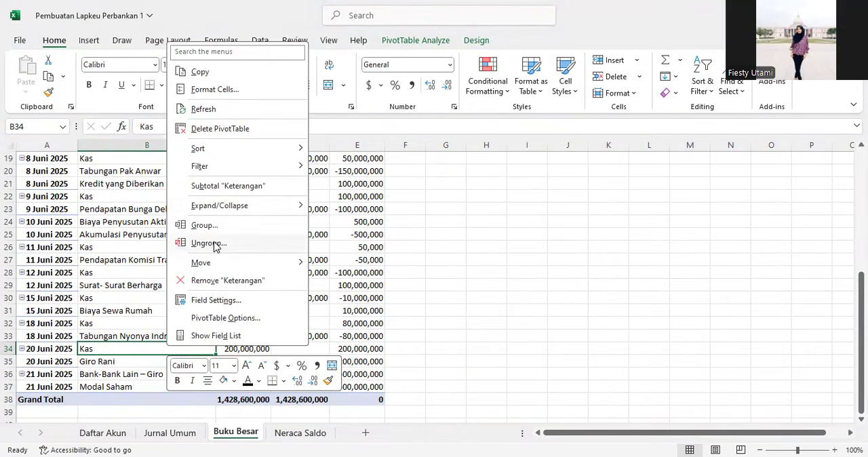
{"action": "left_click", "coordinate": [236, 109]}
{"action": "scroll", "coordinate": [102, 374], "scroll_direction": "down", "scroll_amount": 1}
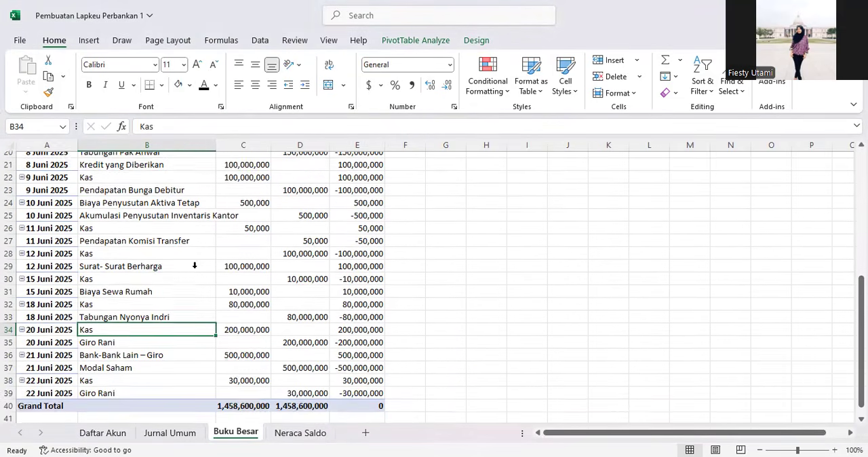
Step: Select the new 22 Juni 2025 rows in the Buku Besar pivot table
{"action": "left_click", "coordinate": [105, 363]}
{"action": "left_click_drag", "start_coordinate": [105, 364], "coordinate": [104, 375]}
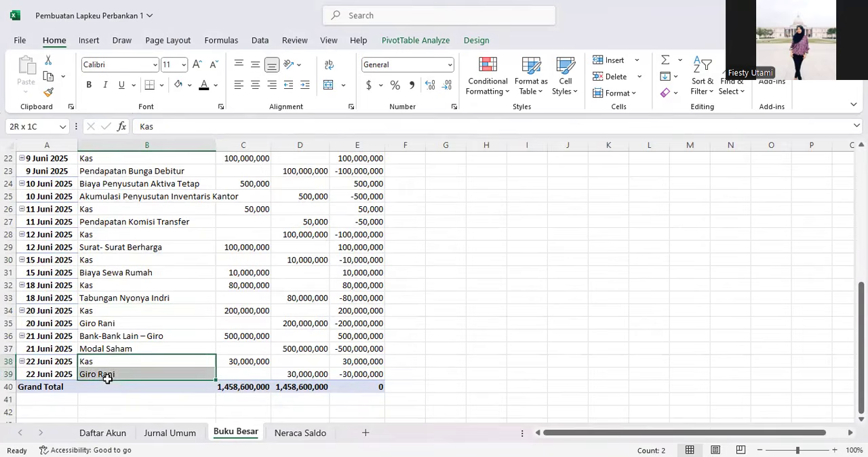
{"action": "left_click", "coordinate": [170, 285]}
Step: Undo the last pivot table refresh
{"action": "key", "text": "ctrl+z"}
{"action": "scroll", "coordinate": [115, 337], "scroll_direction": "down", "scroll_amount": 1}
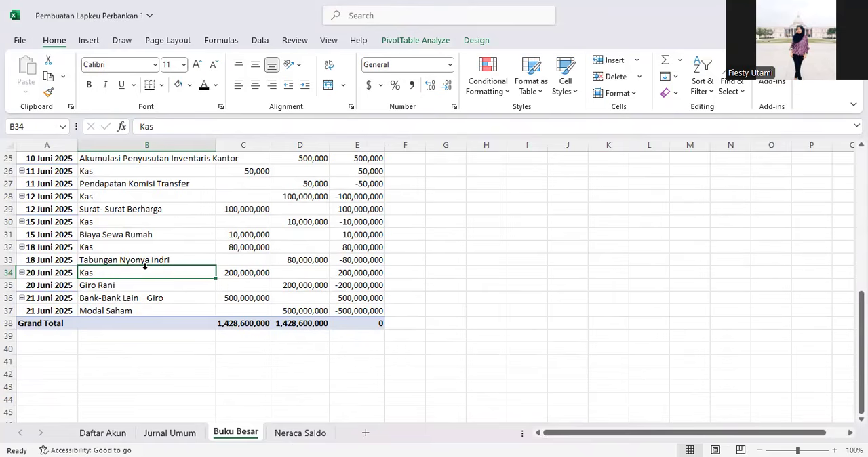
{"action": "left_click", "coordinate": [31, 323]}
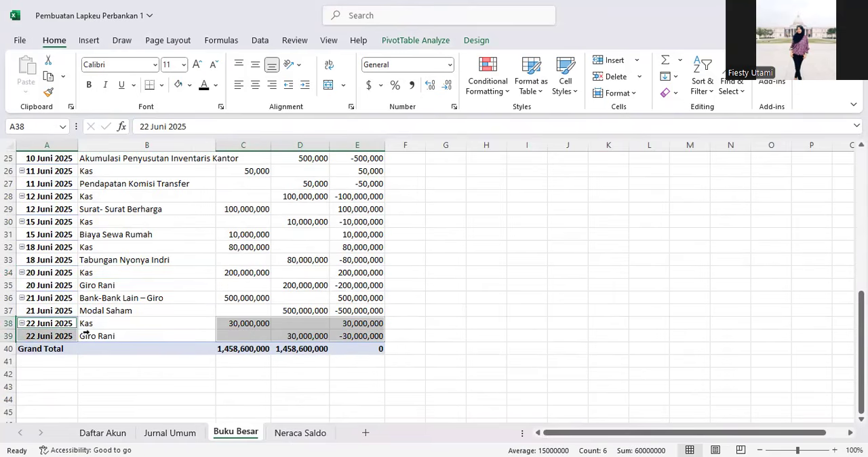
Step: Review the Neraca Saldo and Buku Besar pivot tables for the Giro Rani and Kas balances
{"action": "left_click", "coordinate": [296, 433]}
{"action": "left_click", "coordinate": [194, 299]}
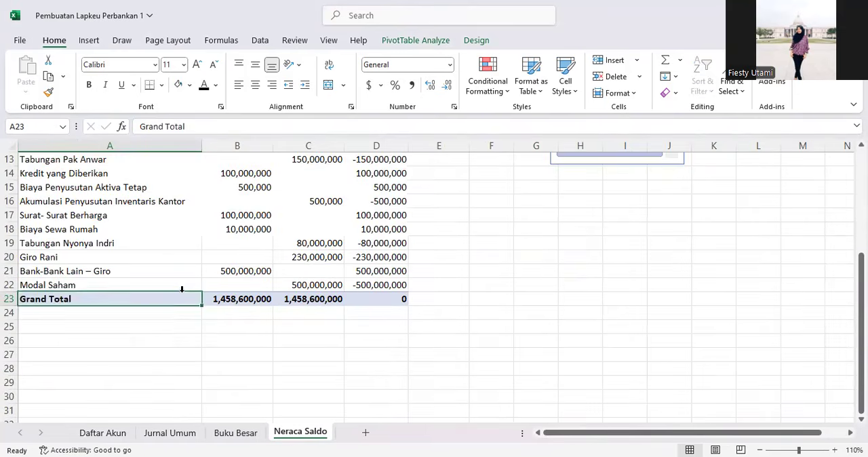
{"action": "scroll", "coordinate": [204, 325], "scroll_direction": "up", "scroll_amount": 4}
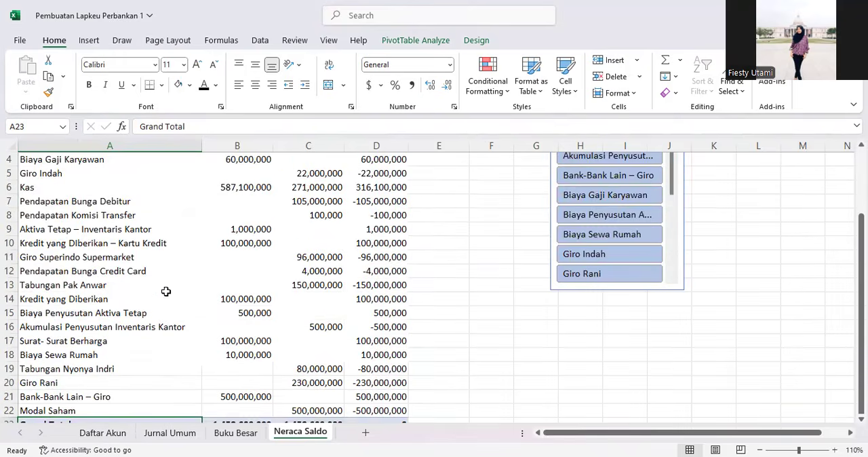
{"action": "left_click", "coordinate": [211, 313]}
{"action": "scroll", "coordinate": [187, 346], "scroll_direction": "down", "scroll_amount": 2}
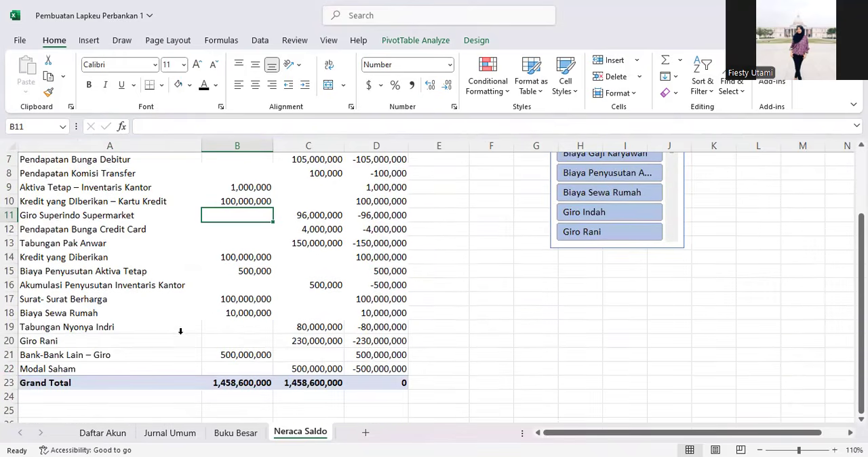
{"action": "left_click", "coordinate": [237, 434]}
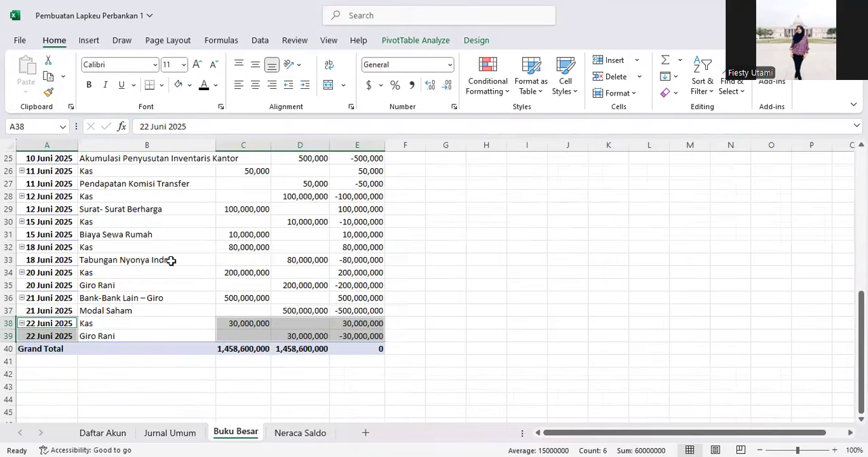
{"action": "left_click", "coordinate": [314, 433]}
Step: Add a new worksheet after Neraca Saldo
{"action": "left_click", "coordinate": [262, 317]}
{"action": "scroll", "coordinate": [228, 388], "scroll_direction": "up", "scroll_amount": 1}
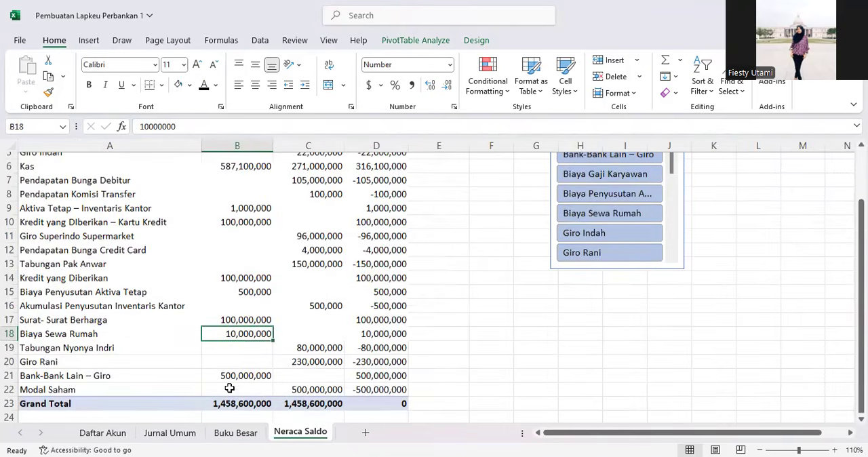
{"action": "scroll", "coordinate": [230, 338], "scroll_direction": "down", "scroll_amount": 1}
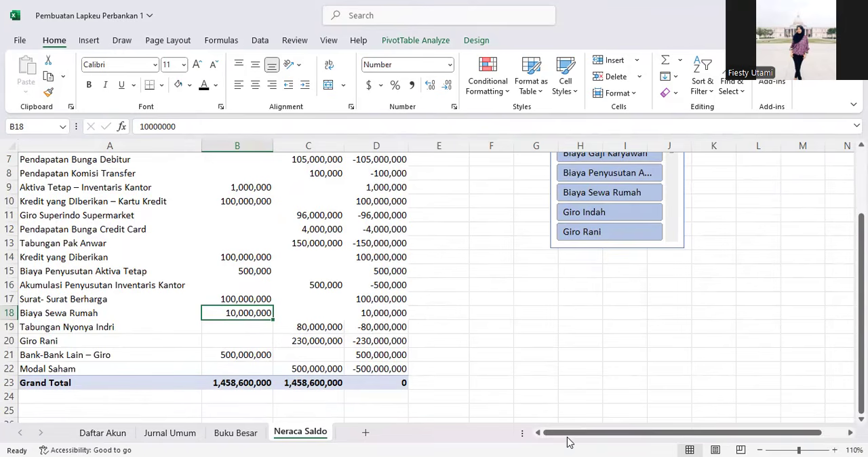
{"action": "left_click", "coordinate": [365, 432]}
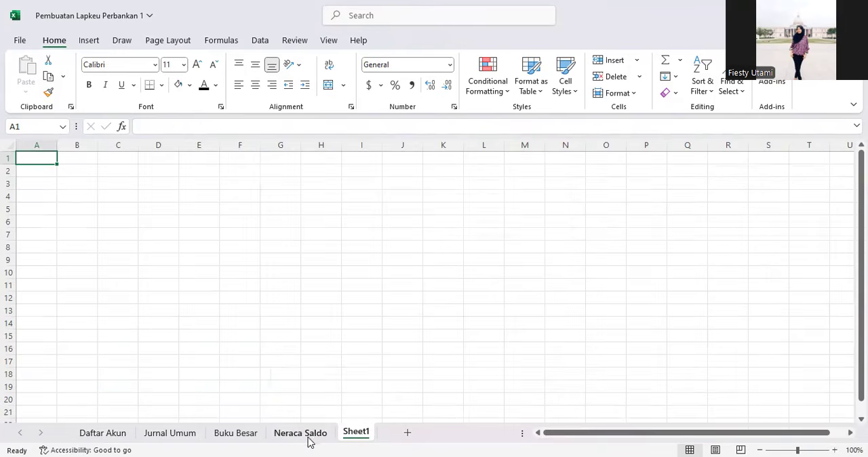
Step: Rename the new sheet to Laporan Laba Rugi
{"action": "right_click", "coordinate": [353, 432]}
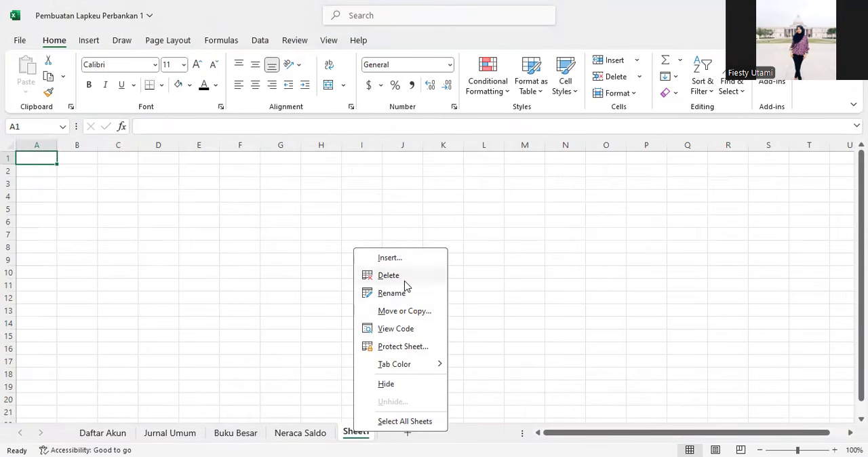
{"action": "left_click", "coordinate": [408, 296]}
{"action": "type", "text": "La"}
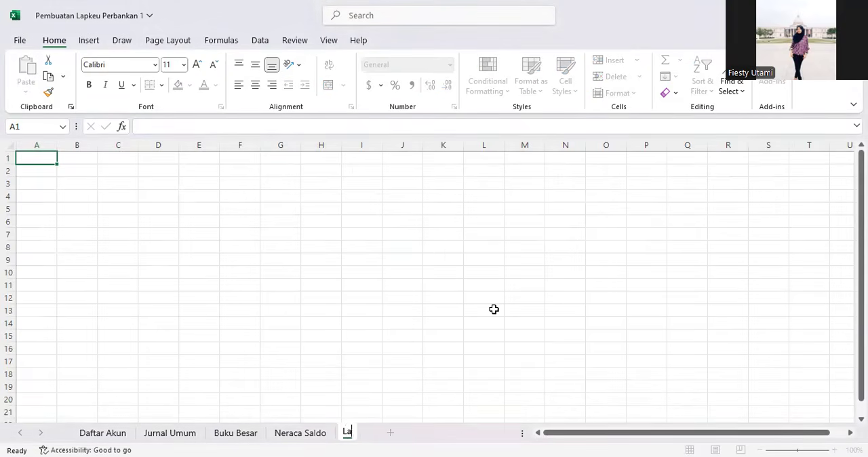
{"action": "type", "text": "poran Laba Rugi"}
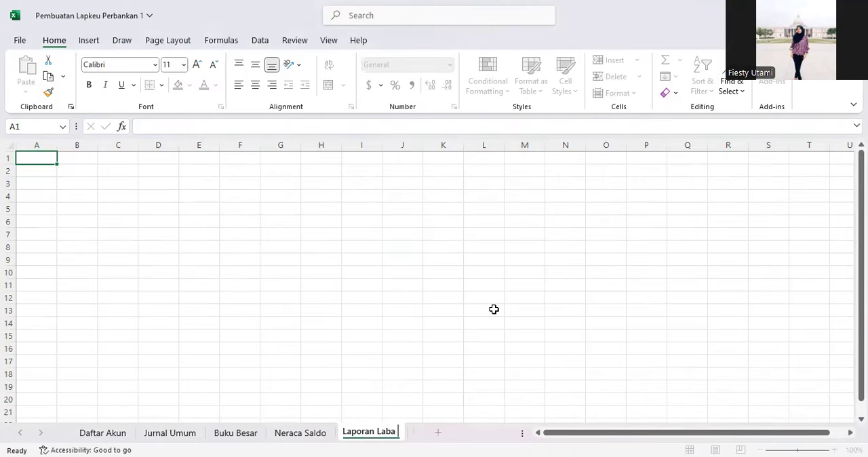
{"action": "key", "text": "Return"}
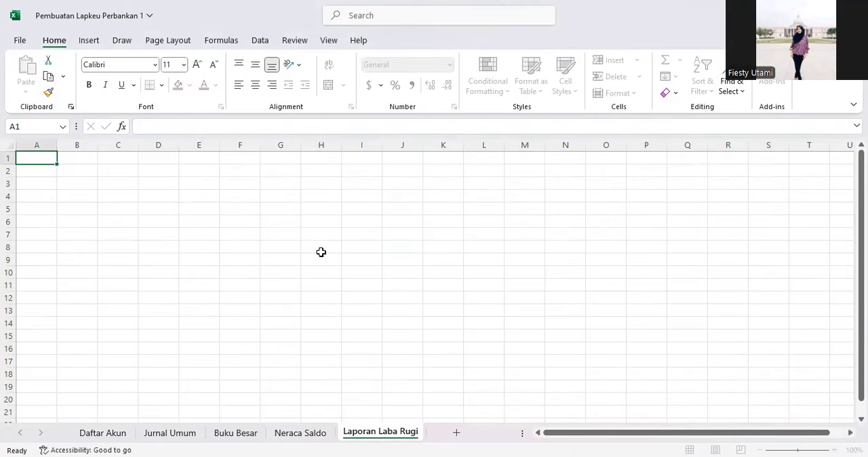
Step: Merge cells across columns A to F in rows 1 to 3 for centred report titles
{"action": "left_click_drag", "start_coordinate": [53, 157], "coordinate": [238, 157]}
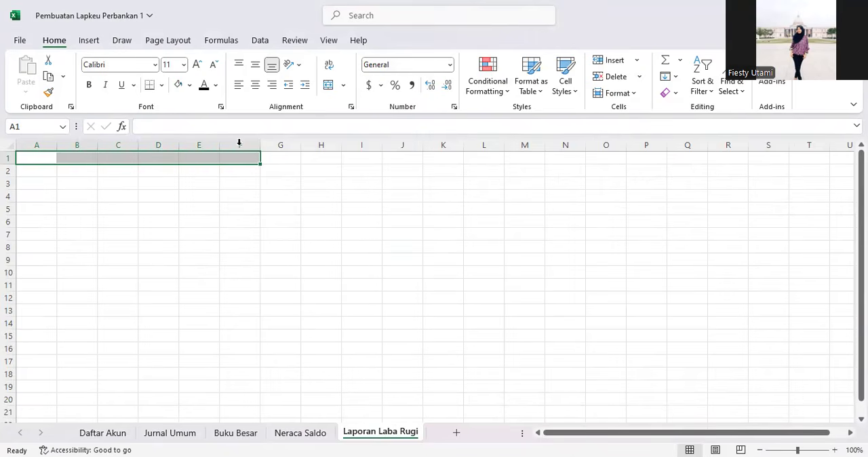
{"action": "left_click_drag", "start_coordinate": [47, 171], "coordinate": [245, 183]}
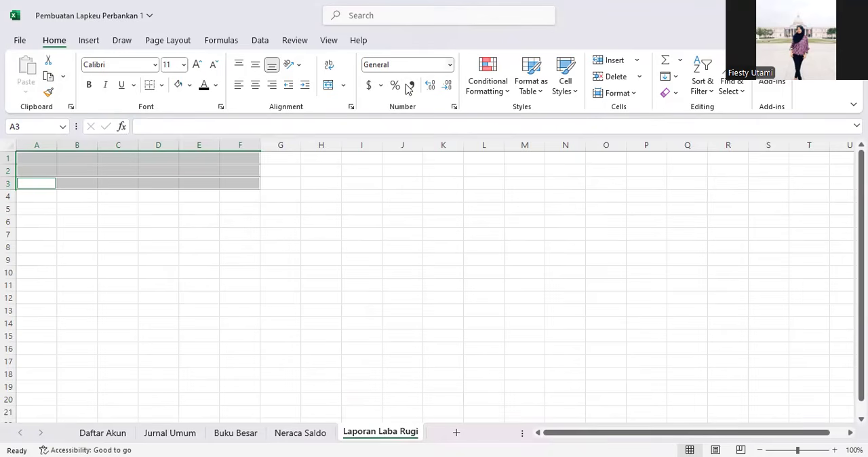
{"action": "left_click", "coordinate": [449, 65]}
{"action": "left_click", "coordinate": [271, 19]}
{"action": "left_click", "coordinate": [226, 4]}
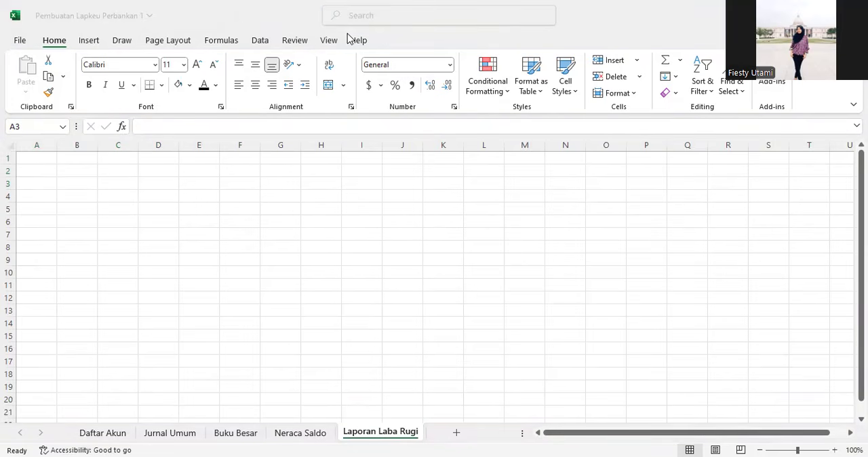
{"action": "left_click", "coordinate": [314, 72]}
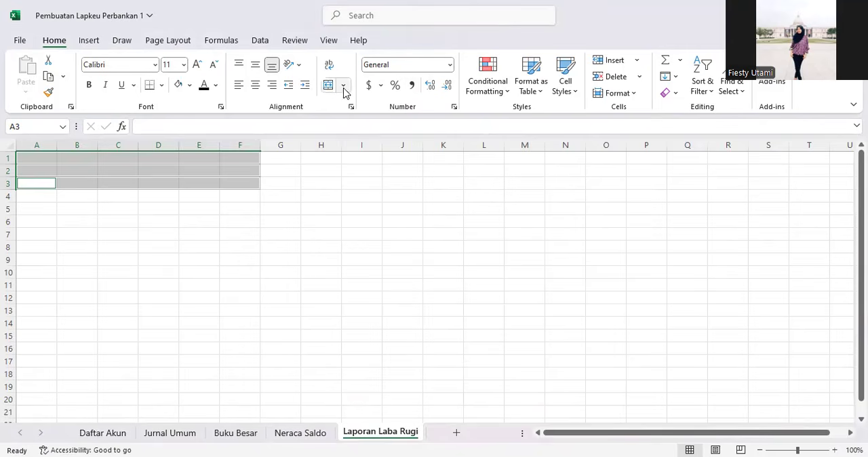
{"action": "left_click", "coordinate": [328, 85]}
{"action": "left_click", "coordinate": [175, 220]}
{"action": "left_click", "coordinate": [140, 160]}
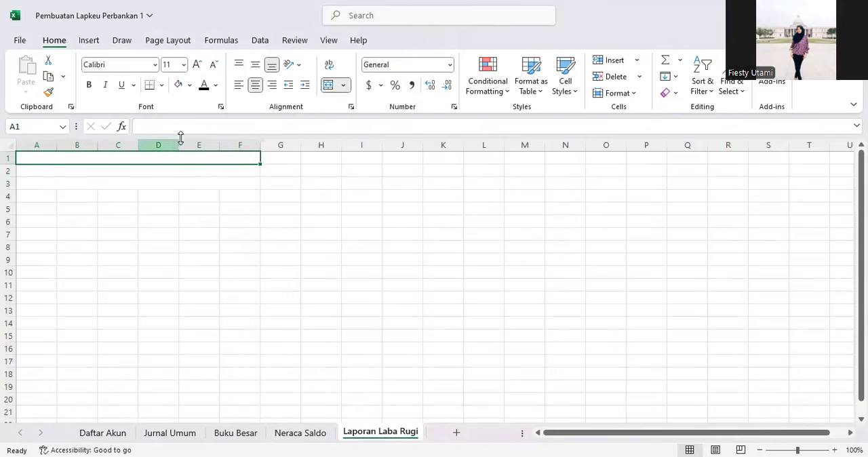
Step: Enter the titles BANK UNTIRTA in row 1 and LAPORAN LABA RUGI in row 2
{"action": "left_click", "coordinate": [234, 127]}
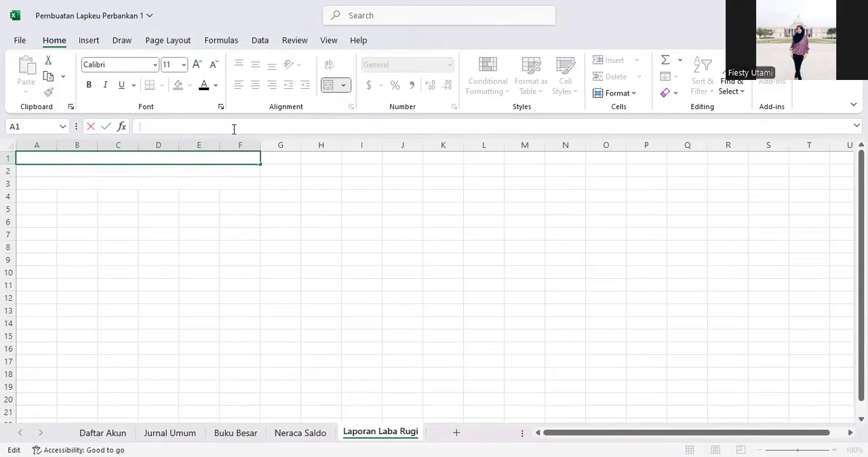
{"action": "type", "text": "ABANK"}
{"action": "key", "text": "BackSpace"}
{"action": "key", "text": "BackSpace"}
{"action": "key", "text": "BackSpace"}
{"action": "type", "text": "BANK UNTIRTA"}
{"action": "key", "text": "Return"}
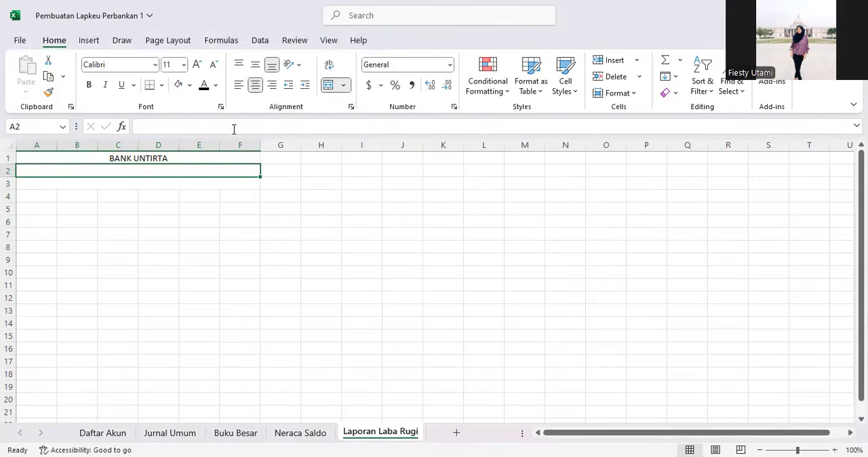
{"action": "type", "text": "LAPORAN"}
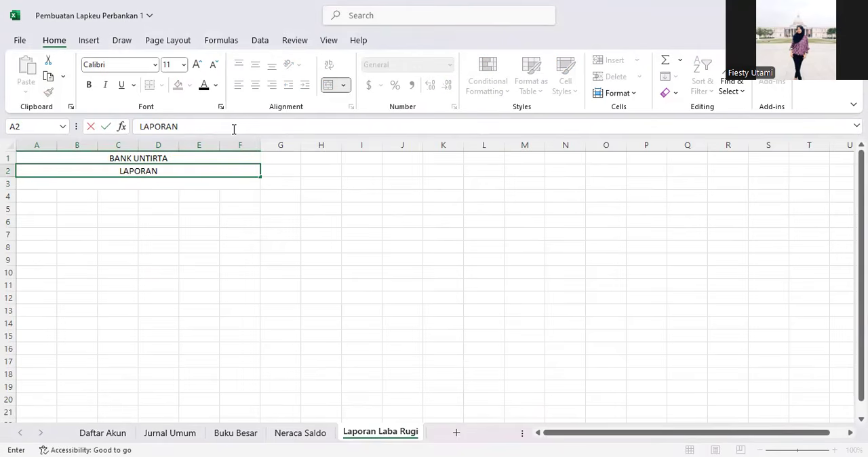
{"action": "type", "text": " LABA RUGI"}
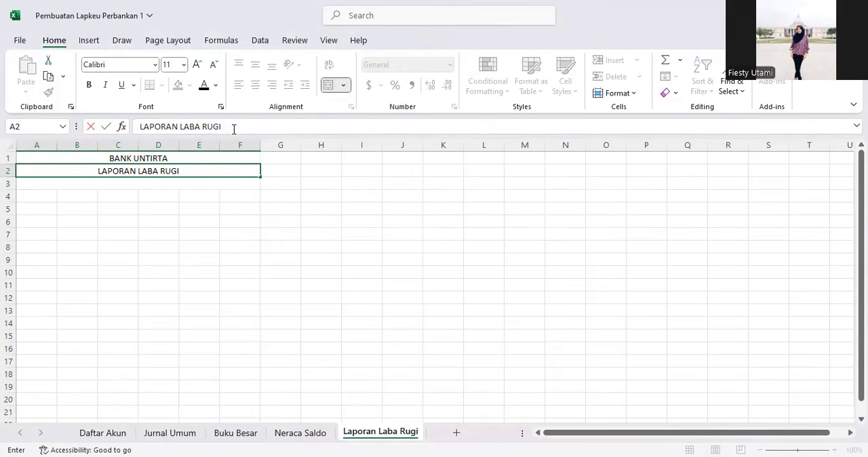
{"action": "key", "text": "Return"}
Step: Enter "Untuk Periode yang Berakhir pada Tanggal 30 Juni 2025" as the third title line
{"action": "left_click", "coordinate": [234, 129]}
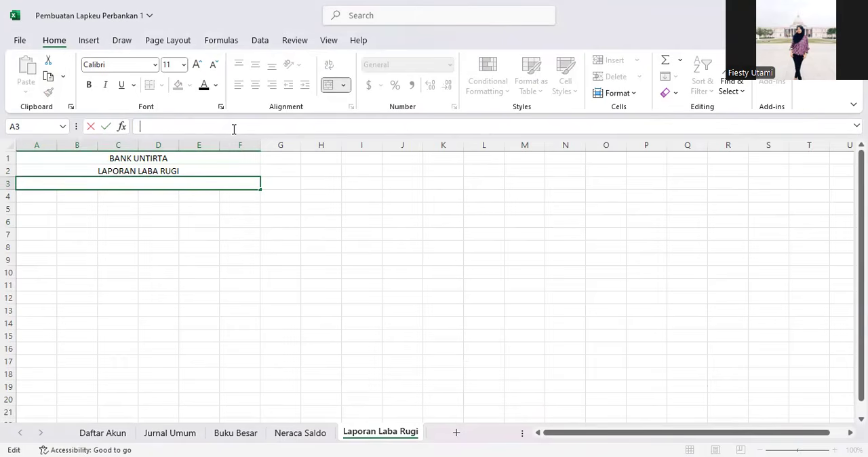
{"action": "type", "text": "Untuk Periode"}
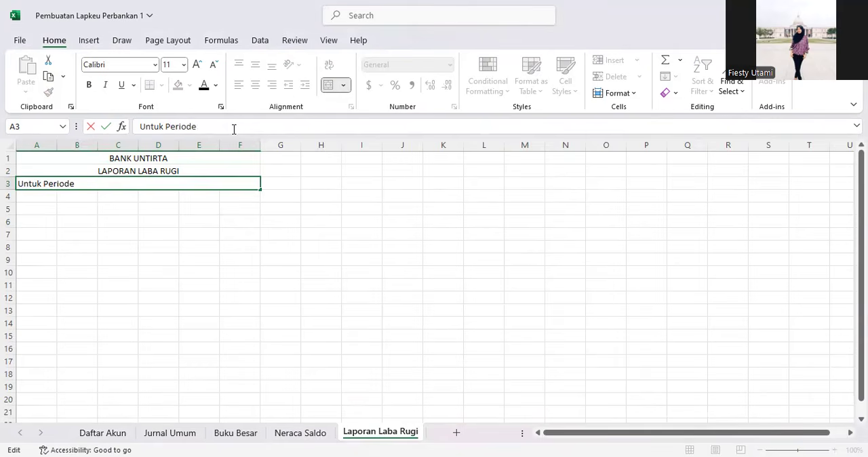
{"action": "type", "text": " yang Berakhir pada Tanggal 30 Juni 2025"}
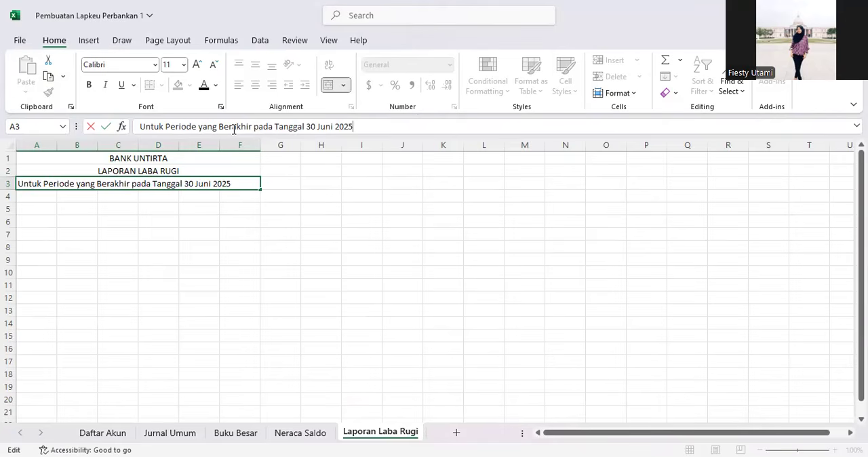
{"action": "key", "text": "Return"}
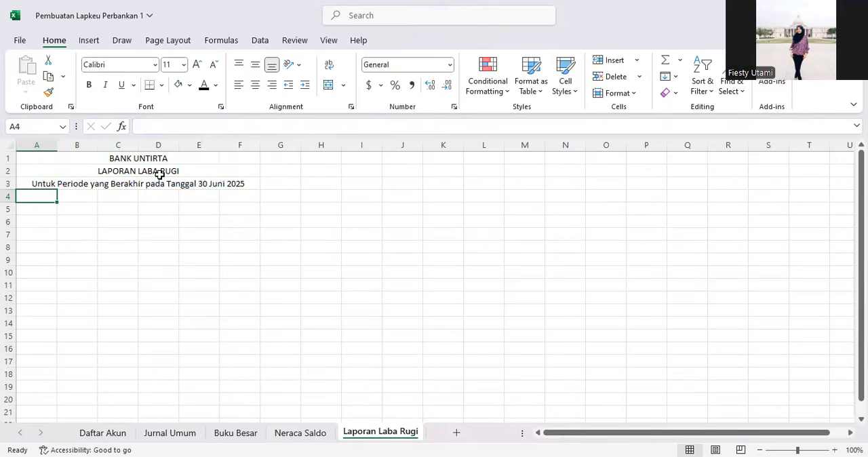
Step: Enter the section heading PENDAPATAN in cell A5
{"action": "left_click", "coordinate": [25, 206]}
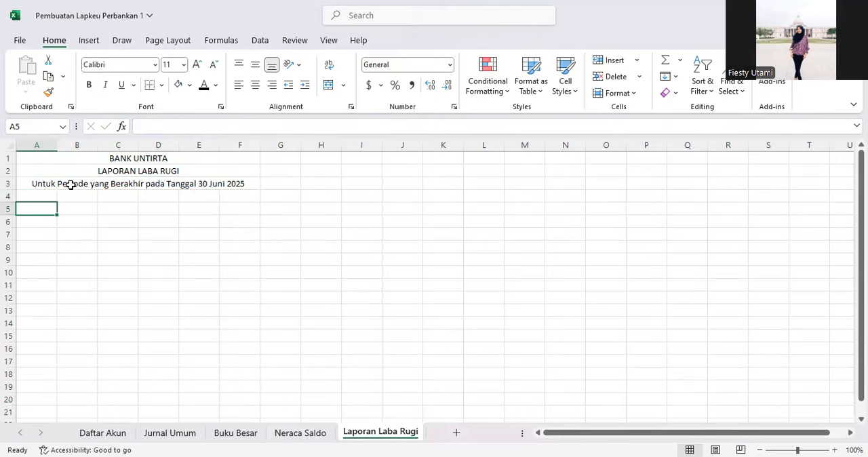
{"action": "type", "text": "PENDAPATAN"}
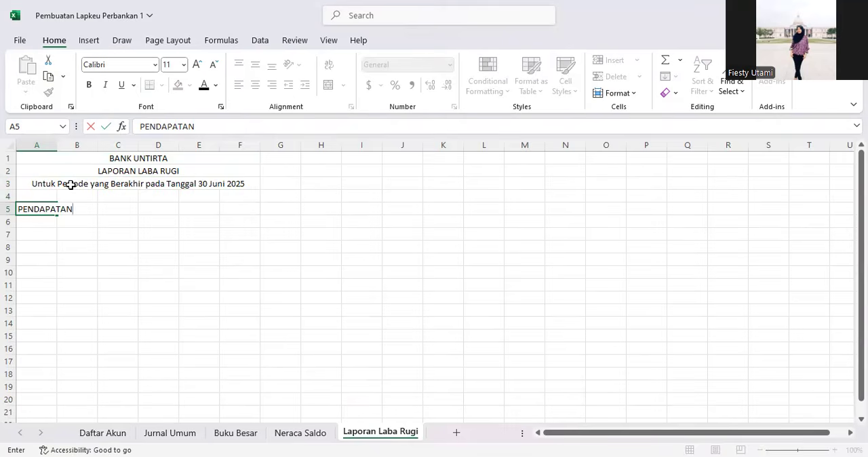
{"action": "key", "text": "Return"}
{"action": "key", "text": "Up"}
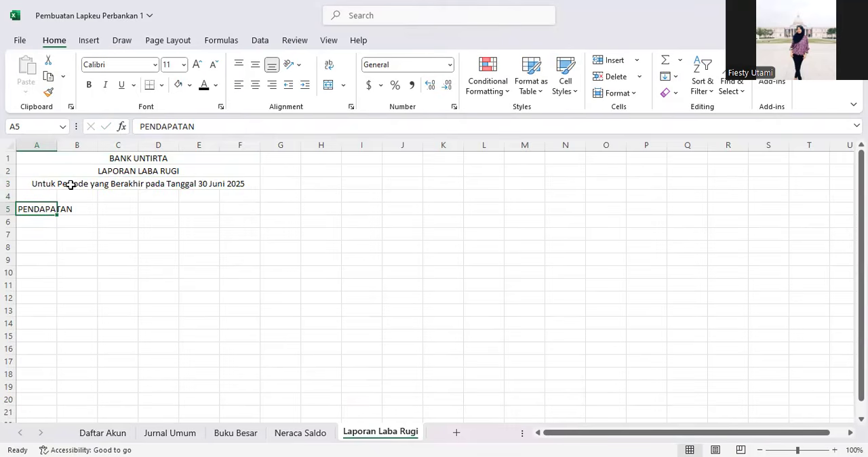
Step: Narrow column A on the Laporan Laba Rugi sheet
{"action": "left_click_drag", "start_coordinate": [55, 143], "coordinate": [32, 143]}
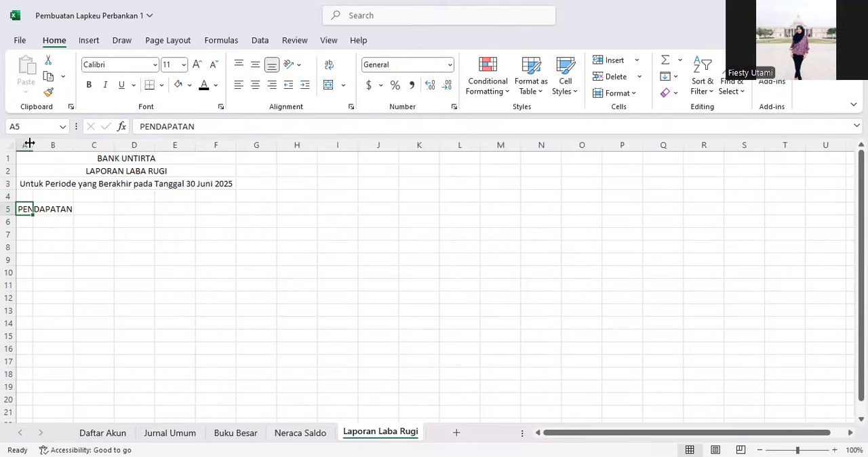
{"action": "left_click", "coordinate": [26, 143]}
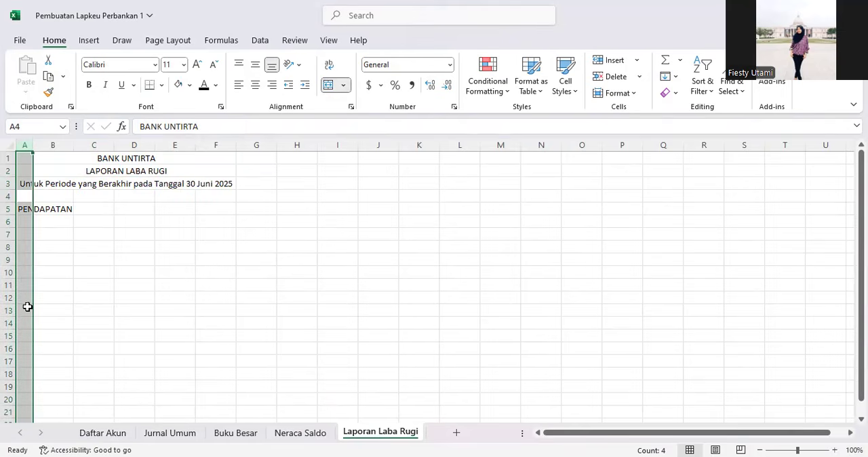
{"action": "left_click", "coordinate": [26, 283]}
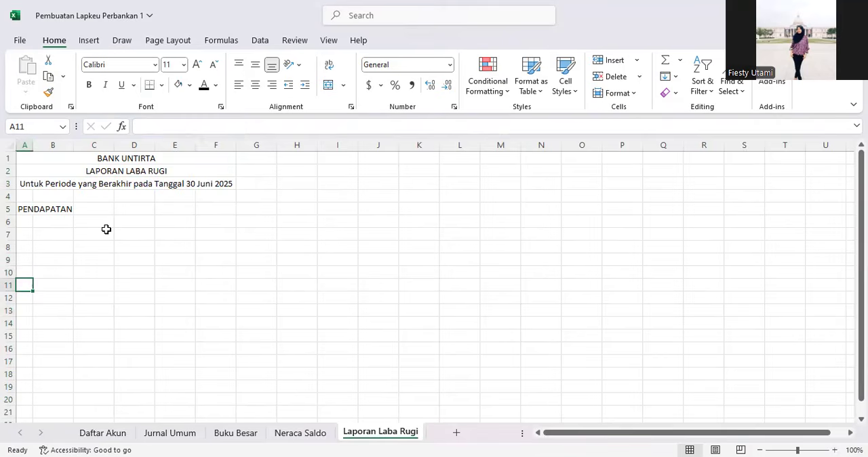
Step: Enter the section heading BEBAN in cell A11
{"action": "type", "text": "BEBAN"}
{"action": "key", "text": "Return"}
{"action": "key", "text": "Up"}
{"action": "key", "text": "Up"}
{"action": "key", "text": "Up"}
{"action": "key", "text": "Up"}
{"action": "key", "text": "Up"}
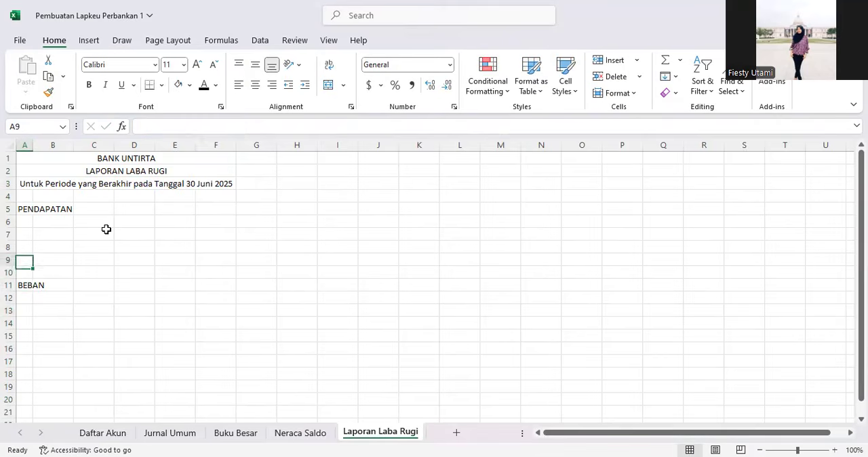
{"action": "key", "text": "Up"}
{"action": "key", "text": "Right"}
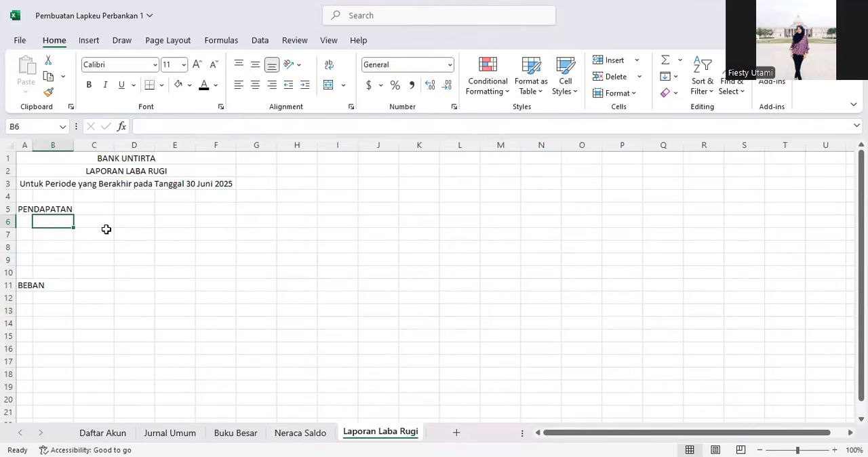
Step: Make the PENDAPATAN and BEBAN headings bold
{"action": "left_click", "coordinate": [22, 210]}
{"action": "key", "text": "ctrl+b"}
{"action": "left_click", "coordinate": [20, 286]}
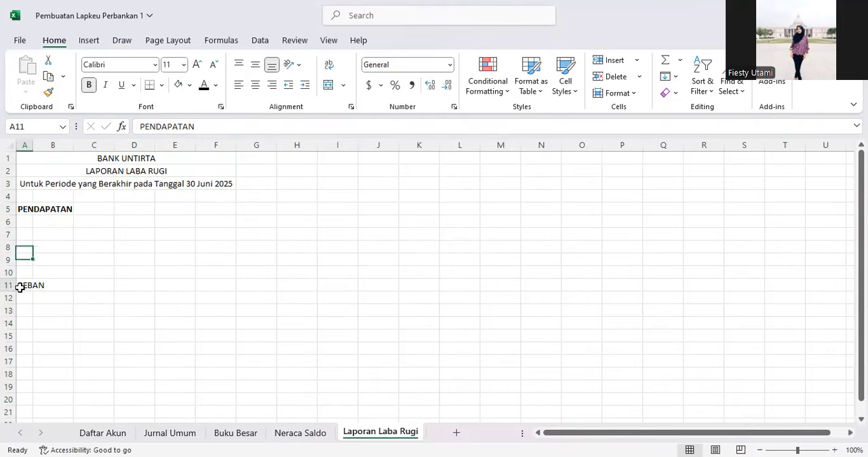
{"action": "key", "text": "ctrl+b"}
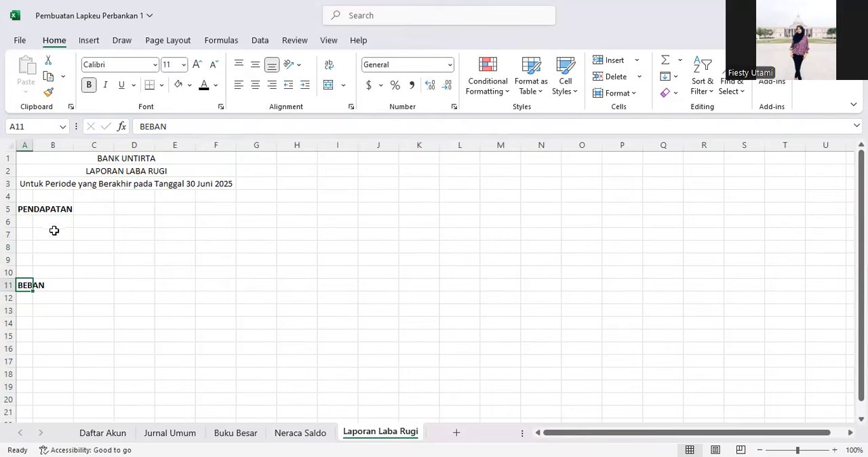
{"action": "left_click", "coordinate": [55, 222]}
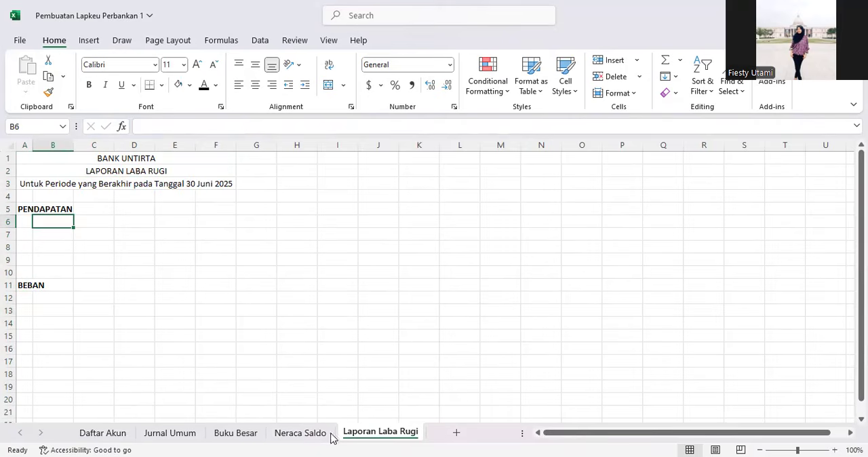
Step: Insert a new narrow column before the Keterangan column on the Neraca Saldo sheet
{"action": "left_click", "coordinate": [301, 434]}
{"action": "scroll", "coordinate": [172, 276], "scroll_direction": "up", "scroll_amount": 2}
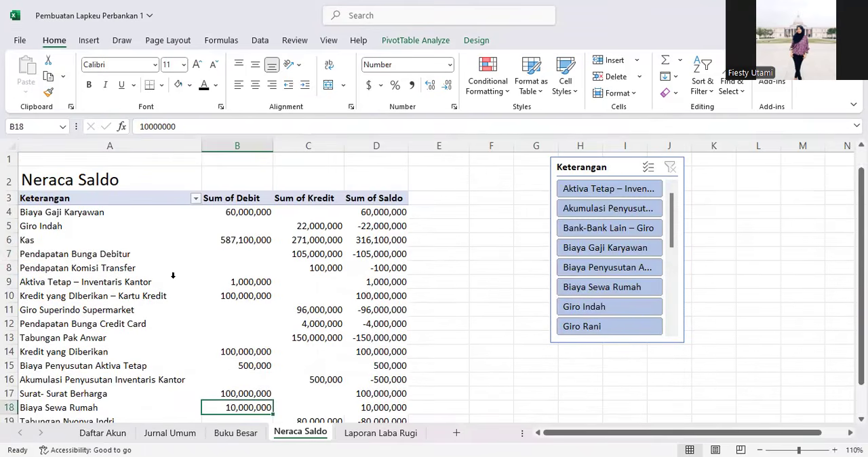
{"action": "left_click", "coordinate": [84, 258]}
{"action": "scroll", "coordinate": [94, 286], "scroll_direction": "down", "scroll_amount": 2}
{"action": "scroll", "coordinate": [101, 332], "scroll_direction": "down", "scroll_amount": 1}
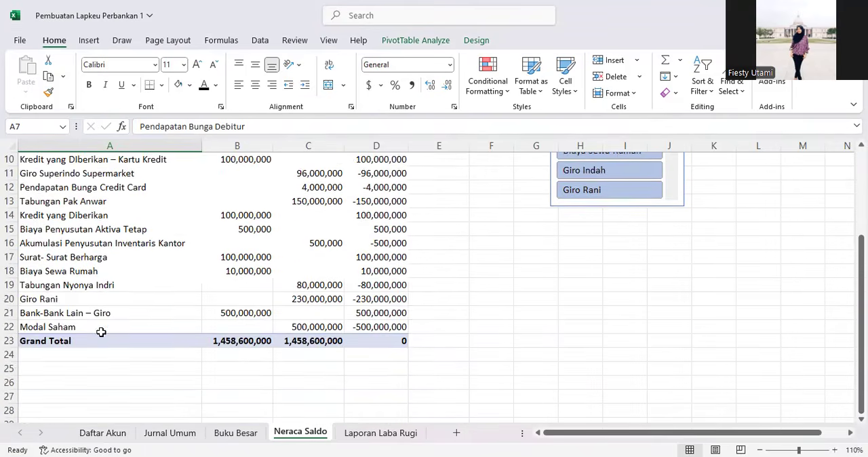
{"action": "scroll", "coordinate": [101, 332], "scroll_direction": "up", "scroll_amount": 3}
{"action": "left_click", "coordinate": [75, 146]}
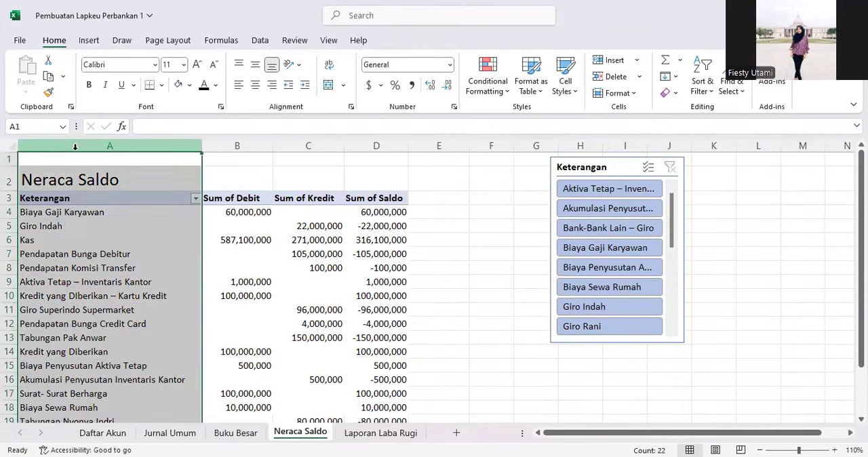
{"action": "key", "text": "ctrl+shift+plus"}
{"action": "left_click_drag", "start_coordinate": [65, 145], "coordinate": [41, 146]}
{"action": "left_click", "coordinate": [95, 216]}
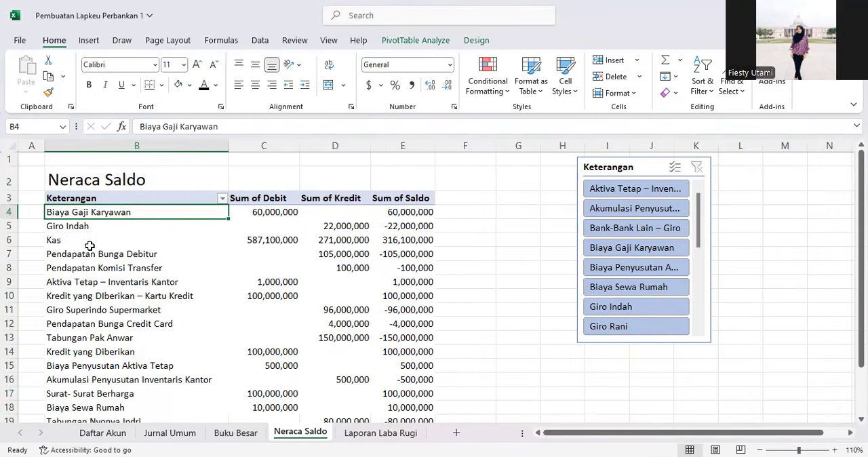
Step: Widen the new column A on the Neraca Saldo sheet slightly
{"action": "scroll", "coordinate": [92, 271], "scroll_direction": "down", "scroll_amount": 2}
{"action": "scroll", "coordinate": [98, 332], "scroll_direction": "up", "scroll_amount": 1}
{"action": "scroll", "coordinate": [110, 253], "scroll_direction": "up", "scroll_amount": 1}
{"action": "scroll", "coordinate": [128, 326], "scroll_direction": "down", "scroll_amount": 2}
{"action": "scroll", "coordinate": [129, 316], "scroll_direction": "up", "scroll_amount": 1}
{"action": "left_click_drag", "start_coordinate": [45, 146], "coordinate": [67, 148]}
{"action": "scroll", "coordinate": [67, 203], "scroll_direction": "up", "scroll_amount": 1}
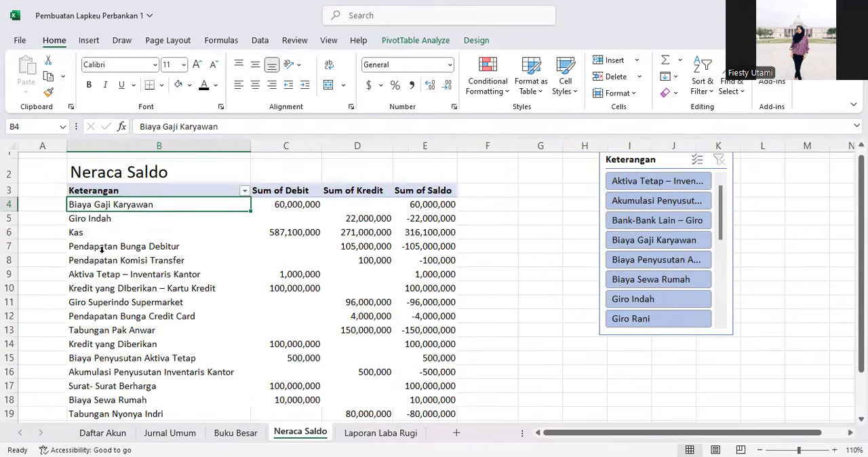
Step: Enter the header Nomor Akun in cell A3 beside Keterangan
{"action": "left_click", "coordinate": [50, 196]}
{"action": "left_click", "coordinate": [176, 127]}
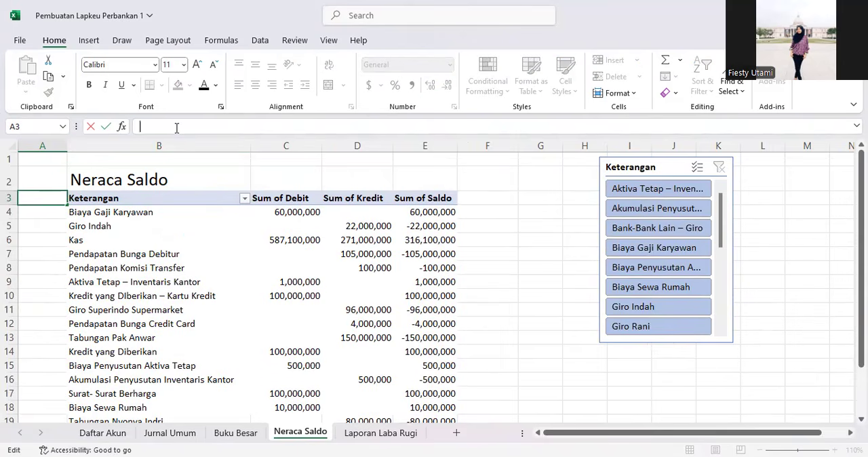
{"action": "type", "text": "nOM"}
{"action": "type", "text": "Nomor Akun"}
{"action": "key", "text": "Return"}
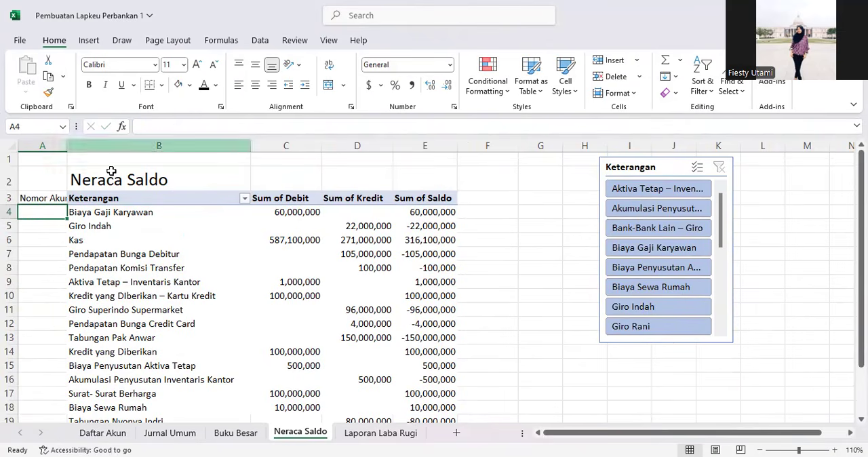
Step: Autofit the width of column A on the Neraca Saldo sheet to fit the Nomor Akun header
{"action": "double_click", "coordinate": [67, 145]}
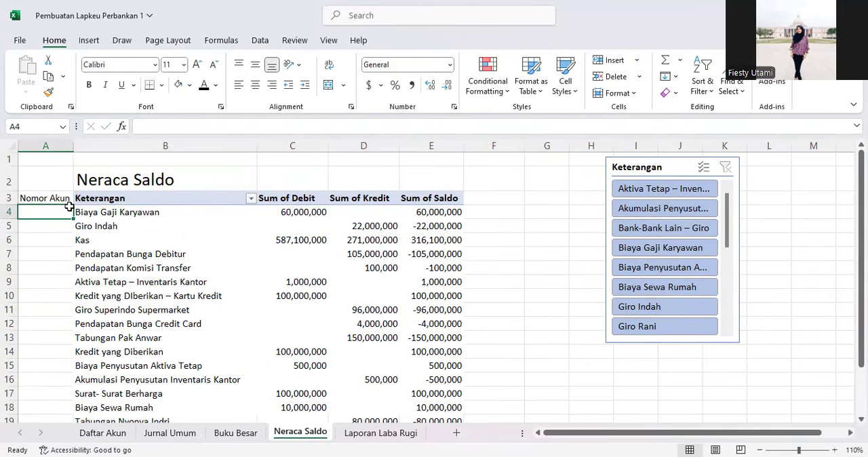
{"action": "left_click", "coordinate": [278, 128]}
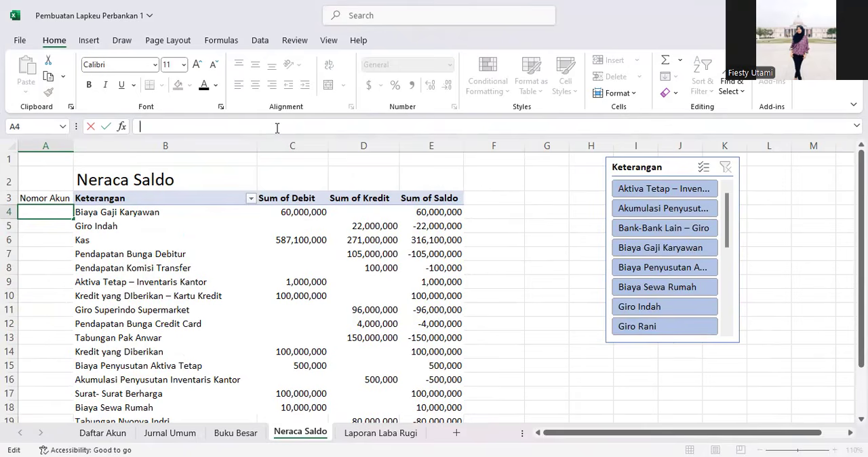
Step: On the Daftar Akun sheet, copy the Nomor Akun numbers in column B from the header down to account 691
{"action": "left_click", "coordinate": [102, 433]}
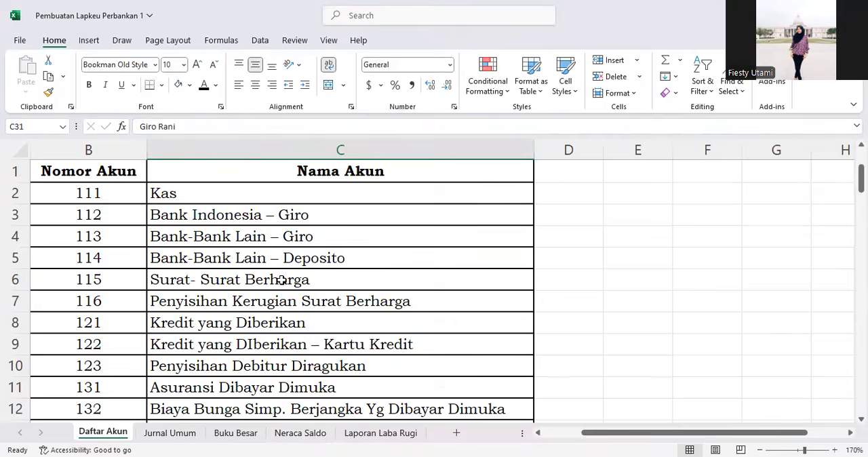
{"action": "scroll", "coordinate": [282, 280], "scroll_direction": "down", "scroll_amount": 5}
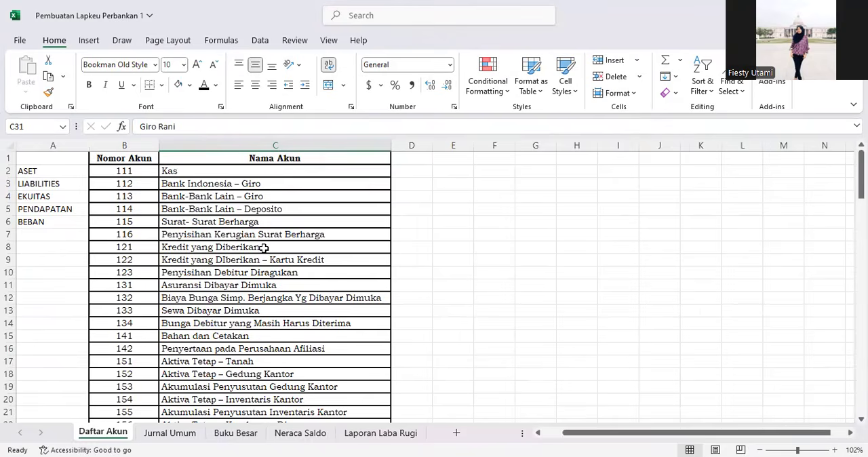
{"action": "left_click", "coordinate": [126, 171]}
{"action": "left_click_drag", "start_coordinate": [201, 199], "coordinate": [294, 376]}
{"action": "left_click", "coordinate": [128, 209]}
{"action": "left_click", "coordinate": [131, 173]}
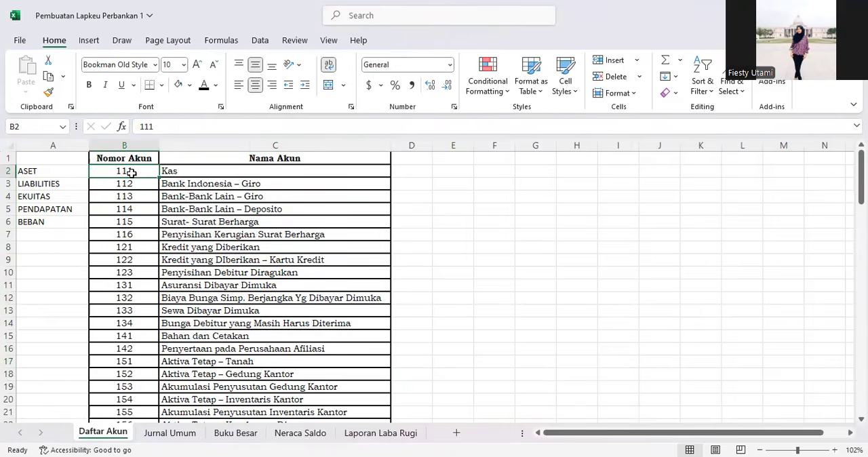
{"action": "left_click_drag", "start_coordinate": [132, 158], "coordinate": [144, 357]}
{"action": "key", "text": "ctrl+c"}
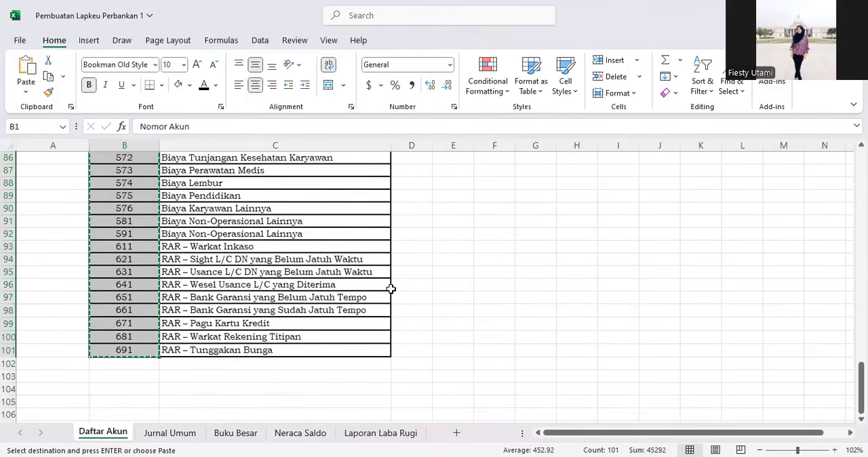
Step: Paste the copied account numbers into column D, to the right of the Nama Akun column
{"action": "scroll", "coordinate": [400, 284], "scroll_direction": "up", "scroll_amount": 13}
{"action": "scroll", "coordinate": [411, 280], "scroll_direction": "up", "scroll_amount": 15}
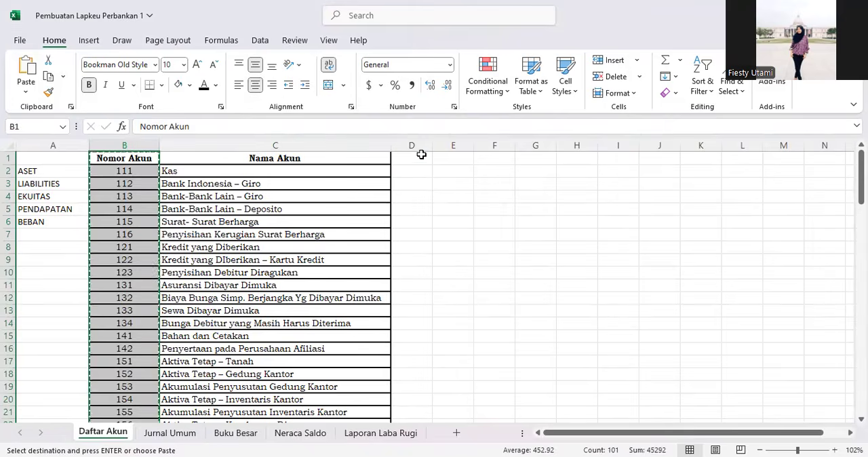
{"action": "left_click", "coordinate": [419, 157]}
{"action": "key", "text": "ctrl+space"}
{"action": "key", "text": "ctrl+v"}
{"action": "left_click", "coordinate": [398, 269]}
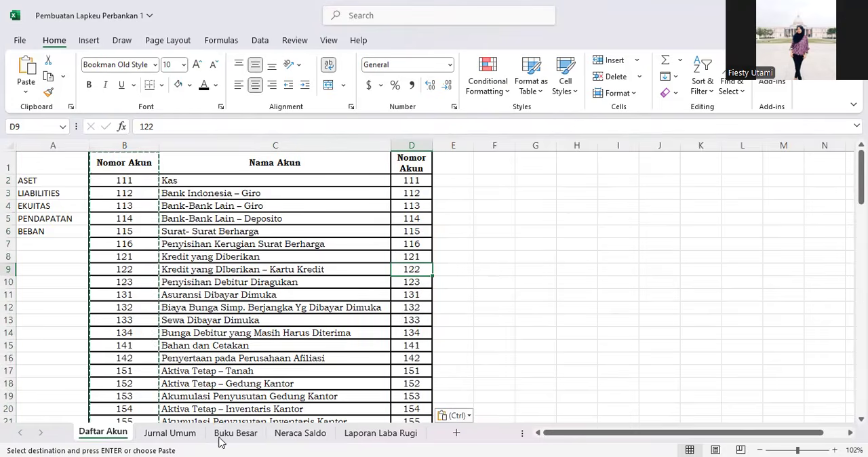
Step: On the Neraca Saldo sheet, start a VLOOKUP formula in cell A4 using B4 as the lookup value
{"action": "left_click", "coordinate": [232, 433]}
{"action": "left_click", "coordinate": [300, 432]}
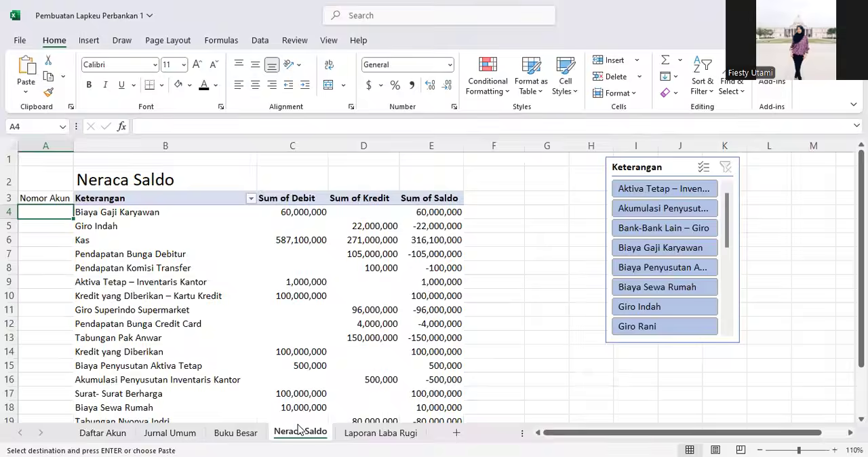
{"action": "left_click", "coordinate": [169, 129]}
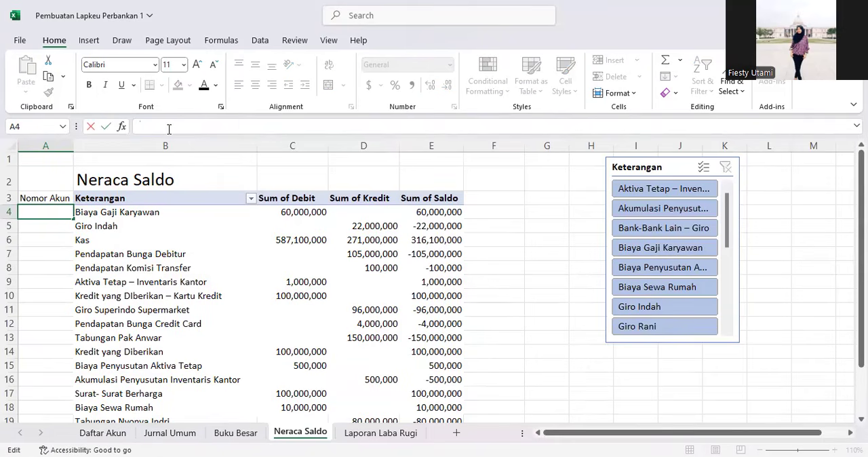
{"action": "type", "text": "=vlookup"}
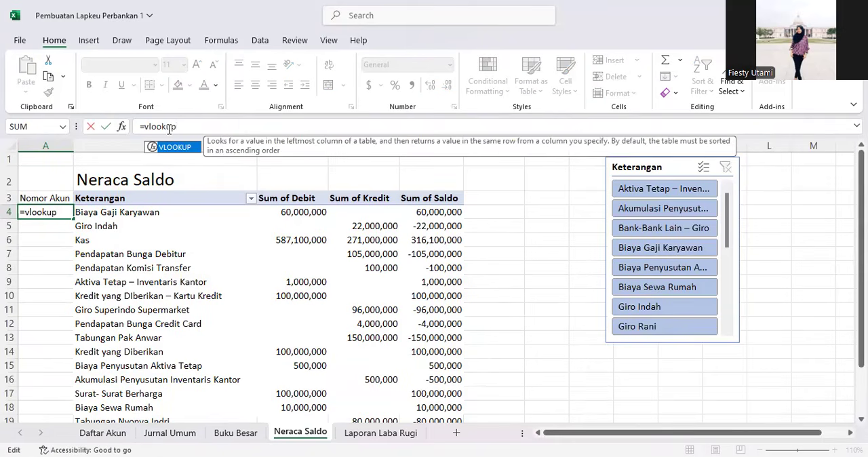
{"action": "type", "text": "("}
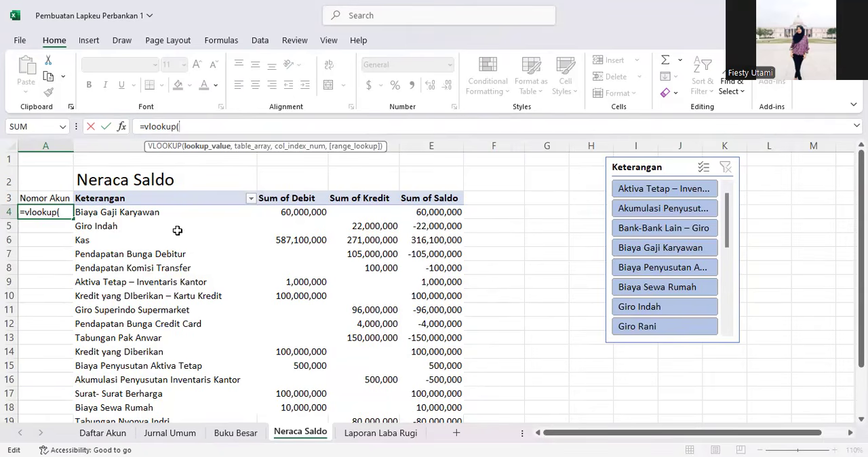
{"action": "left_click", "coordinate": [120, 213]}
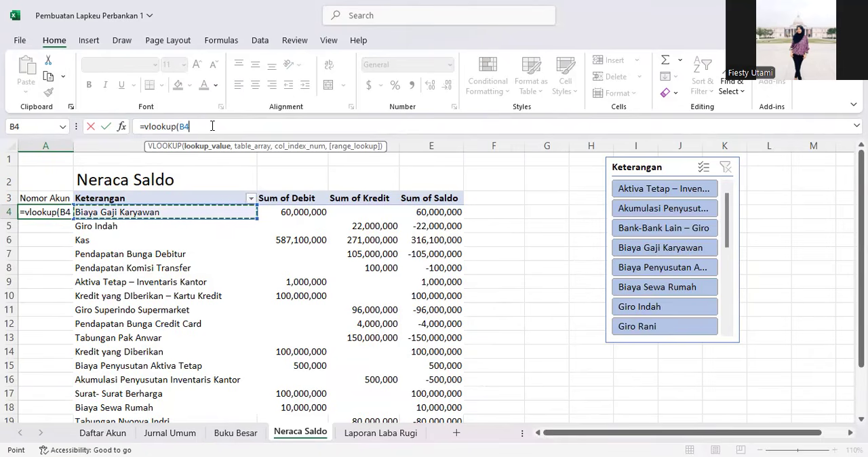
{"action": "type", "text": ","}
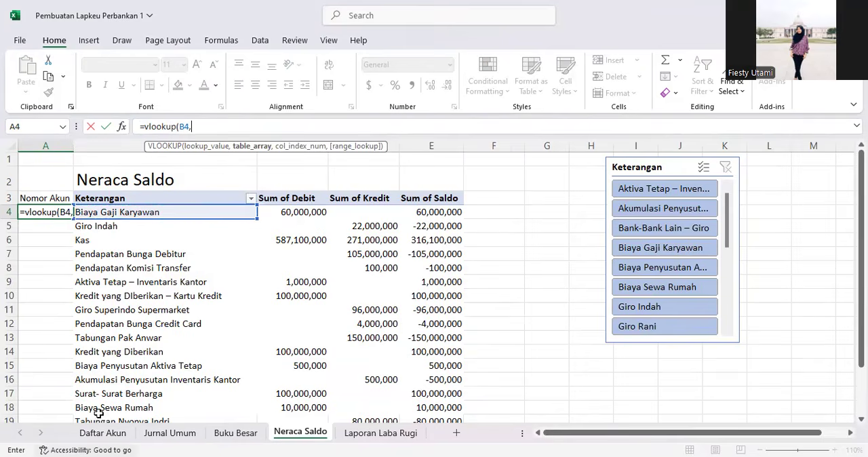
Step: Complete the VLOOKUP with 'Daftar Akun'!C2:D101 as the table array, column index 2 and 0 for exact match
{"action": "left_click", "coordinate": [102, 433]}
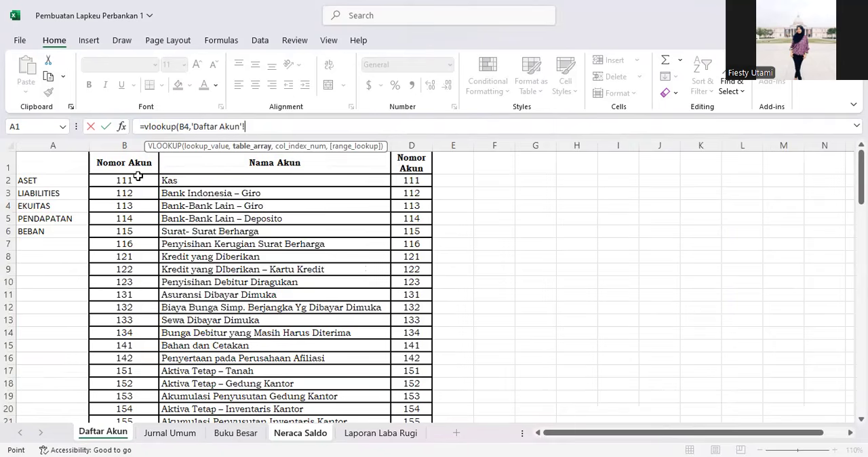
{"action": "left_click", "coordinate": [195, 179]}
{"action": "left_click_drag", "start_coordinate": [194, 179], "coordinate": [432, 393]}
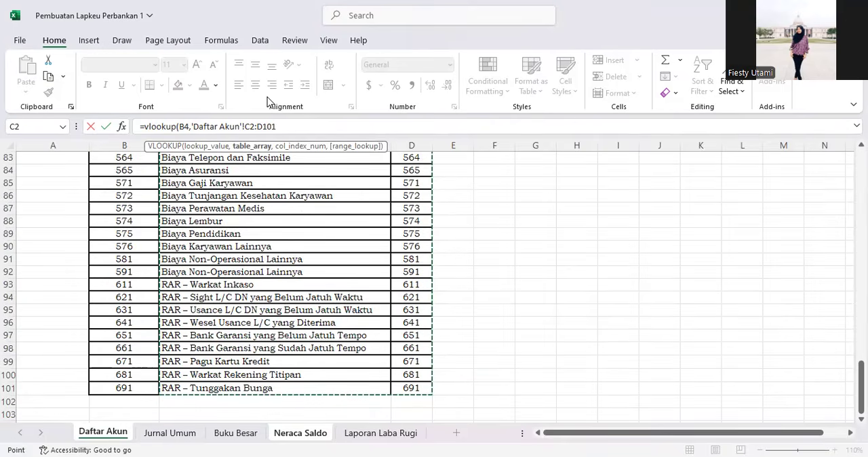
{"action": "type", "text": ",2"}
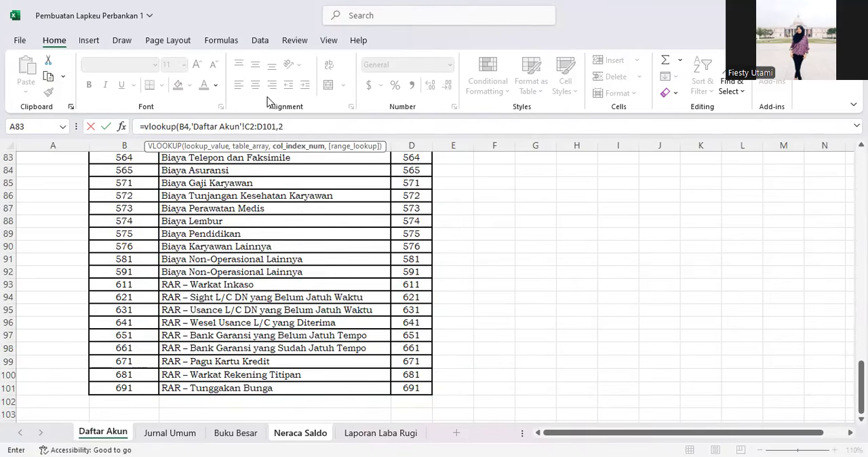
{"action": "type", "text": ",0"}
{"action": "key", "text": "Return"}
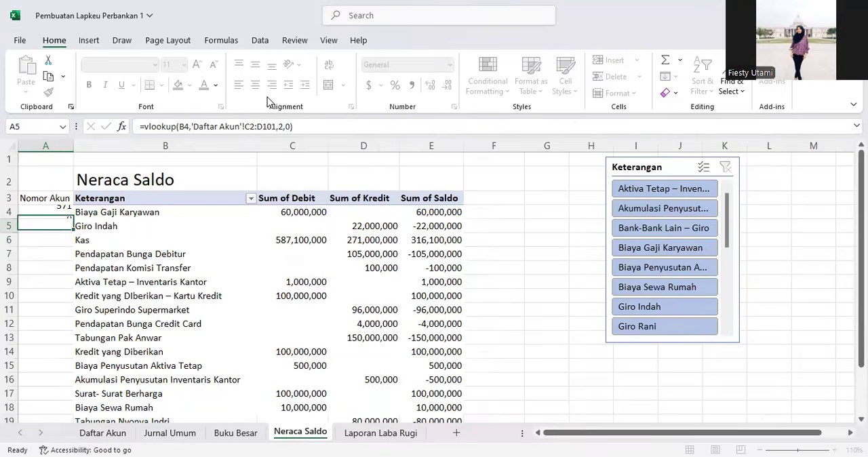
Step: Make the table array in cell A4's formula absolute as 'Daftar Akun'!$C$2:$D$101
{"action": "left_click", "coordinate": [56, 208]}
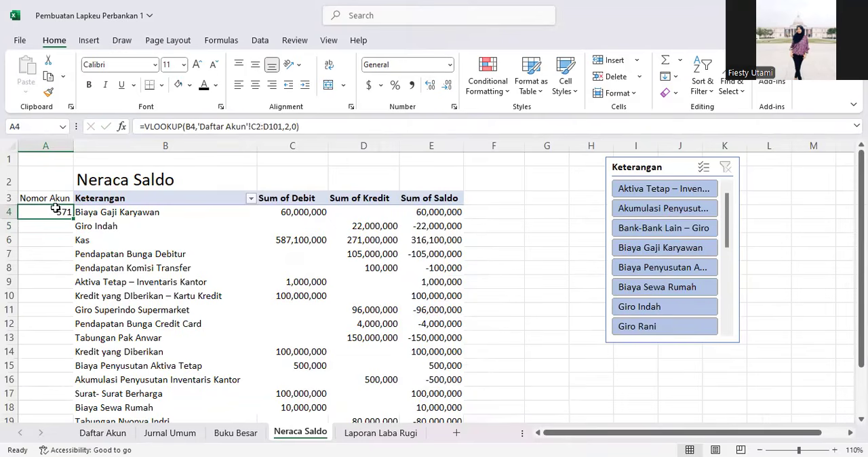
{"action": "left_click", "coordinate": [250, 126]}
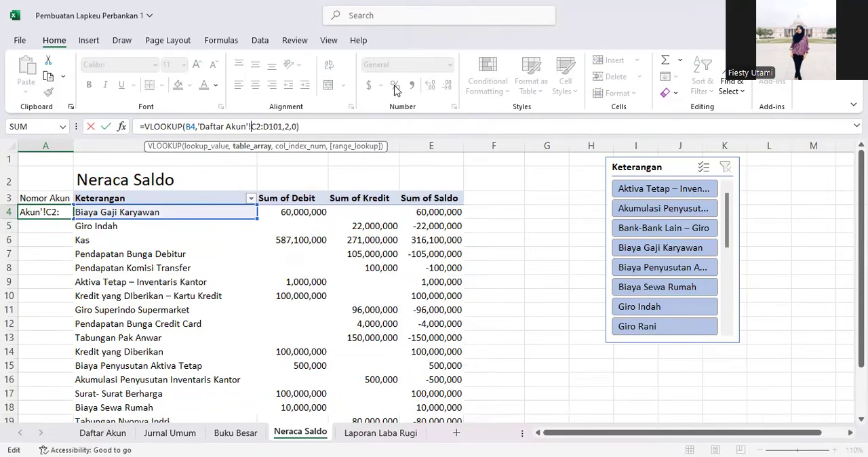
{"action": "type", "text": "$"}
{"action": "key", "text": "Right"}
{"action": "type", "text": "$"}
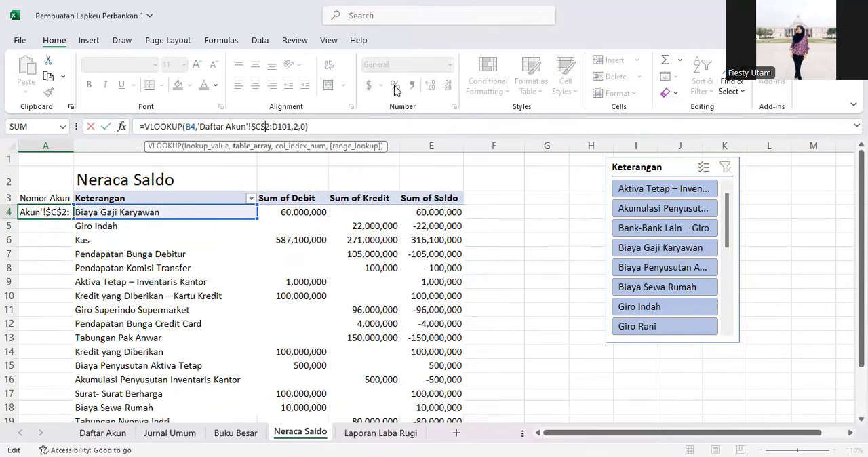
{"action": "key", "text": "Right"}
{"action": "type", "text": "$"}
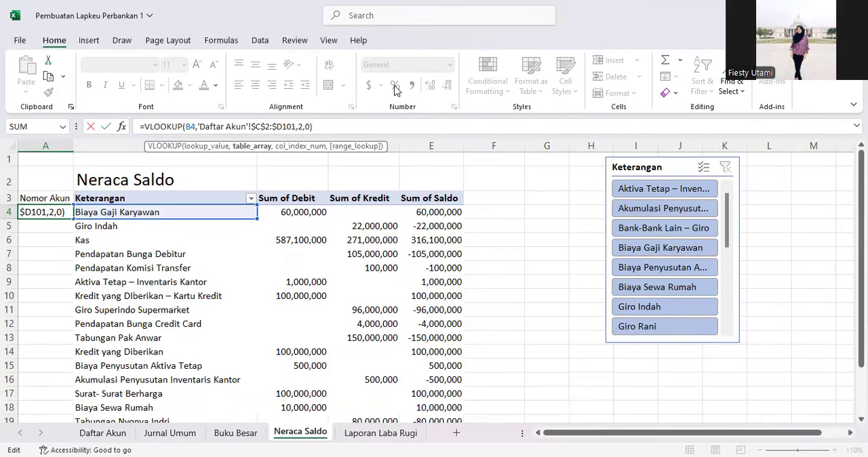
{"action": "key", "text": "Right"}
{"action": "type", "text": "$"}
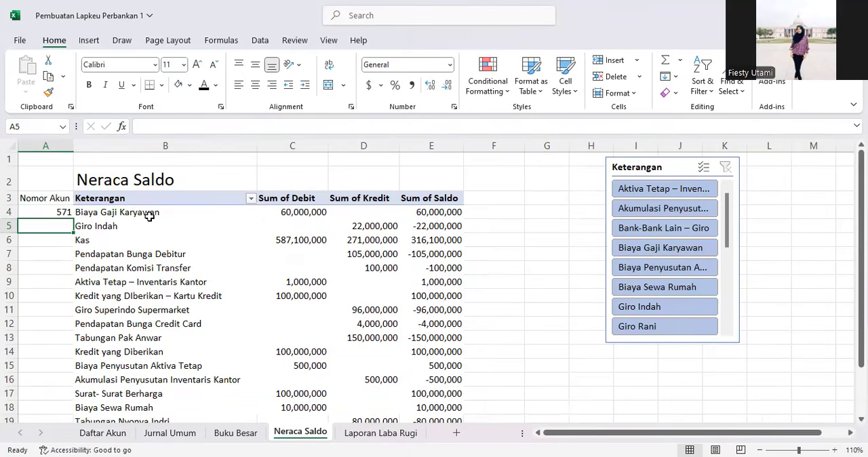
Step: Fill the VLOOKUP formula from A4 down column A to the last account row 22
{"action": "left_click", "coordinate": [54, 211]}
{"action": "left_click", "coordinate": [70, 218]}
{"action": "left_click", "coordinate": [65, 214]}
{"action": "left_click_drag", "start_coordinate": [73, 218], "coordinate": [74, 372]}
{"action": "left_click", "coordinate": [166, 300]}
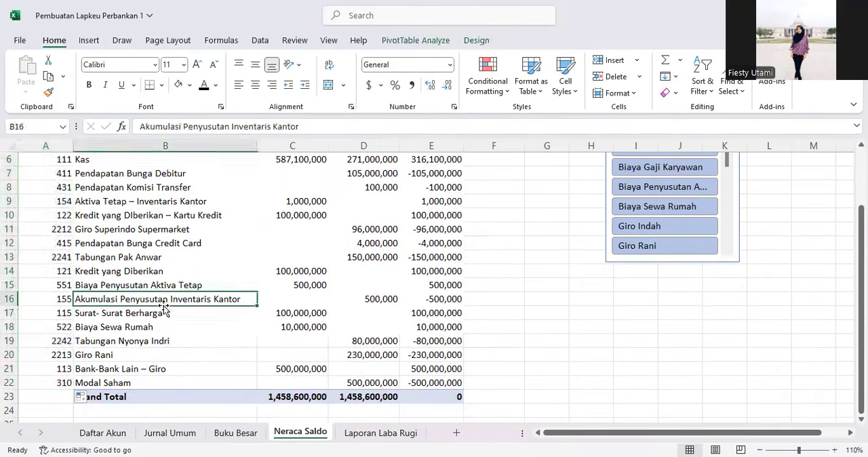
{"action": "scroll", "coordinate": [163, 305], "scroll_direction": "up", "scroll_amount": 2}
{"action": "left_click", "coordinate": [60, 224]}
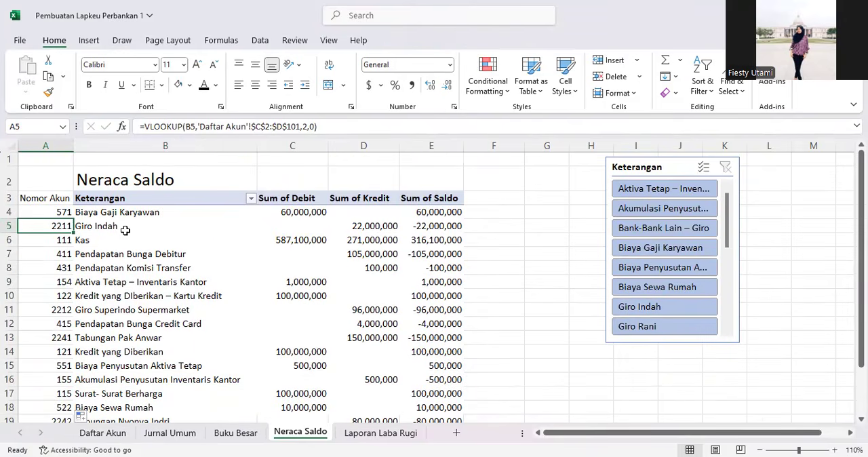
Step: Check the looked-up account numbers in column A against the account names in the Keterangan column
{"action": "left_click_drag", "start_coordinate": [51, 200], "coordinate": [59, 418]}
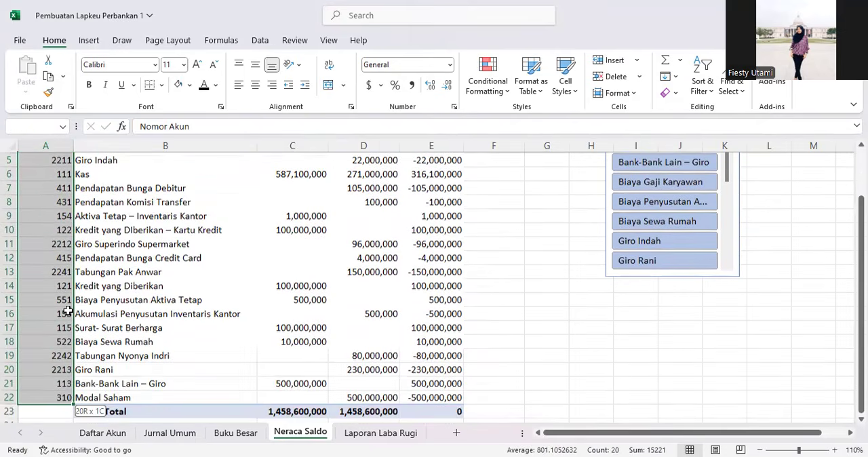
{"action": "scroll", "coordinate": [122, 342], "scroll_direction": "up", "scroll_amount": 1}
{"action": "left_click", "coordinate": [104, 232]}
{"action": "left_click", "coordinate": [103, 235]}
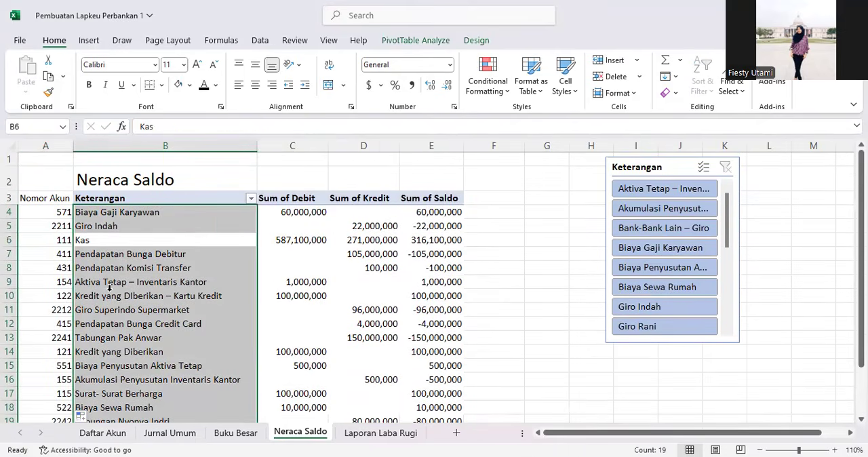
{"action": "left_click", "coordinate": [109, 291]}
{"action": "left_click", "coordinate": [177, 215]}
{"action": "left_click", "coordinate": [46, 225]}
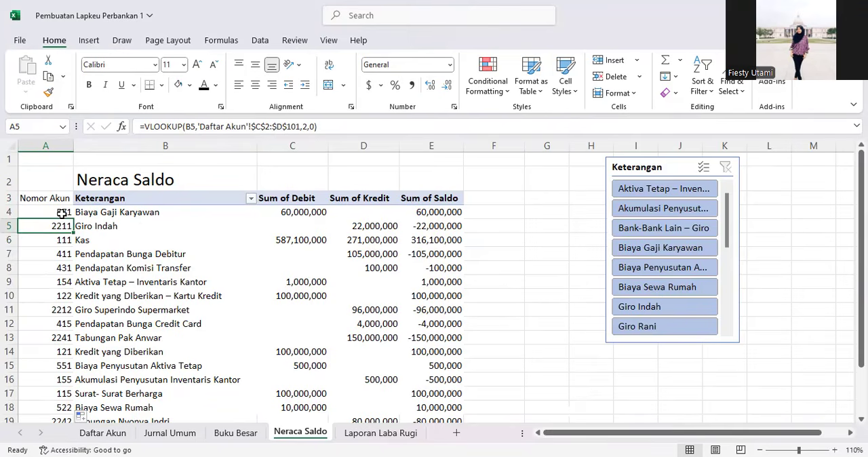
{"action": "left_click", "coordinate": [62, 238]}
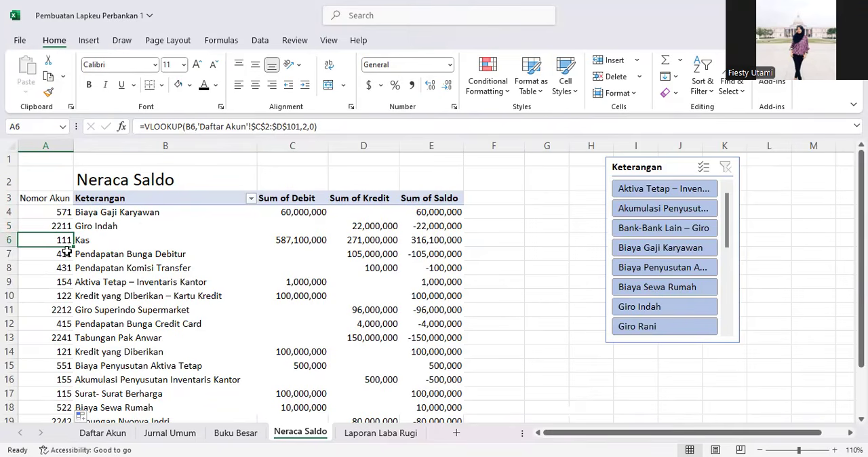
{"action": "left_click", "coordinate": [85, 239]}
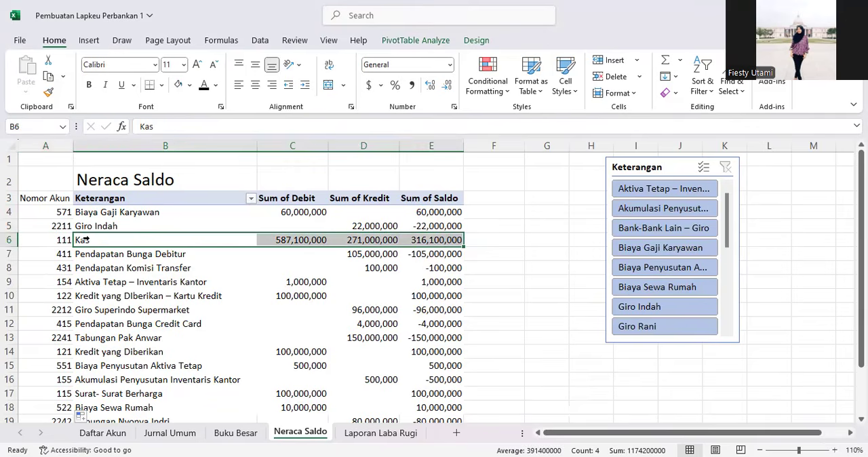
{"action": "left_click", "coordinate": [63, 240]}
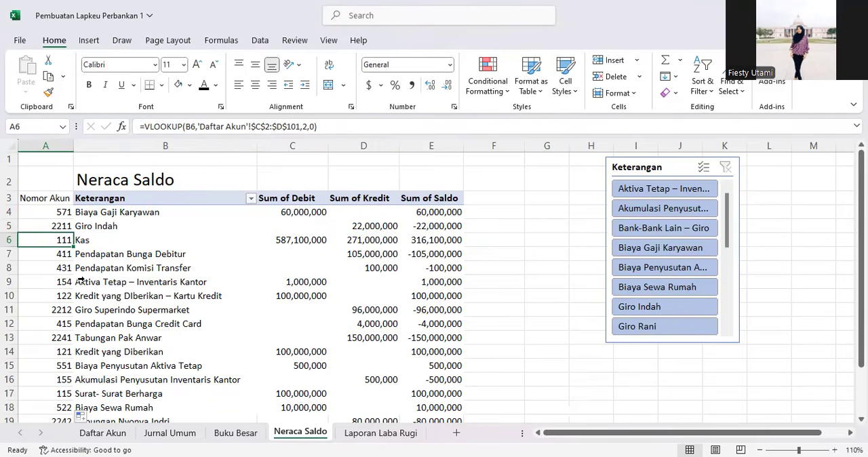
{"action": "left_click", "coordinate": [80, 281]}
{"action": "left_click", "coordinate": [86, 297]}
{"action": "scroll", "coordinate": [88, 304], "scroll_direction": "down", "scroll_amount": 1}
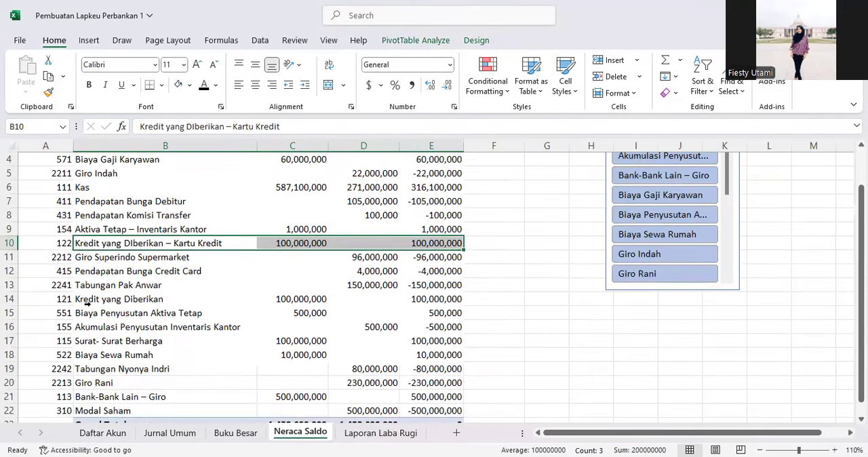
{"action": "scroll", "coordinate": [88, 304], "scroll_direction": "down", "scroll_amount": 1}
{"action": "left_click", "coordinate": [89, 257]}
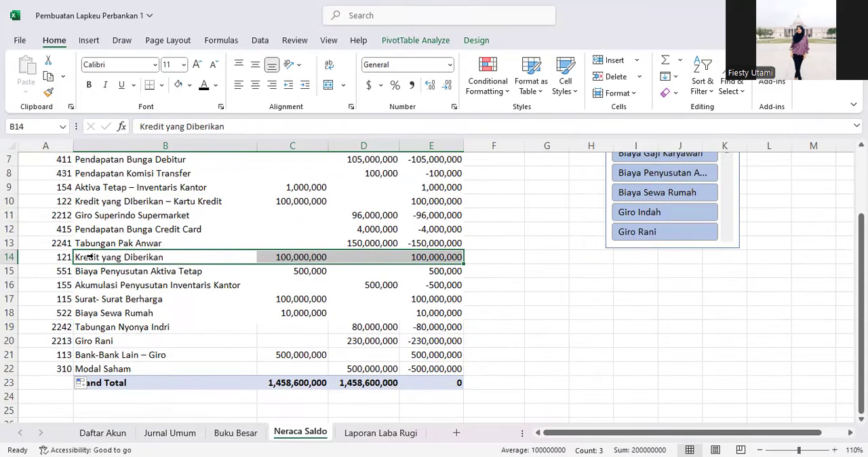
{"action": "left_click", "coordinate": [82, 300]}
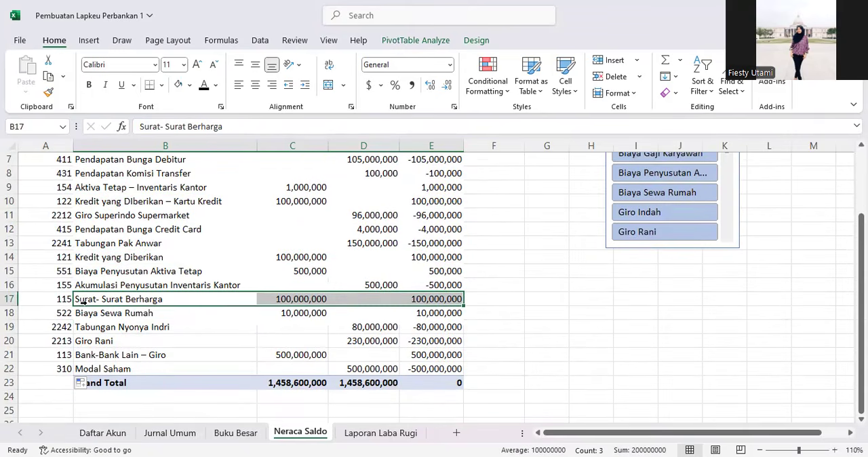
{"action": "left_click", "coordinate": [91, 356]}
{"action": "scroll", "coordinate": [101, 314], "scroll_direction": "up", "scroll_amount": 2}
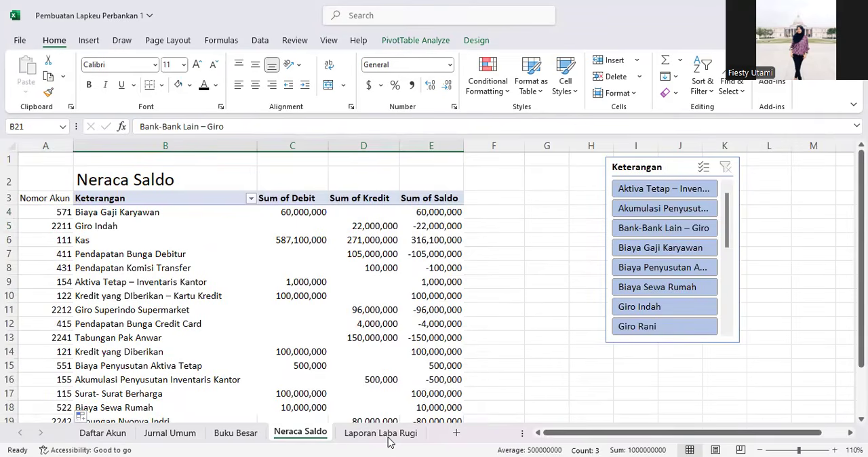
Step: Review the Neraca Saldo account names against the empty Laporan Laba Rugi sheet to pick out the revenue accounts
{"action": "left_click", "coordinate": [381, 433]}
{"action": "left_click", "coordinate": [299, 433]}
{"action": "left_click", "coordinate": [132, 310]}
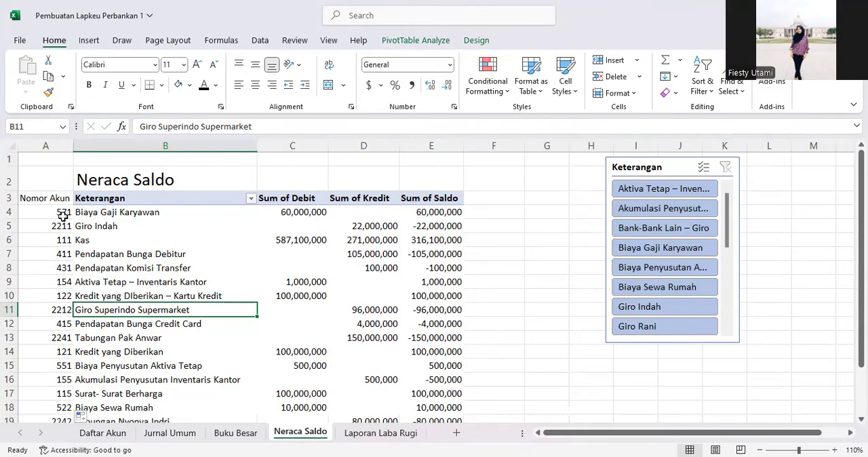
{"action": "left_click", "coordinate": [57, 253]}
{"action": "left_click", "coordinate": [107, 256]}
{"action": "left_click_drag", "start_coordinate": [108, 259], "coordinate": [107, 268]}
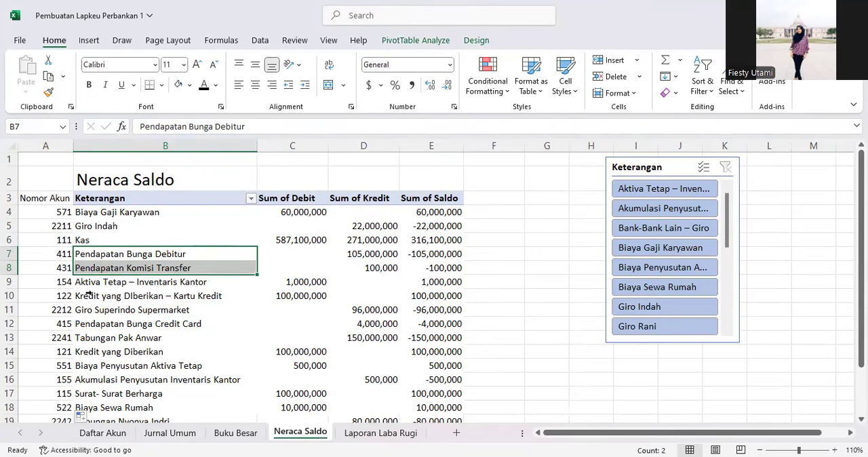
{"action": "scroll", "coordinate": [88, 293], "scroll_direction": "down", "scroll_amount": 1}
{"action": "left_click", "coordinate": [121, 274]}
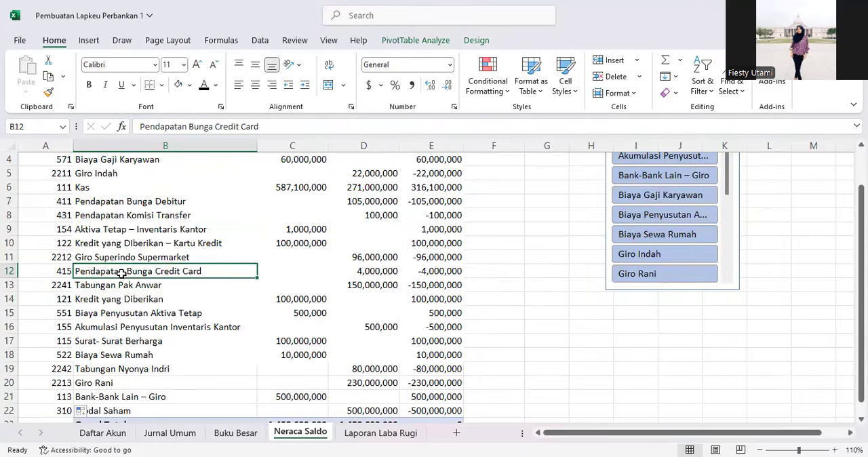
{"action": "scroll", "coordinate": [101, 306], "scroll_direction": "down", "scroll_amount": 1}
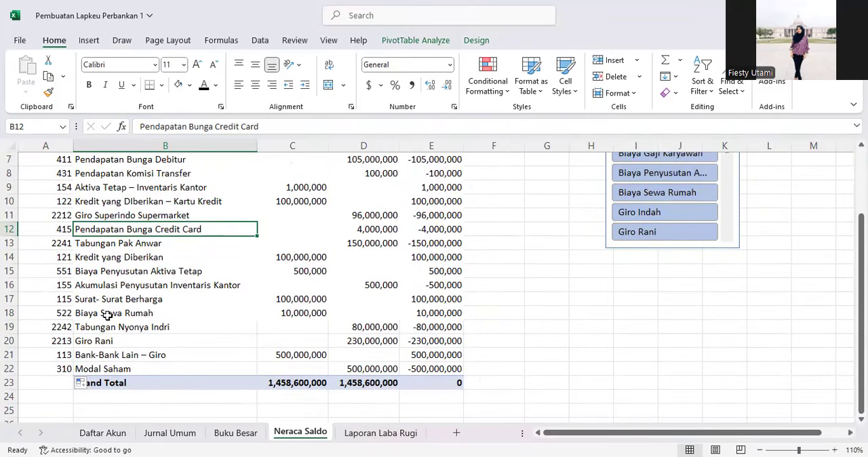
{"action": "scroll", "coordinate": [105, 292], "scroll_direction": "up", "scroll_amount": 1}
{"action": "scroll", "coordinate": [91, 230], "scroll_direction": "up", "scroll_amount": 1}
{"action": "left_click", "coordinate": [107, 256]}
{"action": "left_click", "coordinate": [105, 270]}
{"action": "left_click", "coordinate": [97, 326]}
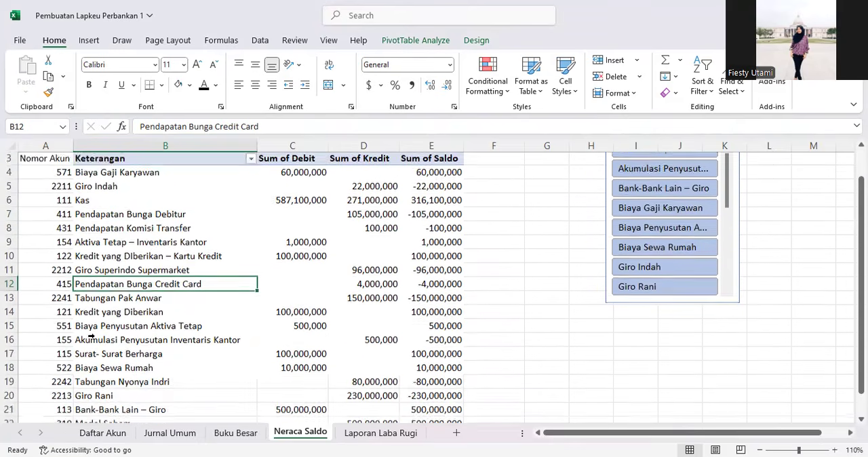
{"action": "scroll", "coordinate": [95, 329], "scroll_direction": "down", "scroll_amount": 2}
{"action": "scroll", "coordinate": [89, 334], "scroll_direction": "up", "scroll_amount": 2}
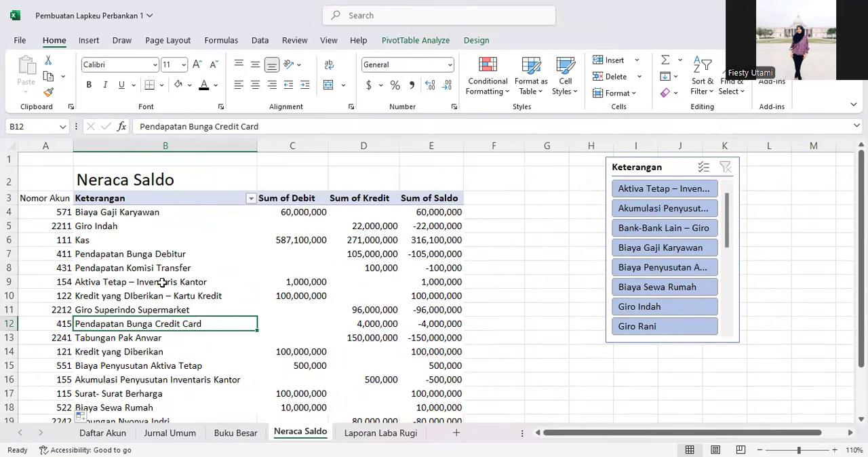
{"action": "left_click", "coordinate": [381, 433]}
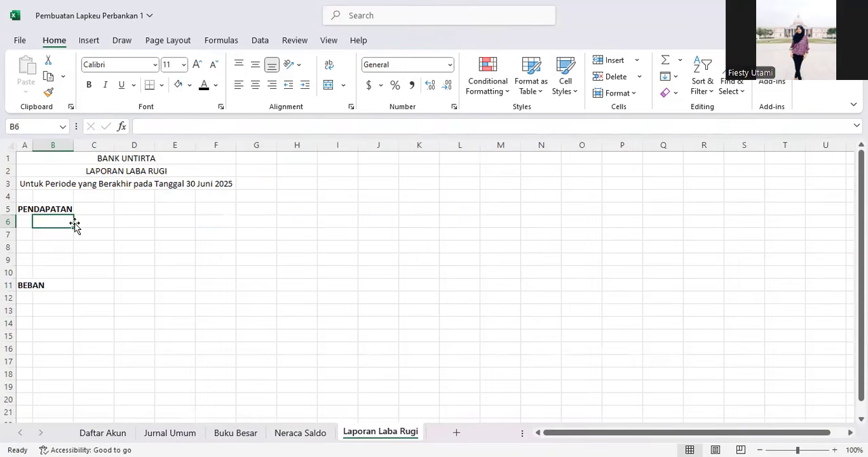
{"action": "left_click", "coordinate": [162, 125]}
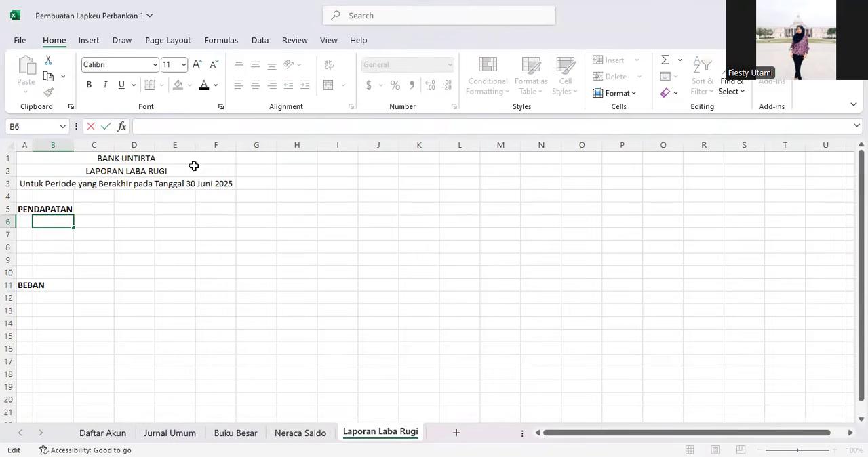
{"action": "left_click", "coordinate": [300, 432]}
{"action": "left_click", "coordinate": [100, 299]}
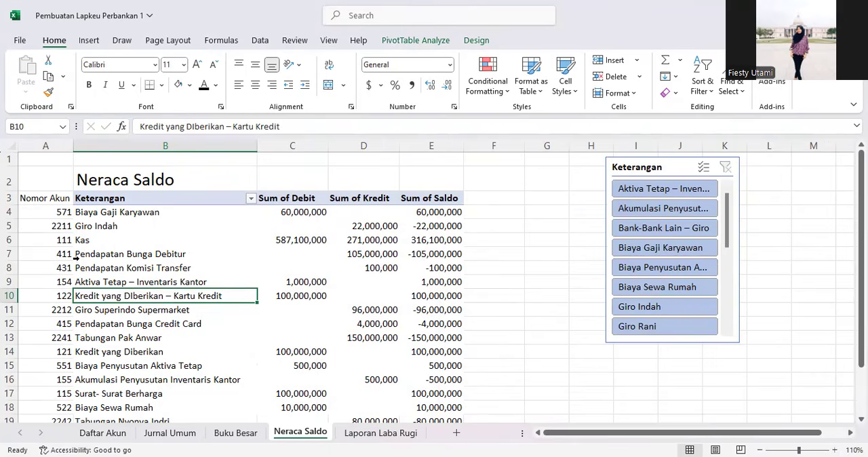
{"action": "left_click", "coordinate": [357, 438]}
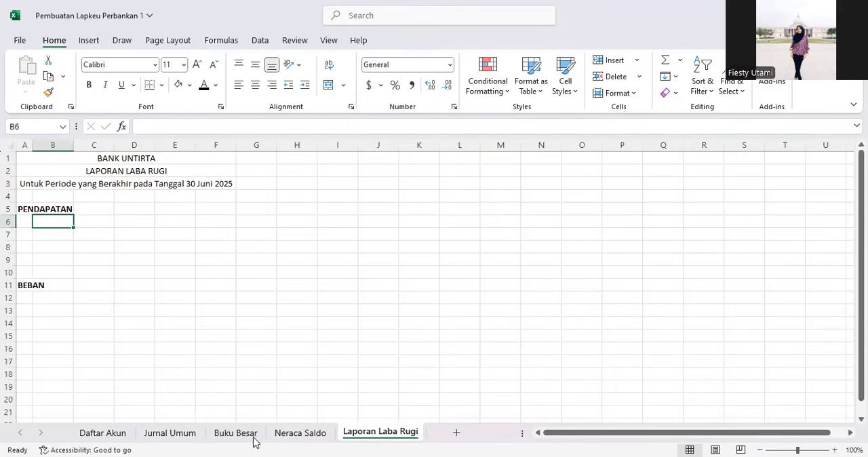
{"action": "left_click", "coordinate": [288, 436]}
Step: Copy the account name Pendapatan Bunga Debitur from Neraca Saldo into cell B6 of Laporan Laba Rugi
{"action": "left_click", "coordinate": [112, 257]}
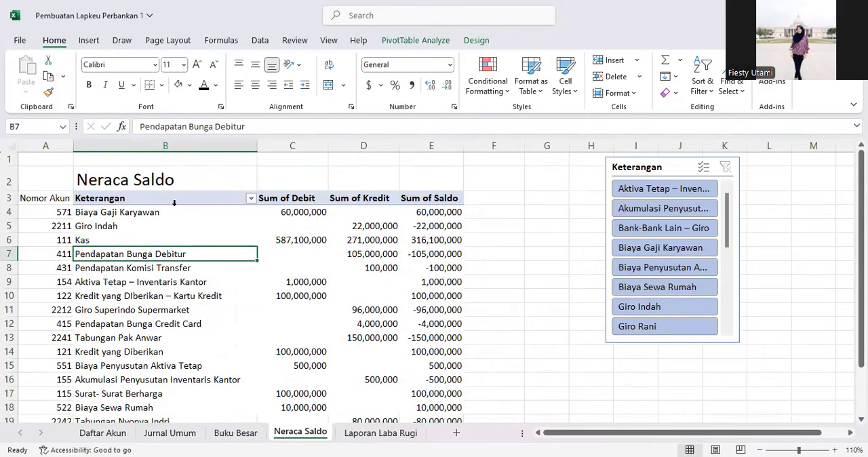
{"action": "left_click_drag", "start_coordinate": [267, 126], "coordinate": [139, 126]}
{"action": "key", "text": "ctrl+c"}
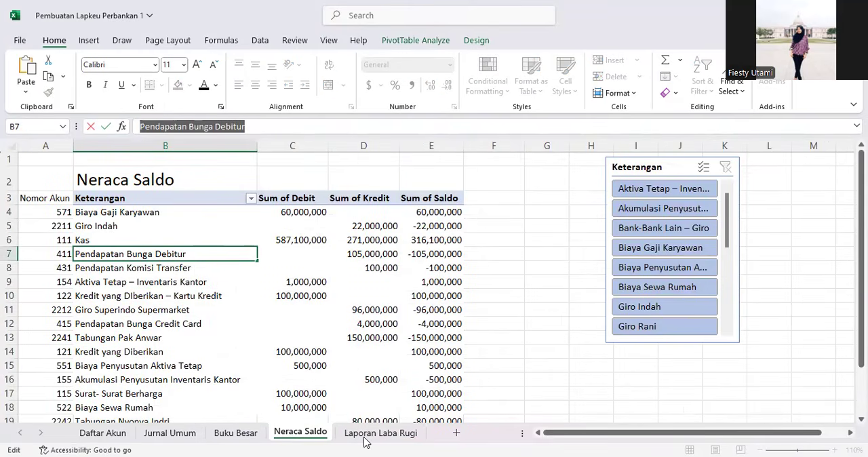
{"action": "left_click", "coordinate": [382, 435]}
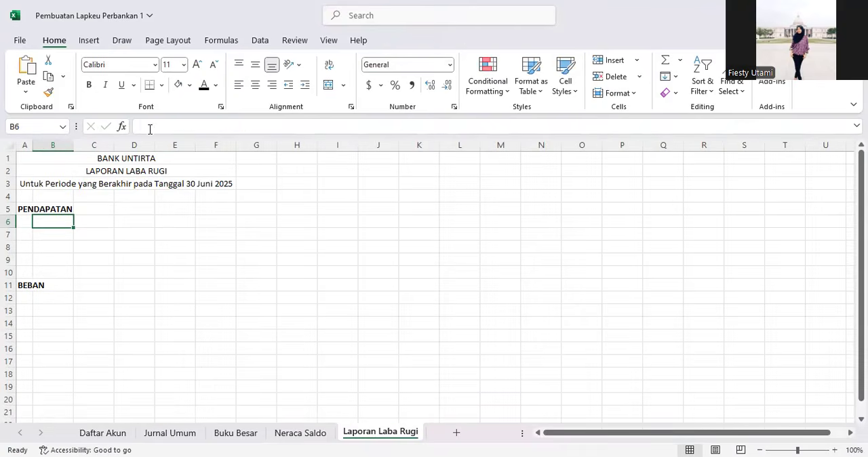
{"action": "left_click", "coordinate": [153, 126]}
{"action": "key", "text": "ctrl+v"}
{"action": "key", "text": "Return"}
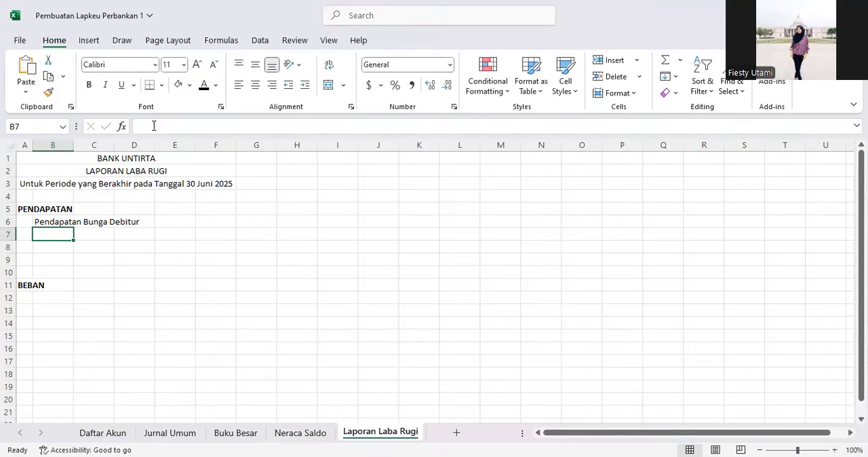
Step: Mark the Pendapatan Bunga Debitur cell B7 on Neraca Saldo with a light orange fill
{"action": "left_click", "coordinate": [312, 431]}
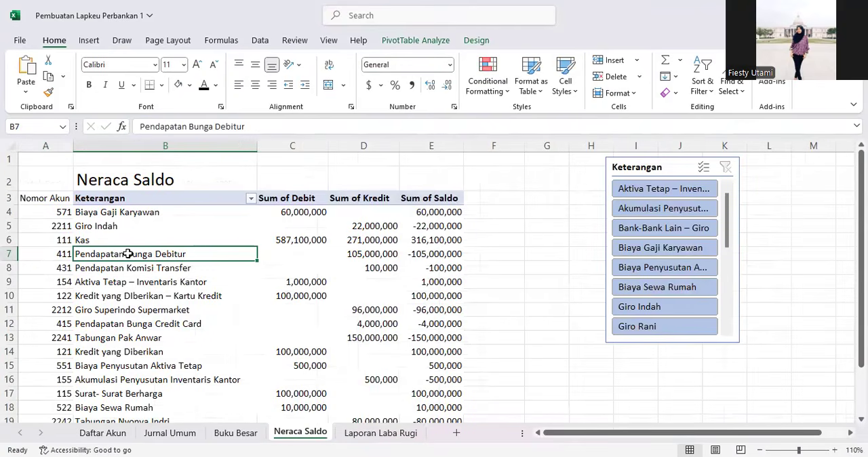
{"action": "left_click", "coordinate": [88, 325]}
{"action": "left_click", "coordinate": [107, 352]}
{"action": "left_click", "coordinate": [110, 326]}
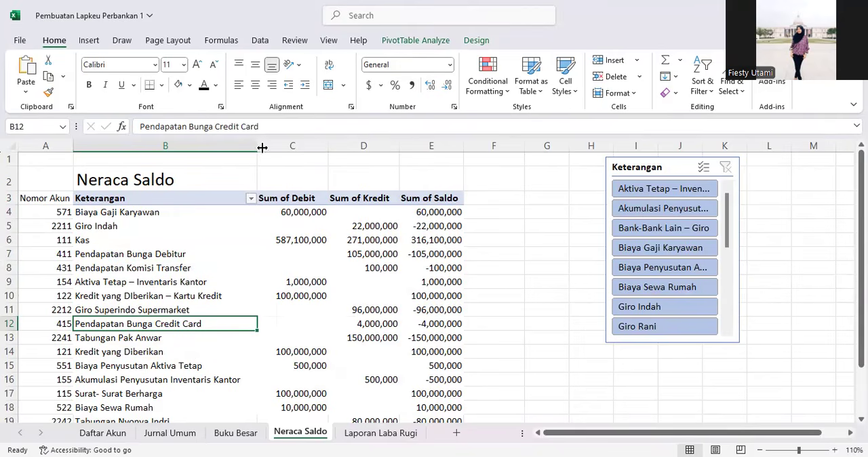
{"action": "left_click_drag", "start_coordinate": [285, 126], "coordinate": [226, 127]}
{"action": "left_click", "coordinate": [122, 239]}
{"action": "left_click", "coordinate": [110, 255]}
{"action": "left_click", "coordinate": [190, 86]}
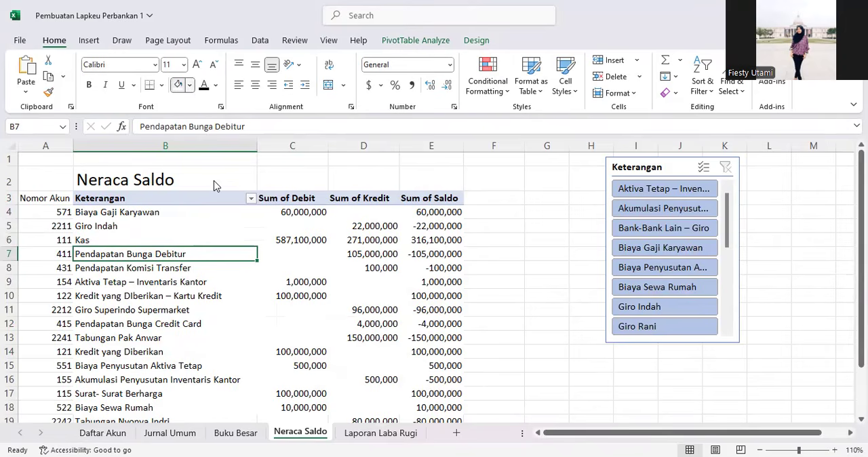
{"action": "left_click", "coordinate": [271, 177]}
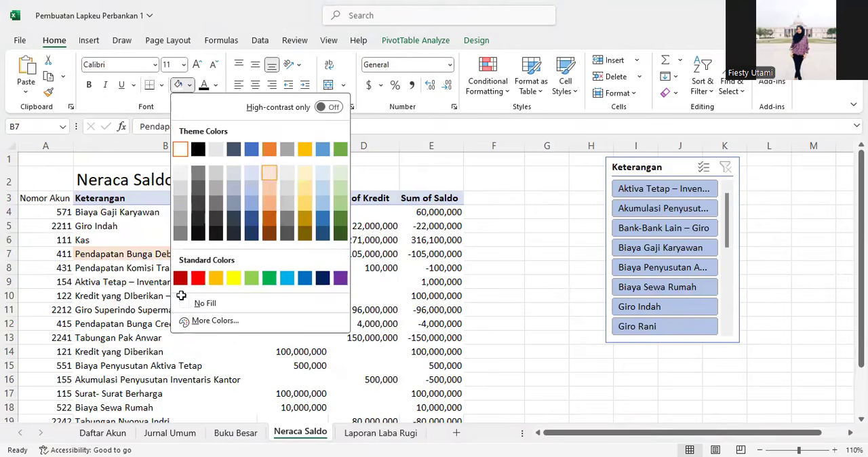
{"action": "left_click", "coordinate": [181, 296]}
Step: Copy Pendapatan Bunga Credit Card from Neraca Saldo into cell B7 of Laporan Laba Rugi
{"action": "left_click", "coordinate": [127, 328]}
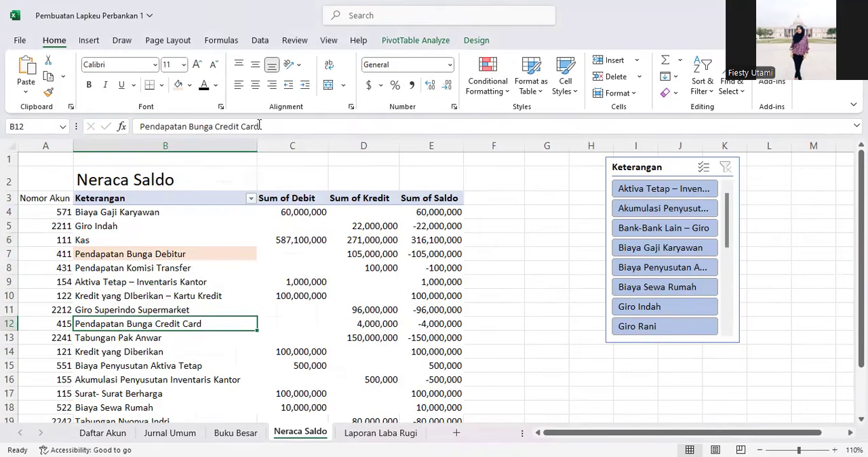
{"action": "left_click_drag", "start_coordinate": [259, 127], "coordinate": [107, 126]}
{"action": "key", "text": "ctrl+c"}
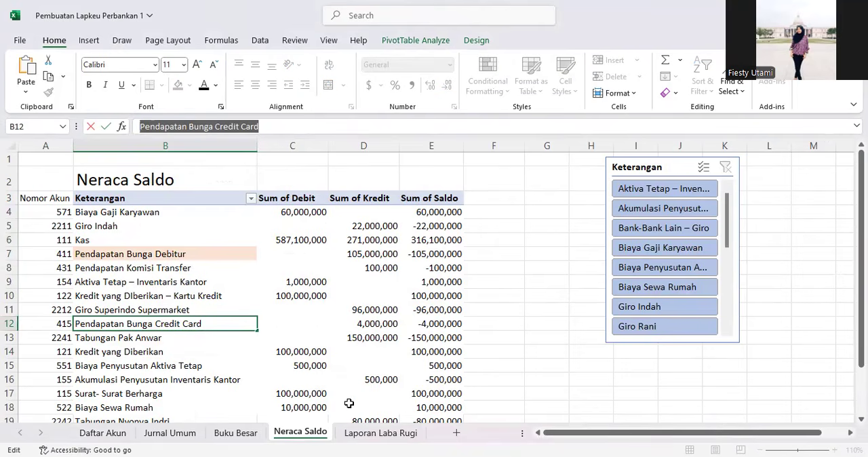
{"action": "left_click", "coordinate": [381, 433]}
{"action": "left_click", "coordinate": [229, 128]}
{"action": "key", "text": "ctrl+v"}
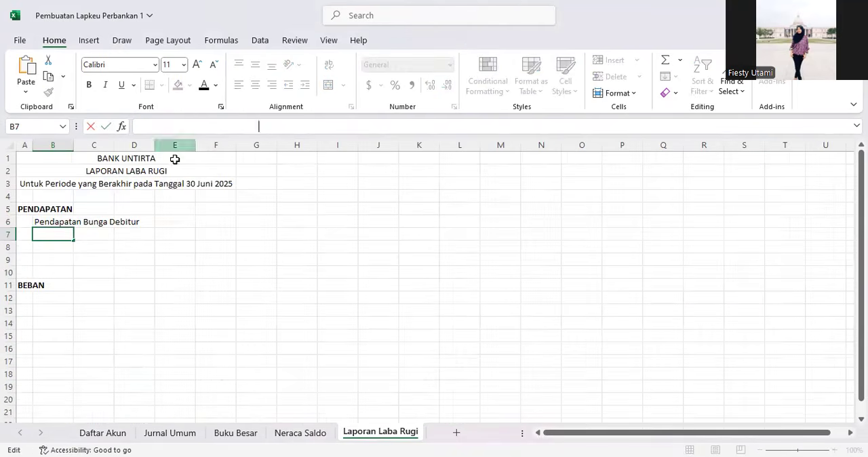
{"action": "left_click", "coordinate": [52, 243]}
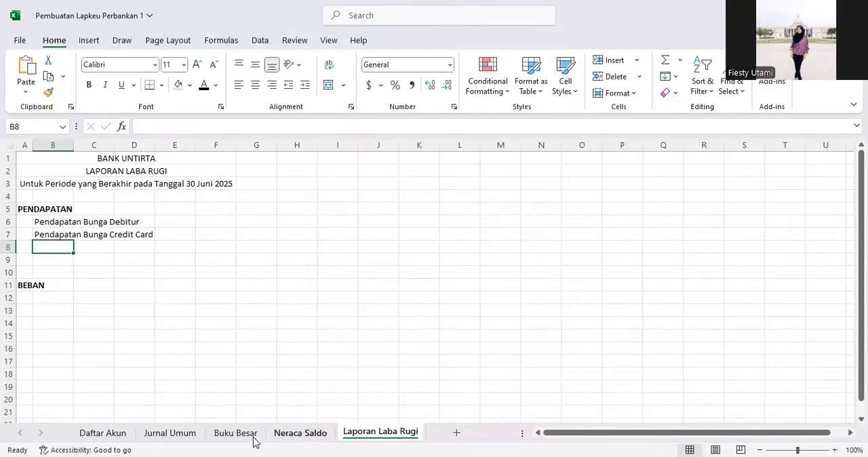
Step: Fill the Pendapatan Bunga Credit Card and Pendapatan Komisi Transfer cells on Neraca Saldo with the same light orange
{"action": "left_click", "coordinate": [288, 434]}
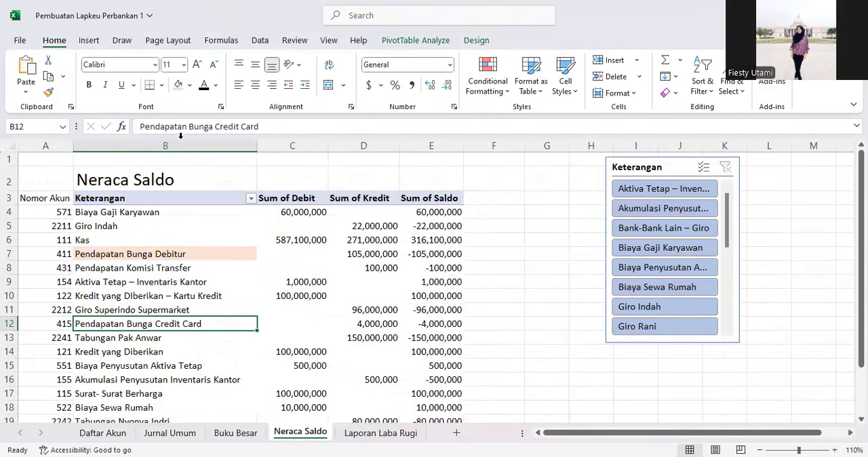
{"action": "left_click", "coordinate": [182, 87]}
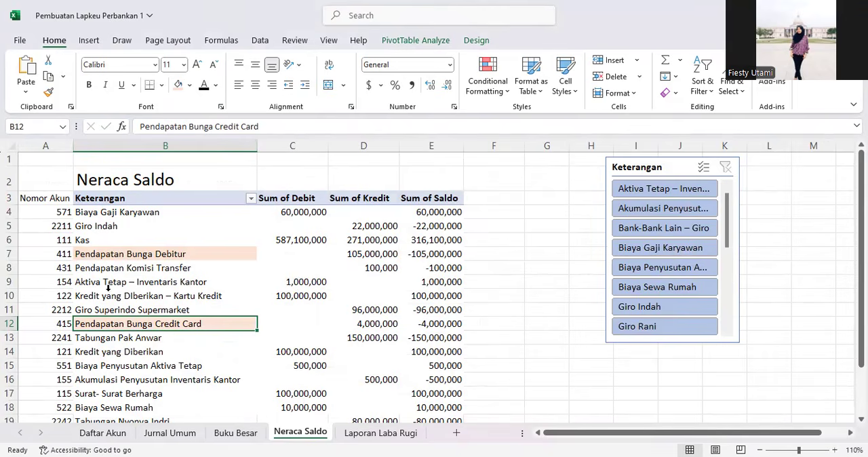
{"action": "left_click", "coordinate": [111, 269]}
{"action": "left_click_drag", "start_coordinate": [200, 124], "coordinate": [67, 117]}
{"action": "key", "text": "ctrl+c"}
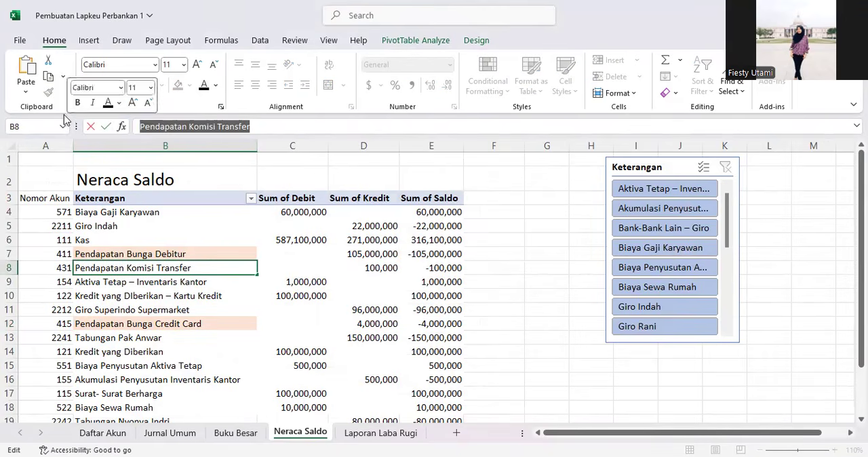
{"action": "left_click", "coordinate": [165, 263]}
{"action": "left_click", "coordinate": [158, 285]}
{"action": "left_click", "coordinate": [158, 270]}
{"action": "left_click", "coordinate": [178, 85]}
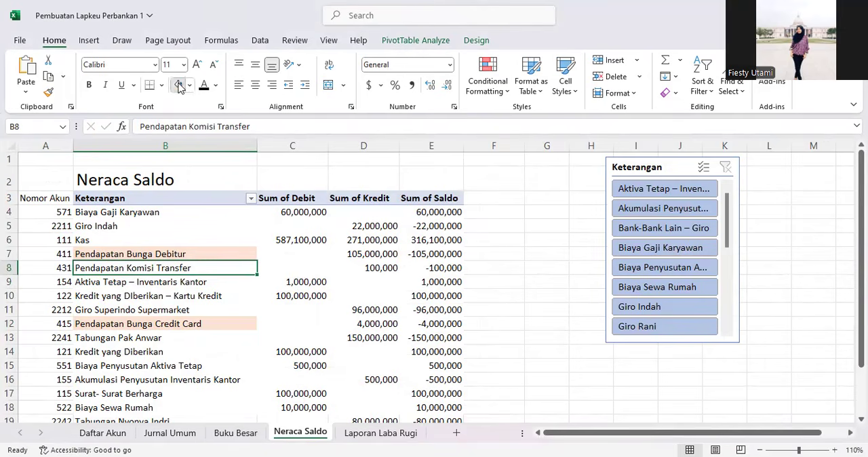
Step: Paste Pendapatan Komisi Transfer into cell B8 of Laporan Laba Rugi
{"action": "left_click", "coordinate": [370, 434]}
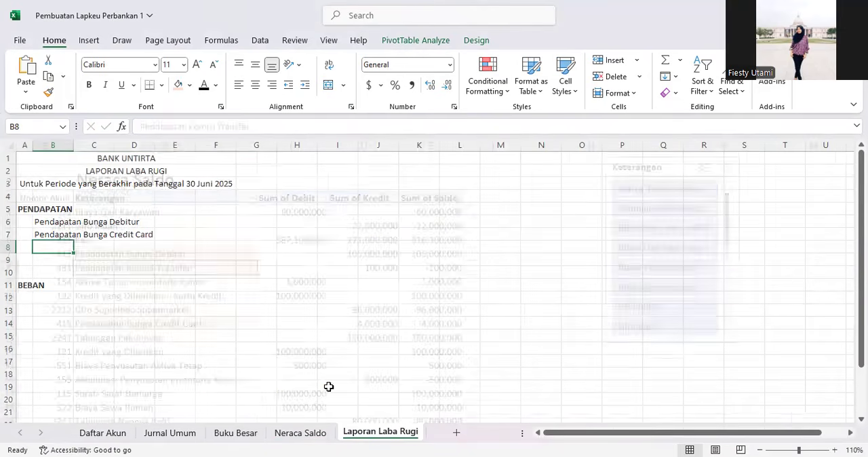
{"action": "left_click", "coordinate": [183, 125]}
{"action": "key", "text": "ctrl+v"}
{"action": "left_click", "coordinate": [103, 261]}
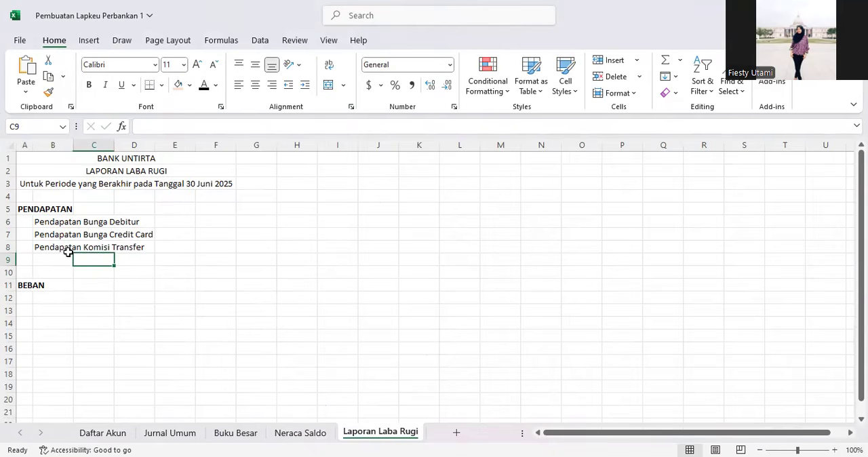
Step: Enter the label TOTAL PENDAPATAN in cell A9 and make it bold
{"action": "left_click", "coordinate": [27, 261]}
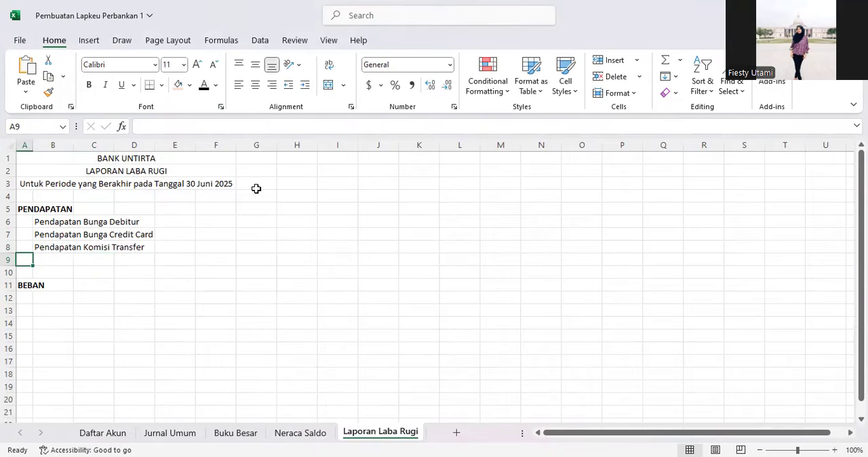
{"action": "type", "text": "T"}
{"action": "type", "text": "OOT"}
{"action": "key", "text": "BackSpace"}
{"action": "key", "text": "BackSpace"}
{"action": "type", "text": "TAL PENDAPATA"}
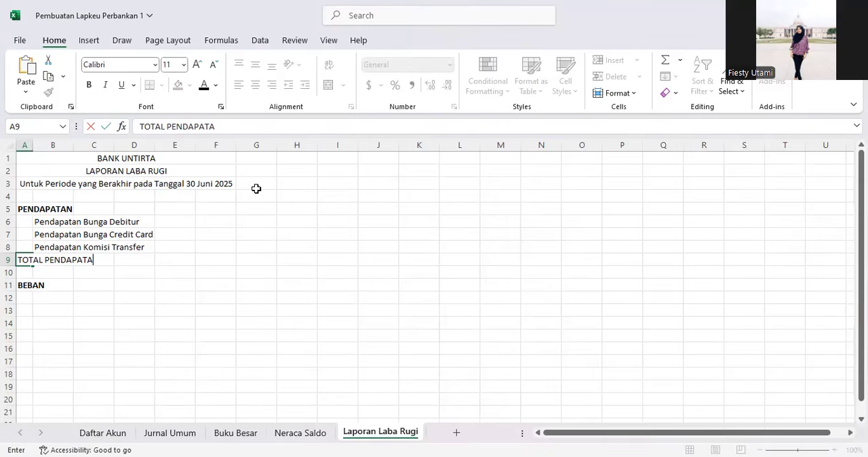
{"action": "key", "text": "Return"}
{"action": "key", "text": "Return"}
{"action": "key", "text": "Return"}
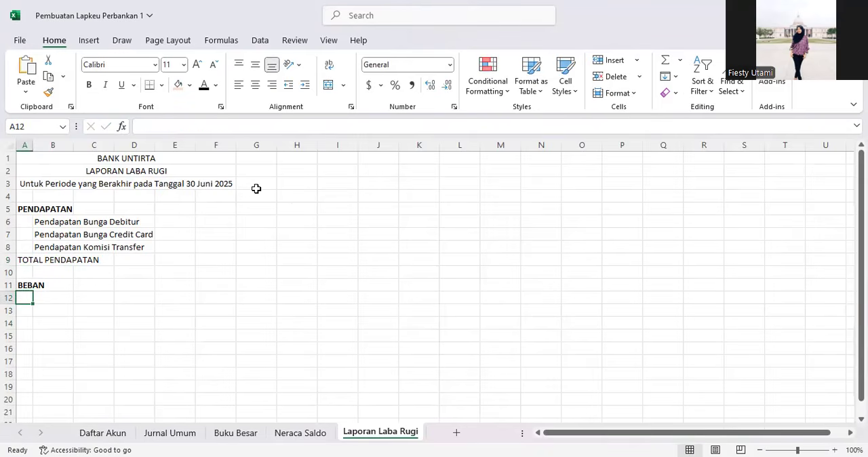
{"action": "left_click", "coordinate": [21, 260]}
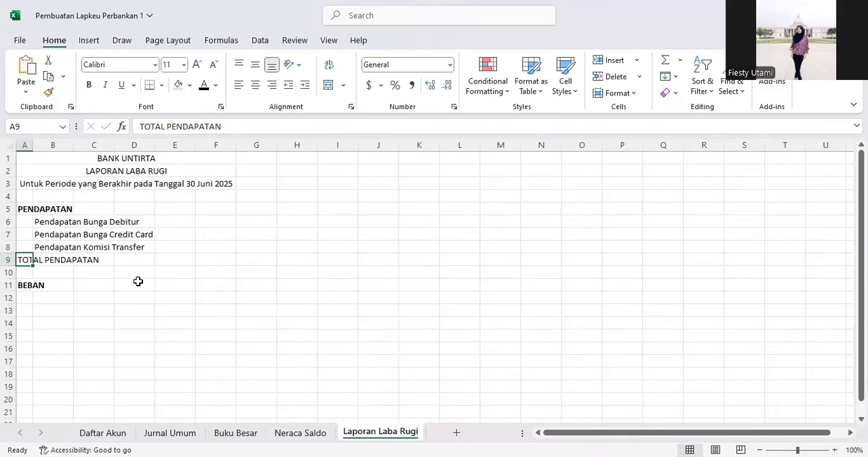
{"action": "key", "text": "ctrl+b"}
{"action": "left_click", "coordinate": [37, 298]}
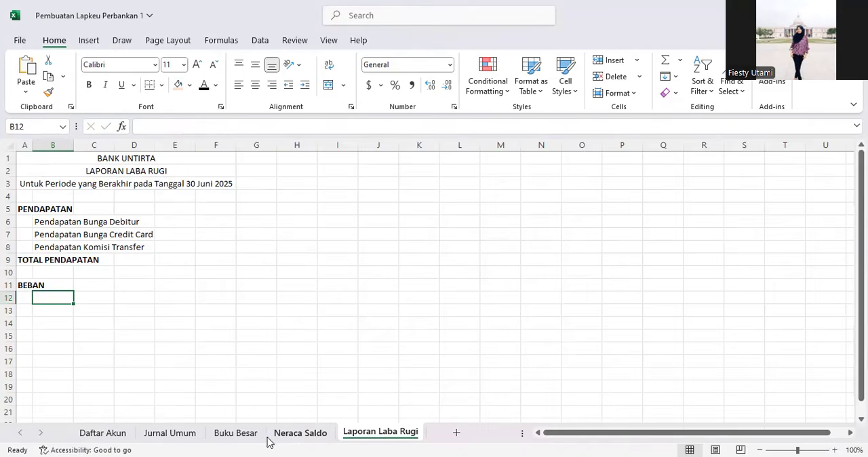
Step: Examine the account numbers of the Beban accounts in the Neraca Saldo pivot table
{"action": "left_click", "coordinate": [293, 438]}
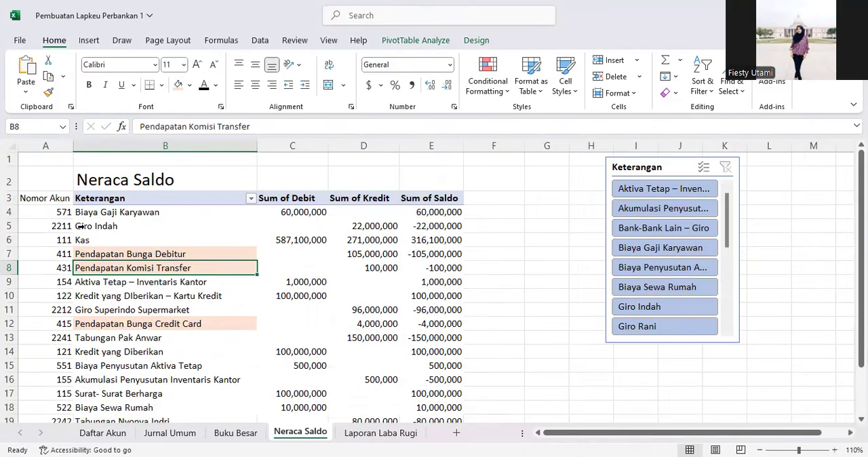
{"action": "left_click", "coordinate": [57, 213]}
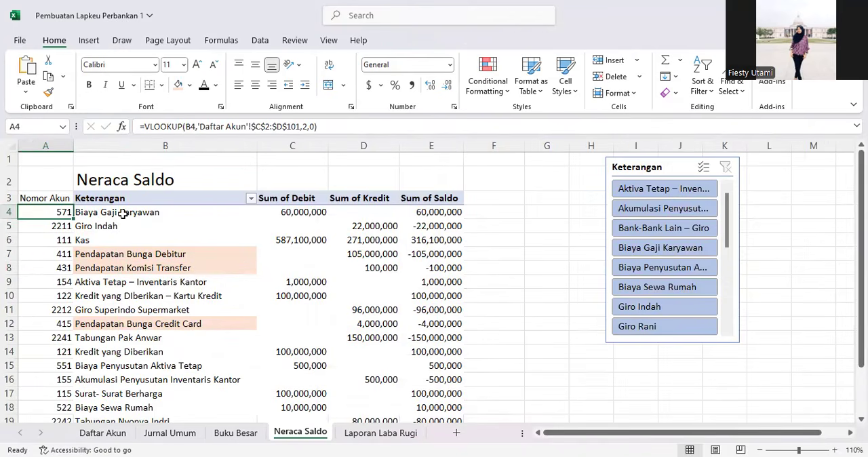
{"action": "scroll", "coordinate": [93, 296], "scroll_direction": "down", "scroll_amount": 1}
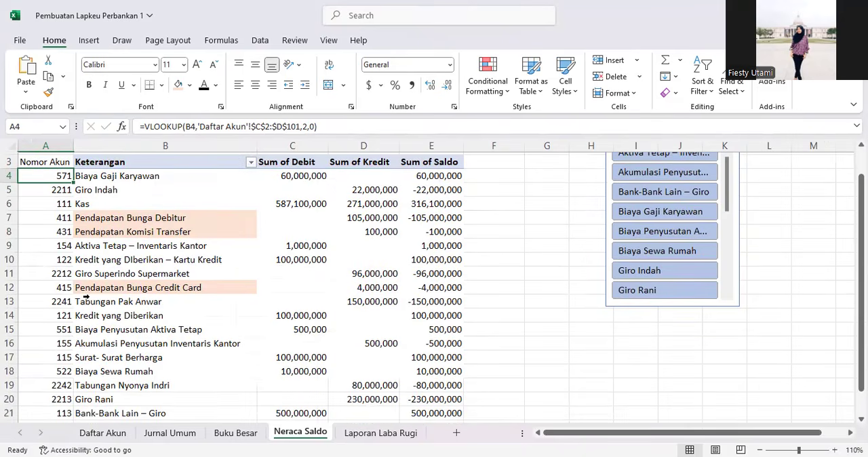
{"action": "scroll", "coordinate": [80, 304], "scroll_direction": "down", "scroll_amount": 1}
{"action": "left_click", "coordinate": [105, 317]}
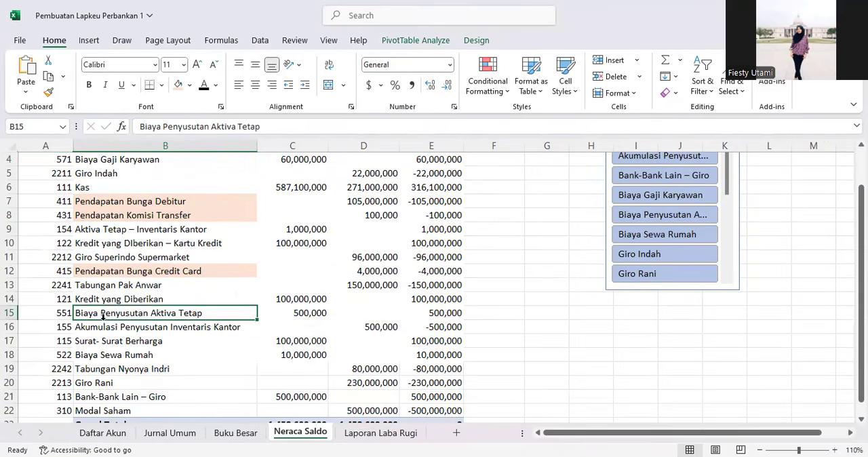
{"action": "scroll", "coordinate": [103, 316], "scroll_direction": "down", "scroll_amount": 1}
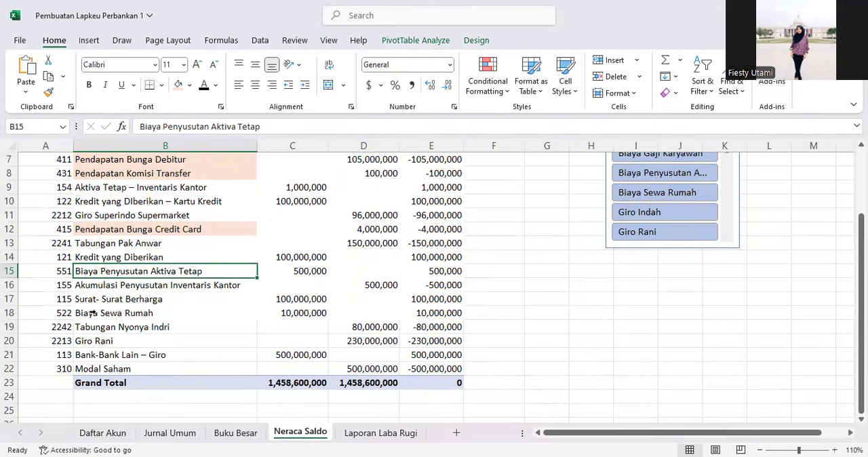
{"action": "scroll", "coordinate": [100, 326], "scroll_direction": "up", "scroll_amount": 2}
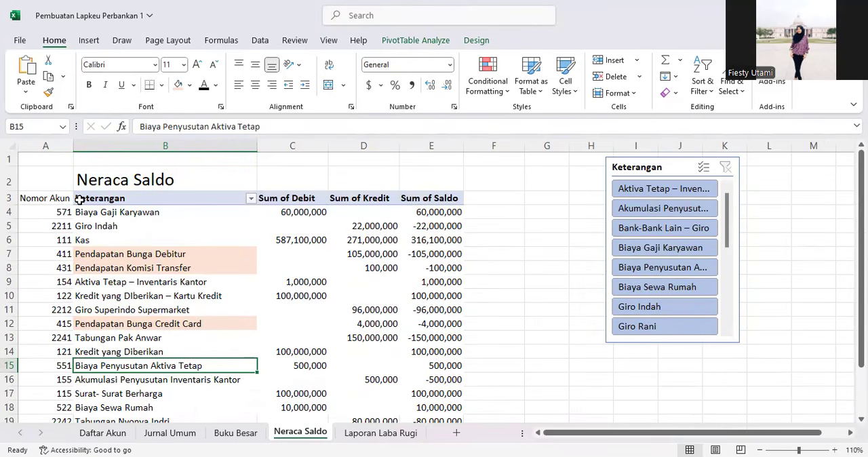
{"action": "left_click", "coordinate": [62, 212]}
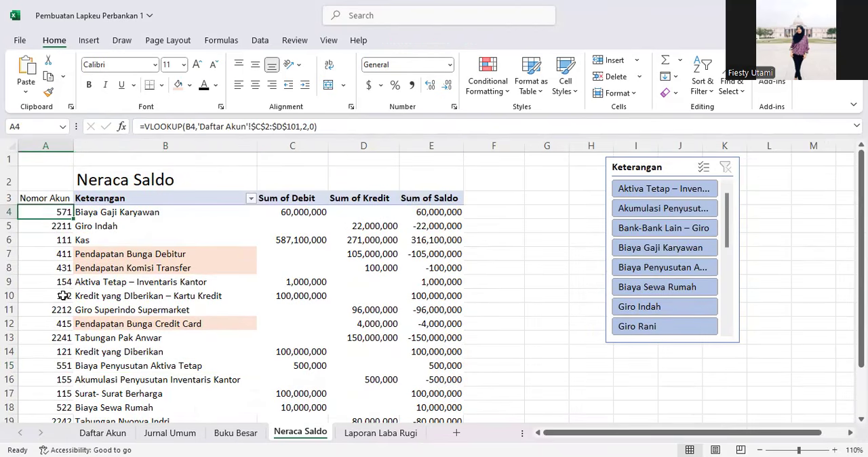
{"action": "left_click", "coordinate": [67, 364]}
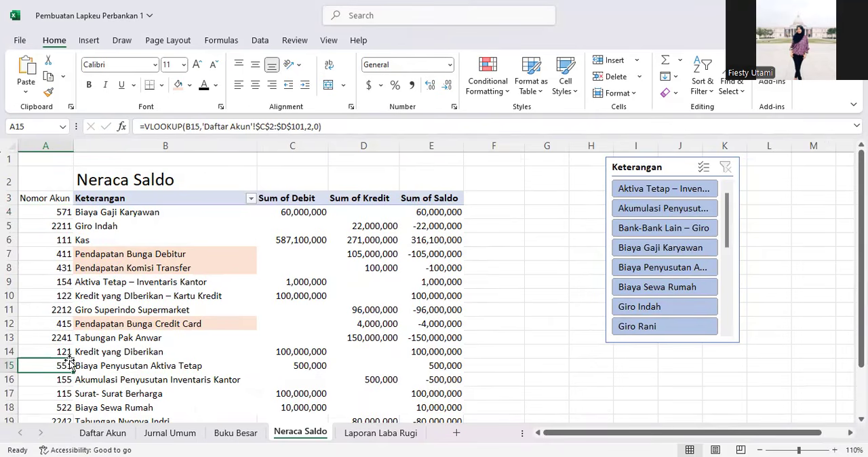
{"action": "scroll", "coordinate": [68, 363], "scroll_direction": "down", "scroll_amount": 2}
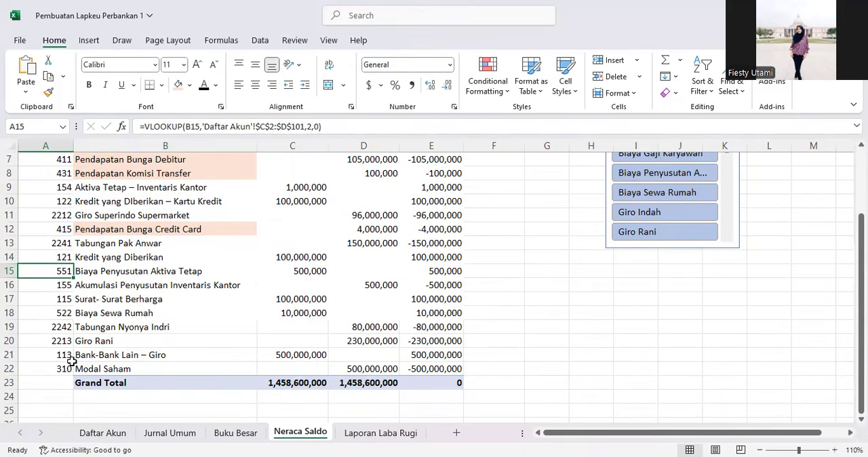
{"action": "left_click", "coordinate": [65, 312]}
{"action": "scroll", "coordinate": [131, 286], "scroll_direction": "up", "scroll_amount": 2}
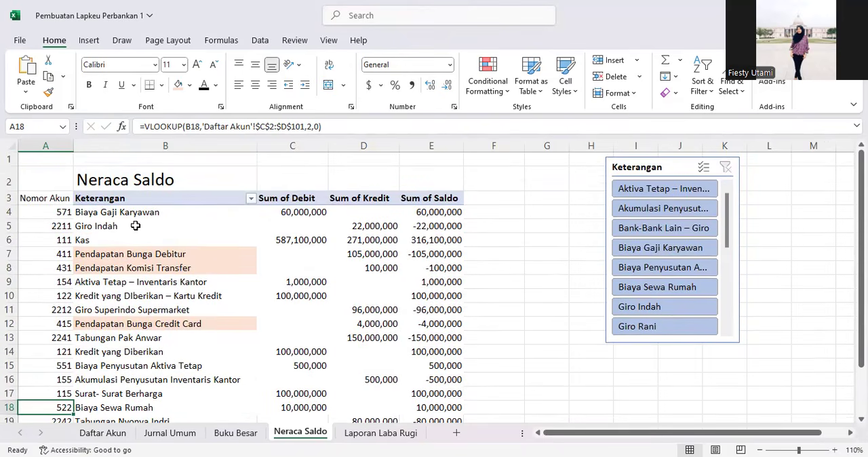
{"action": "scroll", "coordinate": [115, 255], "scroll_direction": "down", "scroll_amount": 1}
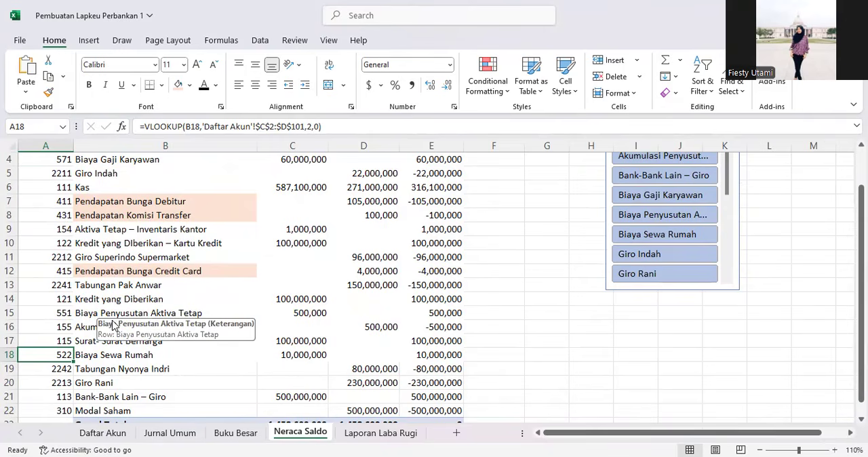
Step: Copy Biaya Sewa Rumah from Neraca Saldo into cell B12 of Laporan Laba Rugi
{"action": "left_click", "coordinate": [109, 355]}
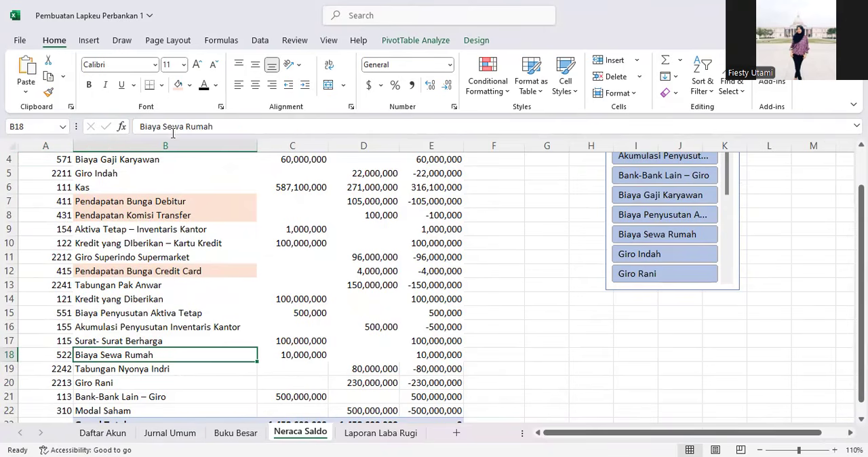
{"action": "left_click_drag", "start_coordinate": [211, 127], "coordinate": [140, 127]}
{"action": "key", "text": "ctrl+c"}
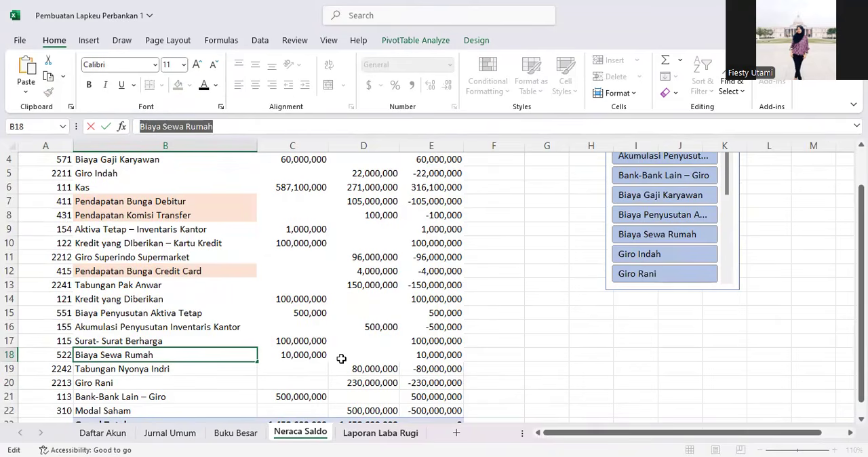
{"action": "key", "text": "ctrl+Page_Down"}
{"action": "key", "text": "ctrl+v"}
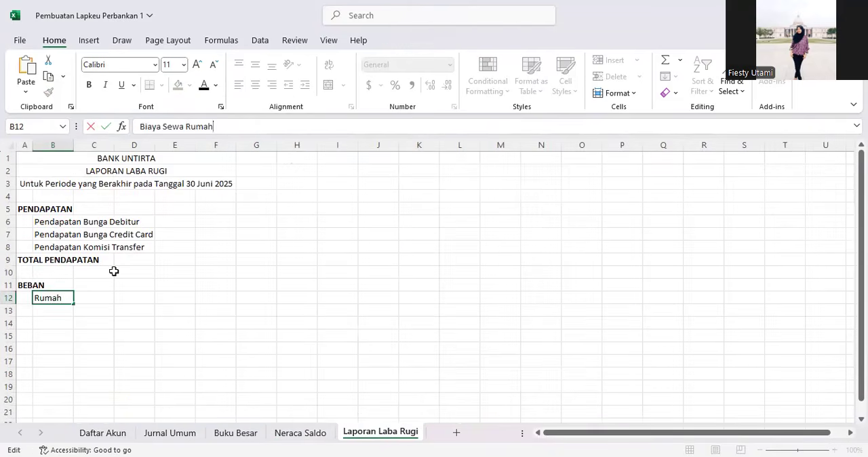
{"action": "key", "text": "Return"}
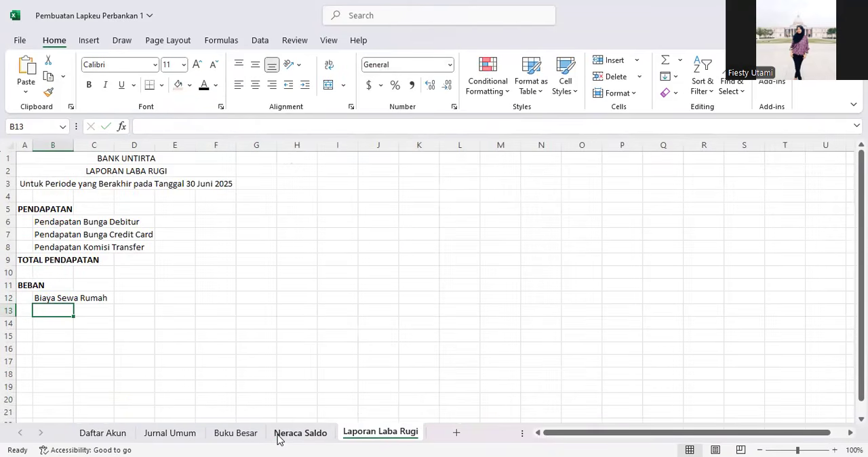
Step: Fill the Biaya Sewa Rumah and Biaya Penyusutan Aktiva Tetap cells on Neraca Saldo with light orange
{"action": "left_click", "coordinate": [278, 438]}
{"action": "left_click", "coordinate": [112, 366]}
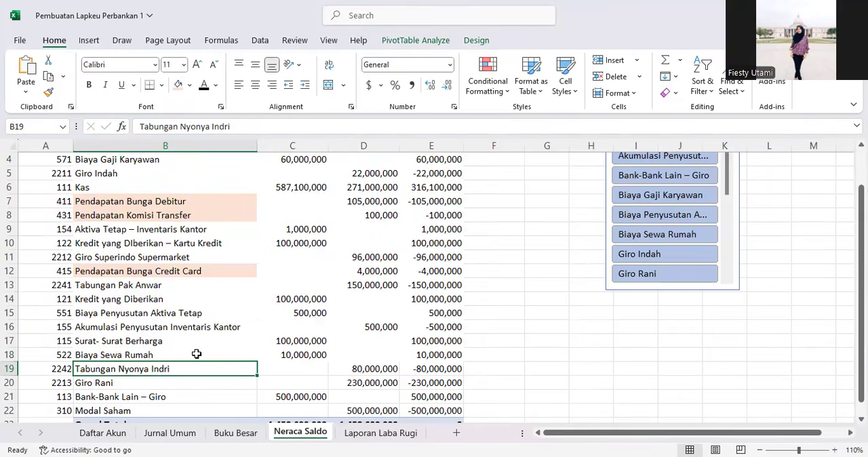
{"action": "left_click", "coordinate": [125, 354]}
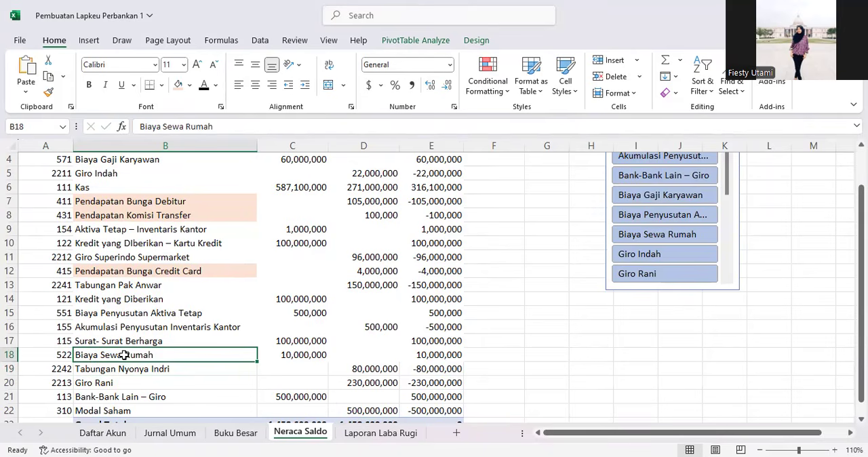
{"action": "left_click", "coordinate": [177, 87]}
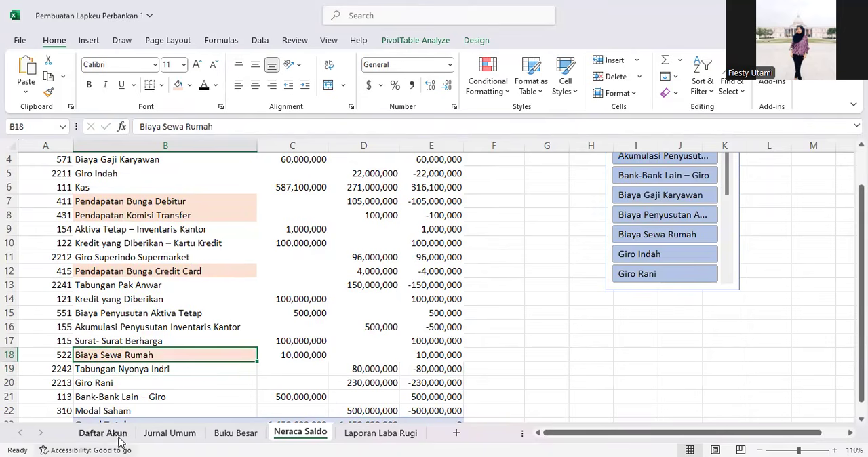
{"action": "left_click", "coordinate": [117, 314]}
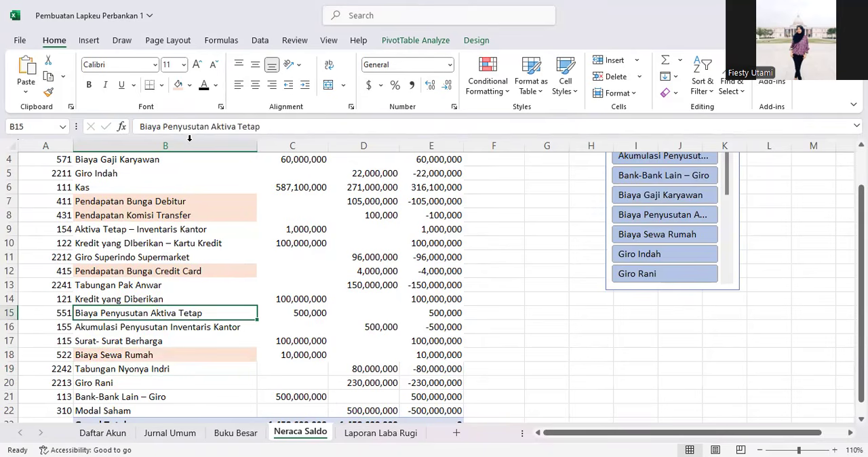
{"action": "left_click", "coordinate": [178, 85]}
Step: Paste Biaya Penyusutan Aktiva Tetap into cell B13 of Laporan Laba Rugi
{"action": "left_click_drag", "start_coordinate": [261, 134], "coordinate": [135, 126]}
{"action": "key", "text": "ctrl+c"}
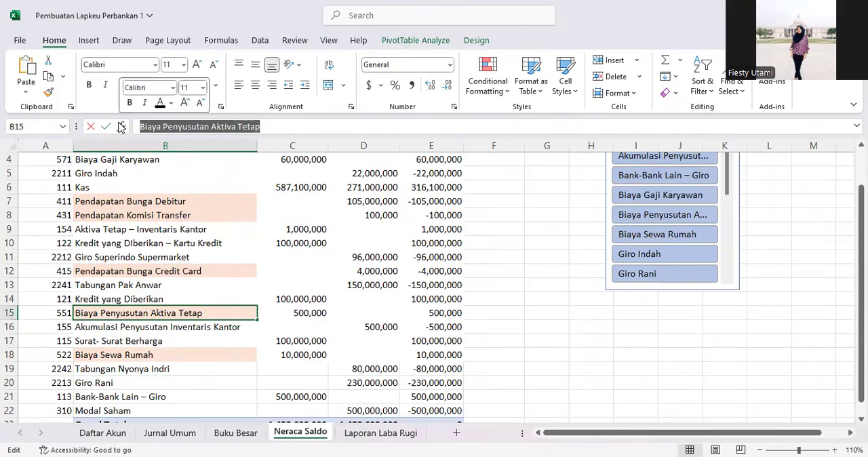
{"action": "left_click", "coordinate": [214, 340]}
{"action": "left_click", "coordinate": [380, 432]}
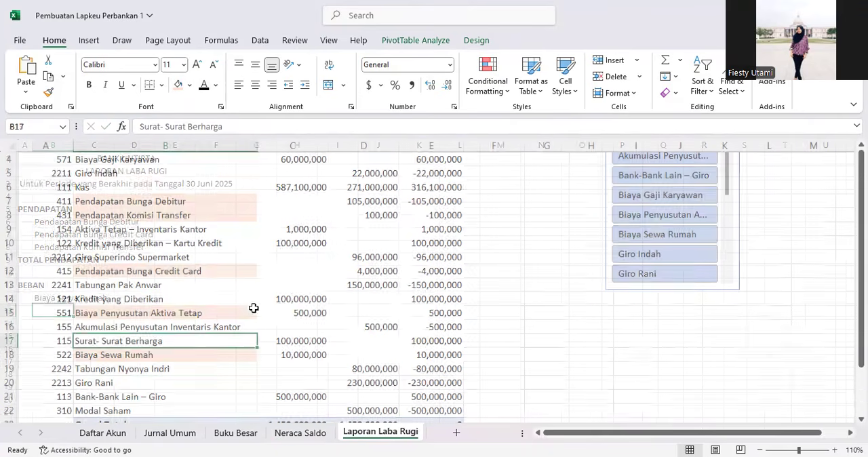
{"action": "key", "text": "ctrl+v"}
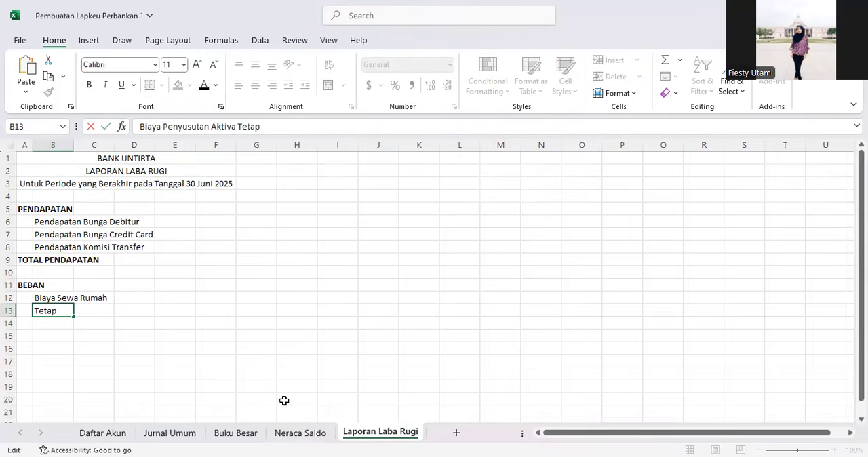
Step: Copy Biaya Gaji Karyawan from Neraca Saldo into cell B14 of Laporan Laba Rugi
{"action": "left_click", "coordinate": [300, 432]}
{"action": "left_click", "coordinate": [89, 285]}
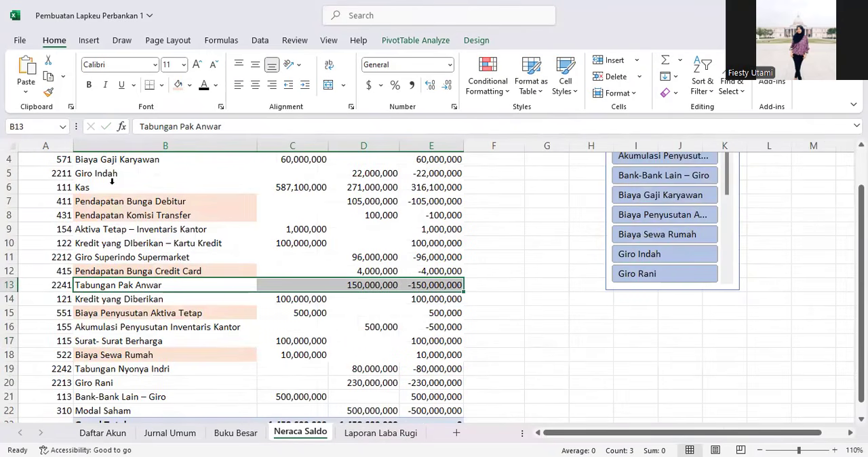
{"action": "left_click", "coordinate": [106, 161]}
{"action": "left_click", "coordinate": [238, 127]}
{"action": "left_click_drag", "start_coordinate": [238, 127], "coordinate": [105, 131]}
{"action": "key", "text": "ctrl+c"}
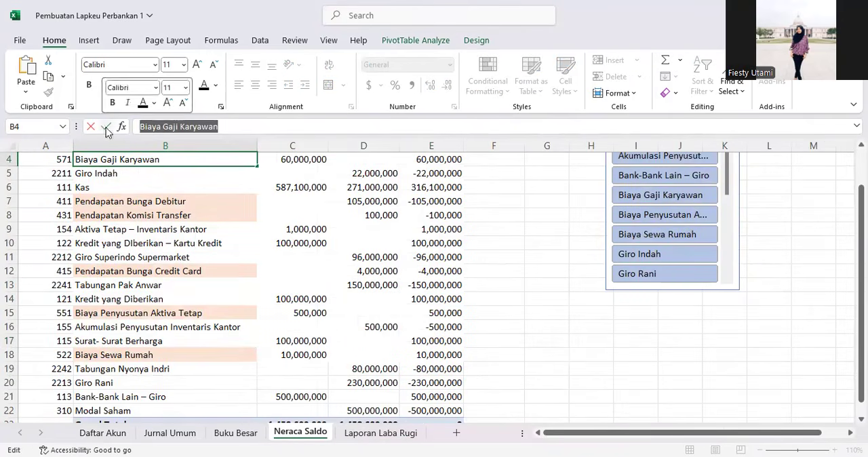
{"action": "left_click", "coordinate": [375, 434]}
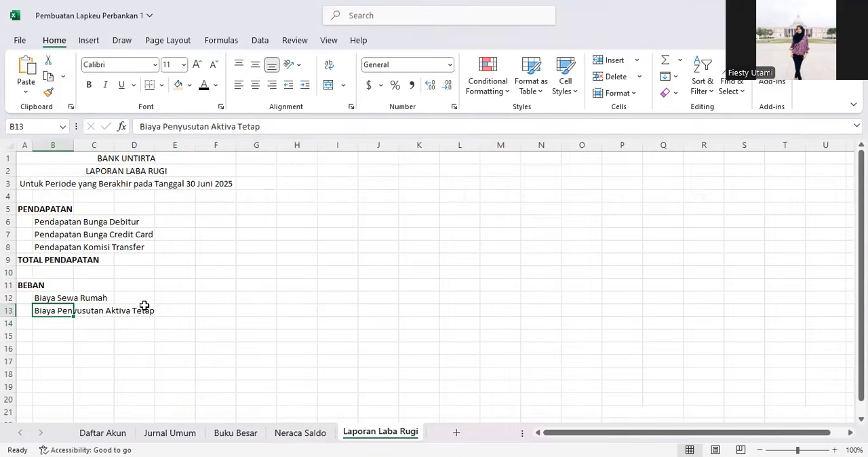
{"action": "left_click", "coordinate": [51, 322]}
{"action": "key", "text": "ctrl+v"}
Step: Start a VLOOKUP formula in cell F6 beside Pendapatan Bunga Debitur
{"action": "left_click", "coordinate": [217, 219]}
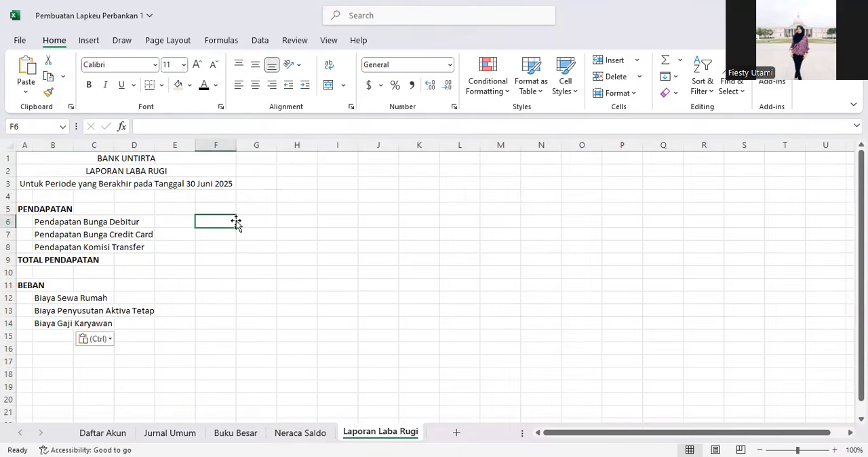
{"action": "left_click", "coordinate": [170, 223]}
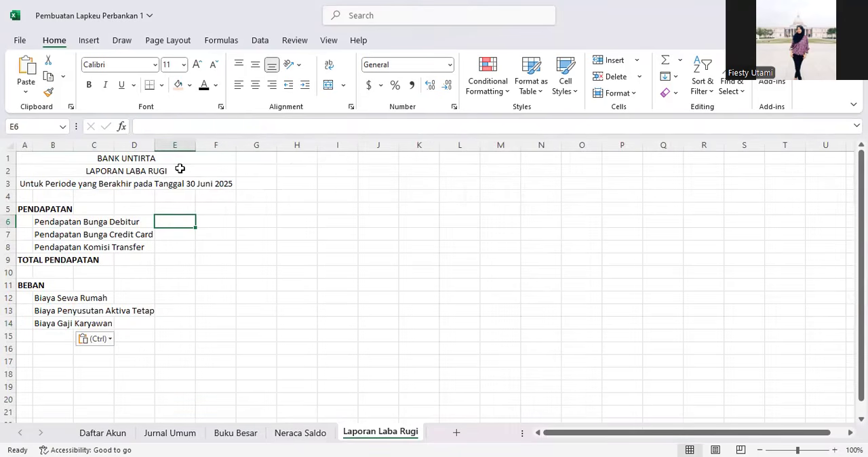
{"action": "left_click", "coordinate": [219, 221]}
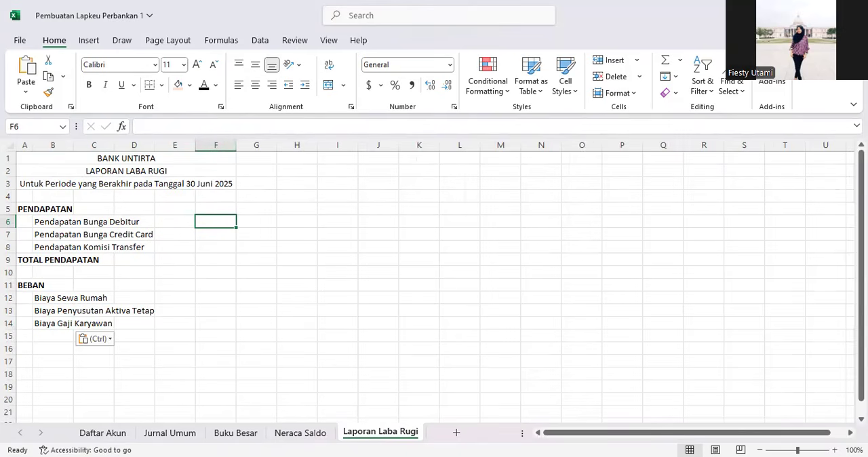
{"action": "type", "text": "="}
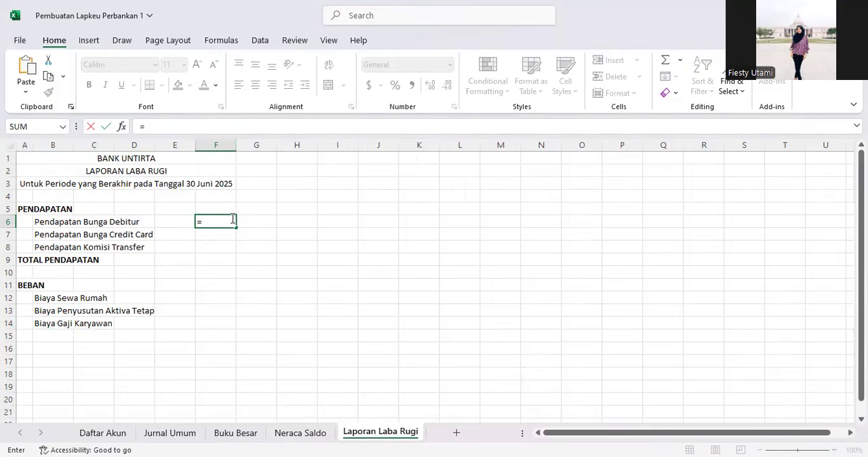
{"action": "type", "text": "VLOOKU"}
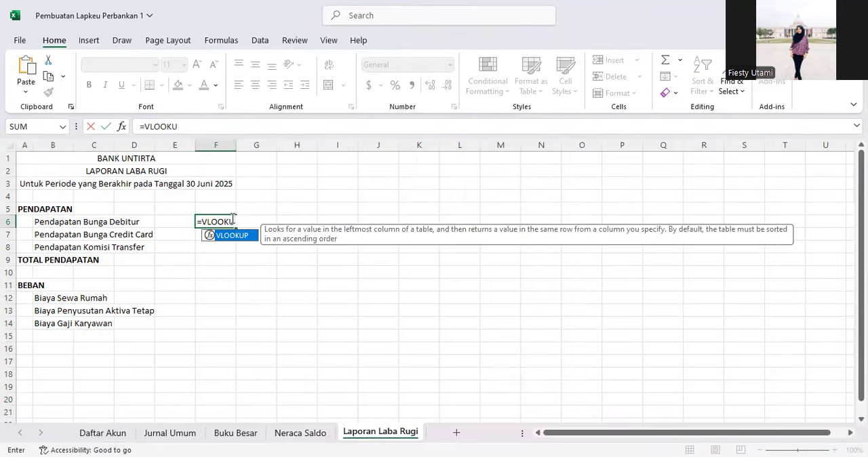
{"action": "type", "text": "P("}
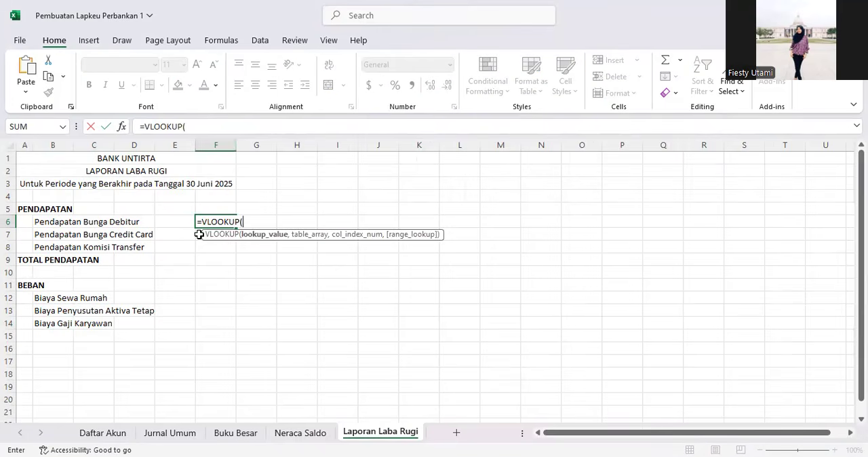
{"action": "left_click", "coordinate": [296, 436]}
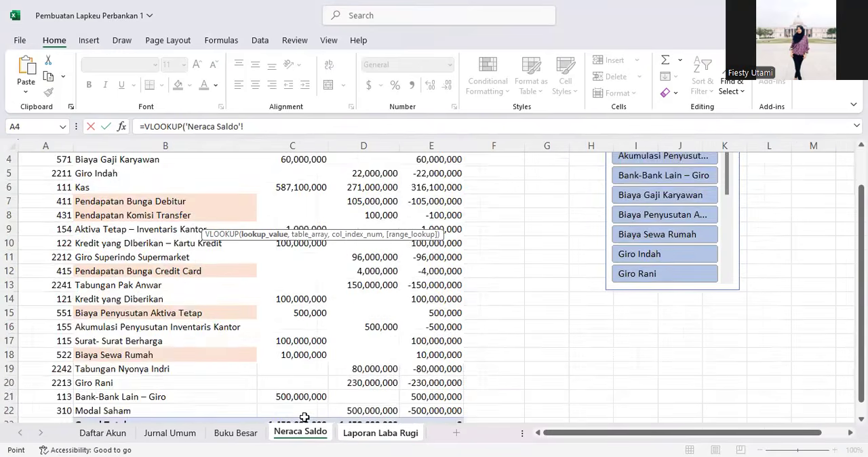
{"action": "scroll", "coordinate": [322, 312], "scroll_direction": "up", "scroll_amount": 1}
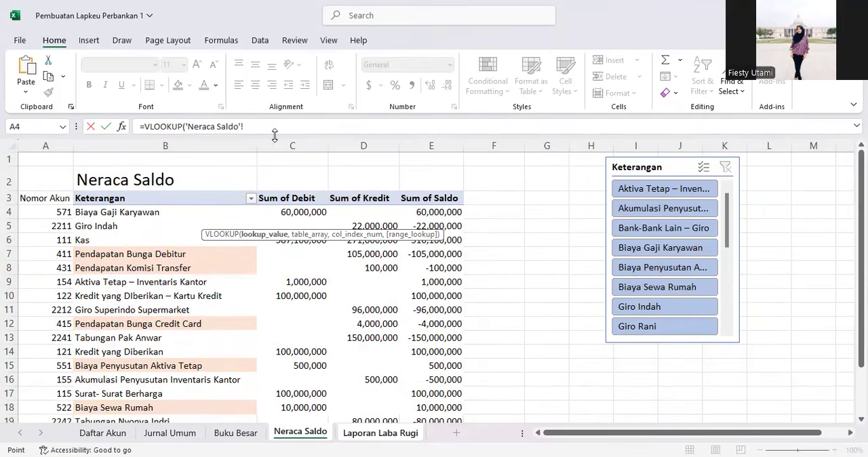
{"action": "left_click", "coordinate": [382, 438]}
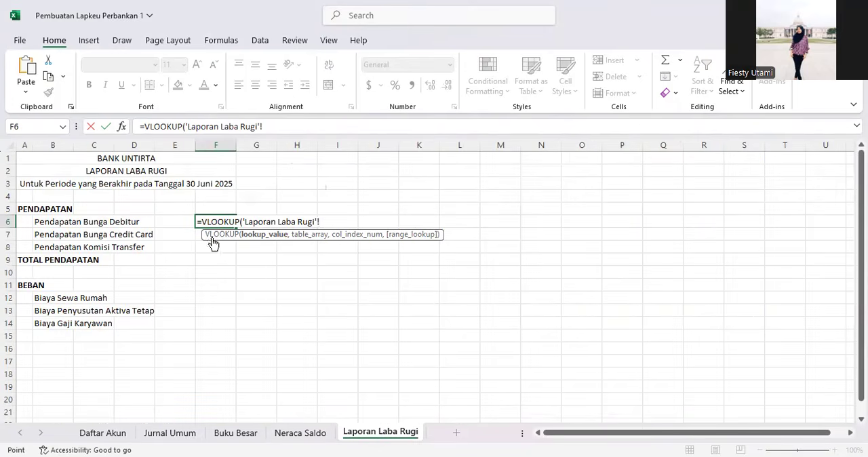
{"action": "left_click", "coordinate": [299, 121]}
{"action": "key", "text": "BackSpace"}
{"action": "key", "text": "BackSpace"}
{"action": "key", "text": "BackSpace"}
{"action": "key", "text": "BackSpace"}
{"action": "key", "text": "BackSpace"}
{"action": "key", "text": "BackSpace"}
{"action": "key", "text": "BackSpace"}
{"action": "key", "text": "BackSpace"}
{"action": "key", "text": "BackSpace"}
{"action": "key", "text": "BackSpace"}
{"action": "key", "text": "BackSpace"}
{"action": "key", "text": "BackSpace"}
{"action": "key", "text": "BackSpace"}
{"action": "key", "text": "BackSpace"}
{"action": "key", "text": "BackSpace"}
{"action": "key", "text": "BackSpace"}
{"action": "key", "text": "BackSpace"}
{"action": "key", "text": "BackSpace"}
{"action": "key", "text": "BackSpace"}
{"action": "key", "text": "BackSpace"}
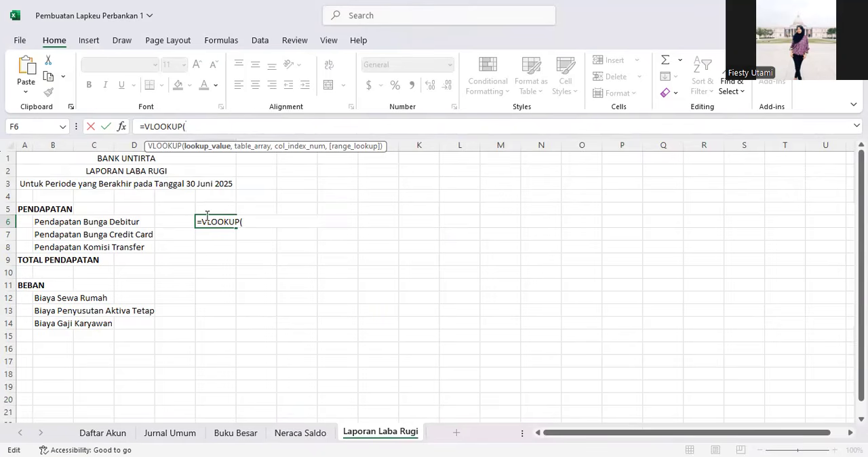
Step: Complete the VLOOKUP in F6 using B6 as lookup value, Neraca Saldo range B4:E22, column 4 and exact match 0
{"action": "left_click", "coordinate": [51, 222]}
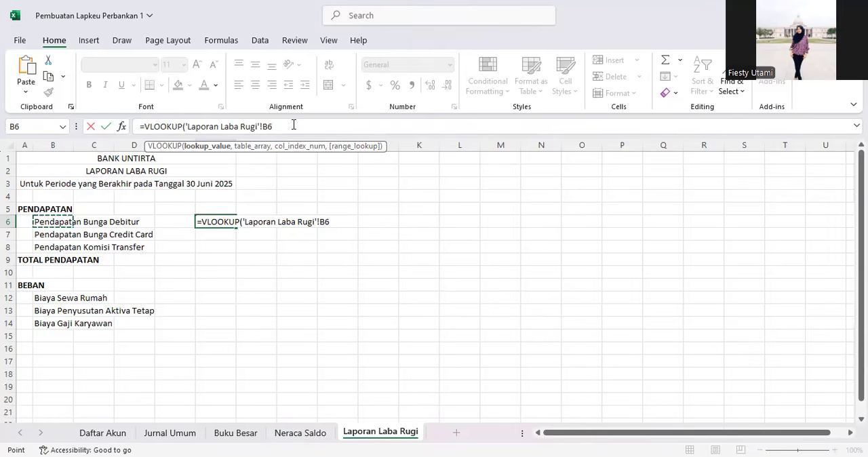
{"action": "type", "text": ","}
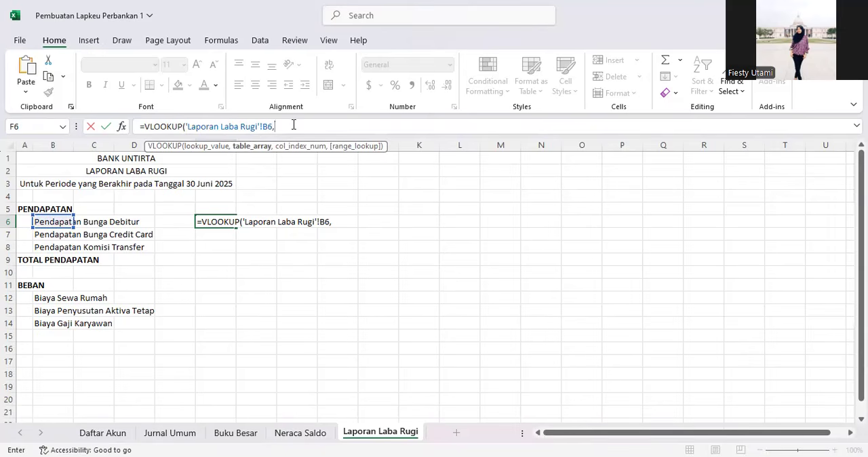
{"action": "left_click", "coordinate": [290, 434]}
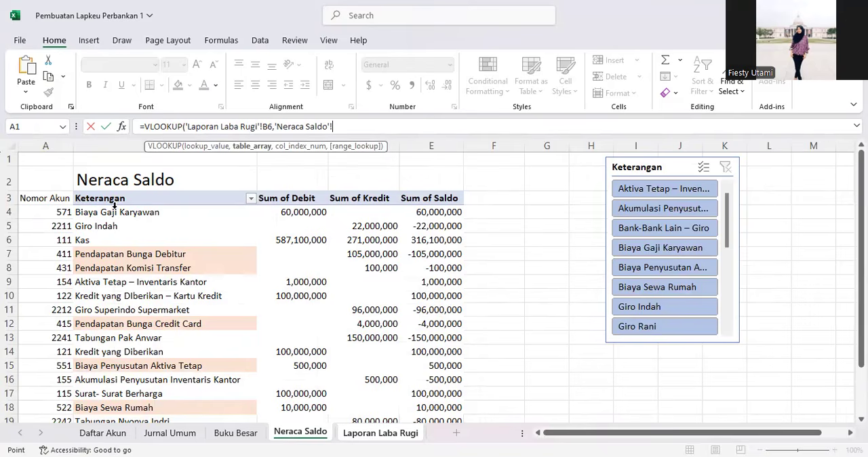
{"action": "left_click", "coordinate": [114, 207]}
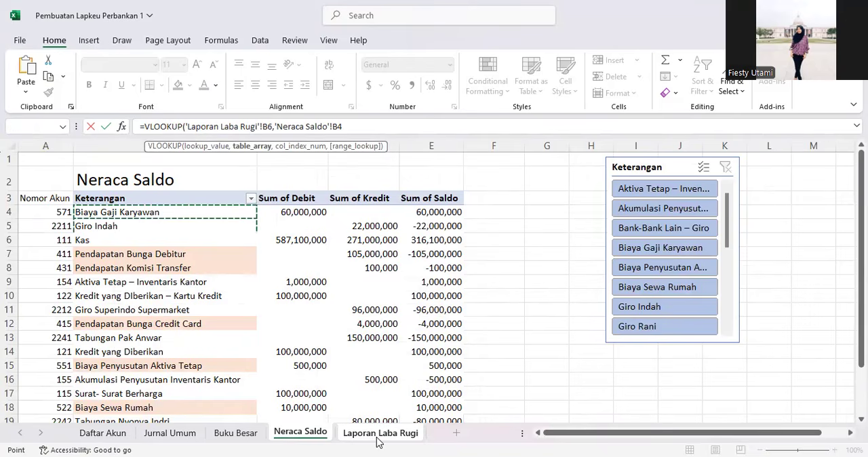
{"action": "left_click_drag", "start_coordinate": [378, 442], "coordinate": [435, 397]}
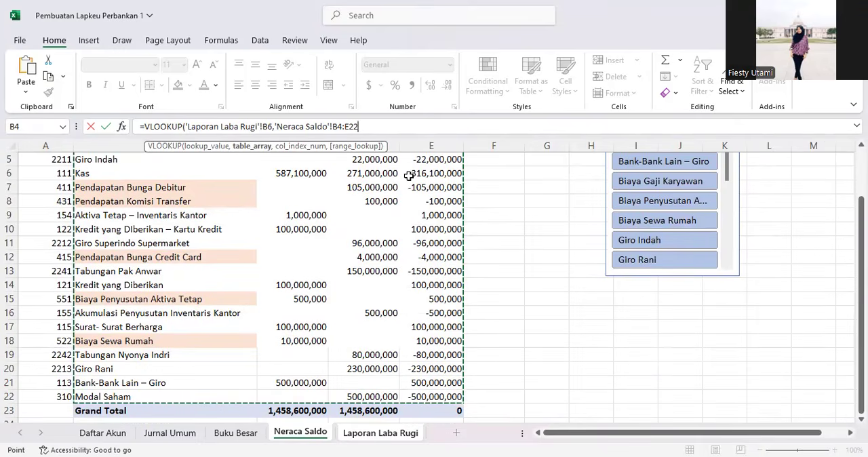
{"action": "type", "text": ",4"}
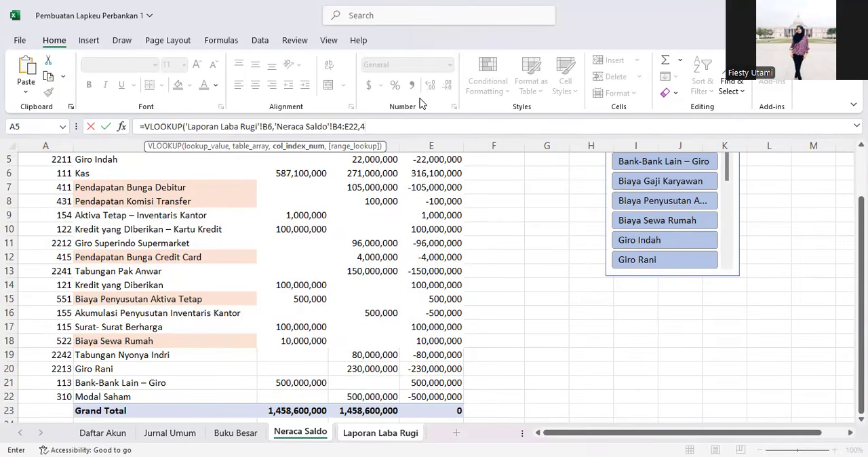
{"action": "type", "text": ",0)"}
{"action": "key", "text": "Return"}
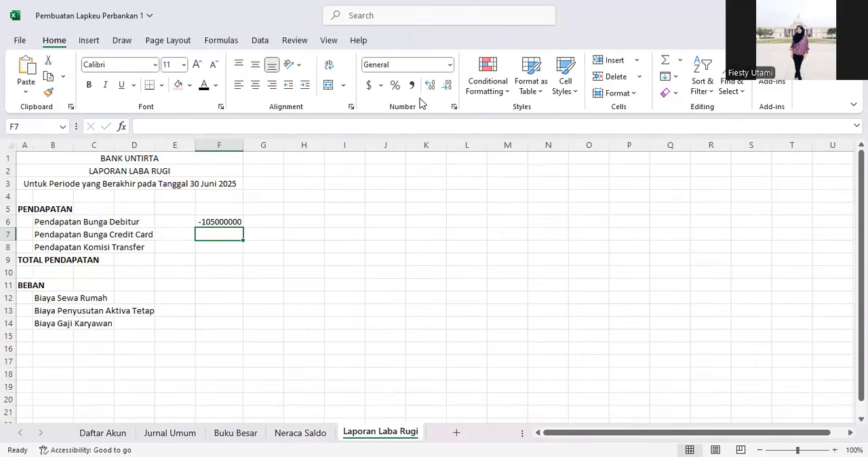
Step: Edit the F6 formula so the Neraca Saldo table range becomes the absolute reference $B$4:$E$22
{"action": "left_click", "coordinate": [207, 224]}
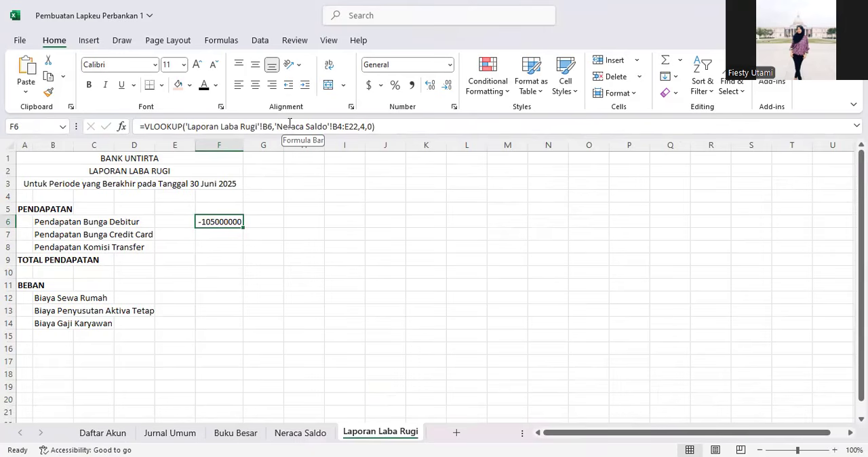
{"action": "left_click", "coordinate": [334, 126]}
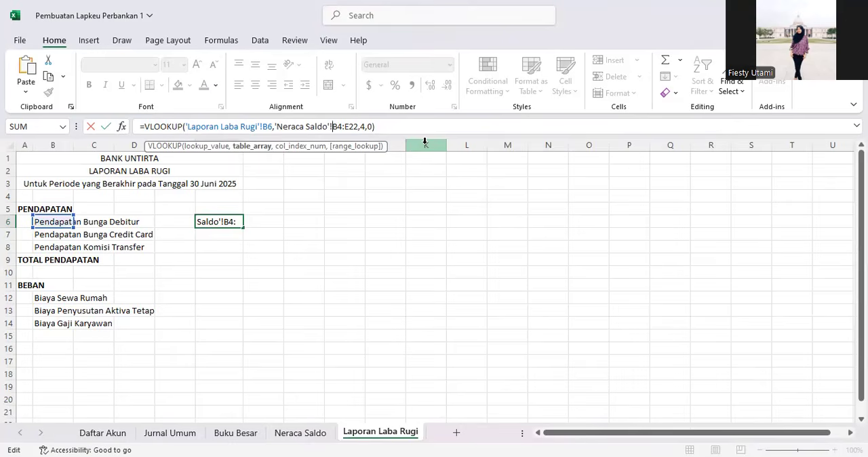
{"action": "type", "text": "$"}
{"action": "key", "text": "Right"}
{"action": "type", "text": "4"}
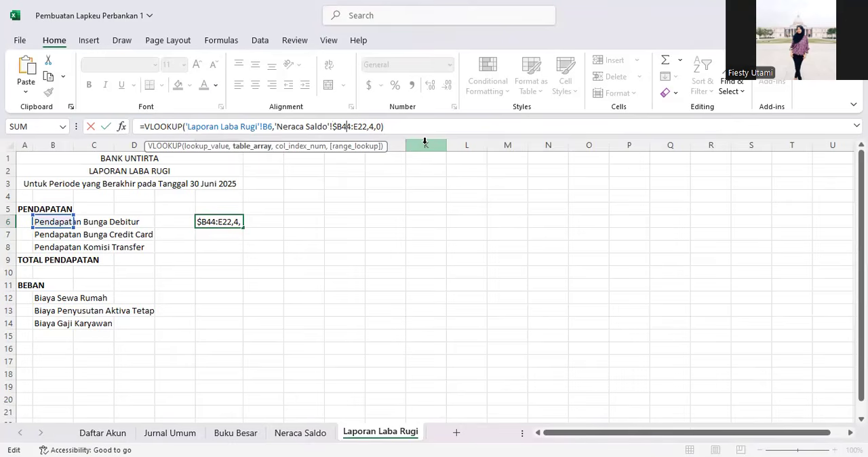
{"action": "key", "text": "BackSpace"}
{"action": "type", "text": "$B$4:$E$"}
{"action": "key", "text": "Return"}
Step: Fill the F6 VLOOKUP formula down to F8 for the remaining Pendapatan accounts
{"action": "left_click", "coordinate": [226, 219]}
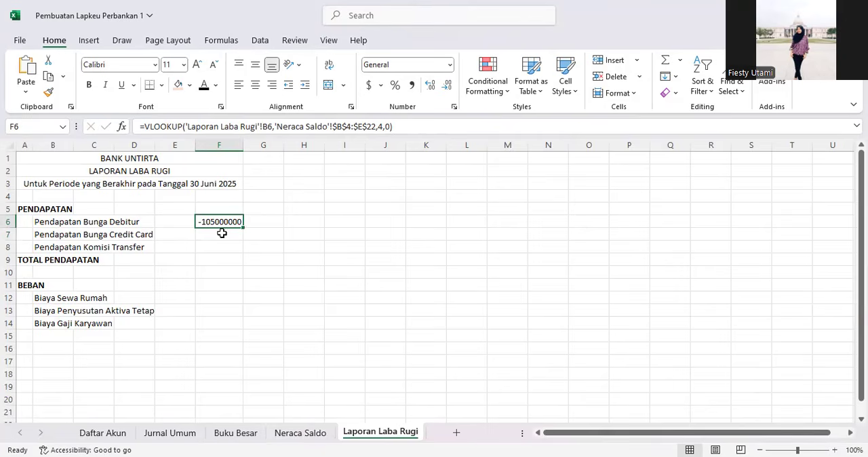
{"action": "left_click_drag", "start_coordinate": [243, 228], "coordinate": [244, 252]}
{"action": "left_click", "coordinate": [228, 219]}
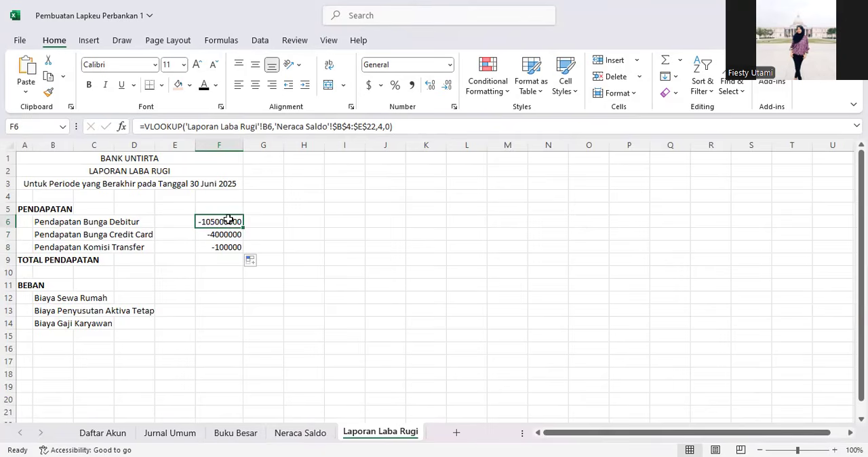
{"action": "left_click", "coordinate": [405, 126]}
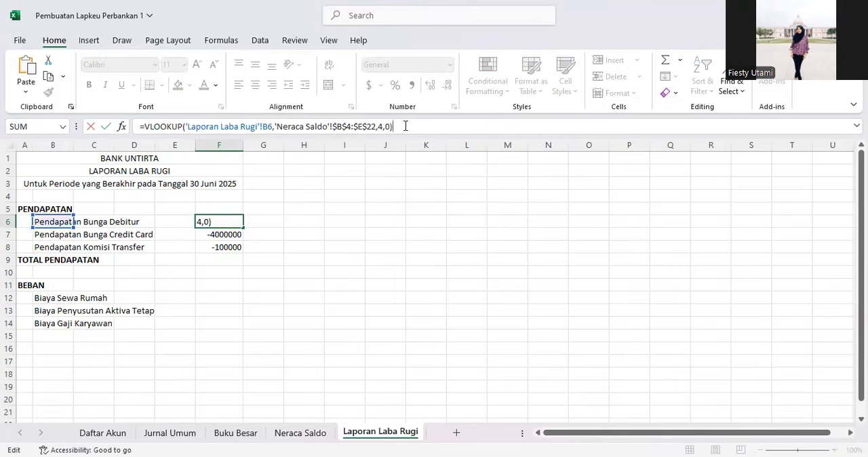
{"action": "left_click", "coordinate": [315, 245]}
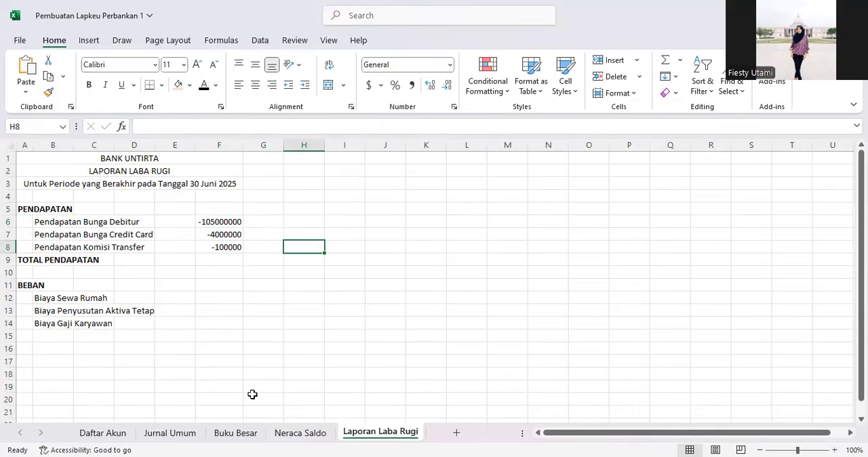
Step: Compare the Pendapatan balances on the Neraca Saldo sheet with the looked-up values in the income statement
{"action": "left_click", "coordinate": [300, 433]}
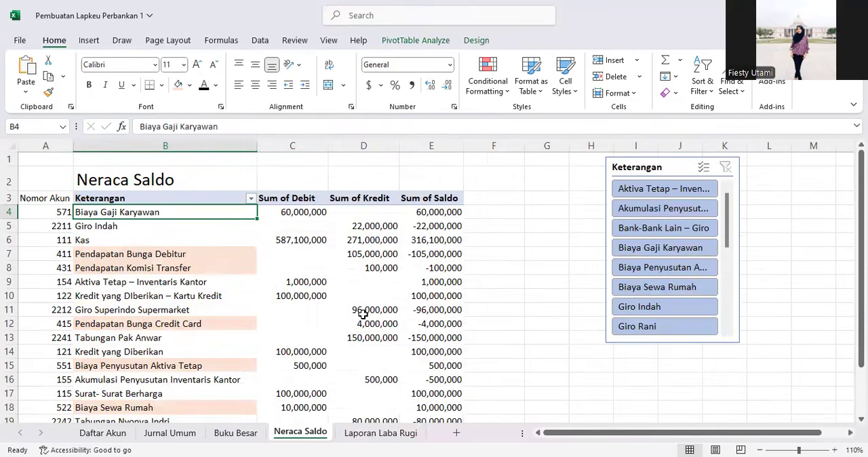
{"action": "left_click", "coordinate": [359, 254]}
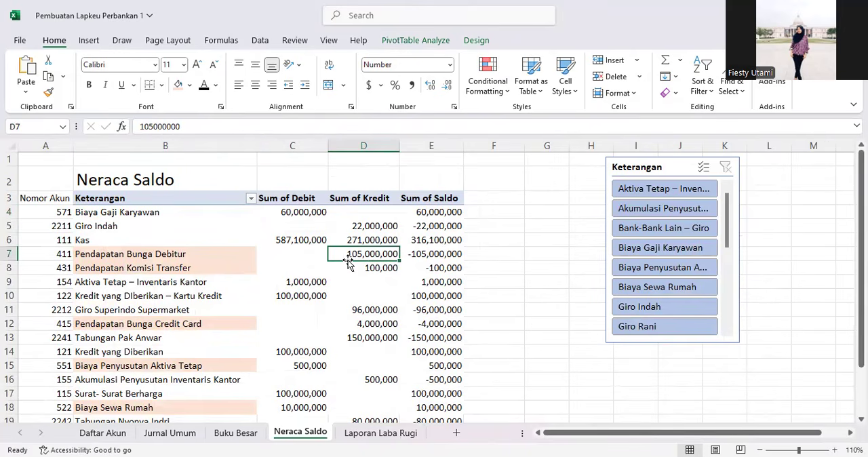
{"action": "left_click", "coordinate": [376, 432]}
{"action": "left_click", "coordinate": [208, 224]}
{"action": "left_click", "coordinate": [207, 237]}
{"action": "left_click", "coordinate": [220, 221]}
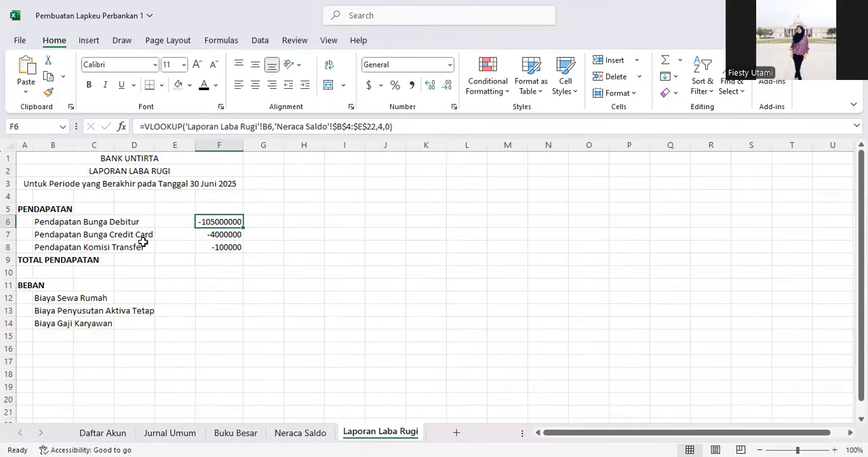
Step: Append *-1 to the F6 VLOOKUP formula so Pendapatan Bunga Debitur shows as a positive amount
{"action": "left_click", "coordinate": [419, 122]}
{"action": "left_click", "coordinate": [184, 258]}
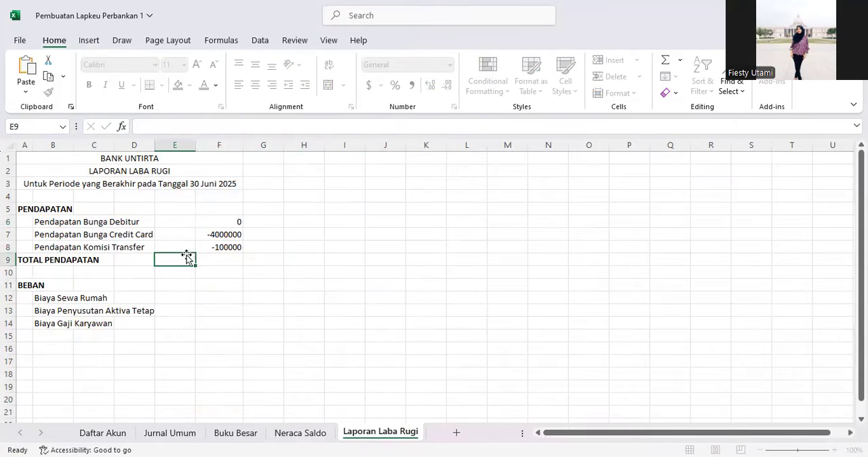
{"action": "left_click", "coordinate": [220, 223]}
{"action": "left_click", "coordinate": [442, 129]}
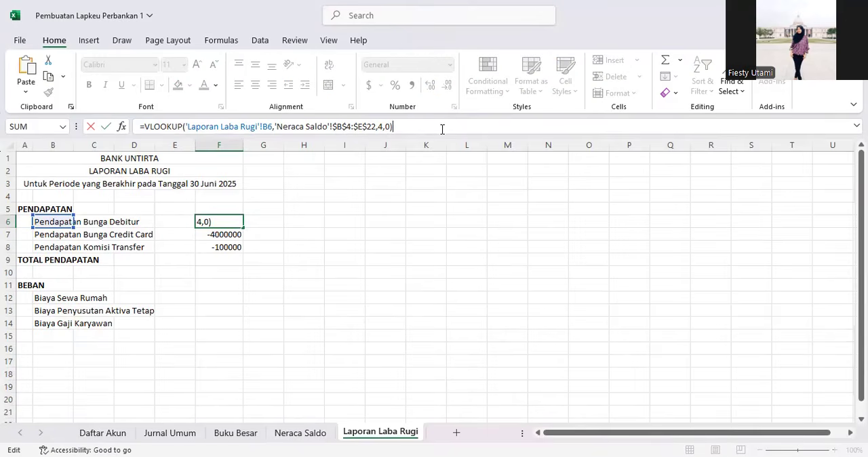
{"action": "type", "text": "*-1"}
{"action": "key", "text": "Return"}
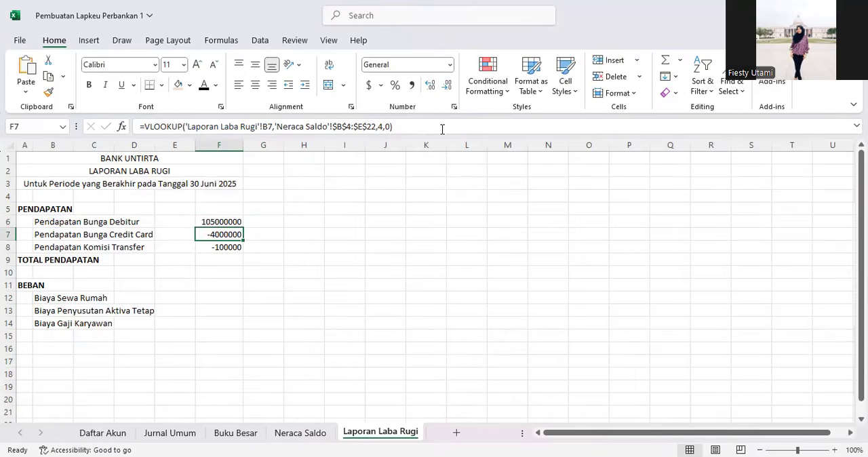
Step: Fill the revised F6 formula down to F8 for the other Pendapatan accounts
{"action": "left_click", "coordinate": [215, 222]}
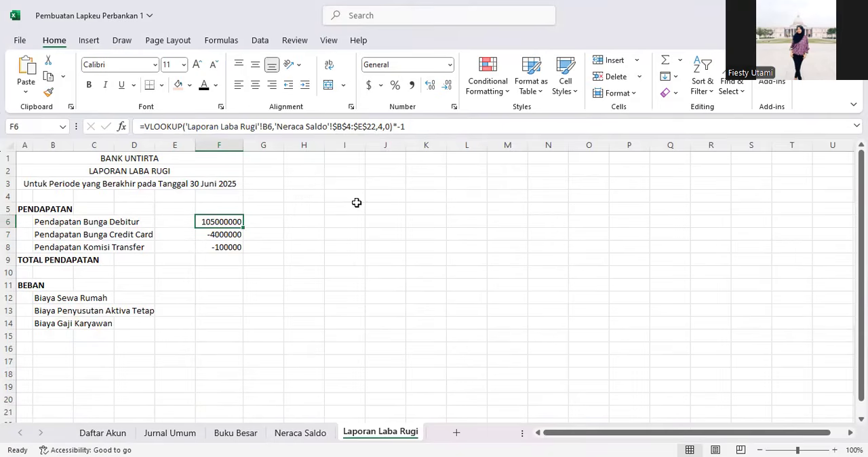
{"action": "left_click_drag", "start_coordinate": [242, 227], "coordinate": [243, 253]}
{"action": "left_click", "coordinate": [215, 260]}
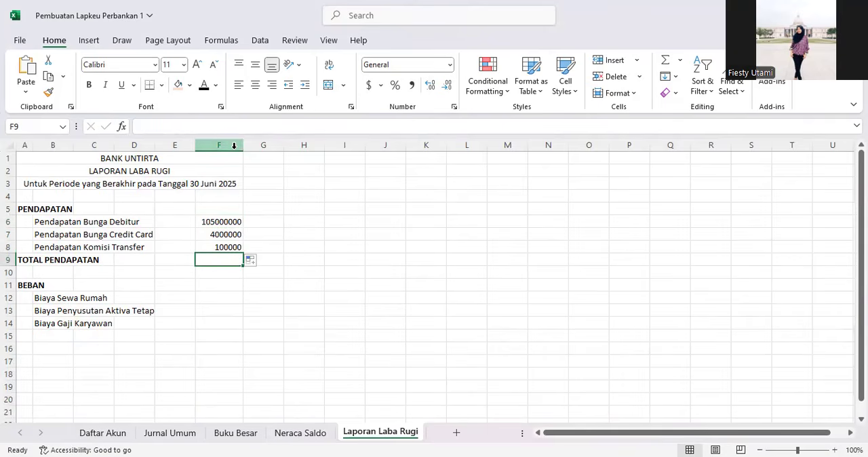
Step: Enter =SUM(F6:F8) in F9 as the Total Pendapatan
{"action": "type", "text": "="}
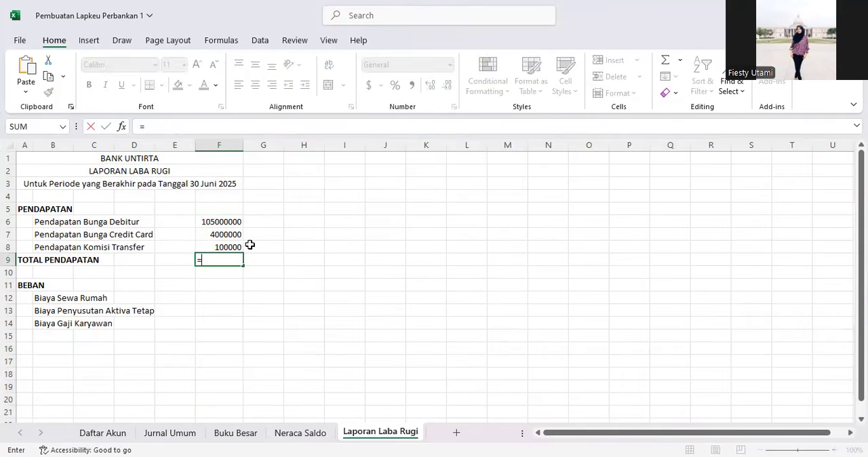
{"action": "type", "text": "SUM("}
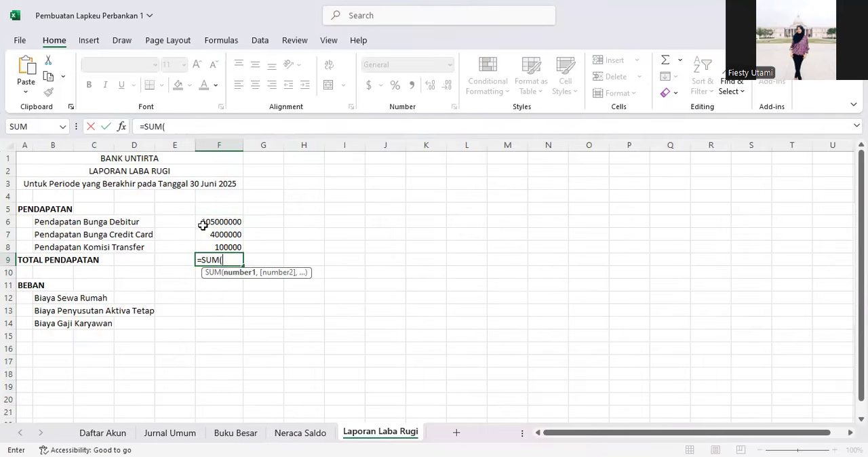
{"action": "left_click", "coordinate": [203, 224]}
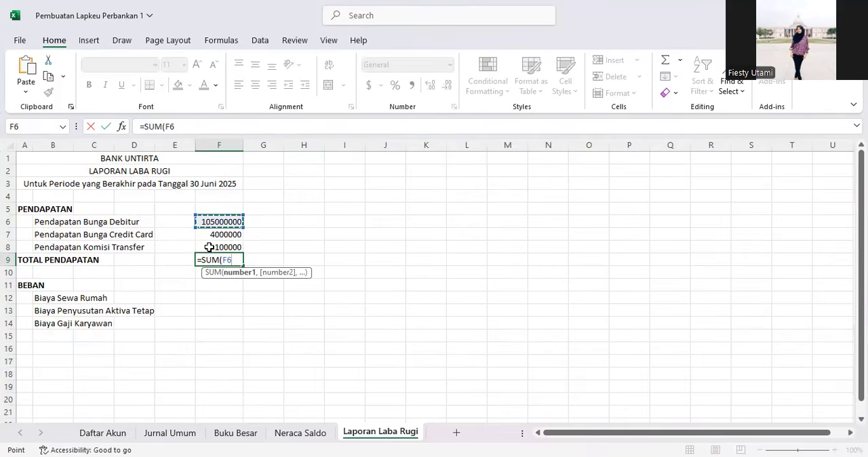
{"action": "left_click", "coordinate": [209, 247], "text": "shift"}
{"action": "key", "text": "Return"}
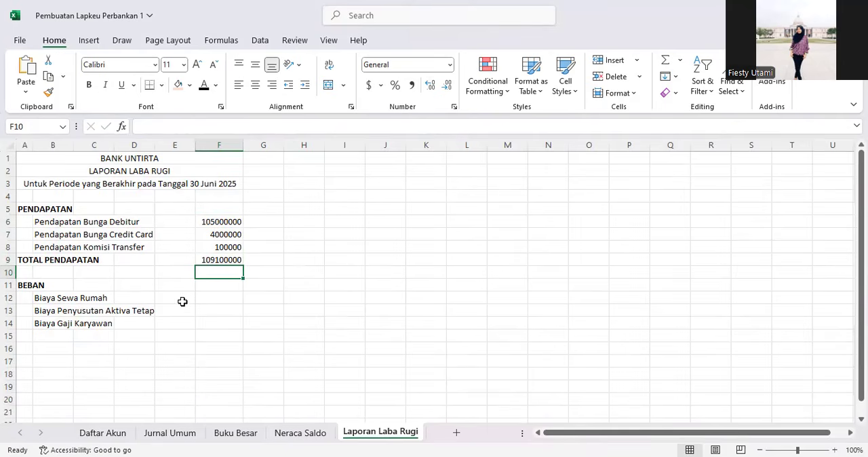
Step: Make the Total Pendapatan amount in F9 bold
{"action": "left_click", "coordinate": [224, 257]}
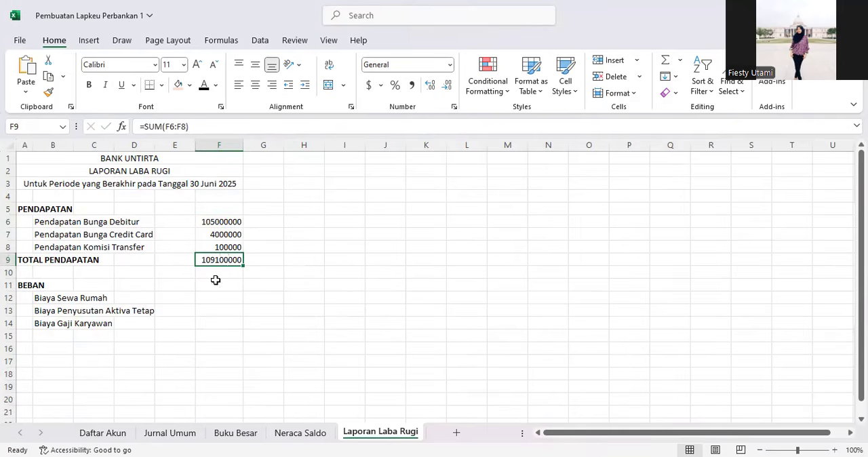
{"action": "key", "text": "ctrl+b"}
{"action": "left_click", "coordinate": [215, 282]}
{"action": "left_click", "coordinate": [182, 298]}
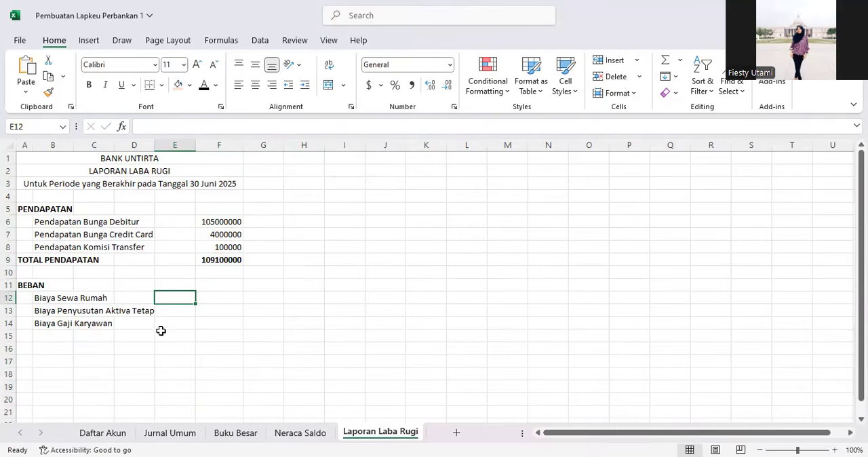
Step: Copy the F6 VLOOKUP formula into F12 beside Biaya Sewa Rumah
{"action": "left_click", "coordinate": [233, 222]}
{"action": "key", "text": "ctrl+c"}
{"action": "left_click", "coordinate": [216, 297]}
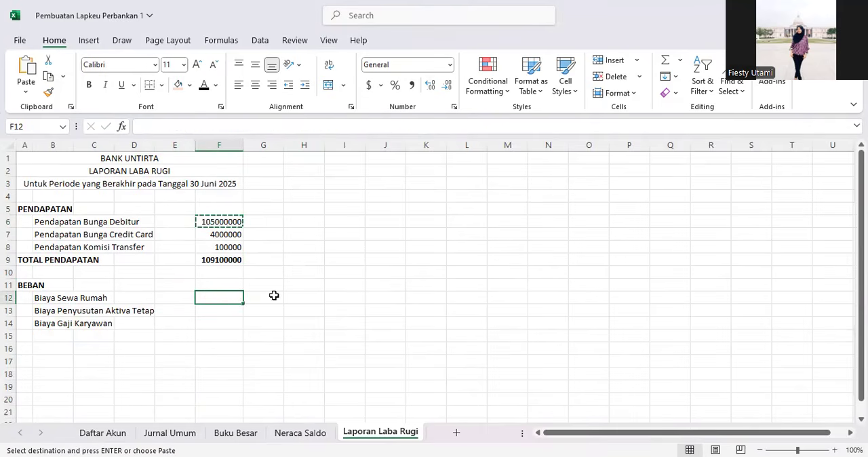
{"action": "key", "text": "ctrl+v"}
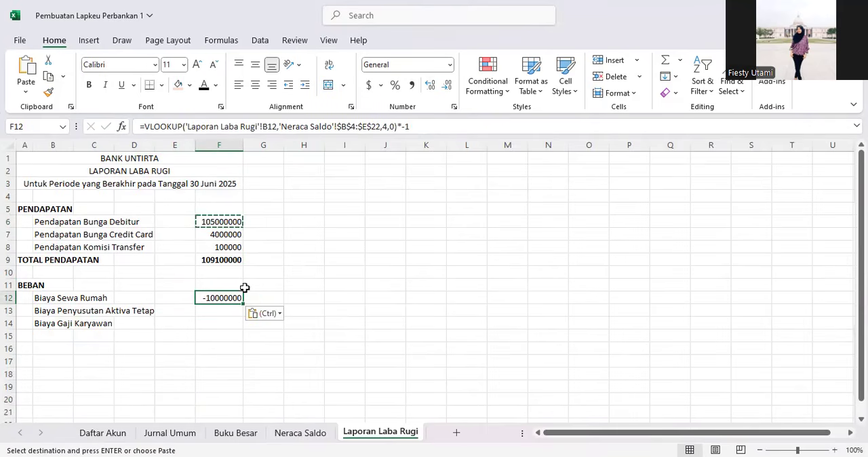
Step: Check the Beban debit balances on Neraca Saldo, then remove the *-1 multiplier from the F12 formula
{"action": "left_click", "coordinate": [299, 435]}
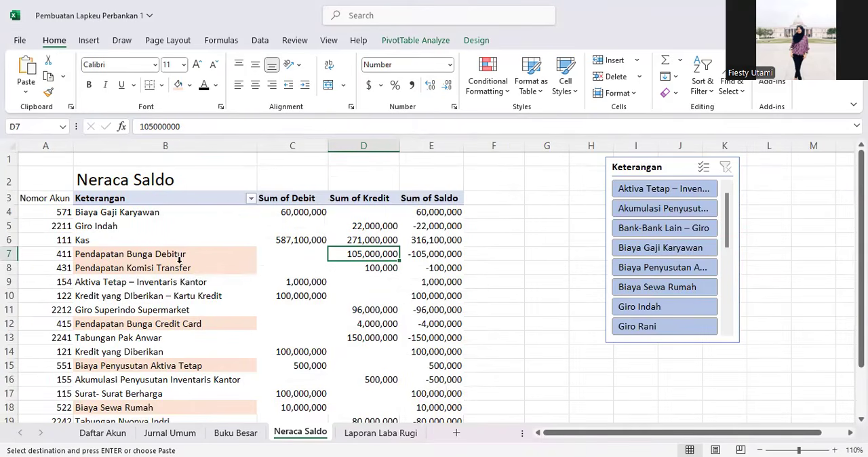
{"action": "left_click", "coordinate": [301, 212]}
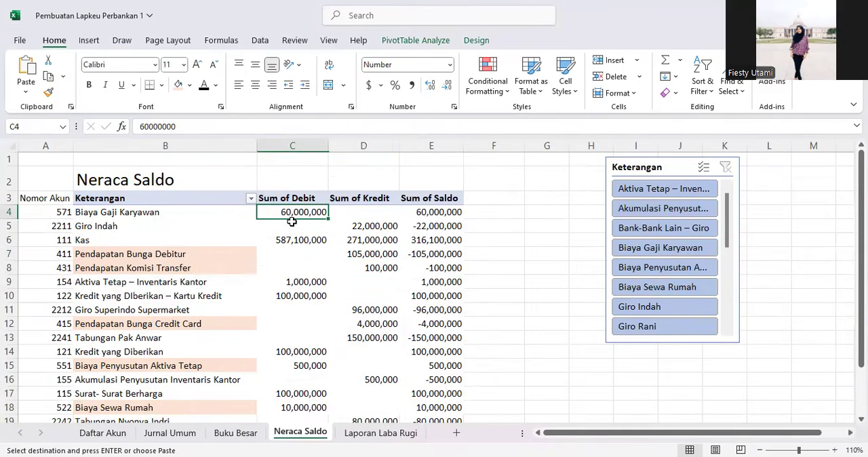
{"action": "left_click", "coordinate": [380, 432]}
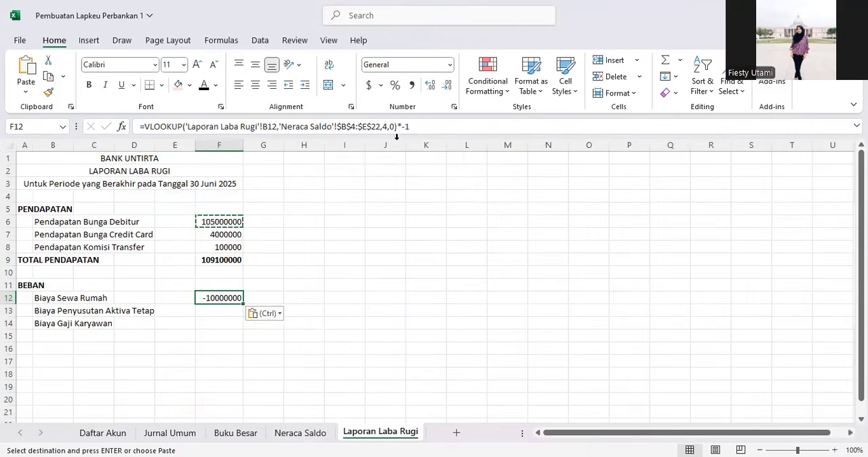
{"action": "left_click", "coordinate": [419, 127]}
{"action": "left_click_drag", "start_coordinate": [419, 127], "coordinate": [397, 128]}
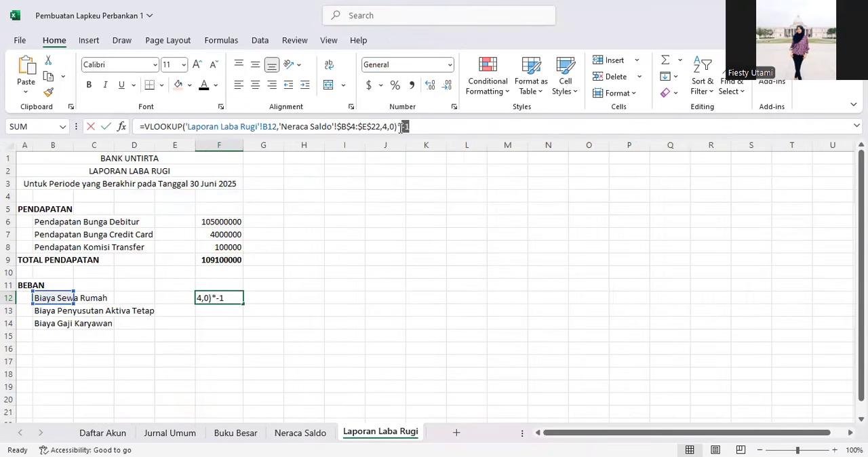
{"action": "key", "text": "BackSpace"}
{"action": "key", "text": "Return"}
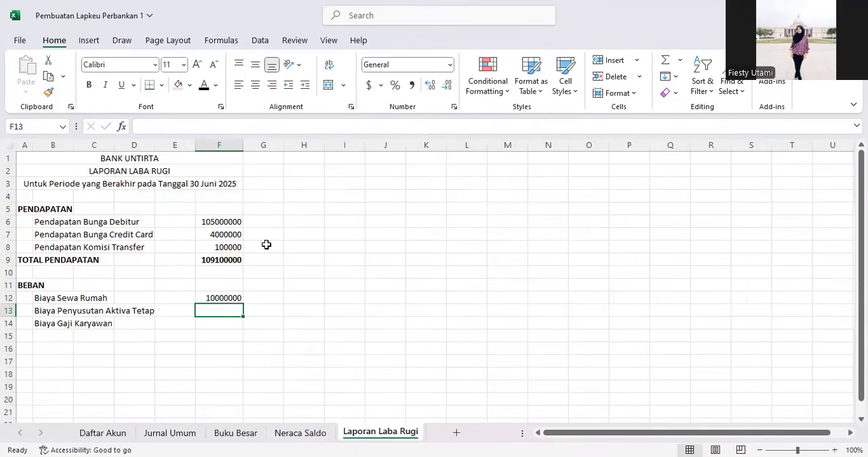
Step: Fill the F12 formula down to F14 for the remaining Beban accounts
{"action": "left_click", "coordinate": [232, 293]}
{"action": "left_click_drag", "start_coordinate": [243, 304], "coordinate": [242, 329]}
{"action": "left_click", "coordinate": [200, 310]}
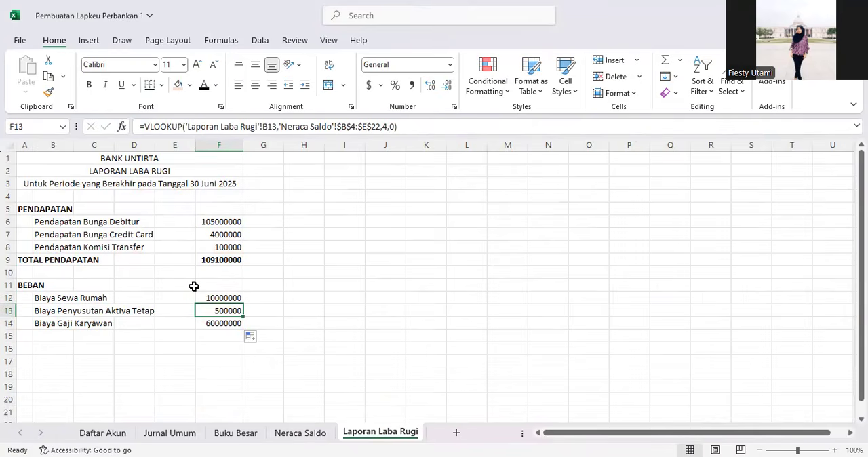
Step: Review the Beban account balances in the Neraca Saldo pivot table
{"action": "left_click", "coordinate": [297, 434]}
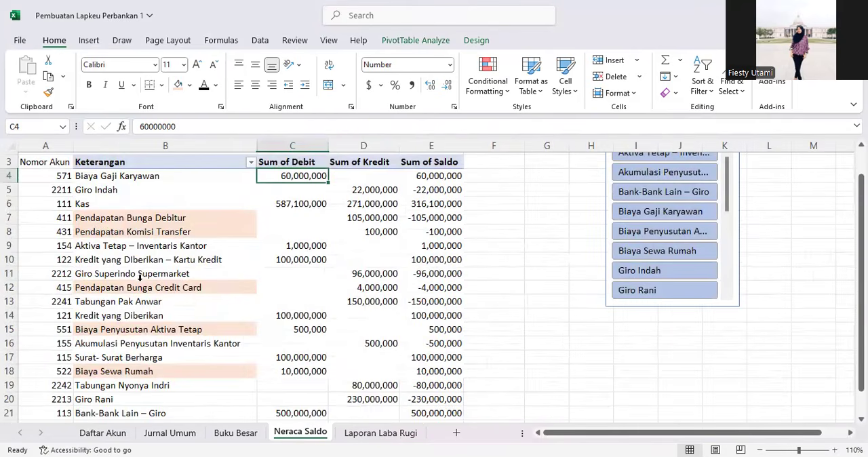
{"action": "scroll", "coordinate": [207, 316], "scroll_direction": "up", "scroll_amount": 1}
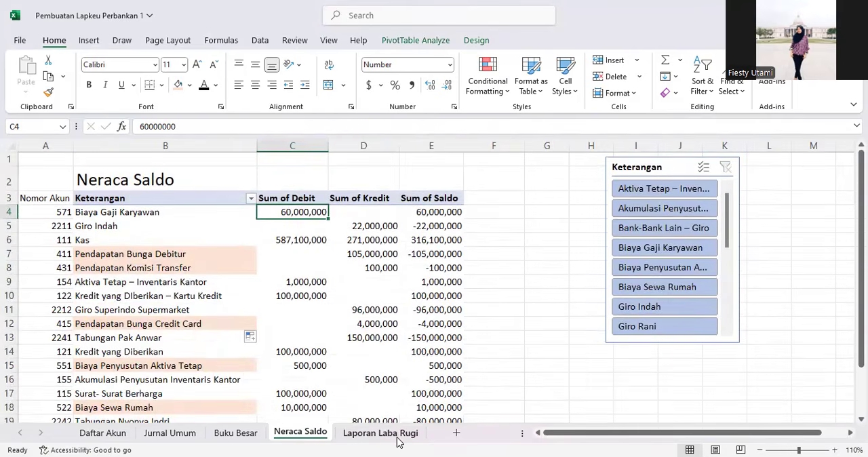
{"action": "left_click", "coordinate": [397, 437]}
{"action": "left_click", "coordinate": [285, 435]}
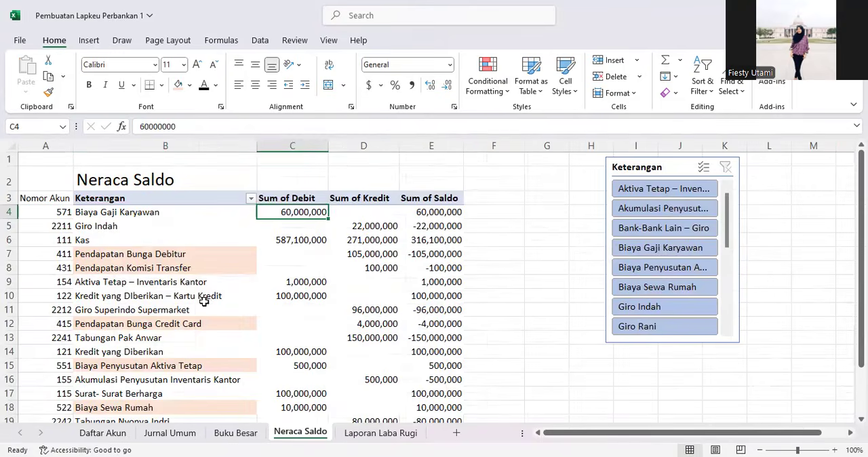
{"action": "left_click", "coordinate": [108, 213]}
{"action": "left_click", "coordinate": [178, 85]}
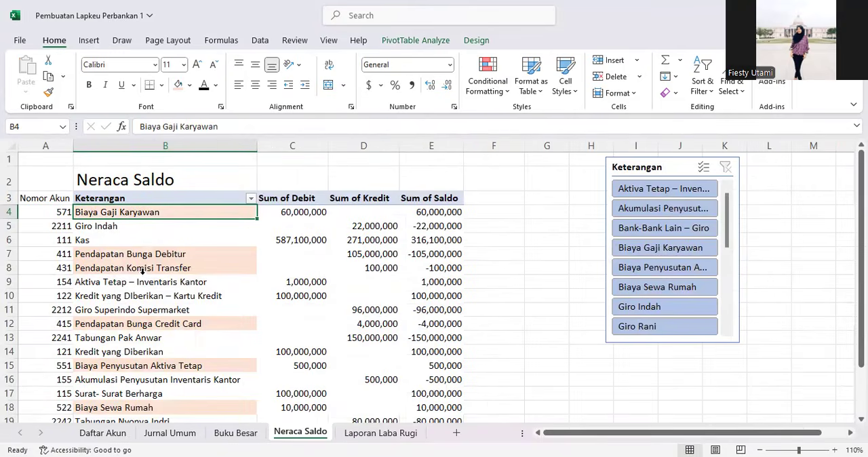
{"action": "scroll", "coordinate": [141, 270], "scroll_direction": "down", "scroll_amount": 2}
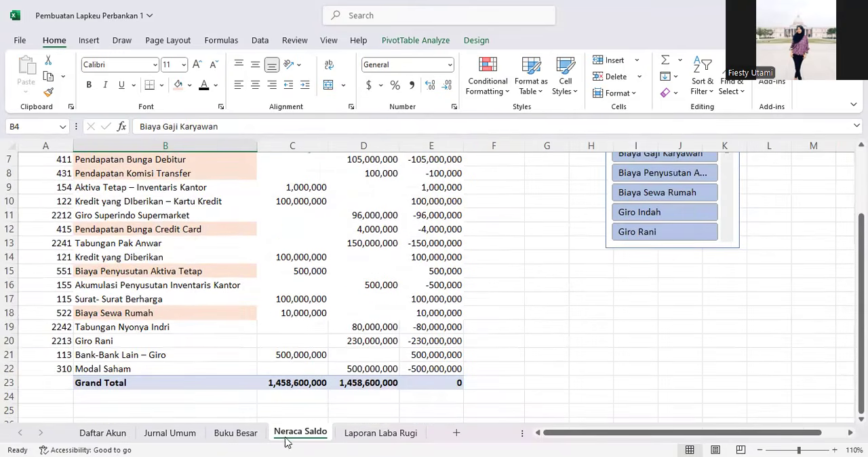
{"action": "left_click", "coordinate": [371, 434]}
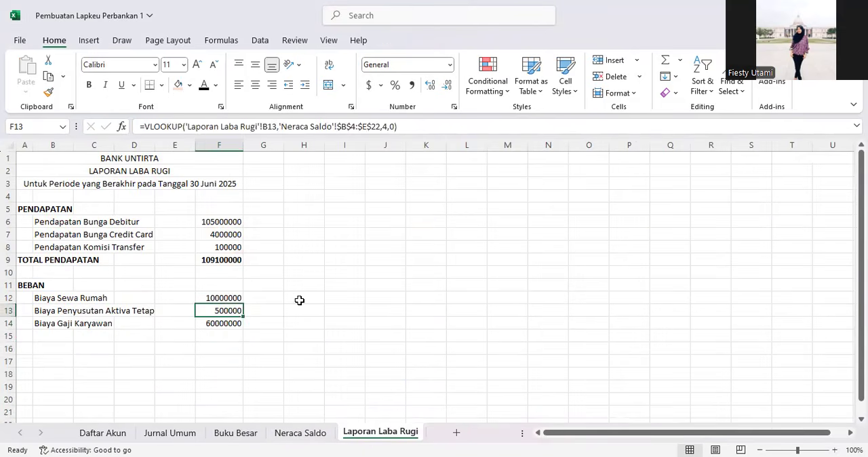
Step: Move the Beban amounts from F12:F14 one column over into E12:E14
{"action": "left_click_drag", "start_coordinate": [219, 299], "coordinate": [186, 295]}
{"action": "left_click", "coordinate": [231, 339]}
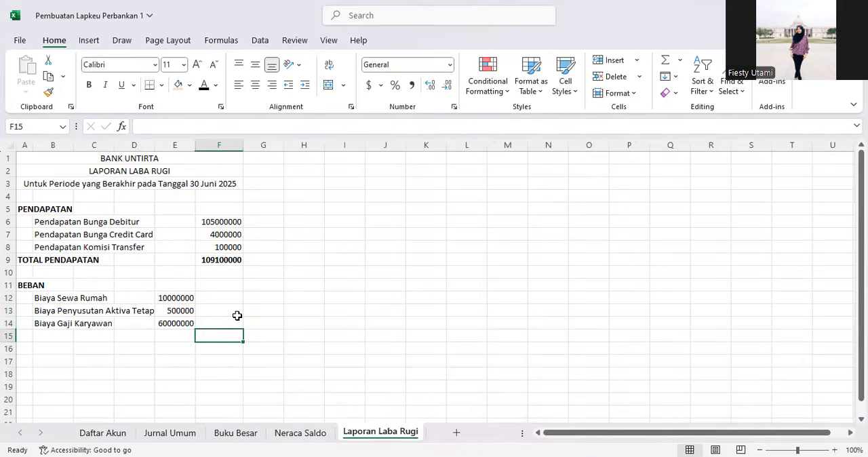
Step: Enter =SUM(E12:E14) in F15 to total the Beban amounts
{"action": "type", "text": "=SUM("}
{"action": "left_click_drag", "start_coordinate": [171, 297], "coordinate": [175, 330]}
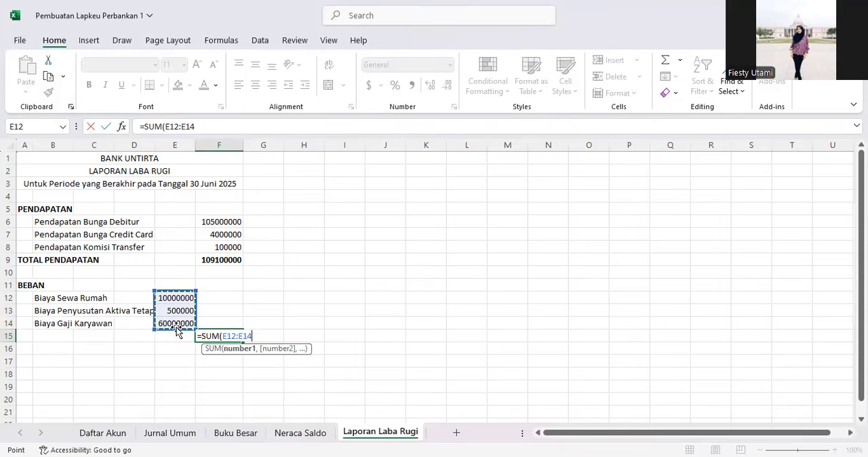
{"action": "key", "text": "Return"}
{"action": "left_click", "coordinate": [213, 335]}
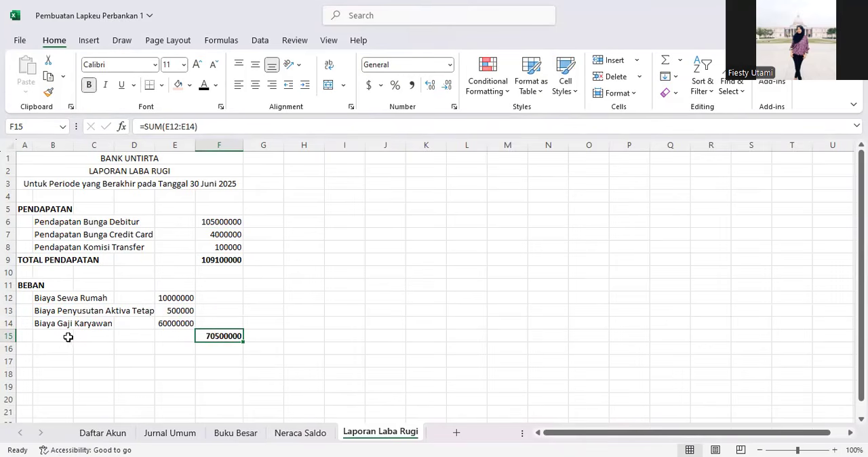
Step: Label row 15 as TOTAL BIAYA in column A
{"action": "left_click", "coordinate": [28, 333]}
{"action": "type", "text": "TOTA"}
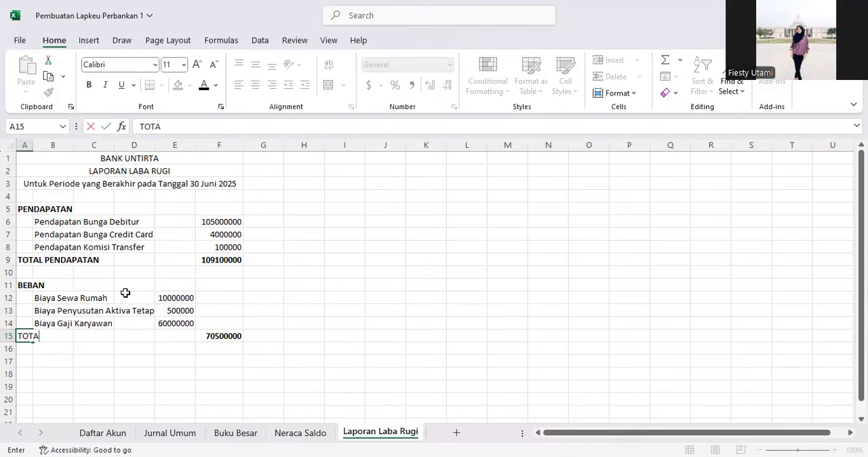
{"action": "type", "text": "L BIAYA"}
{"action": "key", "text": "Return"}
{"action": "key", "text": "Return"}
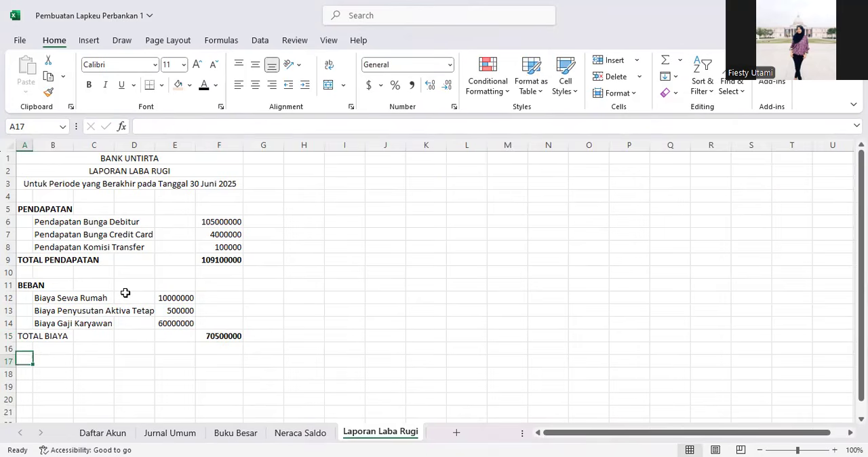
Step: Add the label LABA in A17 and make both TOTAL BIAYA and LABA bold
{"action": "type", "text": "LABA"}
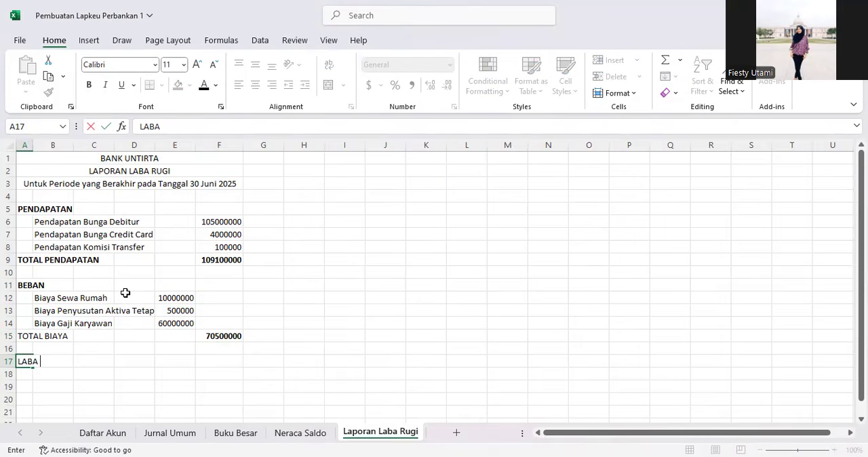
{"action": "key", "text": "Return"}
{"action": "key", "text": "Up"}
{"action": "key", "text": "Up"}
{"action": "key", "text": "Up"}
{"action": "key", "text": "ctrl+b"}
{"action": "key", "text": "Down"}
{"action": "key", "text": "Down"}
{"action": "key", "text": "ctrl+b"}
Step: Enter the formula =F9-F15 in F17 to calculate LABA
{"action": "key", "text": "Right"}
{"action": "key", "text": "Right"}
{"action": "key", "text": "Right"}
{"action": "key", "text": "Right"}
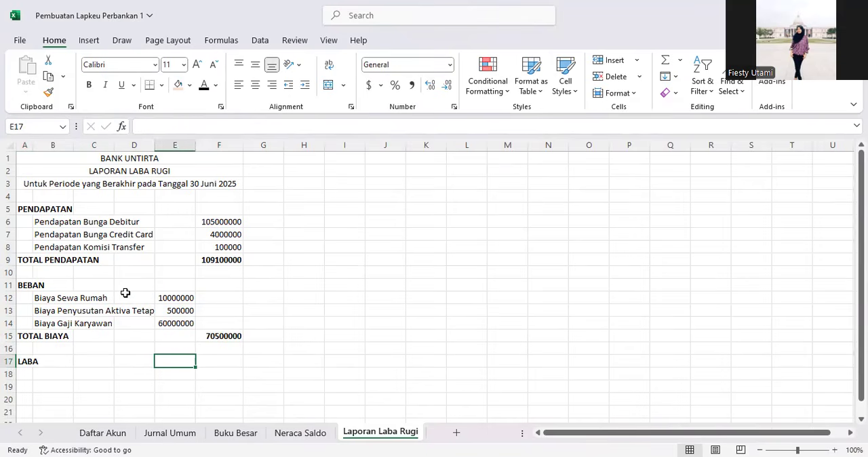
{"action": "key", "text": "Right"}
{"action": "type", "text": "="}
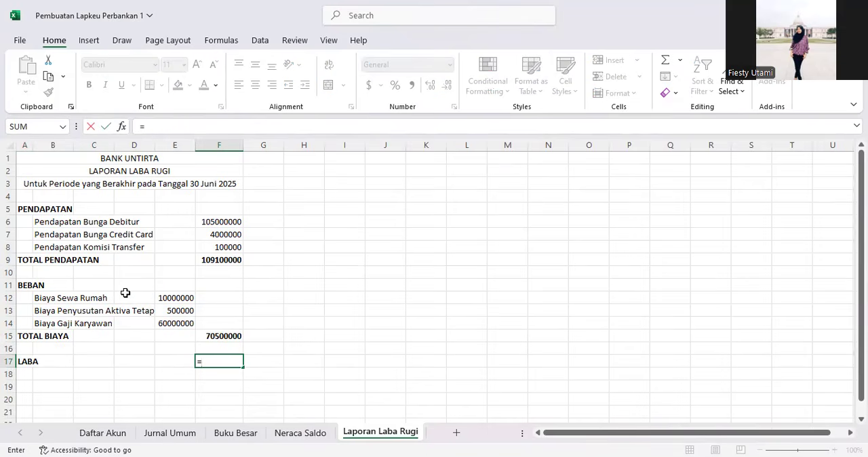
{"action": "left_click", "coordinate": [217, 256]}
{"action": "type", "text": "-"}
{"action": "left_click", "coordinate": [217, 335]}
{"action": "key", "text": "Return"}
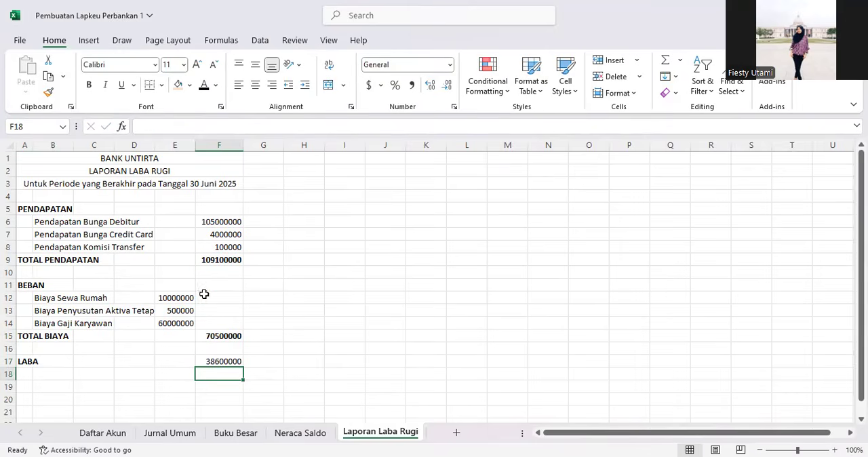
Step: Rename the BEBAN heading in A11 to BIAYA
{"action": "left_click", "coordinate": [24, 280]}
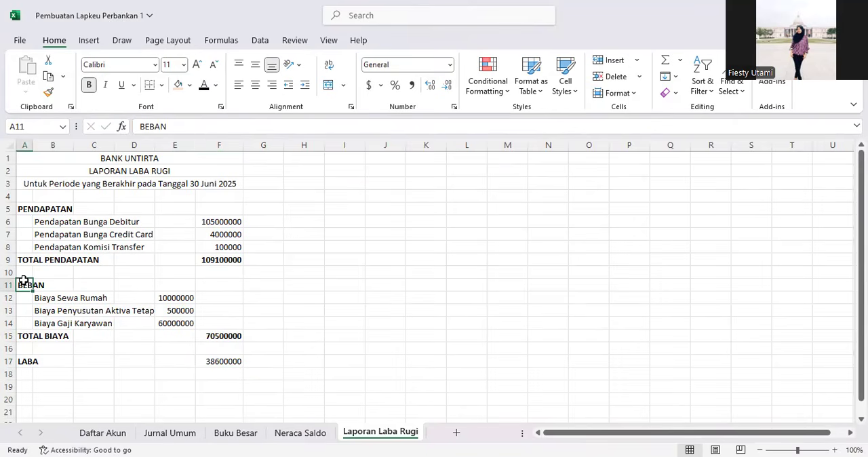
{"action": "double_click", "coordinate": [160, 126]}
{"action": "type", "text": "BIAYA"}
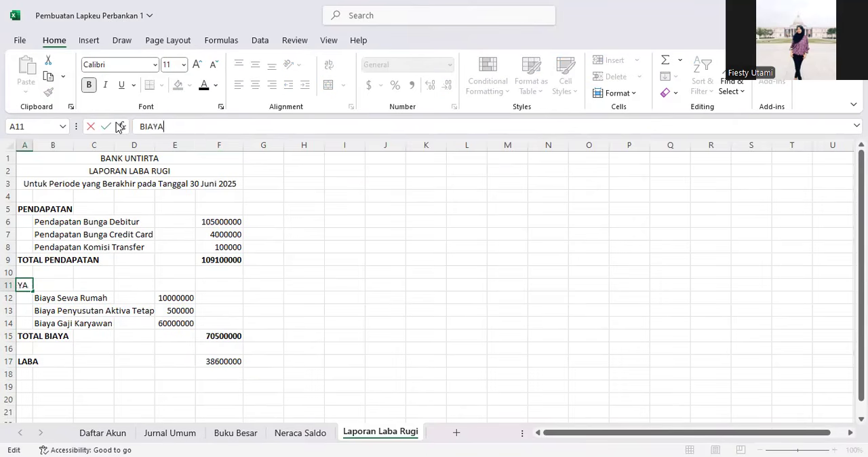
{"action": "key", "text": "Return"}
Step: Apply comma style with no decimal places to the amounts in columns E and F
{"action": "left_click_drag", "start_coordinate": [174, 145], "coordinate": [224, 139]}
{"action": "left_click", "coordinate": [412, 85]}
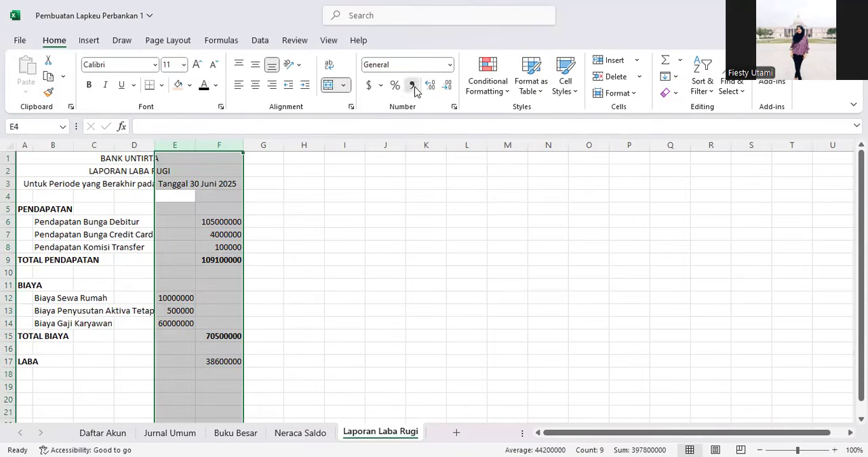
{"action": "left_click", "coordinate": [447, 86]}
{"action": "left_click", "coordinate": [447, 86]}
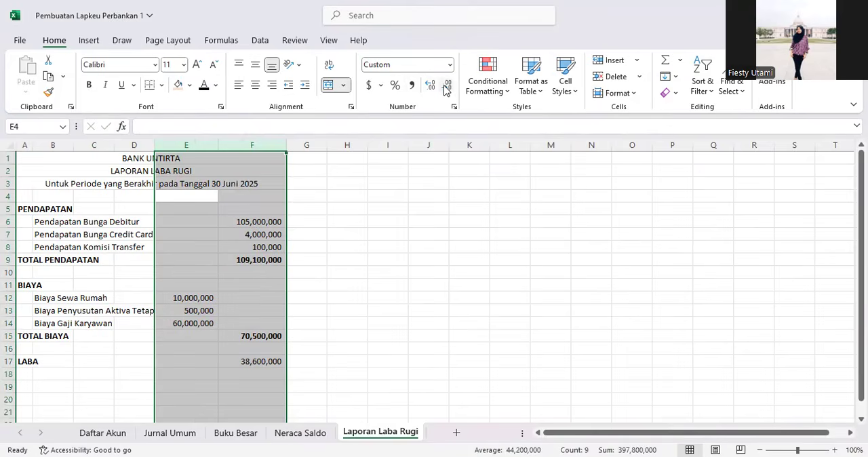
Step: Bold the LABA amount in F17 and add bottom borders under the last Pendapatan and Biaya amounts in F8 and F14
{"action": "left_click", "coordinate": [257, 301]}
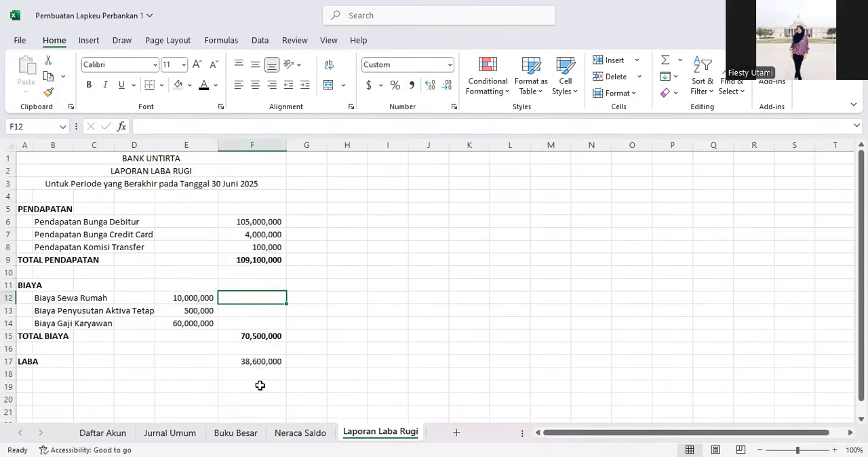
{"action": "left_click", "coordinate": [257, 361]}
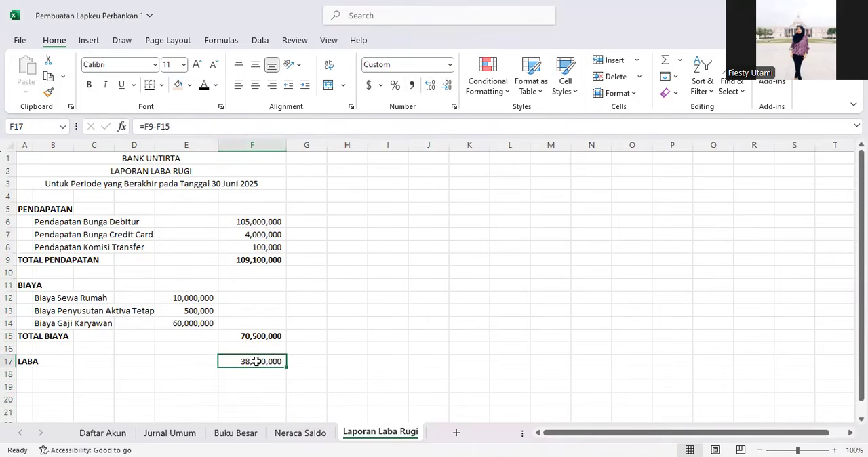
{"action": "left_click", "coordinate": [259, 248]}
{"action": "left_click", "coordinate": [150, 85]}
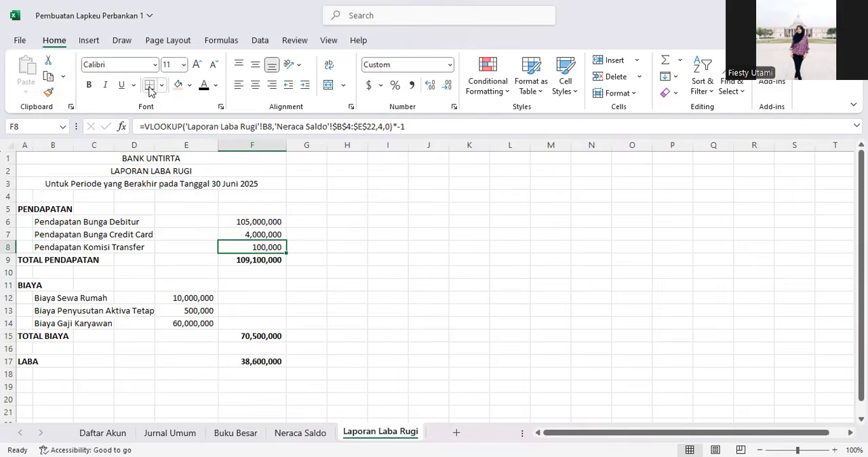
{"action": "left_click", "coordinate": [254, 336]}
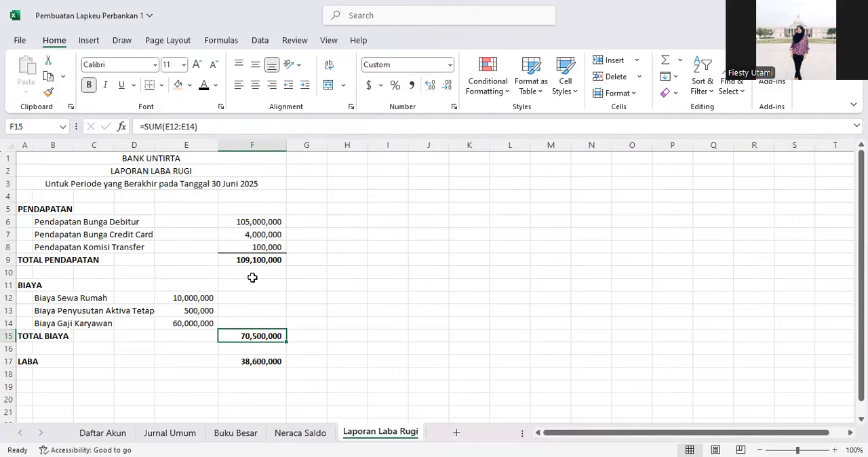
{"action": "left_click", "coordinate": [248, 319]}
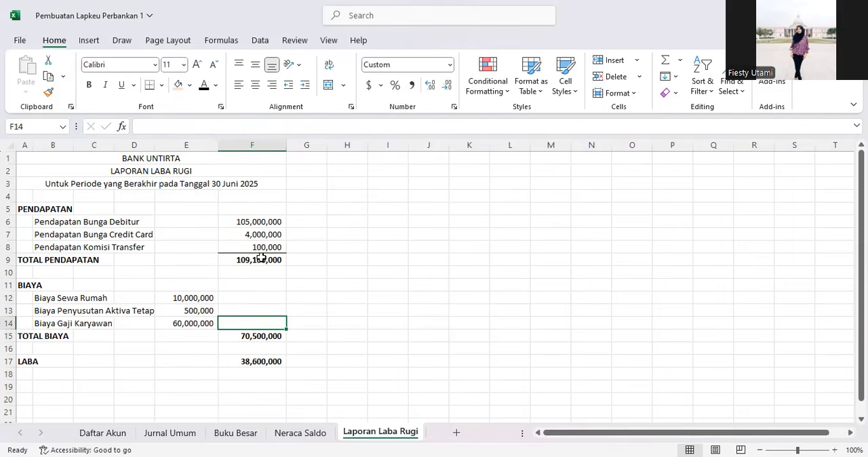
{"action": "left_click", "coordinate": [226, 259]}
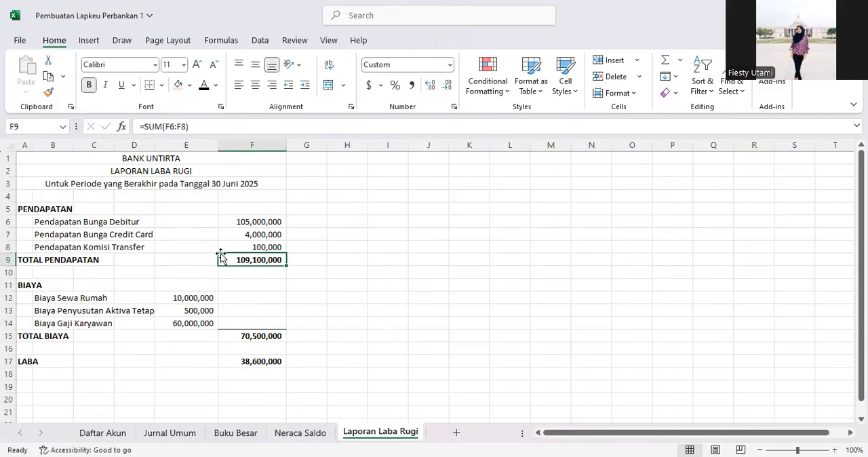
Step: Apply a top and double bottom border to the LABA amount in F17
{"action": "left_click", "coordinate": [267, 362]}
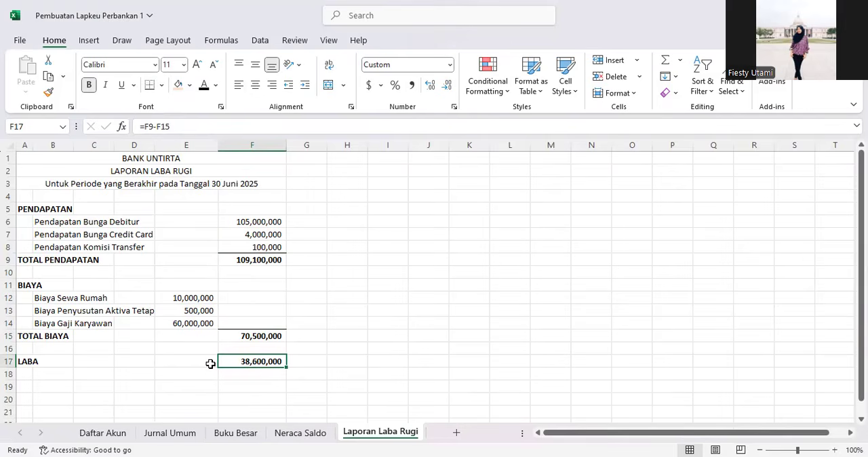
{"action": "left_click", "coordinate": [162, 86]}
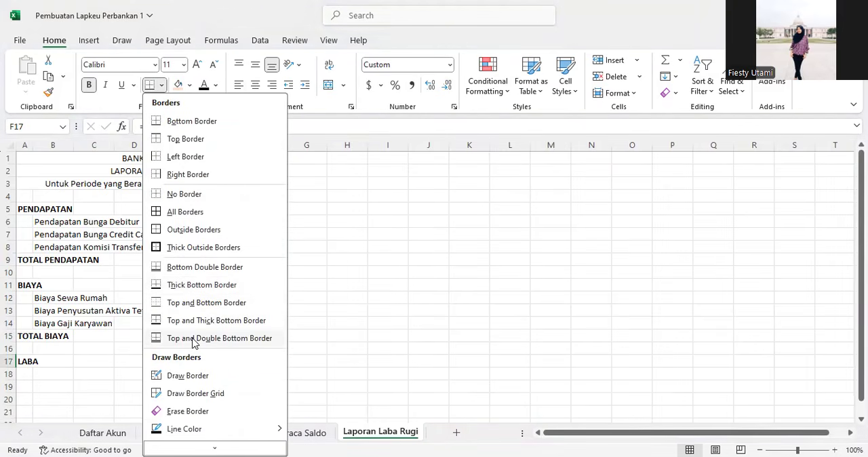
{"action": "left_click", "coordinate": [193, 338]}
{"action": "left_click", "coordinate": [292, 384]}
{"action": "left_click", "coordinate": [265, 366]}
{"action": "left_click", "coordinate": [236, 394]}
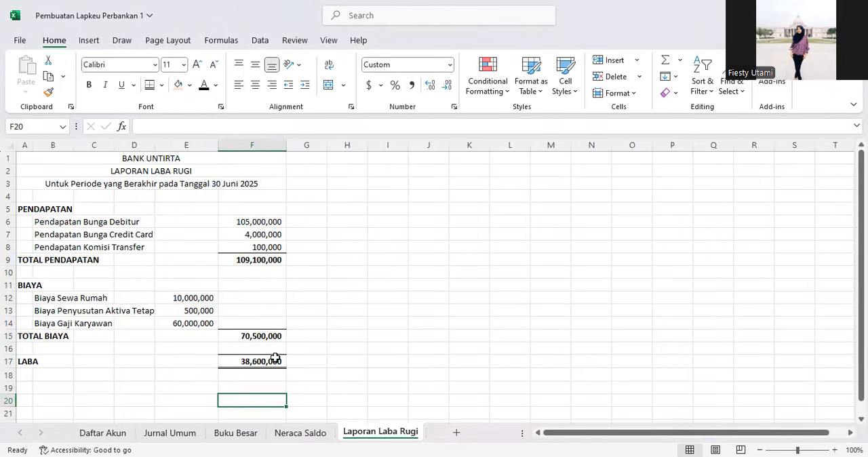
Step: Make the three title rows of the statement bold
{"action": "left_click", "coordinate": [275, 362]}
{"action": "left_click", "coordinate": [208, 303]}
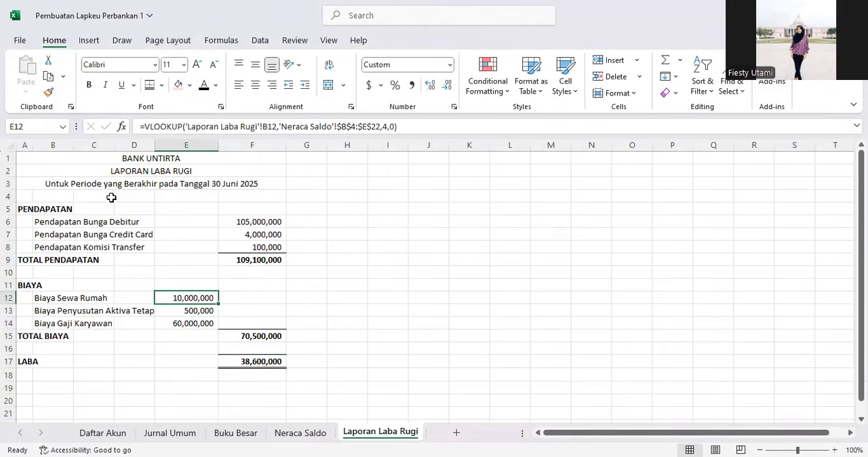
{"action": "left_click_drag", "start_coordinate": [151, 163], "coordinate": [155, 186]}
{"action": "key", "text": "ctrl+b"}
Step: Insert a blank column before column A
{"action": "left_click", "coordinate": [85, 233]}
{"action": "left_click", "coordinate": [25, 144]}
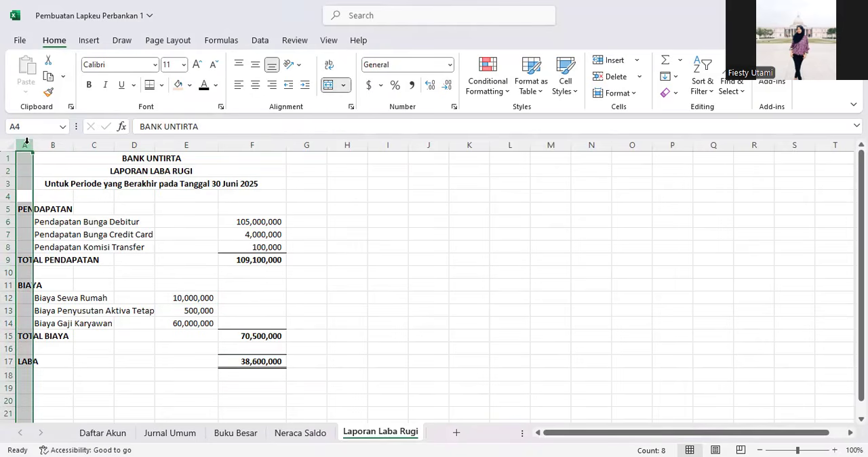
{"action": "left_click", "coordinate": [59, 231]}
Step: Insert a blank row above row 1
{"action": "left_click", "coordinate": [10, 157]}
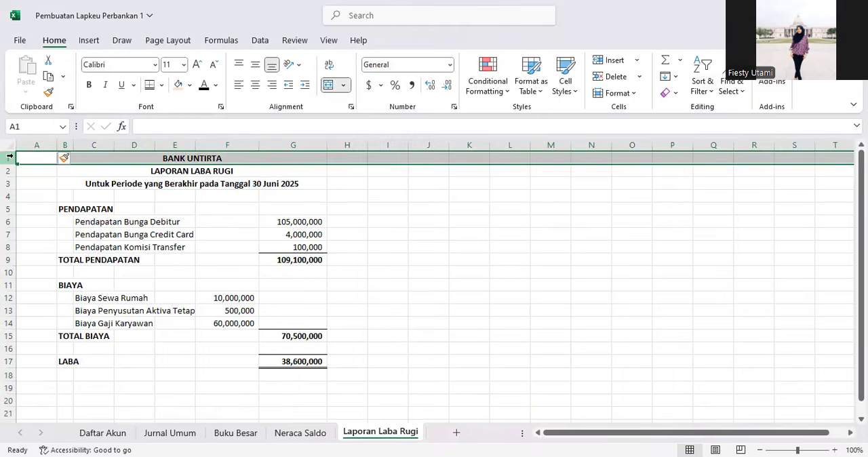
{"action": "right_click", "coordinate": [11, 156]}
{"action": "left_click", "coordinate": [84, 285]}
{"action": "left_click", "coordinate": [175, 285]}
Step: Put a thick outside border around the statement range A1:H19
{"action": "left_click_drag", "start_coordinate": [69, 170], "coordinate": [335, 387]}
{"action": "left_click_drag", "start_coordinate": [37, 157], "coordinate": [349, 392]}
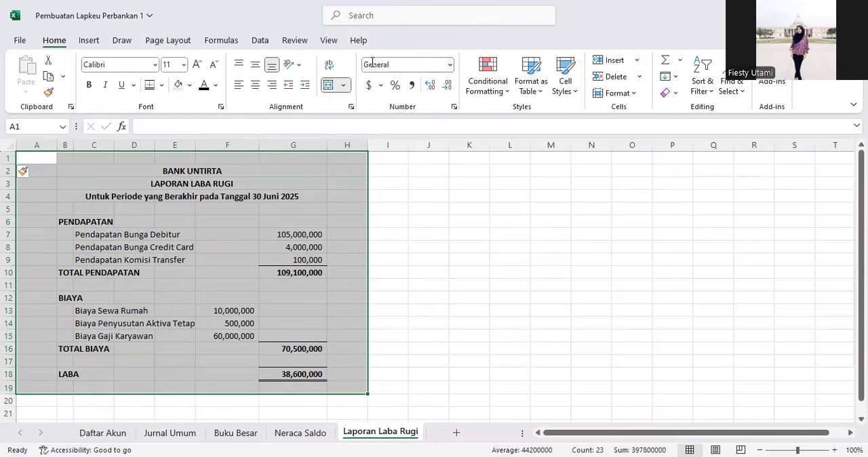
{"action": "left_click", "coordinate": [329, 40]}
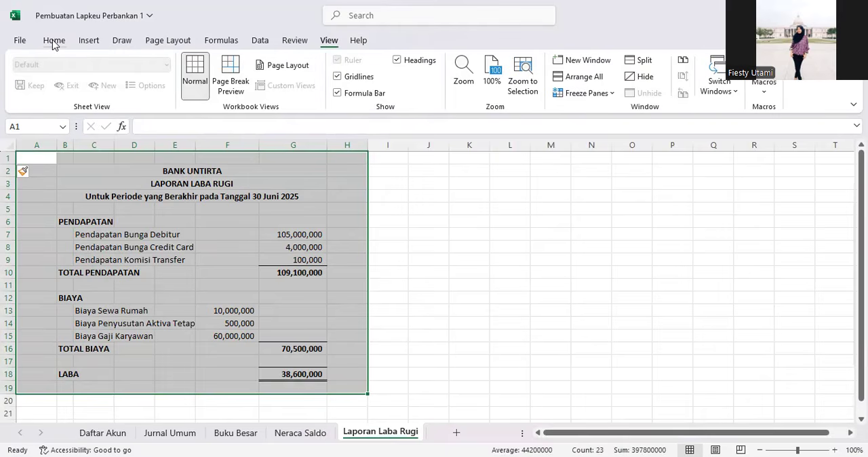
{"action": "left_click", "coordinate": [84, 42]}
{"action": "left_click", "coordinate": [66, 42]}
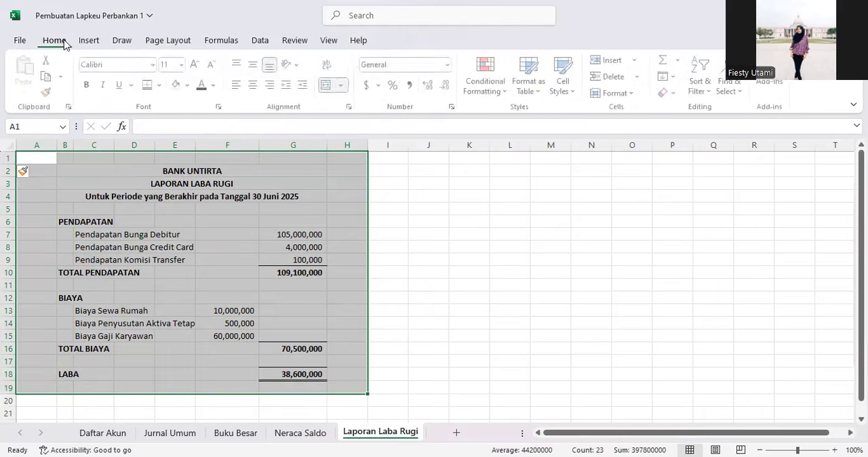
{"action": "left_click", "coordinate": [161, 85]}
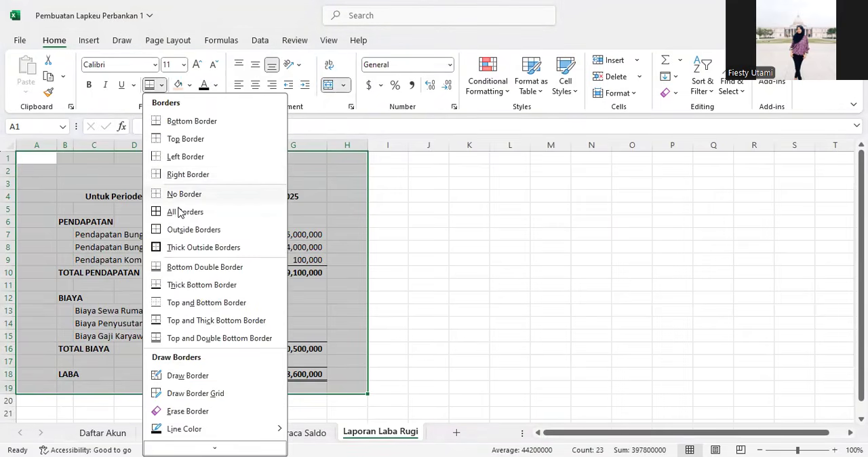
{"action": "left_click", "coordinate": [185, 248]}
{"action": "left_click", "coordinate": [102, 234]}
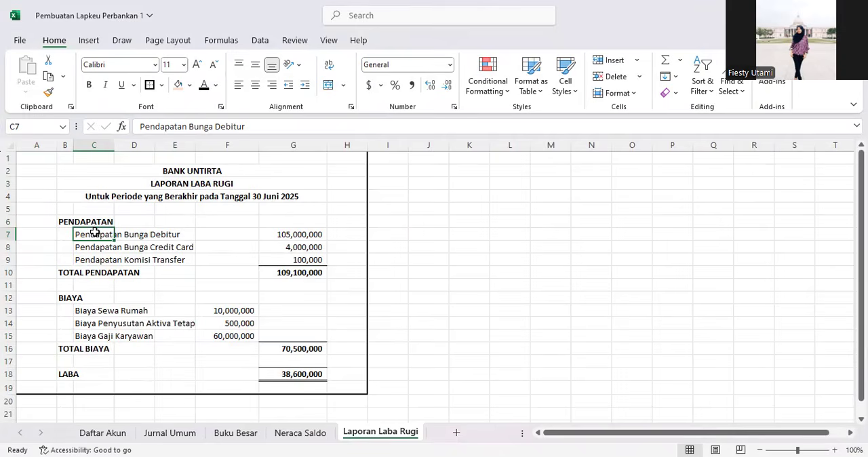
Step: Narrow the margin columns A and H around the statement
{"action": "left_click_drag", "start_coordinate": [57, 145], "coordinate": [35, 147]}
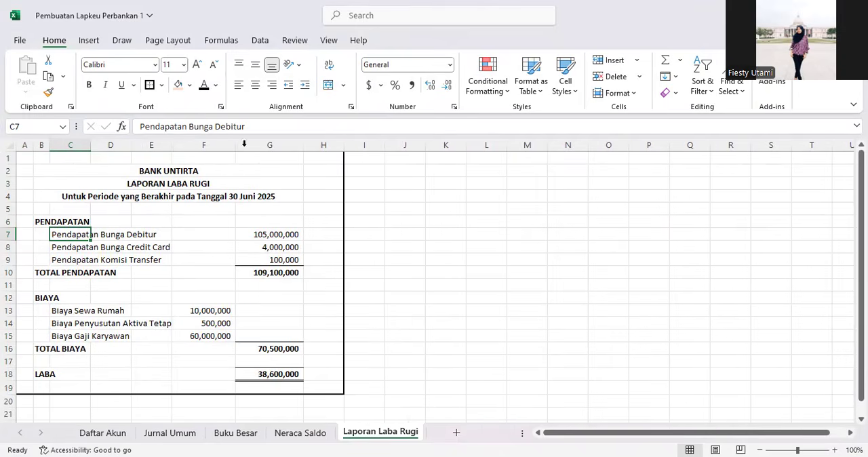
{"action": "left_click_drag", "start_coordinate": [343, 145], "coordinate": [319, 146]}
{"action": "left_click", "coordinate": [269, 272]}
Step: Add a bottom border beneath the title block A1:H4
{"action": "left_click_drag", "start_coordinate": [30, 154], "coordinate": [301, 193]}
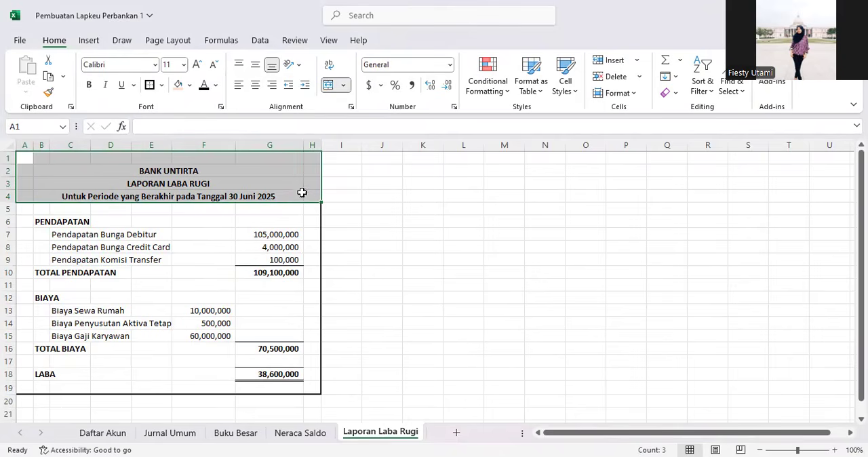
{"action": "left_click", "coordinate": [150, 85]}
{"action": "left_click", "coordinate": [313, 296]}
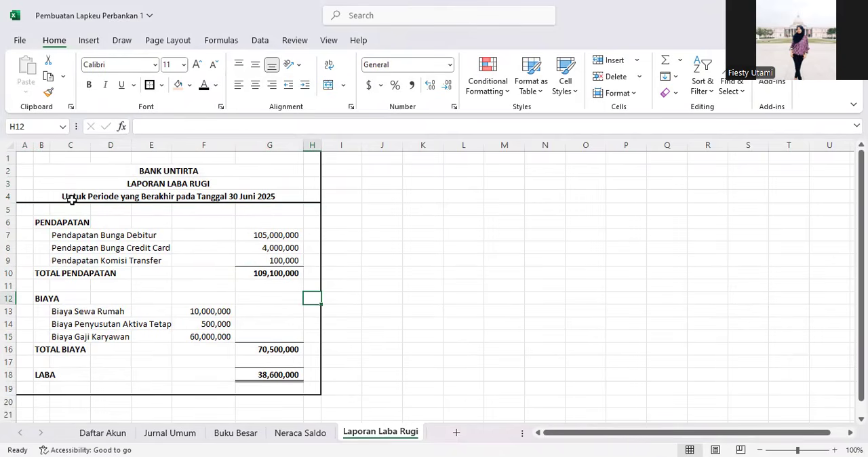
Step: Increase the height of row 4, then undo the change
{"action": "left_click_drag", "start_coordinate": [14, 203], "coordinate": [15, 206]}
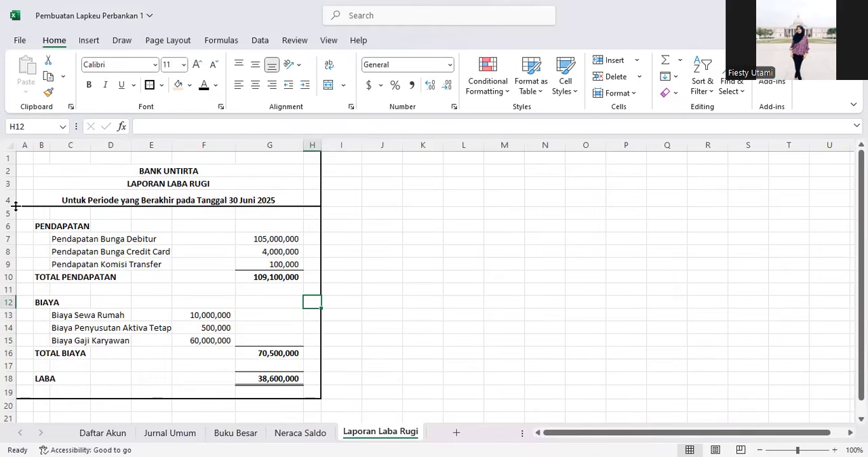
{"action": "key", "text": "ctrl+z"}
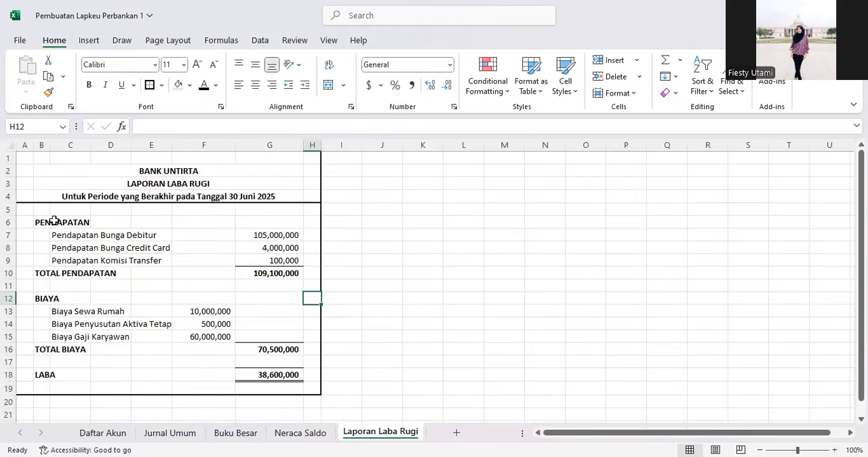
Step: Insert another blank column before column A and another blank row above row 1
{"action": "left_click", "coordinate": [22, 144]}
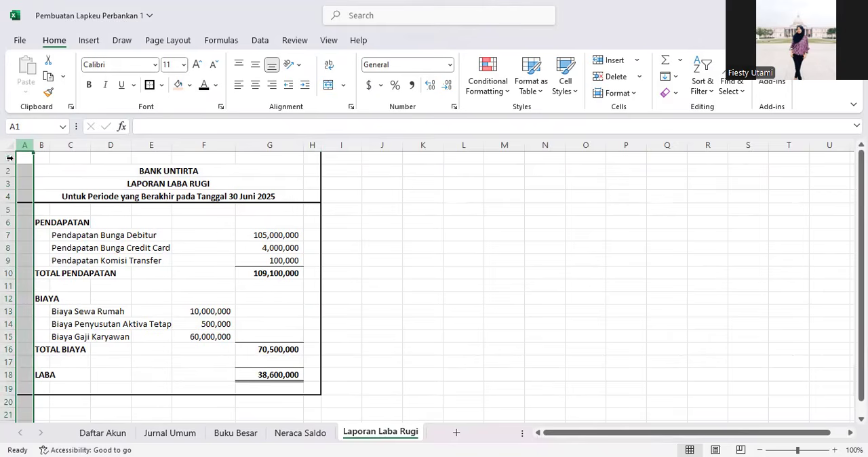
{"action": "left_click", "coordinate": [9, 157]}
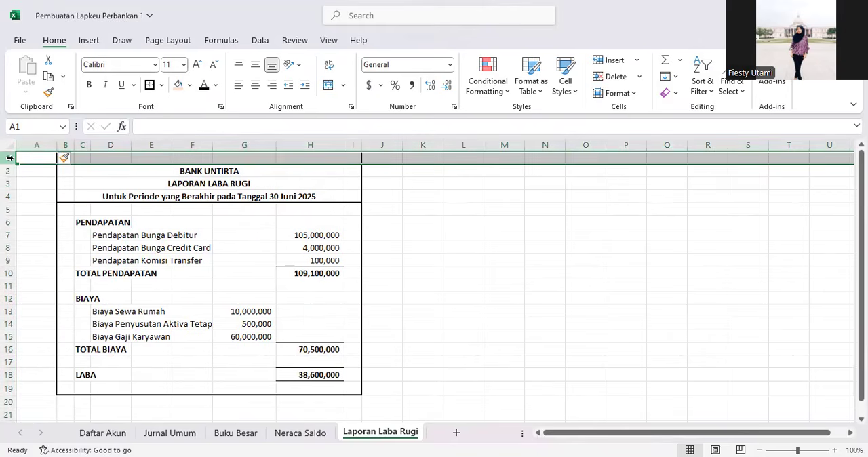
{"action": "left_click", "coordinate": [156, 273]}
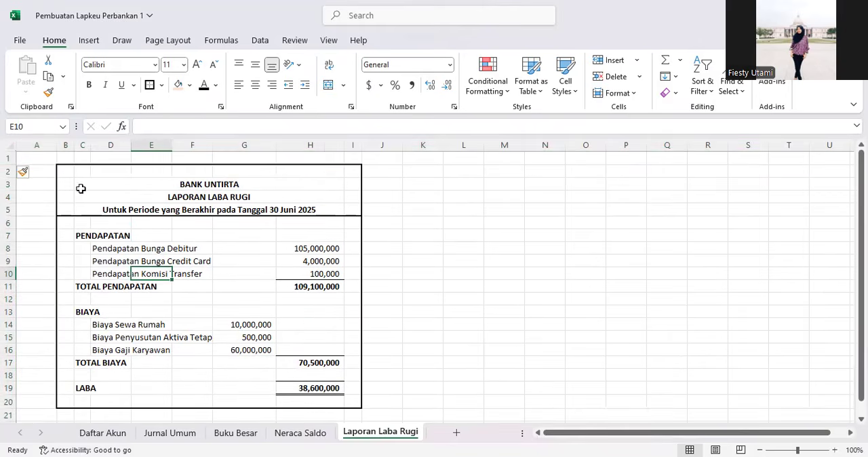
{"action": "left_click", "coordinate": [13, 148]}
{"action": "left_click", "coordinate": [294, 40]}
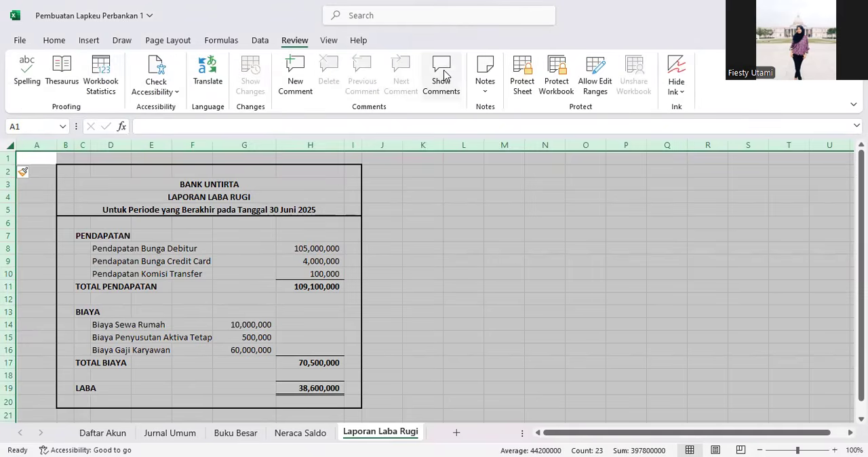
{"action": "left_click", "coordinate": [398, 198]}
{"action": "left_click", "coordinate": [328, 40]}
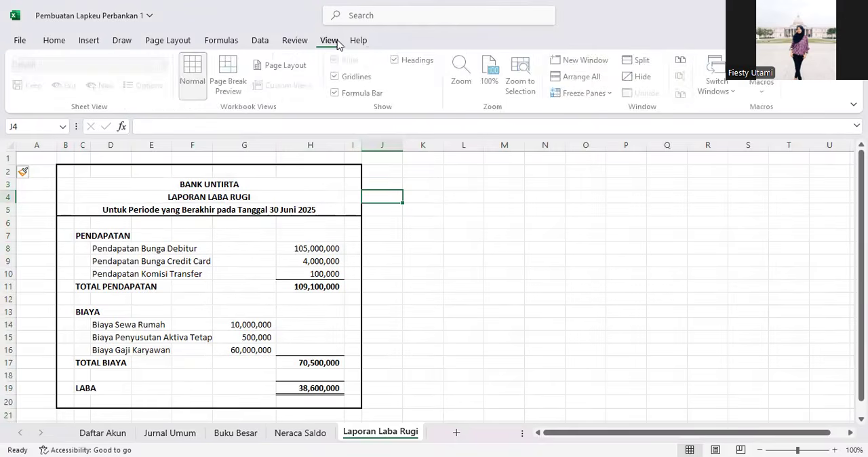
{"action": "left_click", "coordinate": [294, 41]}
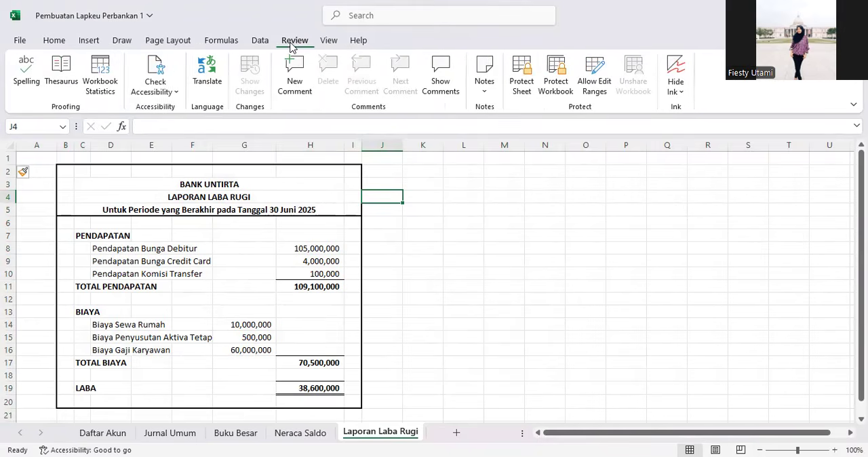
Step: Hide the gridlines, formula bar and row and column headings for the income statement sheet
{"action": "left_click", "coordinate": [329, 41]}
{"action": "left_click", "coordinate": [357, 85]}
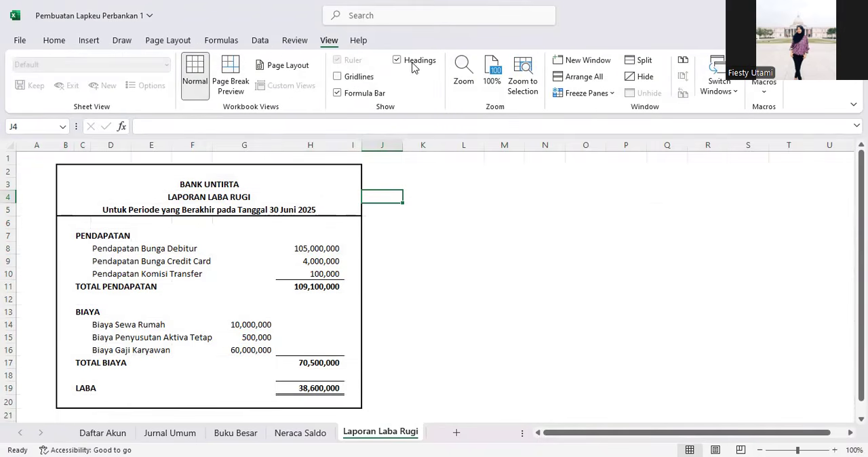
{"action": "left_click", "coordinate": [360, 95]}
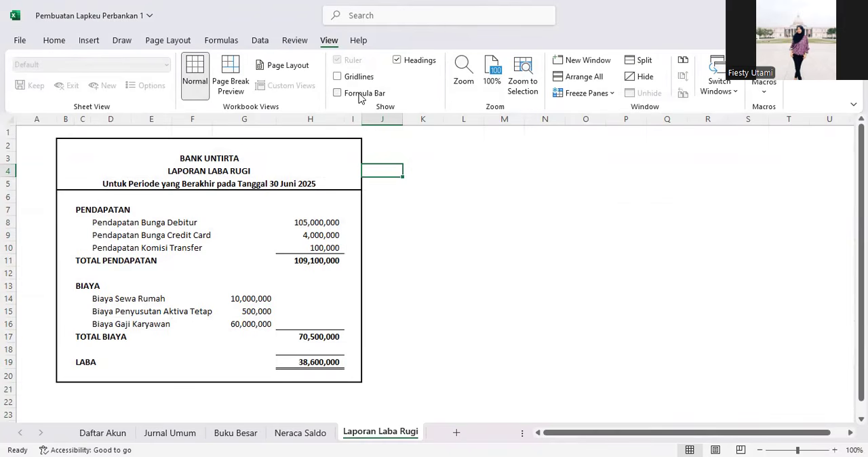
{"action": "left_click", "coordinate": [397, 60]}
{"action": "left_click", "coordinate": [369, 233]}
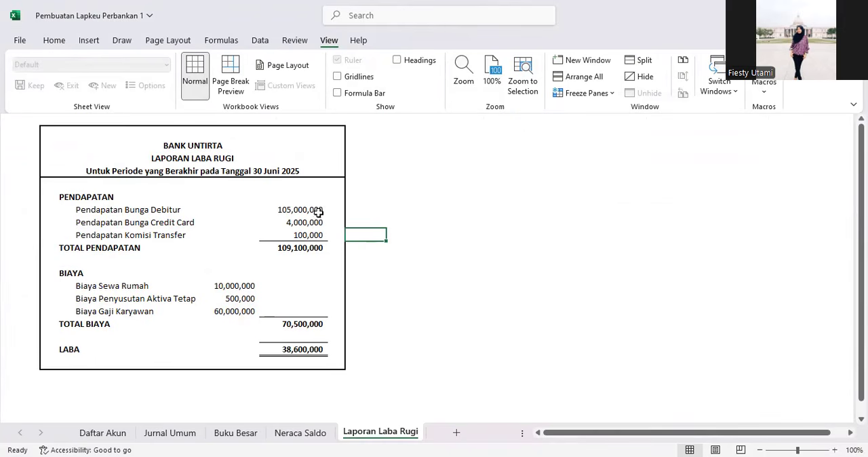
Step: Fill the statement's title block with a light orange background colour
{"action": "left_click", "coordinate": [278, 297]}
{"action": "left_click_drag", "start_coordinate": [131, 148], "coordinate": [138, 168]}
{"action": "left_click_drag", "start_coordinate": [53, 131], "coordinate": [342, 167]}
{"action": "left_click", "coordinate": [64, 42]}
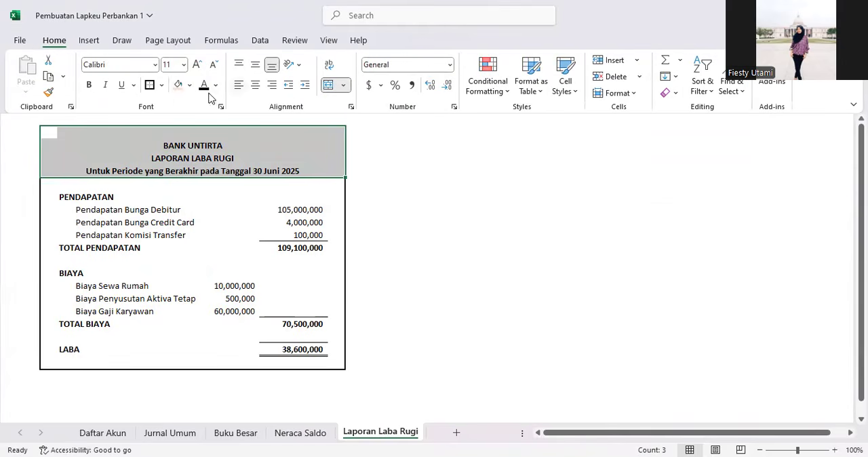
{"action": "left_click", "coordinate": [179, 84]}
{"action": "left_click", "coordinate": [228, 213]}
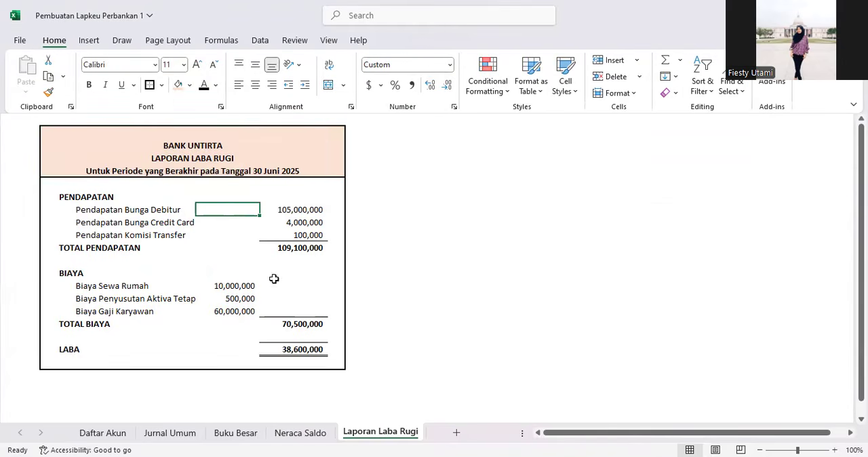
Step: Insert a new worksheet and rename it Neraca
{"action": "left_click", "coordinate": [322, 348]}
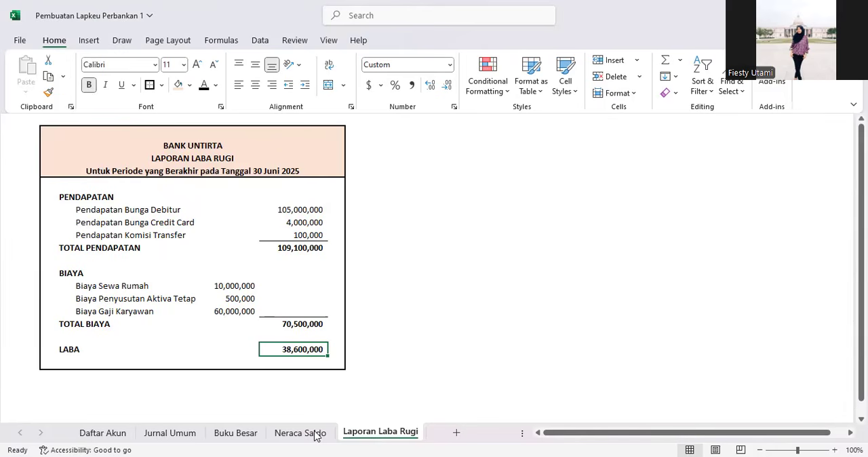
{"action": "left_click", "coordinate": [213, 323]}
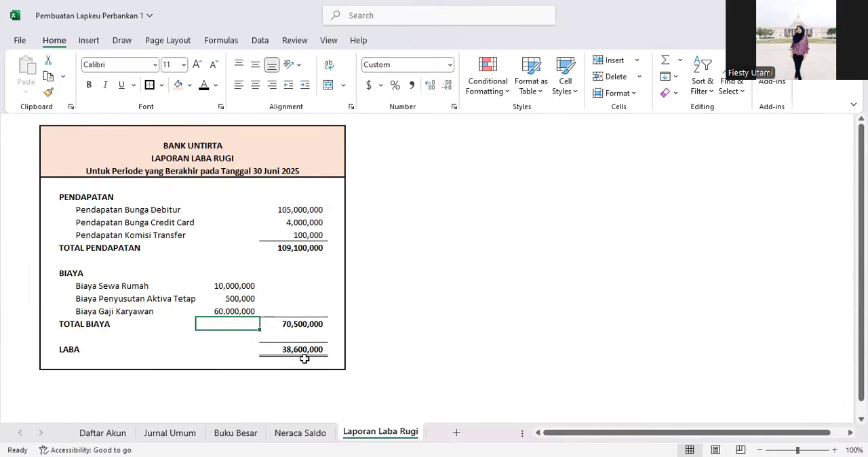
{"action": "key", "text": "shift+F11"}
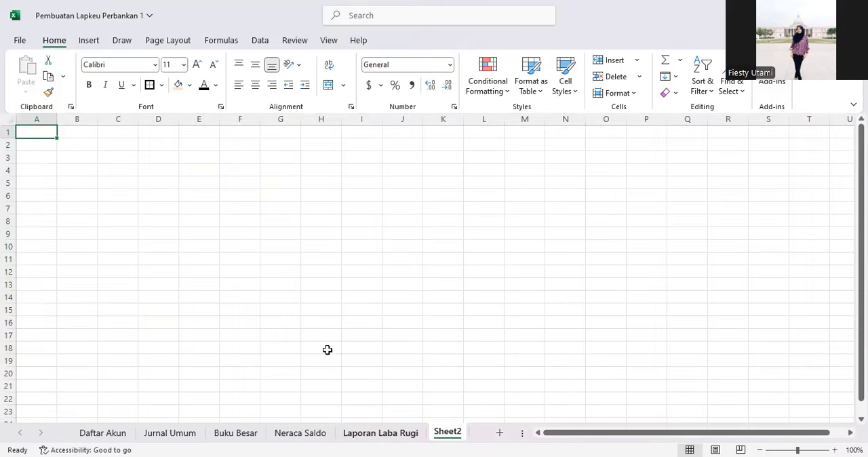
{"action": "right_click", "coordinate": [447, 432]}
{"action": "left_click", "coordinate": [500, 283]}
{"action": "type", "text": "Neraca"}
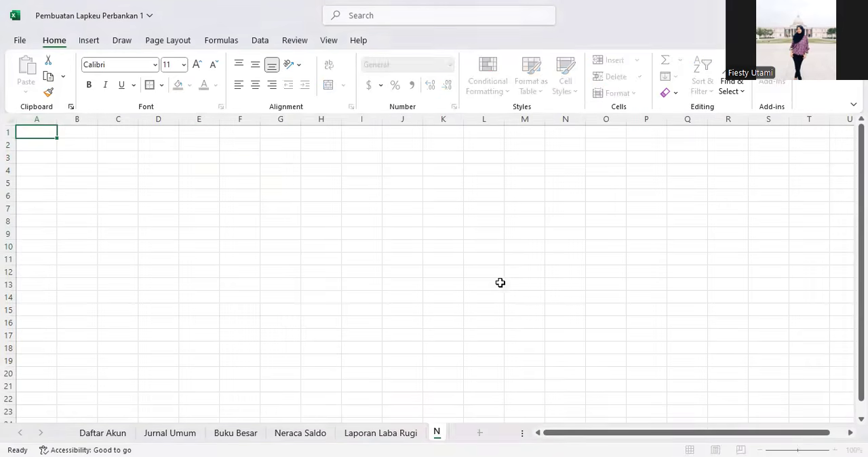
{"action": "key", "text": "Return"}
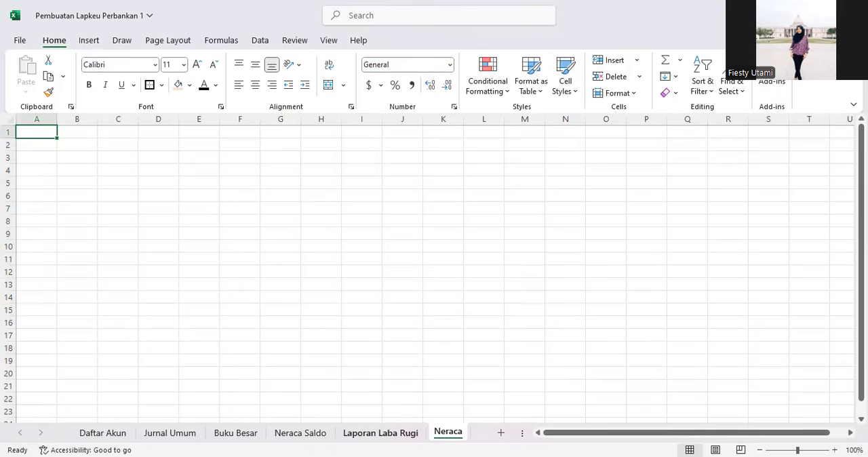
Step: Review the account balances listed in the Neraca Saldo pivot table
{"action": "left_click", "coordinate": [370, 434]}
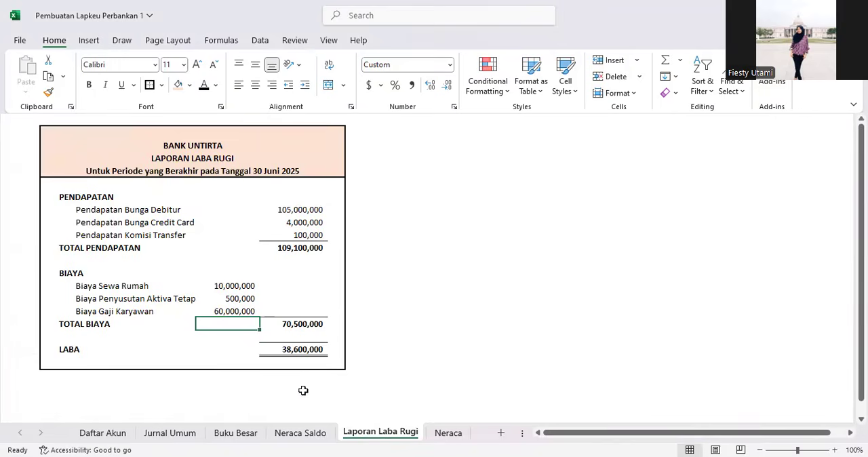
{"action": "left_click", "coordinate": [300, 433]}
{"action": "scroll", "coordinate": [228, 289], "scroll_direction": "up", "scroll_amount": 2}
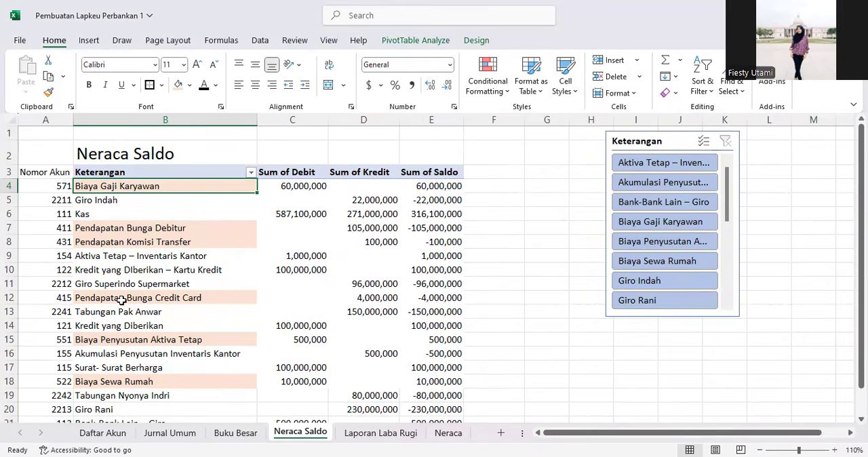
{"action": "scroll", "coordinate": [118, 316], "scroll_direction": "down", "scroll_amount": 1}
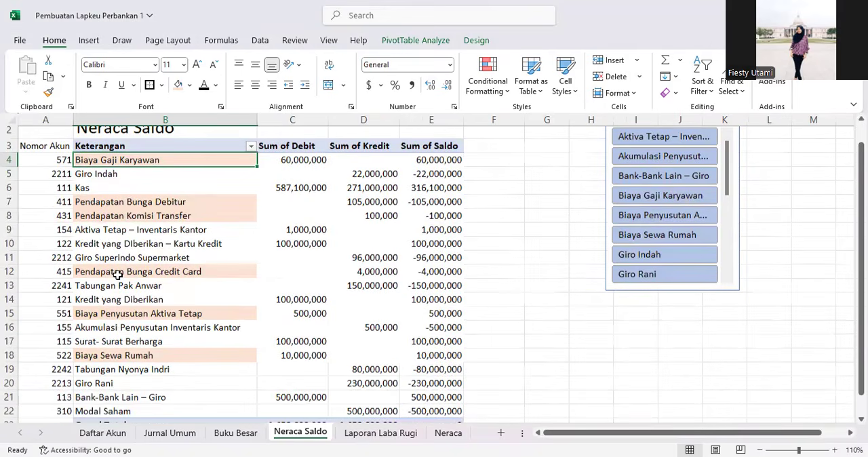
{"action": "scroll", "coordinate": [118, 275], "scroll_direction": "down", "scroll_amount": 1}
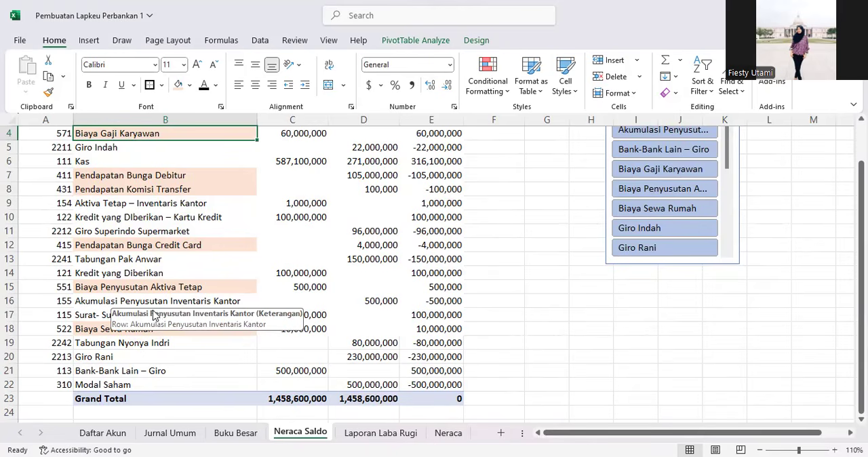
{"action": "left_click", "coordinate": [79, 326]}
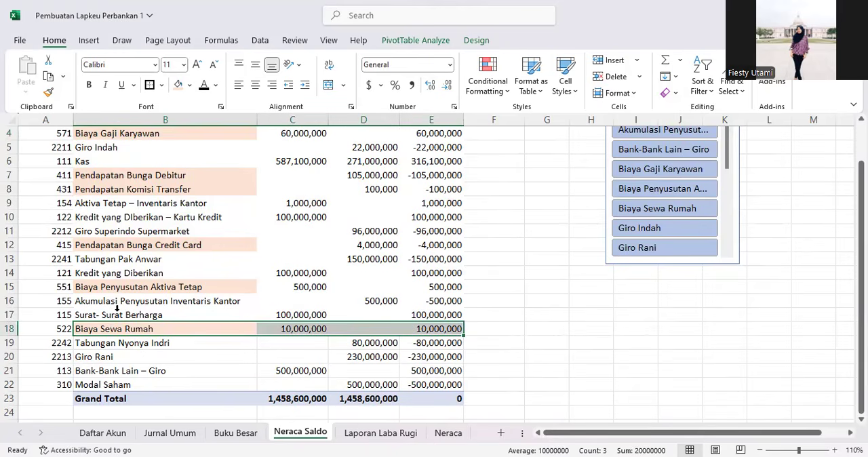
{"action": "left_click", "coordinate": [163, 371]}
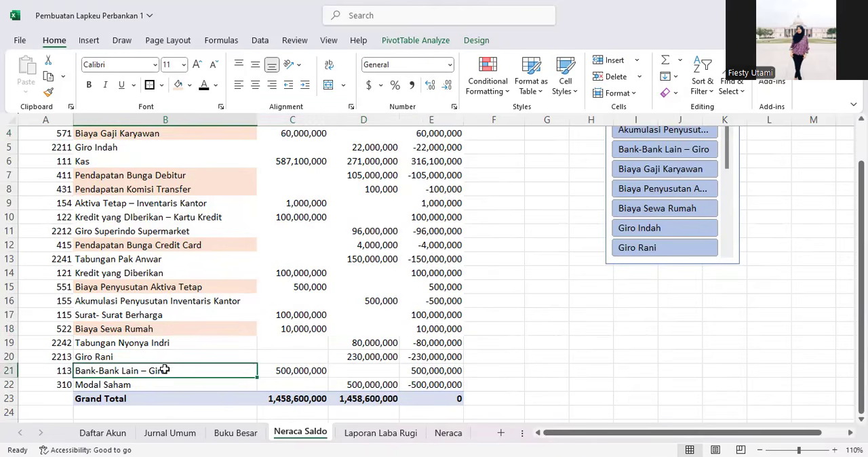
{"action": "left_click", "coordinate": [435, 439]}
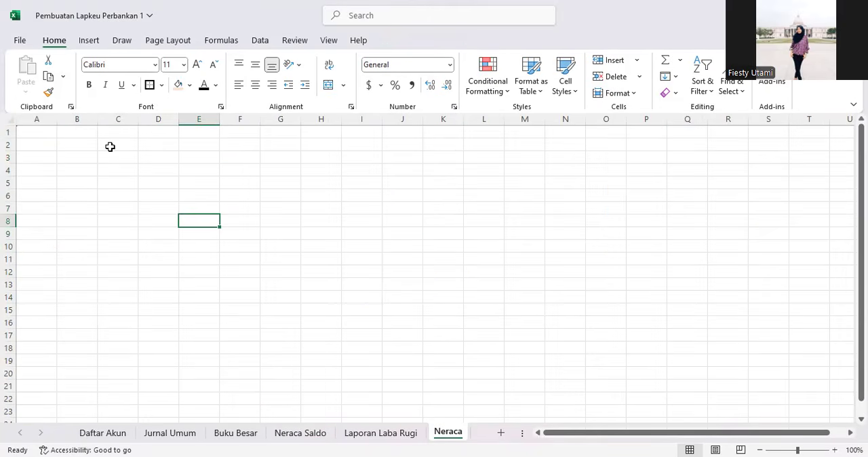
Step: Copy the title block from Laporan Laba Rugi and paste it into the Neraca sheet starting at row 2
{"action": "left_click", "coordinate": [352, 436]}
{"action": "left_click", "coordinate": [89, 171]}
{"action": "left_click_drag", "start_coordinate": [55, 133], "coordinate": [335, 171]}
{"action": "key", "text": "ctrl+c"}
{"action": "left_click", "coordinate": [448, 434]}
{"action": "left_click", "coordinate": [87, 154]}
{"action": "left_click", "coordinate": [87, 147]}
{"action": "key", "text": "Escape"}
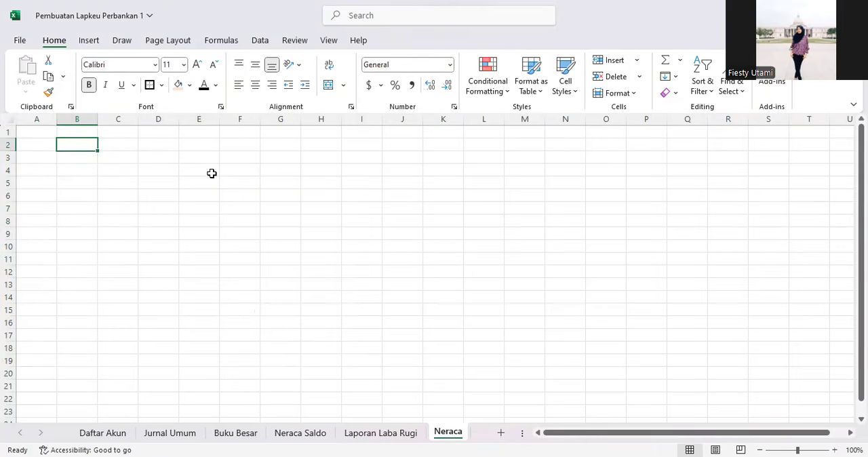
{"action": "left_click", "coordinate": [380, 433]}
{"action": "key", "text": "ctrl+c"}
{"action": "key", "text": "ctrl+Page_Down"}
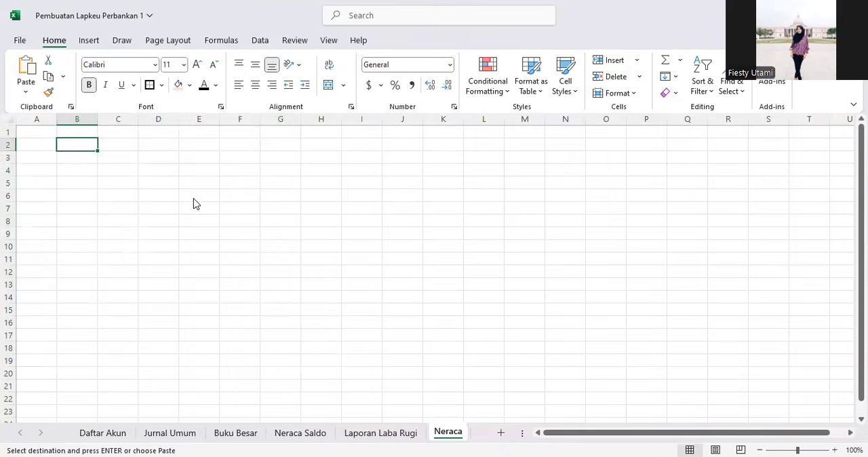
{"action": "key", "text": "ctrl+v"}
{"action": "left_click", "coordinate": [123, 210]}
{"action": "left_click", "coordinate": [201, 161]}
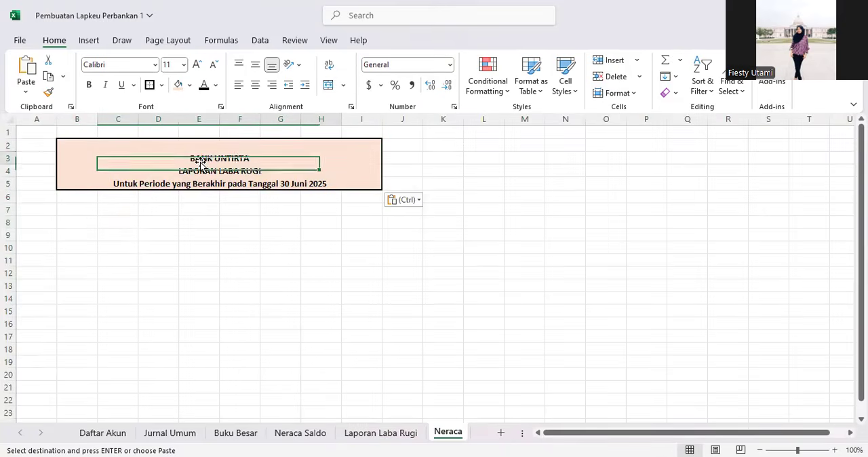
Step: Show the formula bar again on the Neraca sheet
{"action": "left_click", "coordinate": [247, 172]}
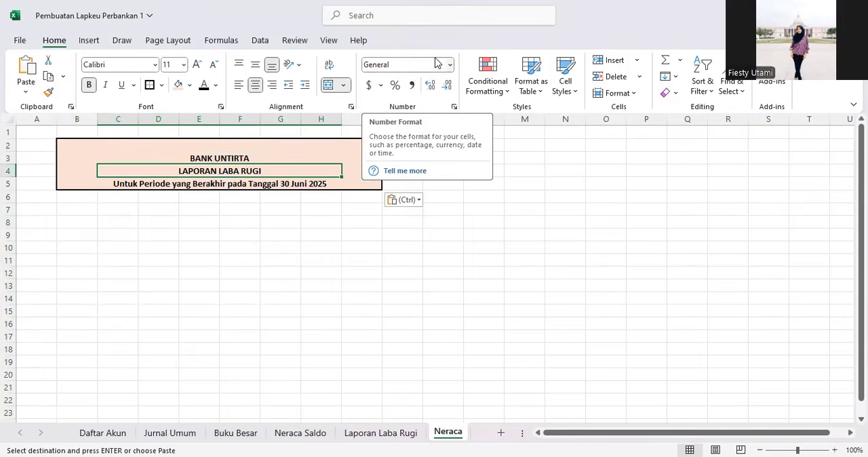
{"action": "left_click", "coordinate": [329, 40]}
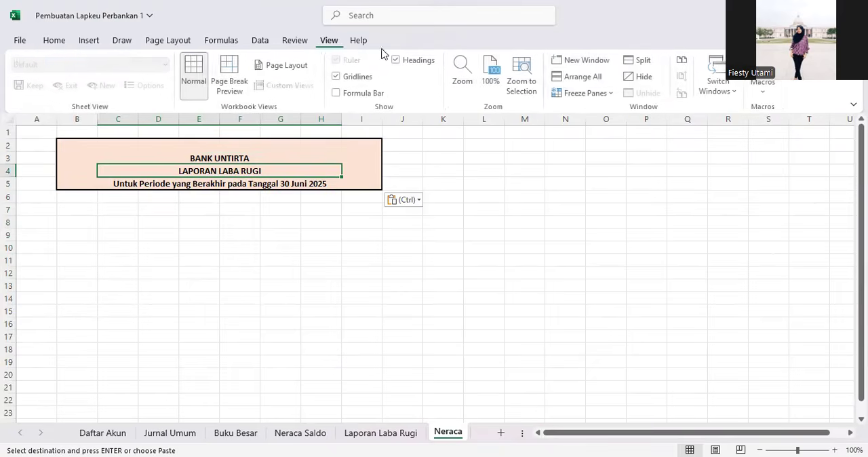
{"action": "left_click", "coordinate": [357, 93]}
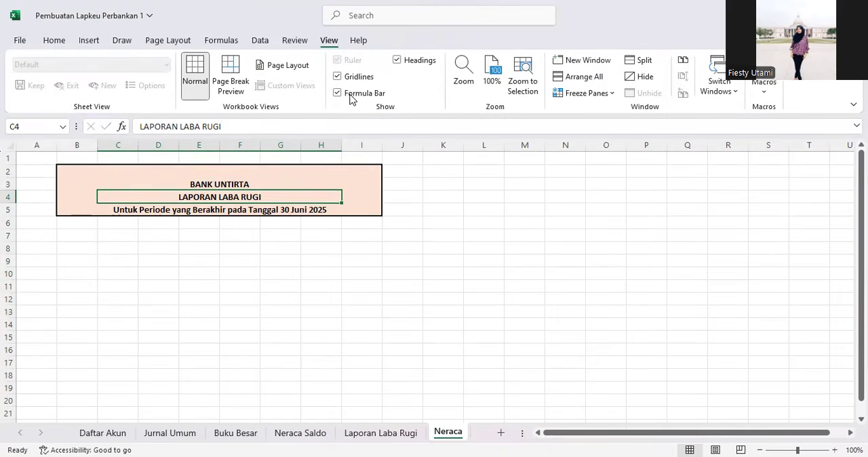
Step: Change the second title line from LAPORAN LABA RUGI to NERACA
{"action": "left_click", "coordinate": [251, 126]}
{"action": "key", "text": "BackSpace"}
{"action": "key", "text": "BackSpace"}
{"action": "key", "text": "BackSpace"}
{"action": "key", "text": "BackSpace"}
{"action": "key", "text": "BackSpace"}
{"action": "key", "text": "BackSpace"}
{"action": "key", "text": "BackSpace"}
{"action": "key", "text": "BackSpace"}
{"action": "key", "text": "BackSpace"}
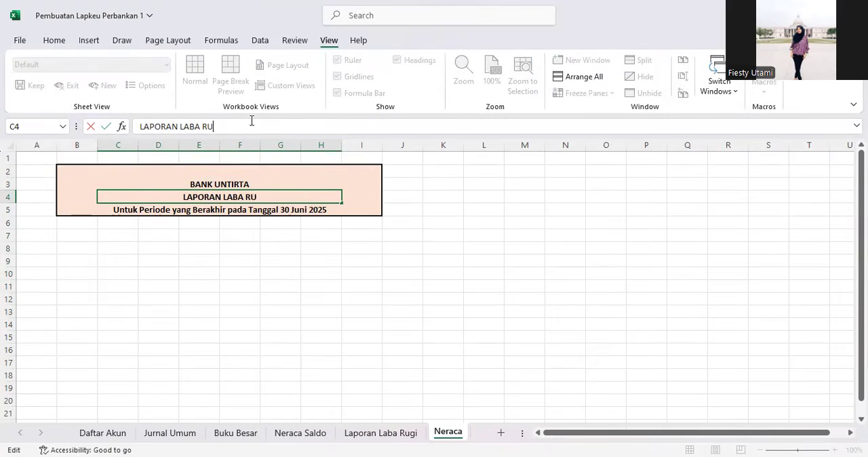
{"action": "type", "text": "nerac"}
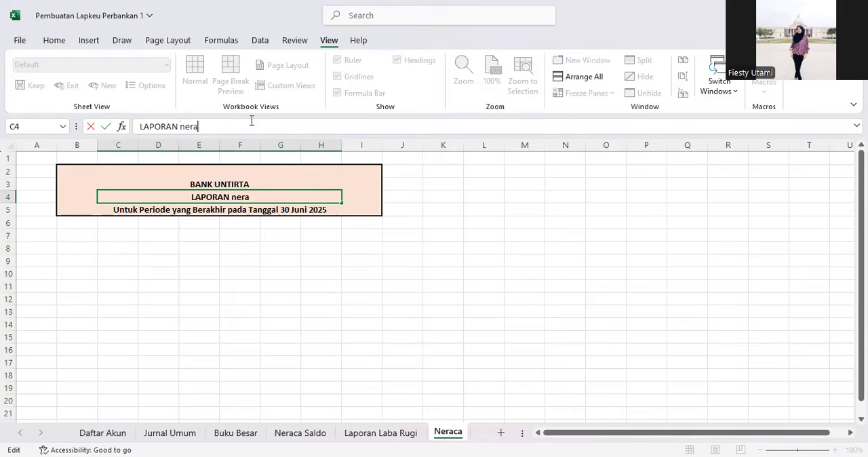
{"action": "key", "text": "BackSpace"}
{"action": "key", "text": "BackSpace"}
{"action": "key", "text": "BackSpace"}
{"action": "key", "text": "BackSpace"}
{"action": "key", "text": "BackSpace"}
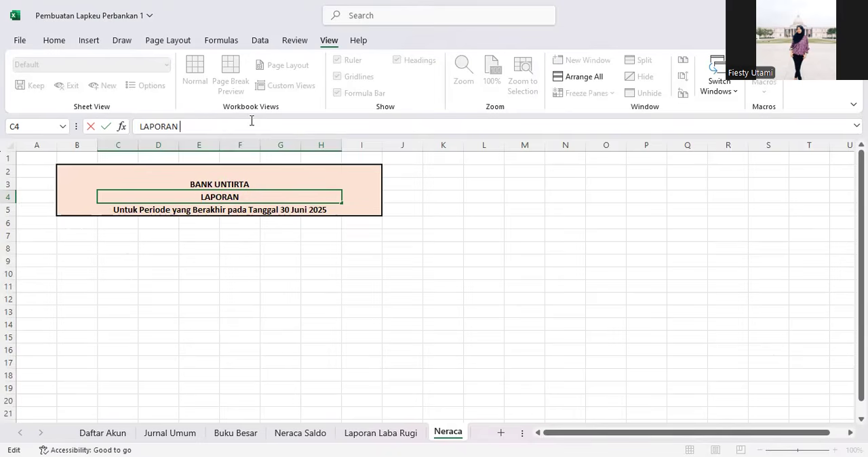
{"action": "key", "text": "BackSpace"}
{"action": "key", "text": "BackSpace"}
{"action": "key", "text": "BackSpace"}
{"action": "key", "text": "BackSpace"}
{"action": "key", "text": "BackSpace"}
{"action": "key", "text": "BackSpace"}
{"action": "key", "text": "BackSpace"}
{"action": "key", "text": "BackSpace"}
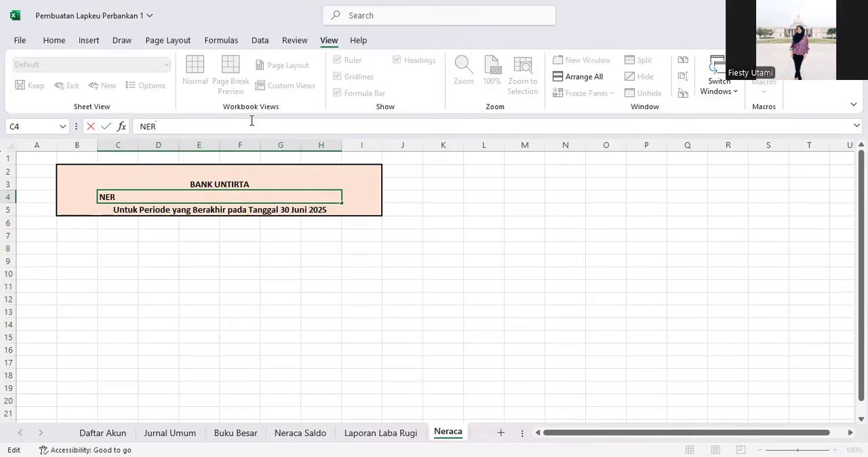
{"action": "key", "text": "Return"}
Step: Replace the period line with "Per tanggal 30 Juni 2025"
{"action": "left_click_drag", "start_coordinate": [366, 126], "coordinate": [51, 145]}
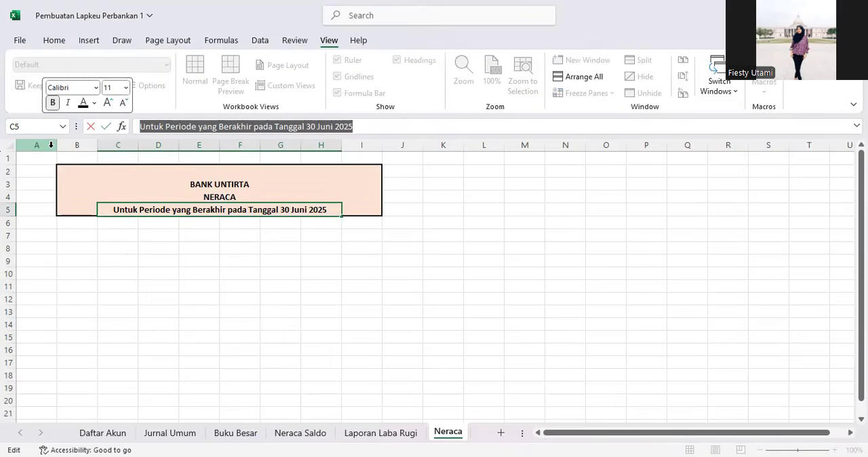
{"action": "type", "text": "er tanggal 30 Juni 202"}
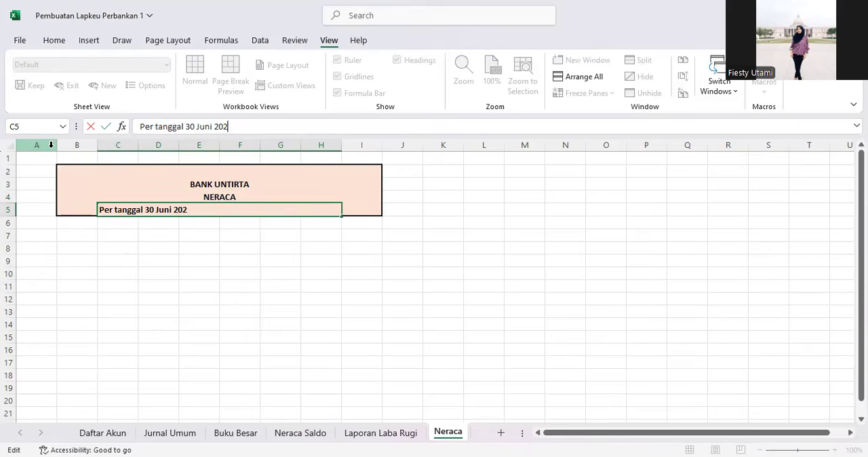
{"action": "type", "text": "5"}
{"action": "key", "text": "Return"}
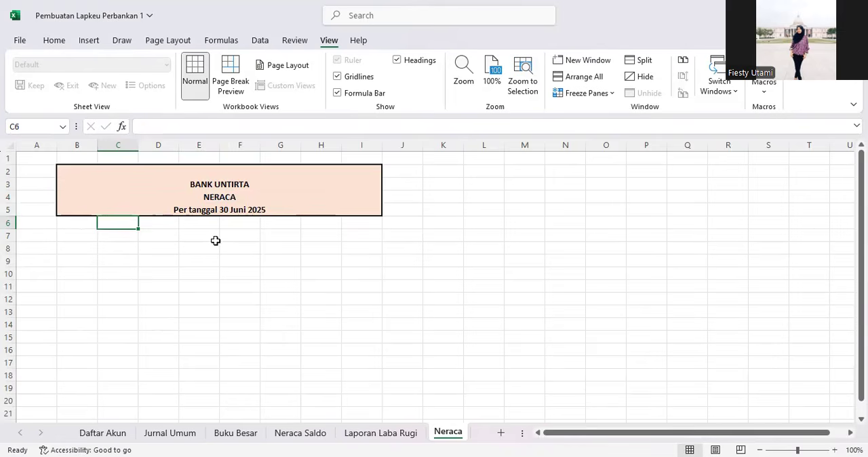
Step: Narrow columns B and F on the Neraca sheet
{"action": "left_click", "coordinate": [110, 246]}
{"action": "left_click", "coordinate": [75, 237]}
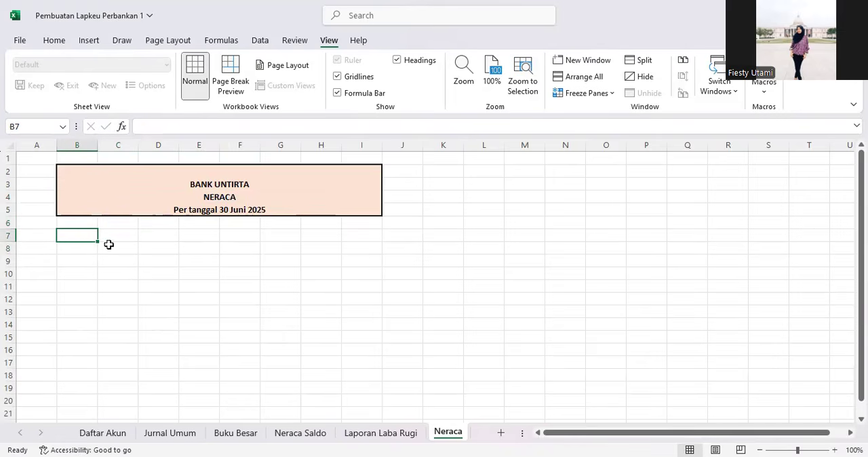
{"action": "left_click_drag", "start_coordinate": [98, 141], "coordinate": [69, 141]}
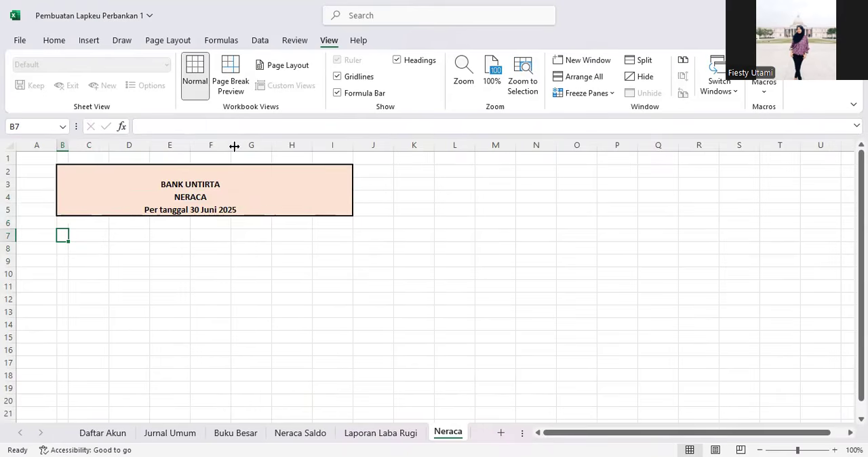
{"action": "left_click_drag", "start_coordinate": [231, 145], "coordinate": [201, 147]}
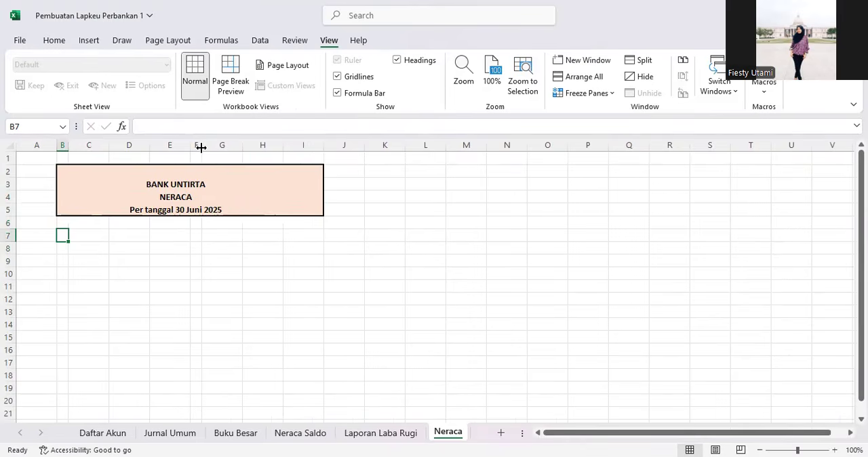
{"action": "left_click", "coordinate": [85, 236]}
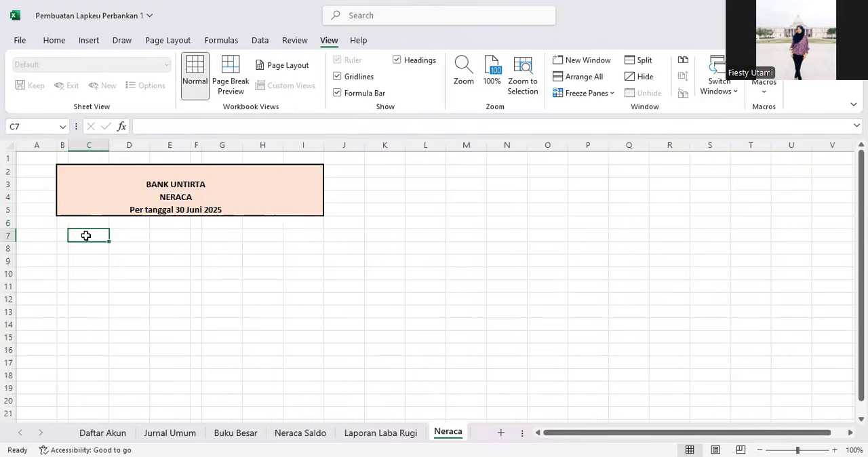
Step: Enter the section headings ASSET in B7 and LIABILITIES in F7 on the Neraca sheet
{"action": "left_click", "coordinate": [63, 235]}
{"action": "type", "text": "ASSET"}
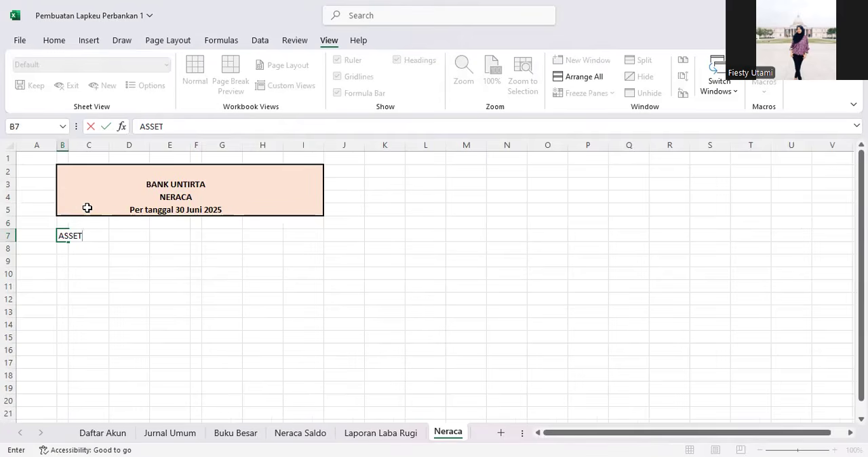
{"action": "key", "text": "Return"}
{"action": "key", "text": "Right"}
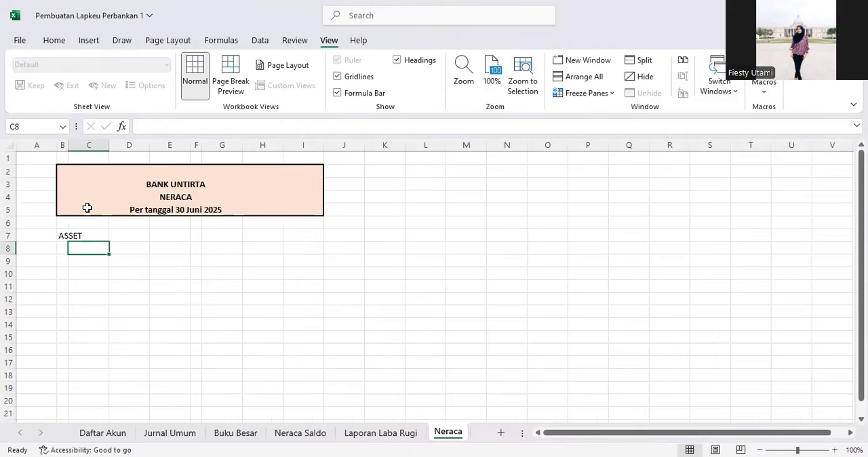
{"action": "key", "text": "Right"}
{"action": "key", "text": "Right"}
{"action": "key", "text": "Right"}
{"action": "key", "text": "Up"}
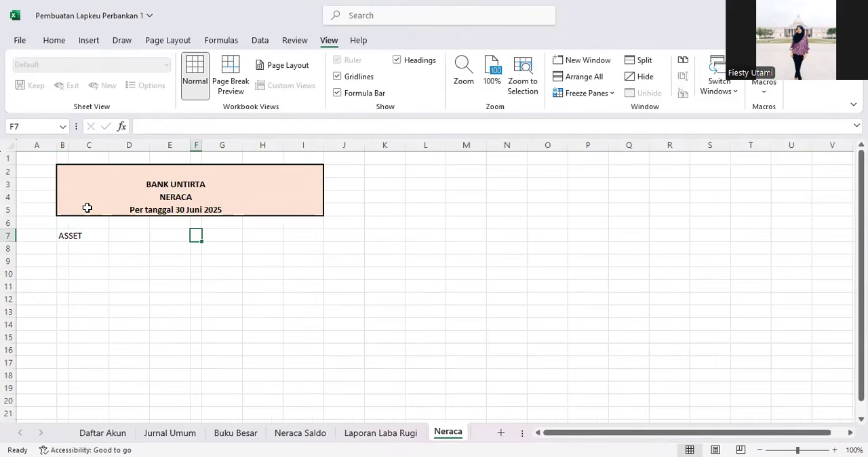
{"action": "type", "text": "LIABILITIES"}
{"action": "key", "text": "Return"}
Step: Enter the EKUITAS heading in F12 below LIABILITIES
{"action": "key", "text": "Down"}
{"action": "key", "text": "Down"}
{"action": "key", "text": "Down"}
{"action": "key", "text": "Down"}
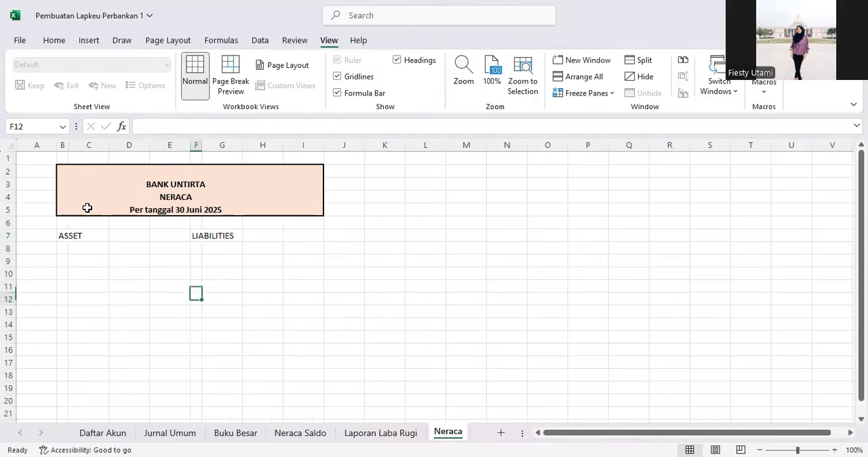
{"action": "type", "text": "e"}
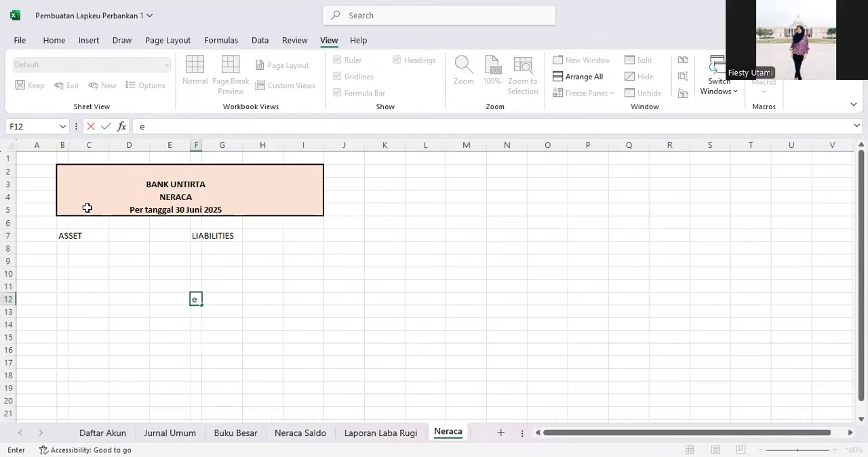
{"action": "type", "text": "EKUITAS"}
{"action": "key", "text": "Return"}
Step: Copy the account name Kas from the Neraca Saldo sheet into C8 under ASSET
{"action": "key", "text": "Up"}
{"action": "key", "text": "Up"}
{"action": "key", "text": "Up"}
{"action": "key", "text": "Up"}
{"action": "key", "text": "Up"}
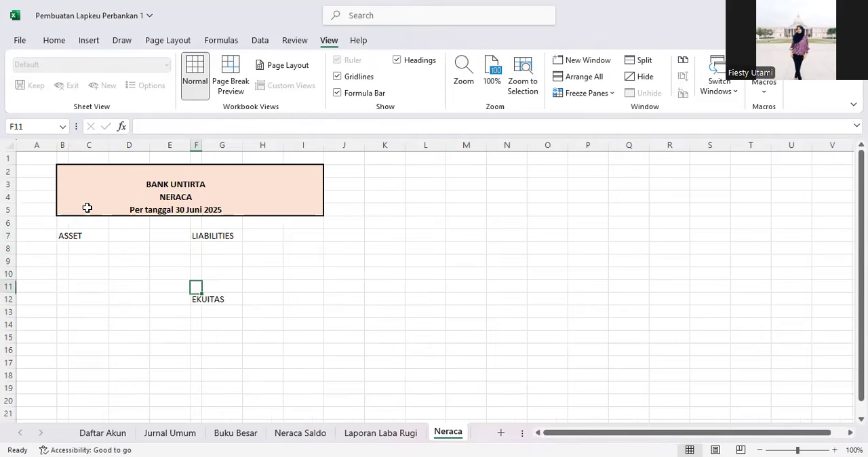
{"action": "key", "text": "Left"}
{"action": "key", "text": "Left"}
{"action": "key", "text": "Left"}
{"action": "key", "text": "Left"}
{"action": "key", "text": "Right"}
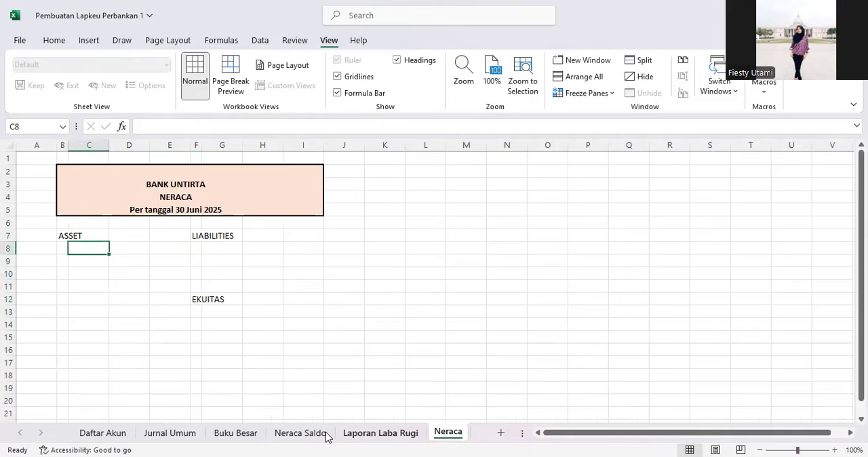
{"action": "left_click", "coordinate": [292, 437]}
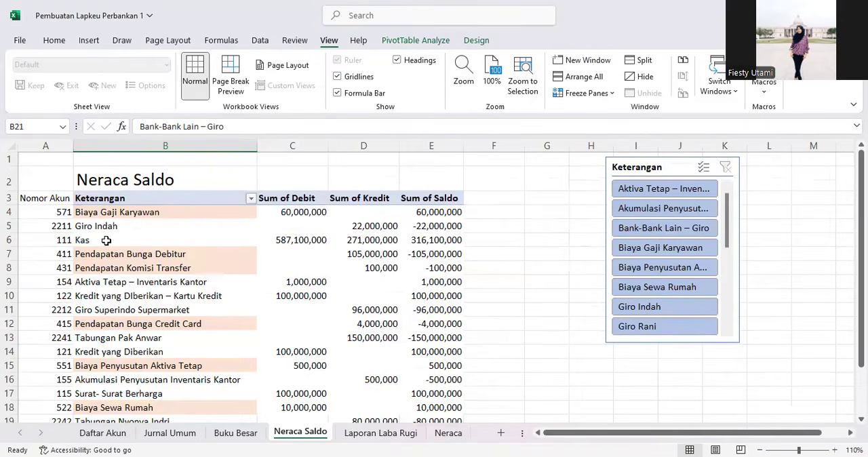
{"action": "left_click", "coordinate": [87, 240]}
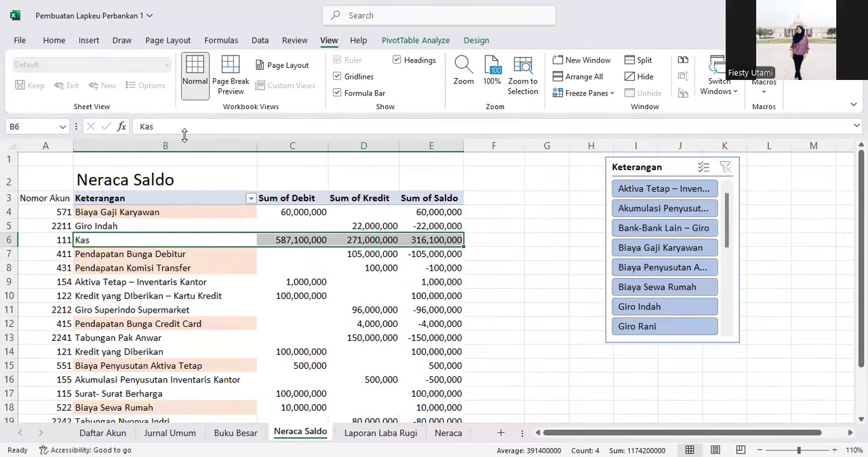
{"action": "left_click", "coordinate": [189, 295]}
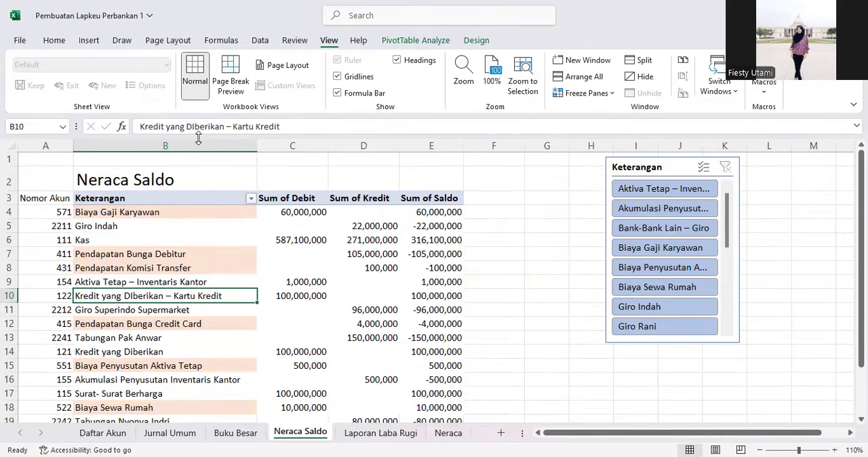
{"action": "left_click", "coordinate": [152, 234]}
{"action": "left_click", "coordinate": [142, 229]}
{"action": "left_click", "coordinate": [144, 240]}
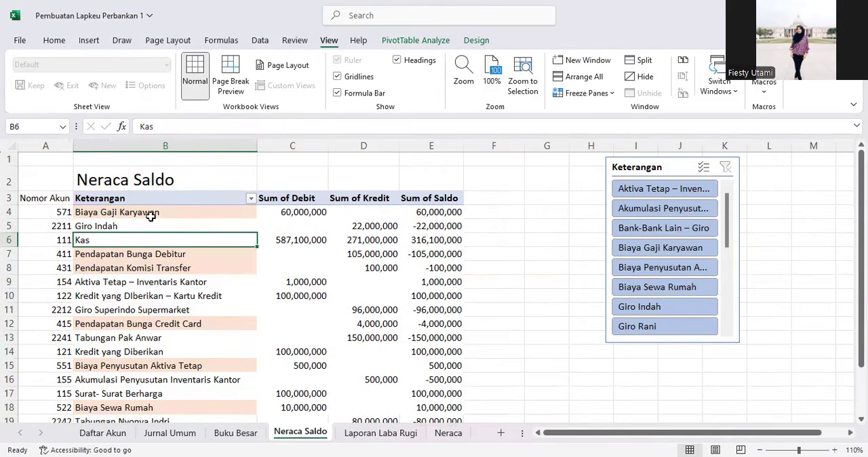
{"action": "double_click", "coordinate": [167, 131]}
{"action": "key", "text": "ctrl+c"}
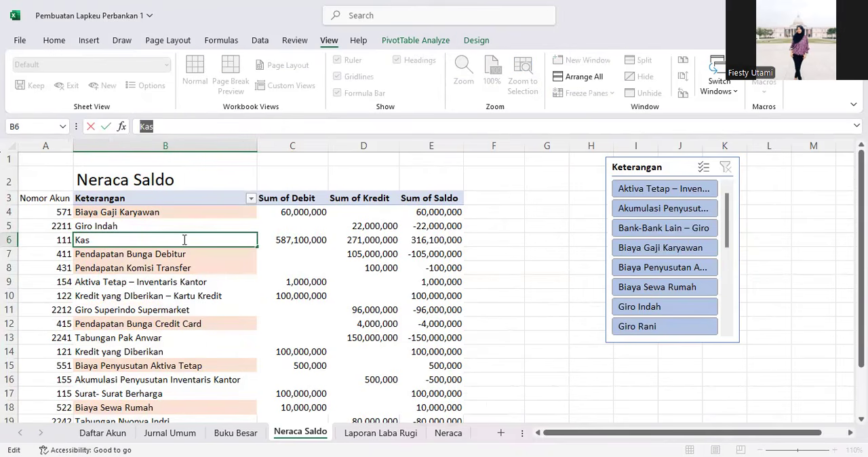
{"action": "left_click", "coordinate": [215, 278]}
{"action": "key", "text": "ctrl+Page_Down"}
{"action": "key", "text": "ctrl+Page_Down"}
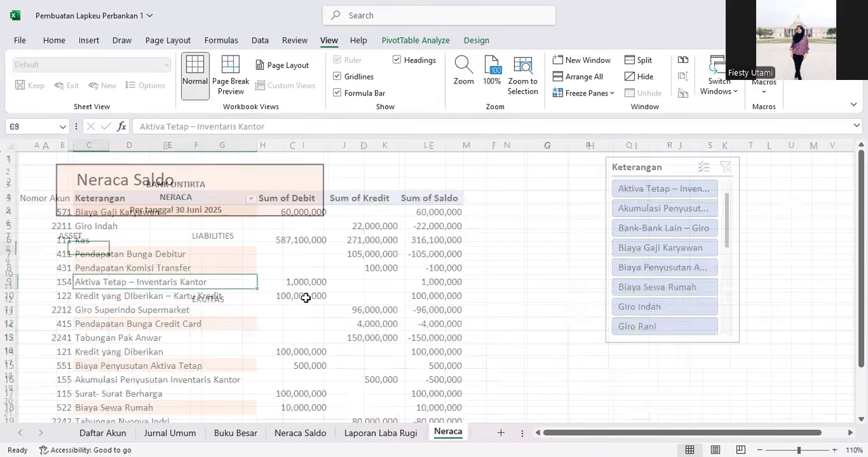
{"action": "left_click", "coordinate": [166, 124]}
{"action": "key", "text": "ctrl+v"}
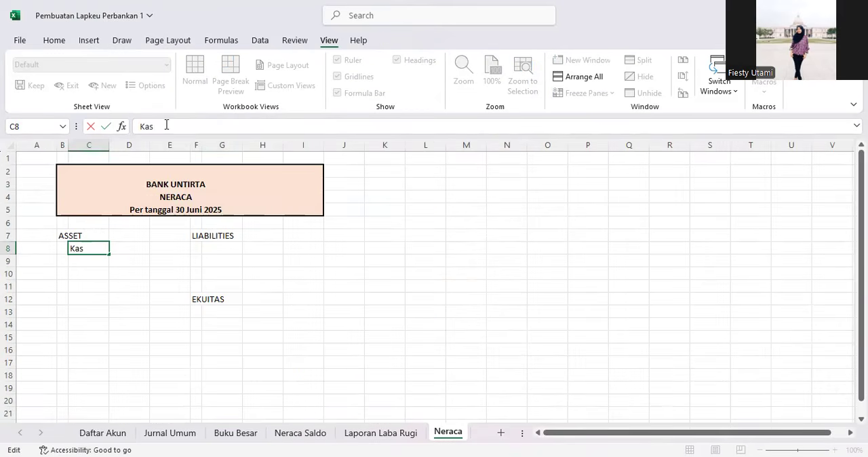
{"action": "key", "text": "Return"}
Step: Mark the Kas row on the Neraca Saldo sheet with the orange fill colour as already used
{"action": "left_click", "coordinate": [300, 433]}
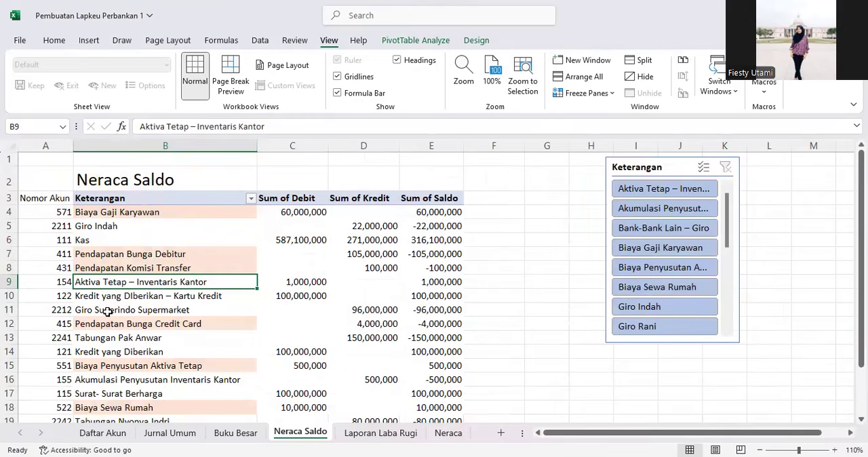
{"action": "left_click_drag", "start_coordinate": [88, 239], "coordinate": [434, 240]}
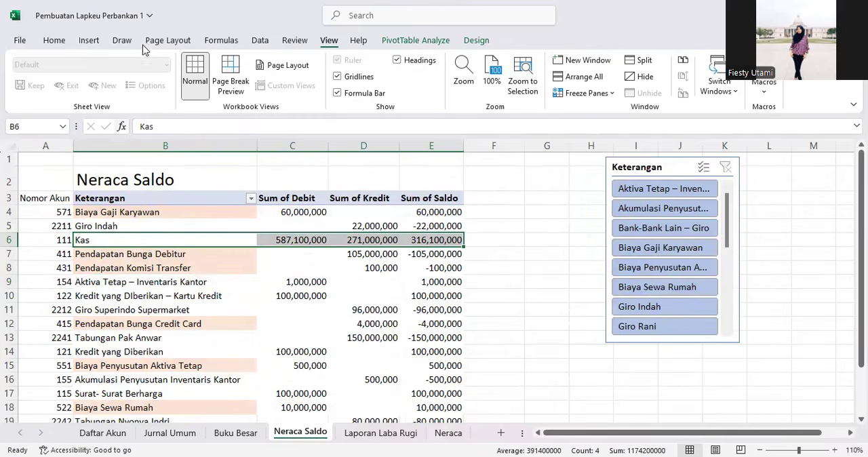
{"action": "left_click", "coordinate": [55, 40]}
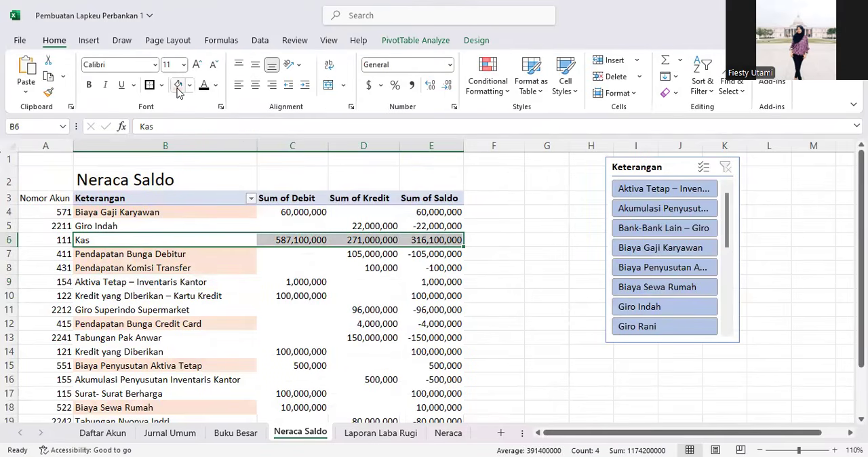
{"action": "left_click", "coordinate": [178, 88]}
{"action": "left_click", "coordinate": [169, 298]}
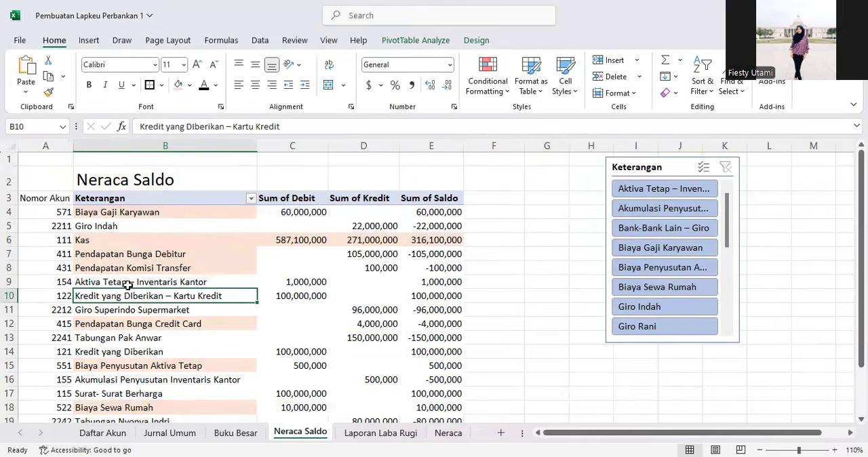
{"action": "key", "text": "ctrl+z"}
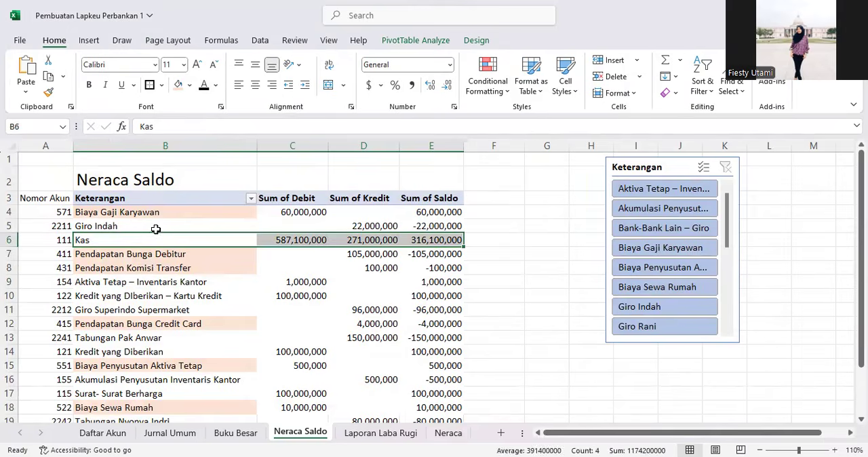
{"action": "left_click", "coordinate": [131, 262]}
{"action": "left_click", "coordinate": [137, 235]}
{"action": "left_click", "coordinate": [46, 236]}
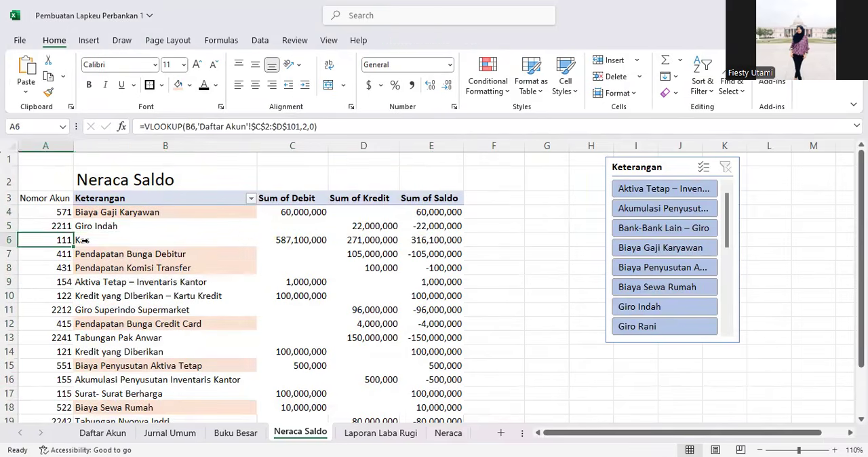
{"action": "left_click", "coordinate": [85, 240]}
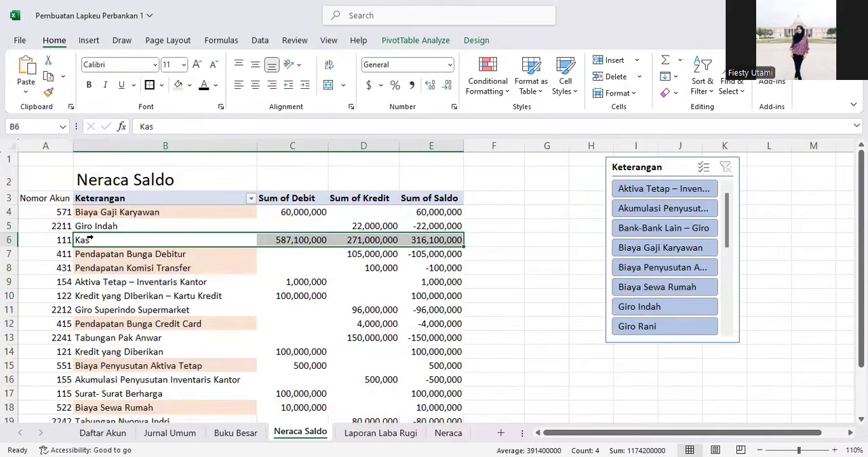
{"action": "left_click", "coordinate": [178, 85]}
{"action": "left_click", "coordinate": [175, 268]}
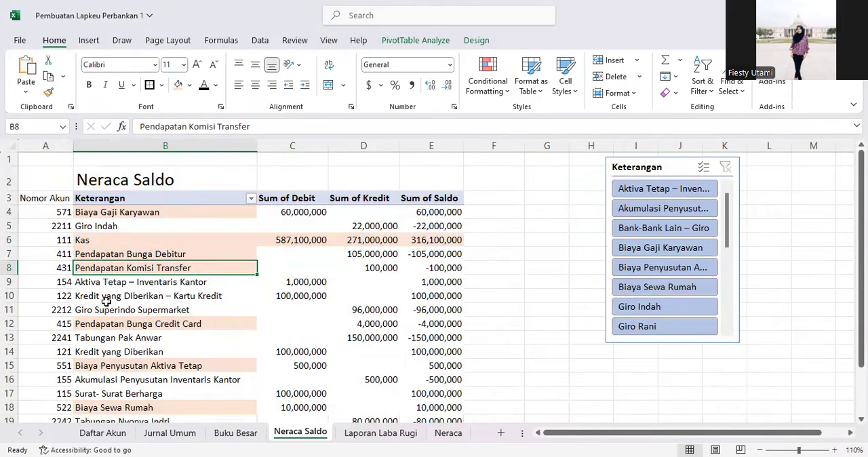
Step: Copy Bank-Bank Lain – Giro from the Neraca Saldo sheet into C9 under Kas
{"action": "scroll", "coordinate": [106, 301], "scroll_direction": "down", "scroll_amount": 1}
{"action": "scroll", "coordinate": [105, 304], "scroll_direction": "down", "scroll_amount": 1}
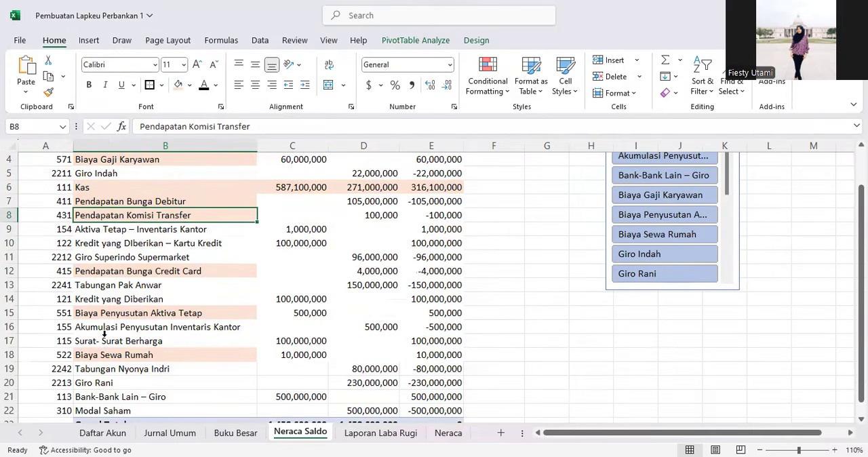
{"action": "left_click", "coordinate": [109, 398]}
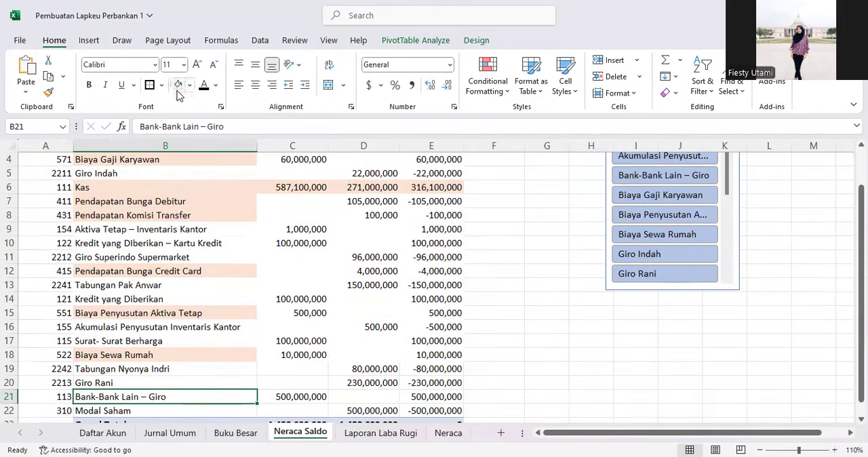
{"action": "left_click_drag", "start_coordinate": [212, 127], "coordinate": [107, 124]}
{"action": "key", "text": "ctrl+c"}
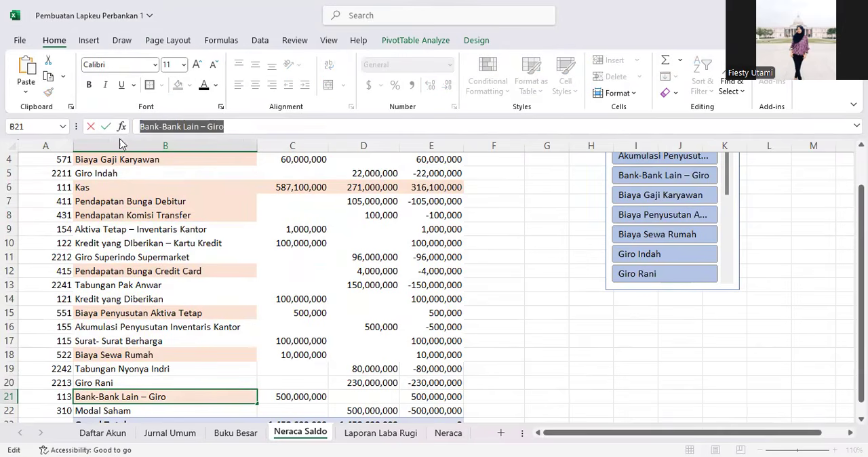
{"action": "left_click", "coordinate": [448, 433]}
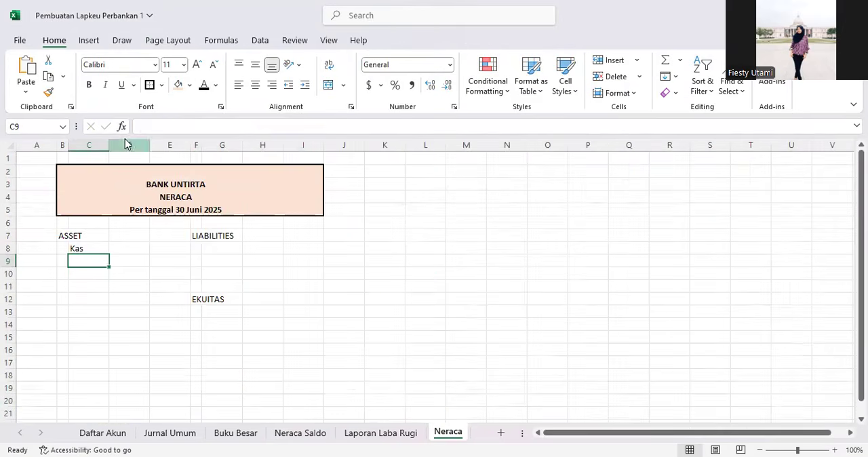
{"action": "left_click", "coordinate": [145, 122]}
{"action": "key", "text": "ctrl+v"}
{"action": "left_click", "coordinate": [129, 309]}
{"action": "left_click", "coordinate": [95, 274]}
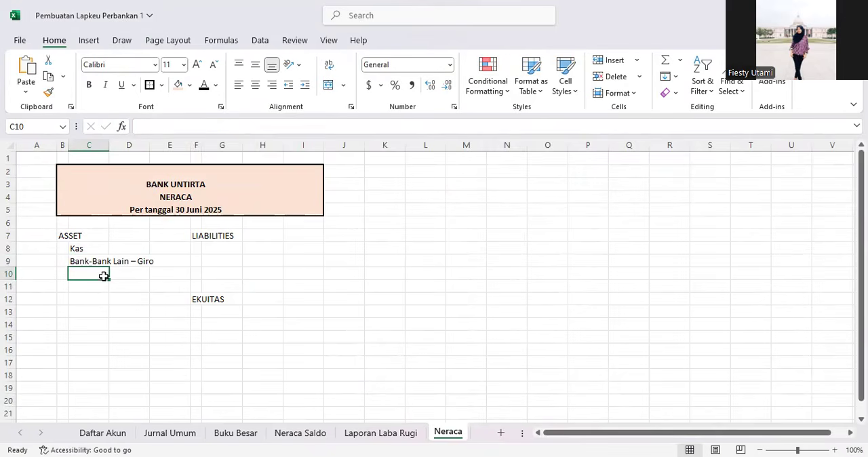
Step: Copy Surat- Surat Berharga from the Neraca Saldo sheet into C10 on the Neraca sheet
{"action": "left_click", "coordinate": [300, 433]}
{"action": "scroll", "coordinate": [139, 326], "scroll_direction": "down", "scroll_amount": 1}
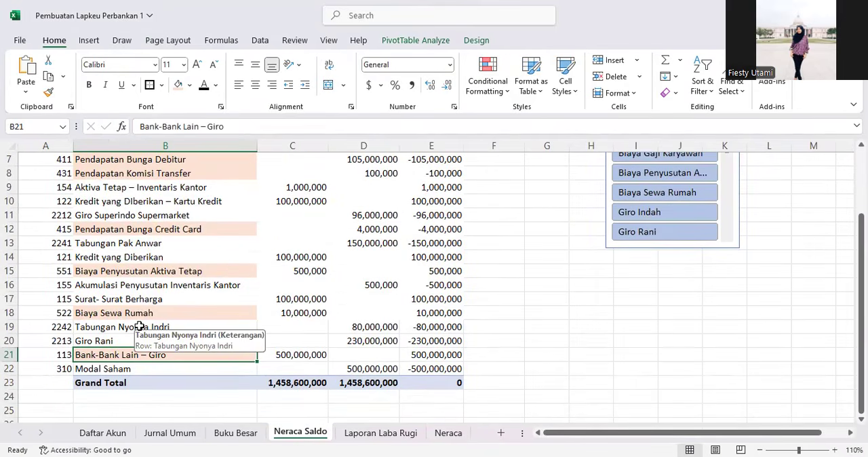
{"action": "left_click", "coordinate": [80, 299]}
{"action": "left_click", "coordinate": [222, 126]}
{"action": "left_click_drag", "start_coordinate": [222, 126], "coordinate": [140, 126]}
{"action": "key", "text": "ctrl+c"}
{"action": "left_click", "coordinate": [448, 433]}
{"action": "left_click", "coordinate": [152, 128]}
{"action": "key", "text": "ctrl+v"}
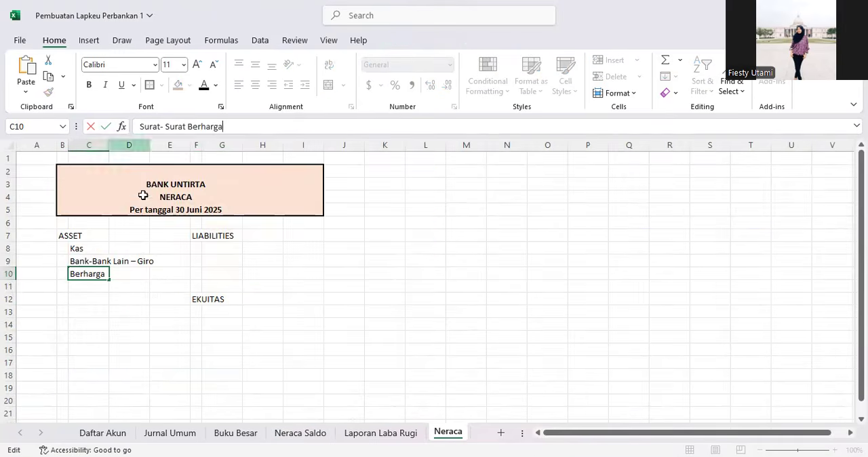
{"action": "left_click", "coordinate": [130, 311]}
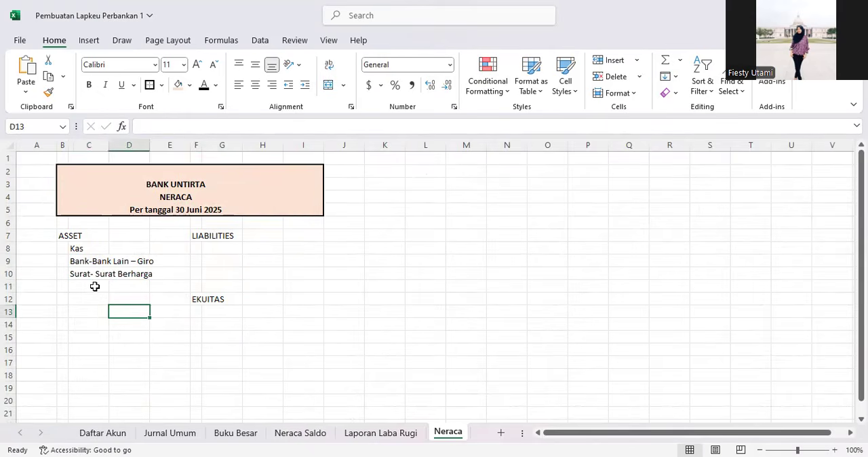
Step: Fill the Surat- Surat Berharga row on the Neraca Saldo sheet with the orange colour
{"action": "left_click", "coordinate": [309, 434]}
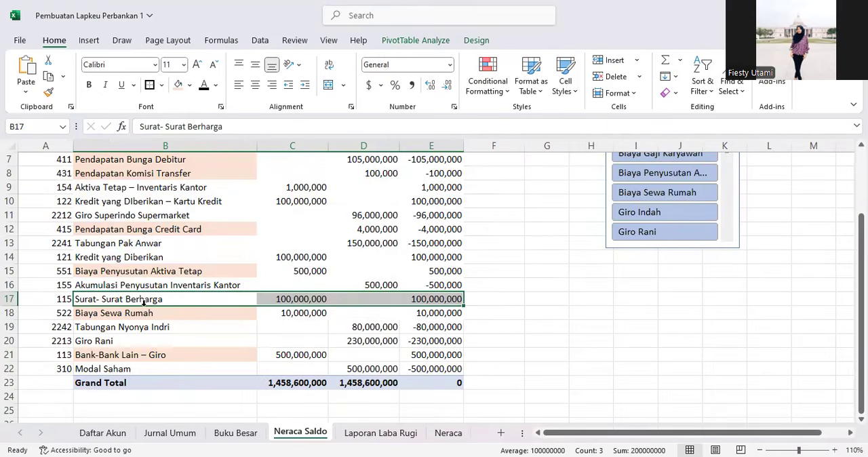
{"action": "scroll", "coordinate": [143, 303], "scroll_direction": "up", "scroll_amount": 2}
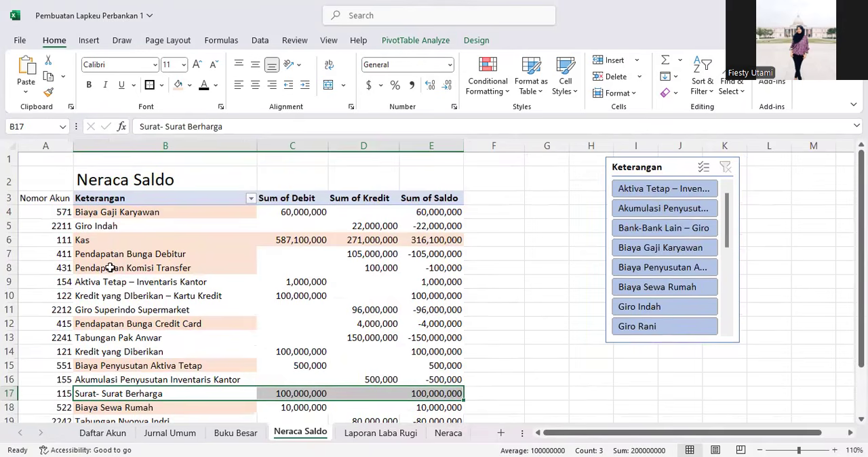
{"action": "left_click", "coordinate": [178, 85]}
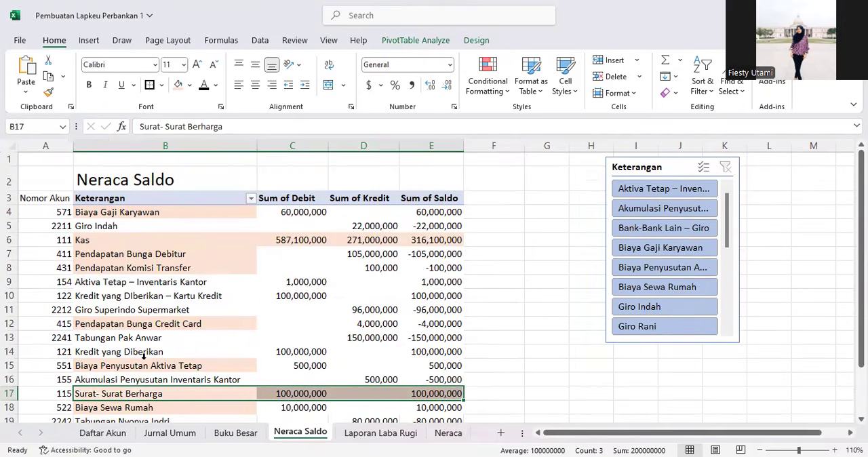
Step: Copy Kredit yang Diberikan from the Neraca Saldo sheet into C11 on the Neraca sheet
{"action": "left_click", "coordinate": [97, 379]}
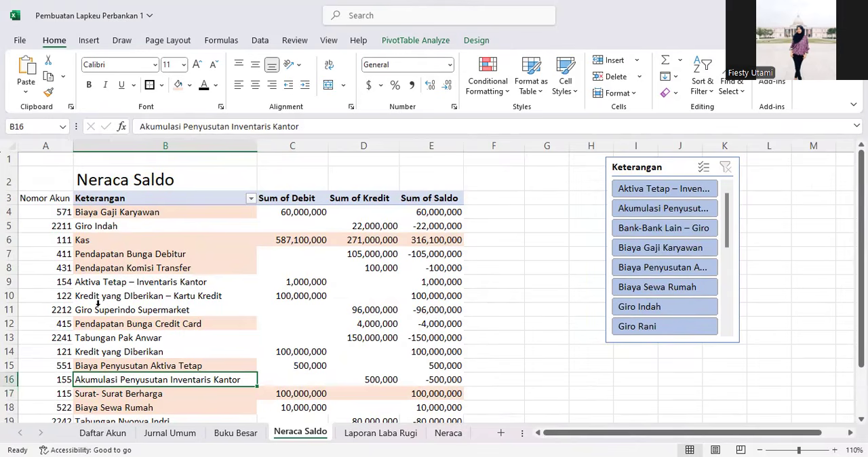
{"action": "left_click", "coordinate": [109, 351]}
{"action": "left_click", "coordinate": [241, 126]}
{"action": "left_click_drag", "start_coordinate": [134, 132], "coordinate": [130, 129]}
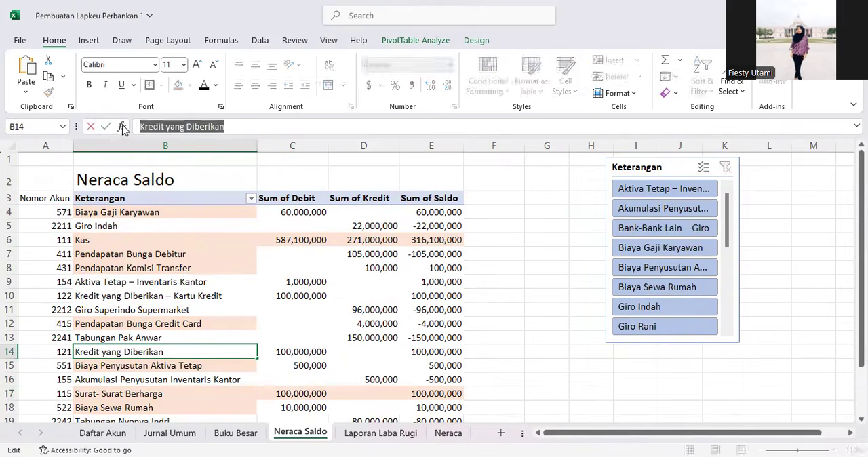
{"action": "left_click", "coordinate": [448, 431]}
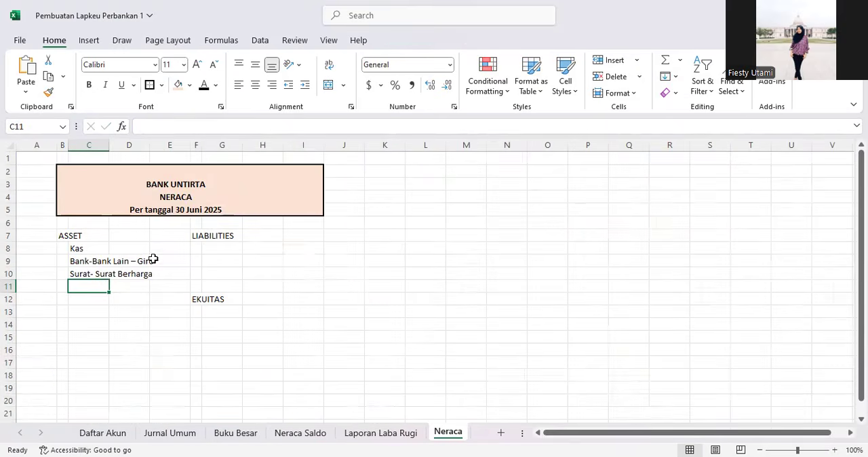
{"action": "key", "text": "ctrl+v"}
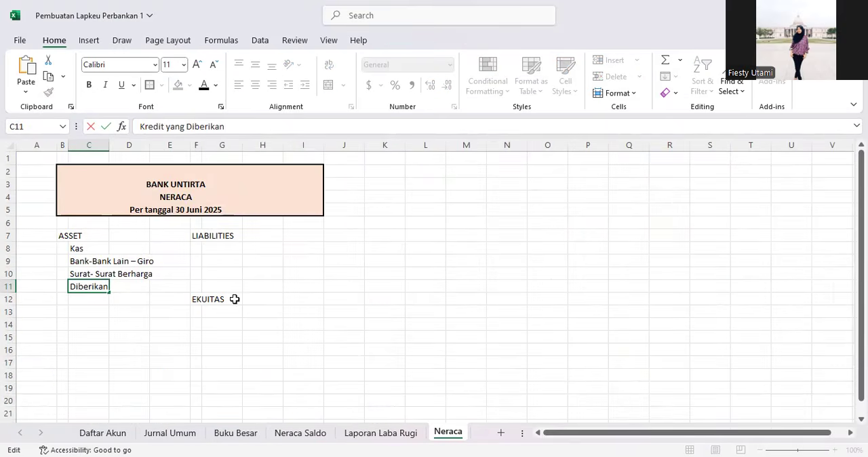
Step: Copy Kredit yang DIberikan – Kartu Kredit from the Neraca Saldo sheet into C12 on the Neraca sheet
{"action": "left_click", "coordinate": [300, 432]}
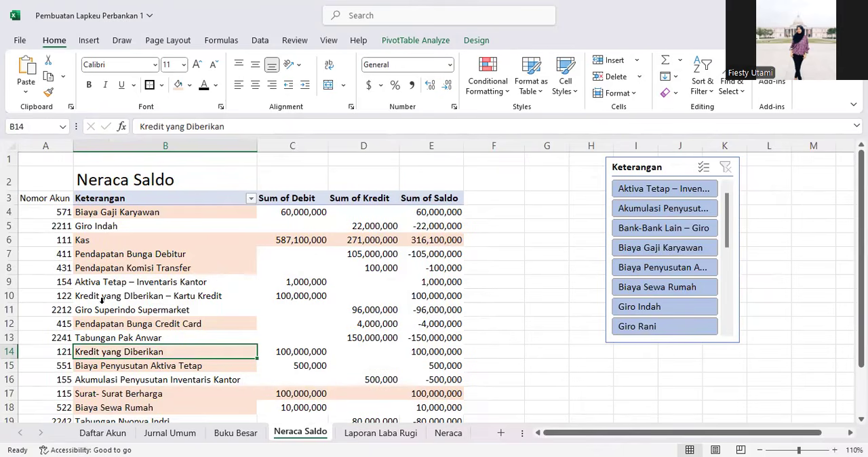
{"action": "left_click", "coordinate": [102, 299]}
{"action": "left_click_drag", "start_coordinate": [298, 127], "coordinate": [53, 126]}
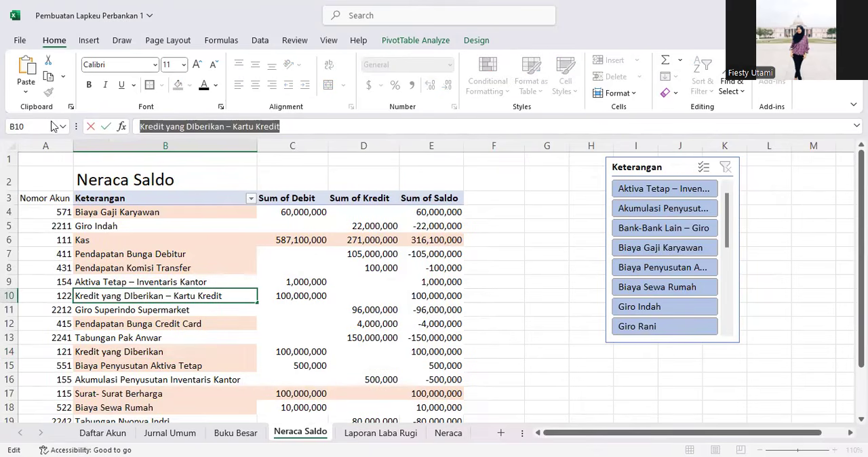
{"action": "left_click", "coordinate": [448, 433]}
{"action": "left_click", "coordinate": [90, 297]}
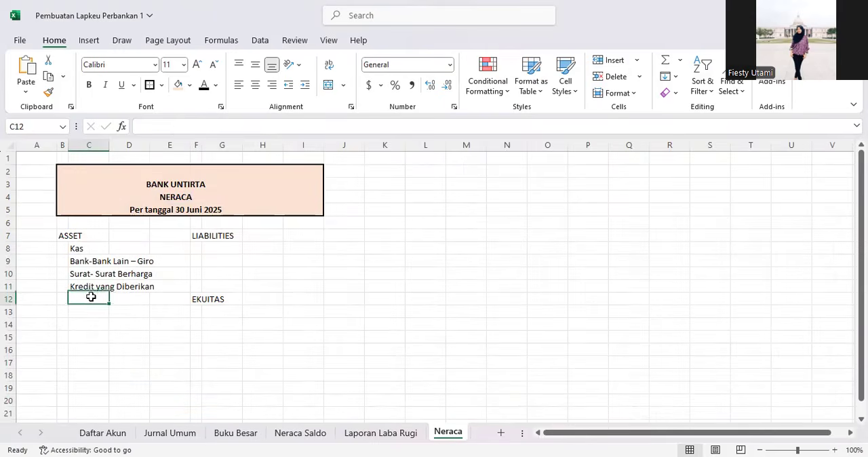
{"action": "left_click", "coordinate": [169, 127]}
{"action": "key", "text": "ctrl+v"}
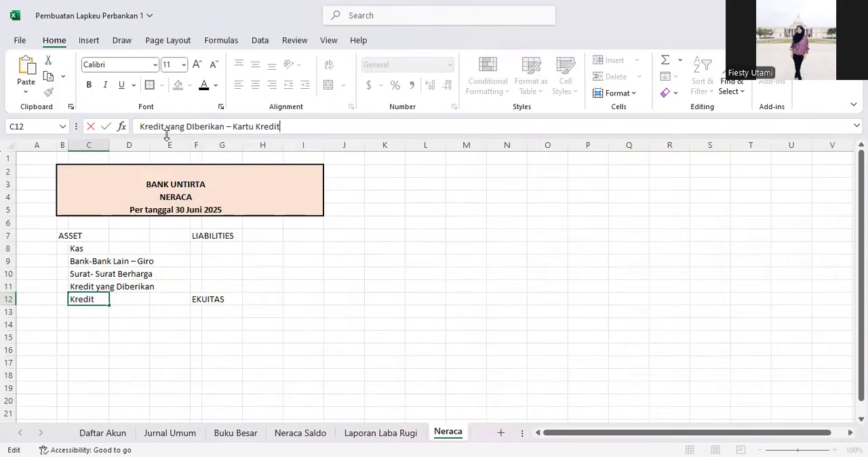
Step: Copy Aktiva Tetap – Inventaris Kantor from the Neraca Saldo sheet into C13 on the Neraca sheet
{"action": "left_click", "coordinate": [305, 435]}
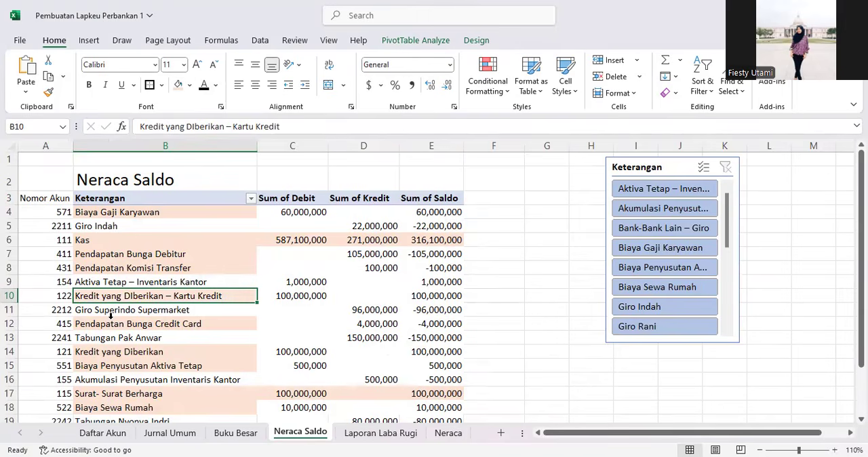
{"action": "scroll", "coordinate": [110, 316], "scroll_direction": "down", "scroll_amount": 1}
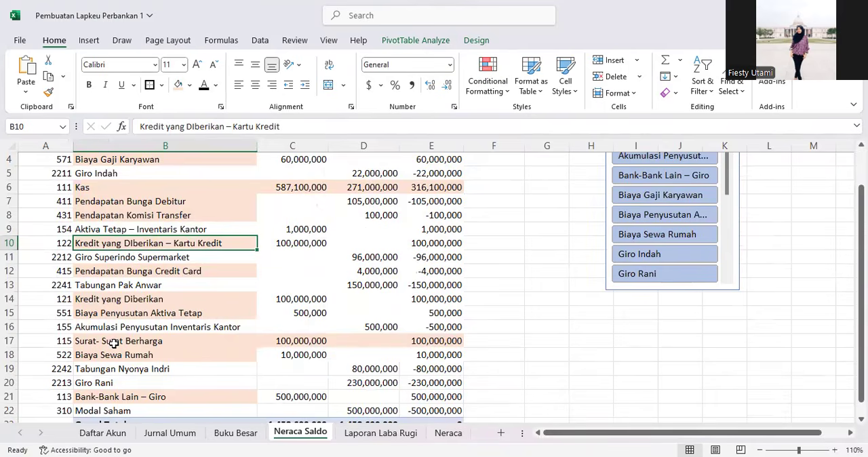
{"action": "scroll", "coordinate": [113, 343], "scroll_direction": "down", "scroll_amount": 1}
{"action": "scroll", "coordinate": [117, 326], "scroll_direction": "up", "scroll_amount": 1}
{"action": "left_click", "coordinate": [110, 229]}
{"action": "left_click_drag", "start_coordinate": [286, 124], "coordinate": [139, 126]}
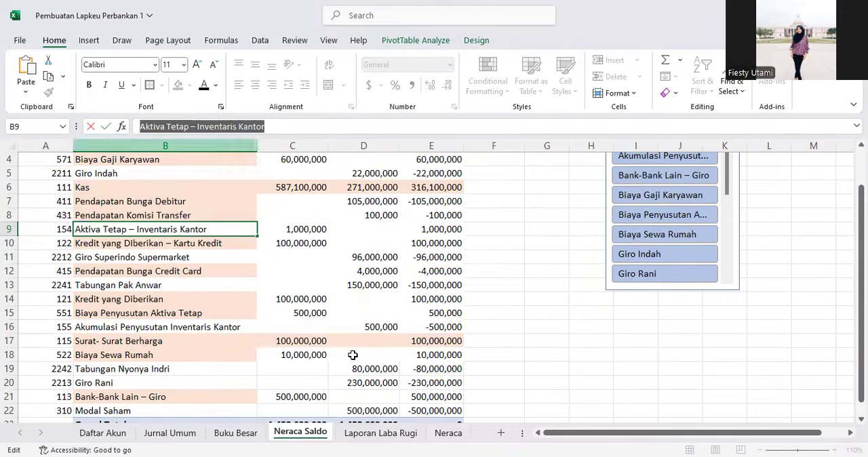
{"action": "left_click", "coordinate": [449, 433]}
{"action": "left_click", "coordinate": [89, 312]}
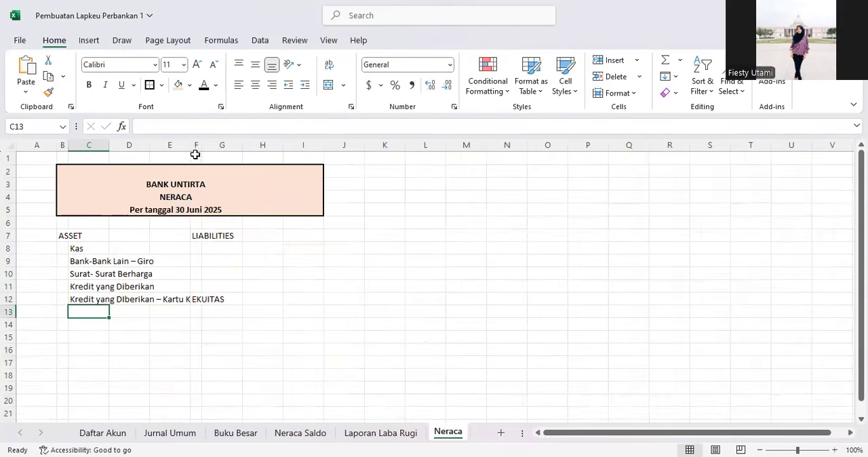
{"action": "left_click", "coordinate": [188, 126]}
{"action": "key", "text": "ctrl+v"}
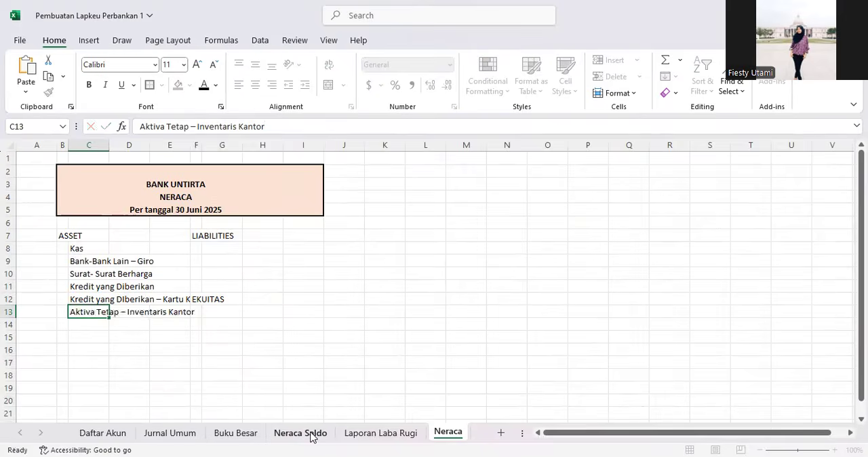
Step: Copy Akumulasi Penyusutan Inventaris Kantor from the Neraca Saldo sheet into C14 on the Neraca sheet
{"action": "left_click", "coordinate": [311, 436]}
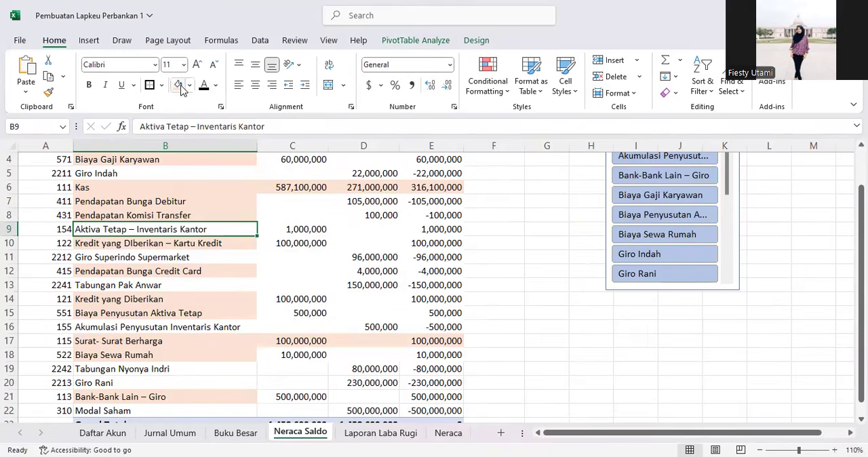
{"action": "left_click", "coordinate": [109, 329]}
{"action": "left_click_drag", "start_coordinate": [302, 126], "coordinate": [126, 129]}
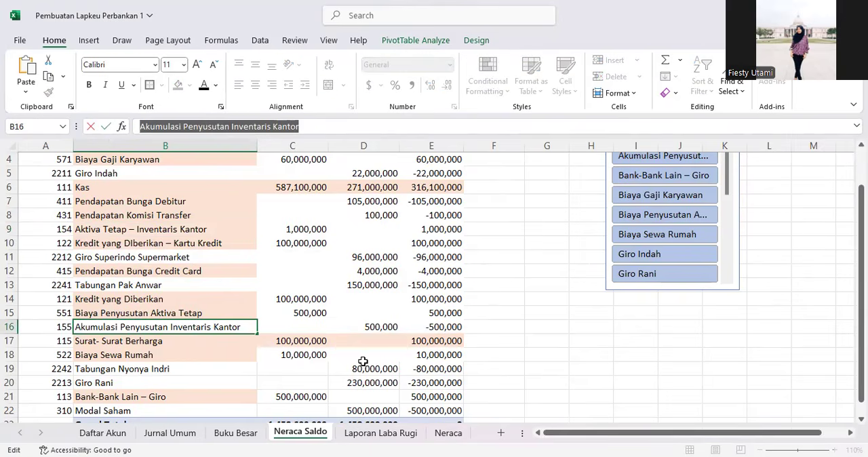
{"action": "left_click", "coordinate": [448, 433]}
{"action": "left_click", "coordinate": [94, 325]}
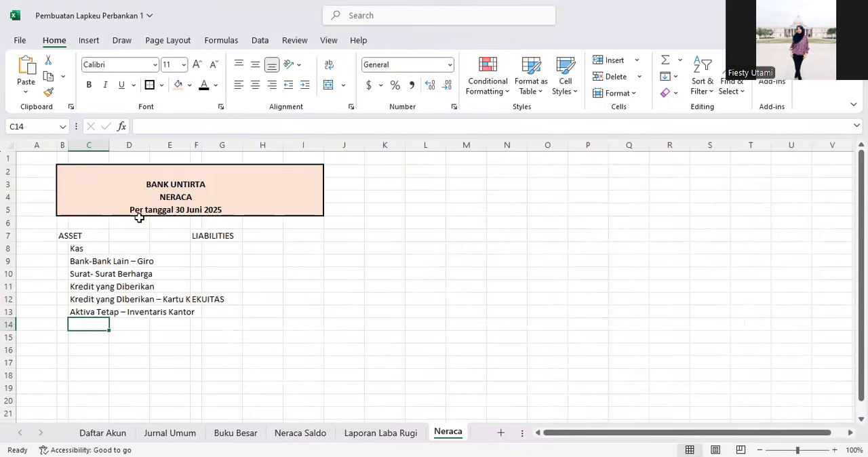
{"action": "key", "text": "ctrl+v"}
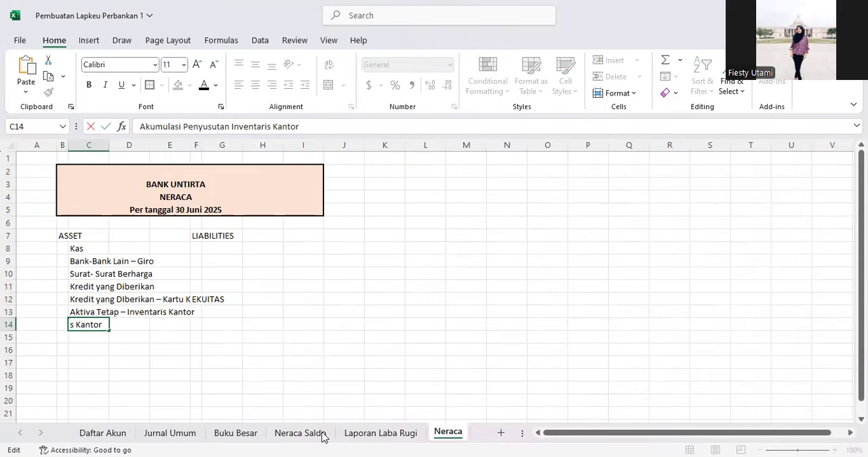
Step: Review the remaining account rows on the Neraca Saldo sheet before returning to the Neraca sheet
{"action": "left_click", "coordinate": [323, 434]}
{"action": "scroll", "coordinate": [153, 320], "scroll_direction": "up", "scroll_amount": 1}
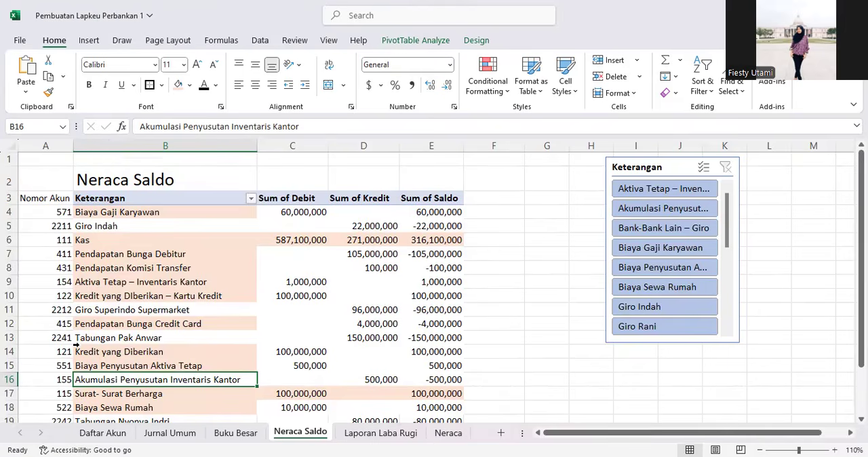
{"action": "scroll", "coordinate": [76, 345], "scroll_direction": "down", "scroll_amount": 1}
{"action": "scroll", "coordinate": [72, 353], "scroll_direction": "down", "scroll_amount": 1}
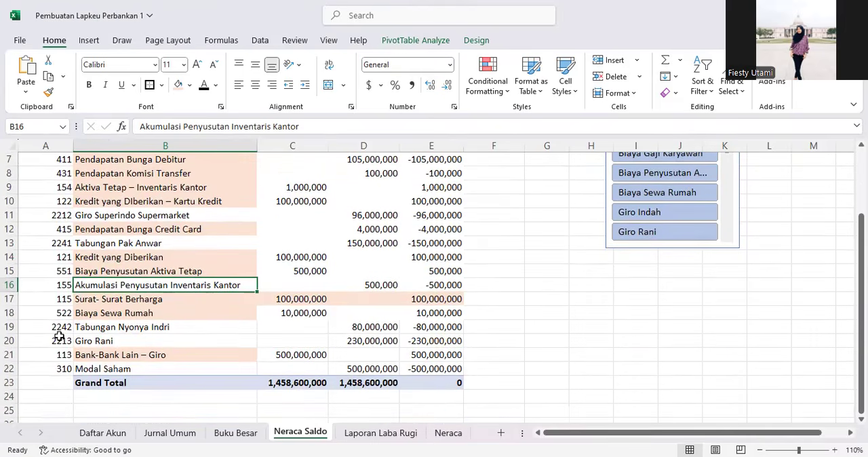
{"action": "left_click", "coordinate": [79, 347]}
{"action": "left_click", "coordinate": [142, 330]}
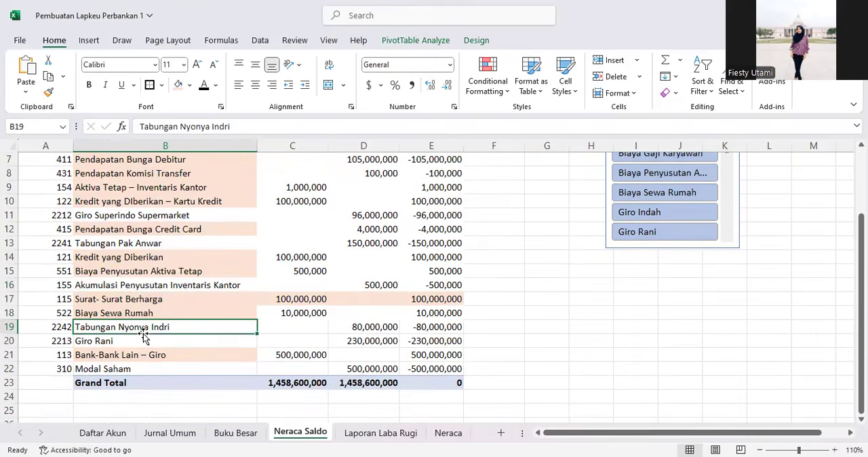
{"action": "left_click", "coordinate": [145, 283]}
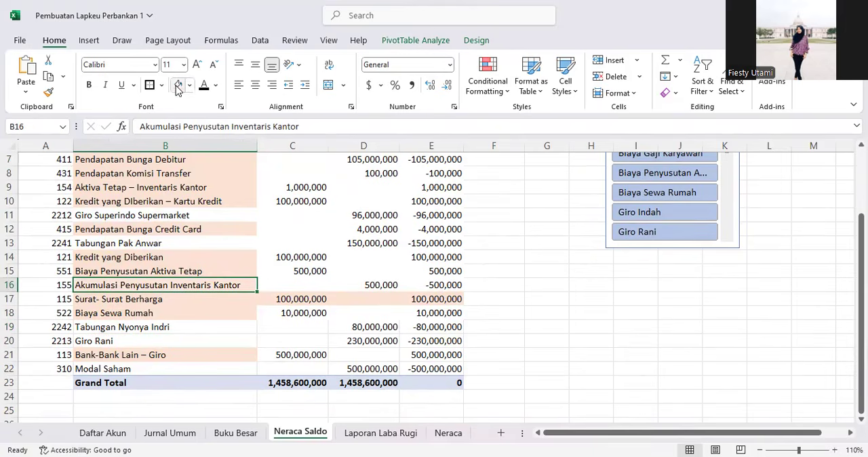
{"action": "left_click", "coordinate": [448, 433]}
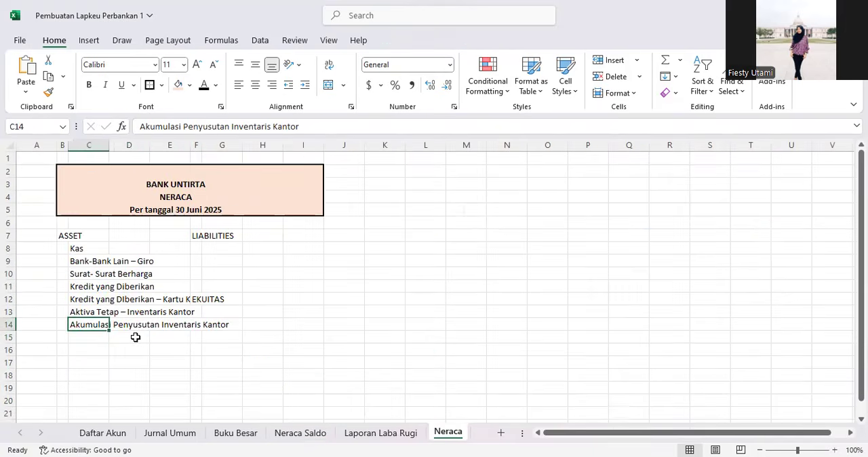
Step: Widen columns C to E on the Neraca sheet so the full account names fit
{"action": "left_click", "coordinate": [135, 337]}
{"action": "left_click", "coordinate": [92, 337]}
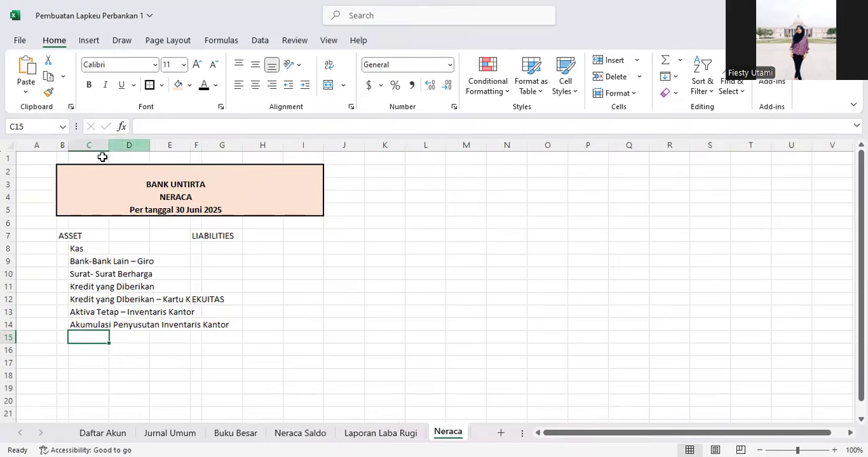
{"action": "left_click_drag", "start_coordinate": [102, 142], "coordinate": [170, 143]}
{"action": "left_click", "coordinate": [222, 144], "text": "ctrl"}
{"action": "left_click_drag", "start_coordinate": [249, 144], "coordinate": [362, 139]}
{"action": "left_click", "coordinate": [277, 292]}
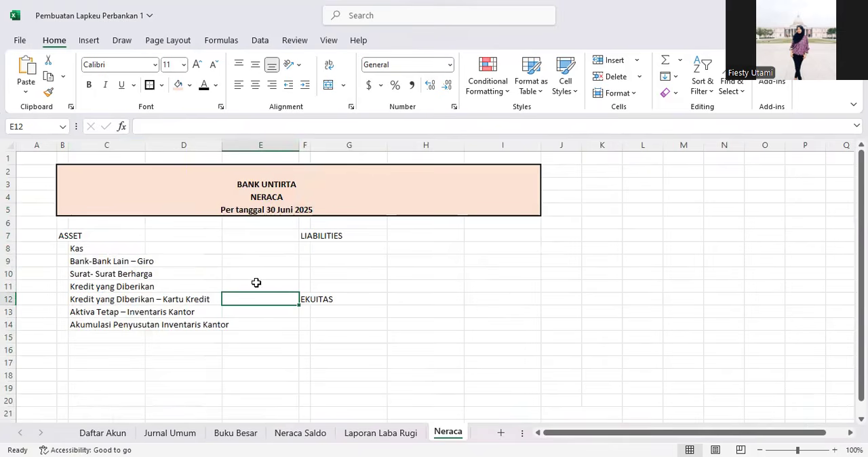
Step: Make the ASSET, LIABILITIES and EKUITAS headings bold
{"action": "left_click", "coordinate": [62, 236]}
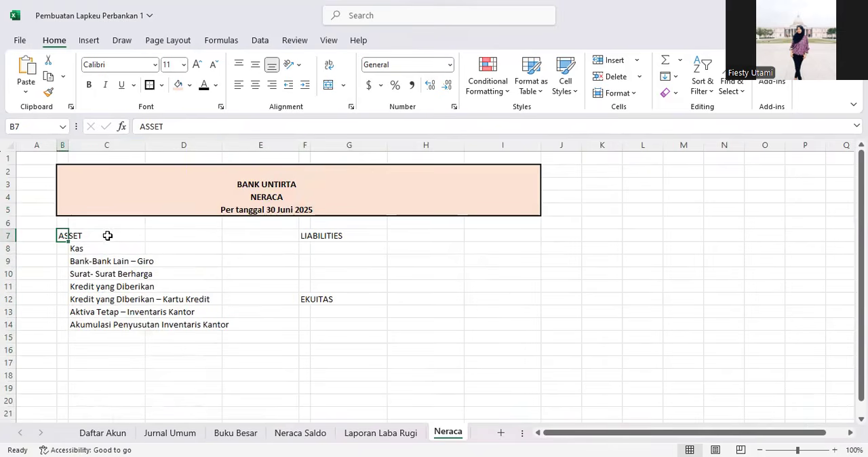
{"action": "left_click", "coordinate": [306, 239], "text": "ctrl"}
{"action": "left_click", "coordinate": [305, 300], "text": "ctrl"}
{"action": "key", "text": "ctrl+b"}
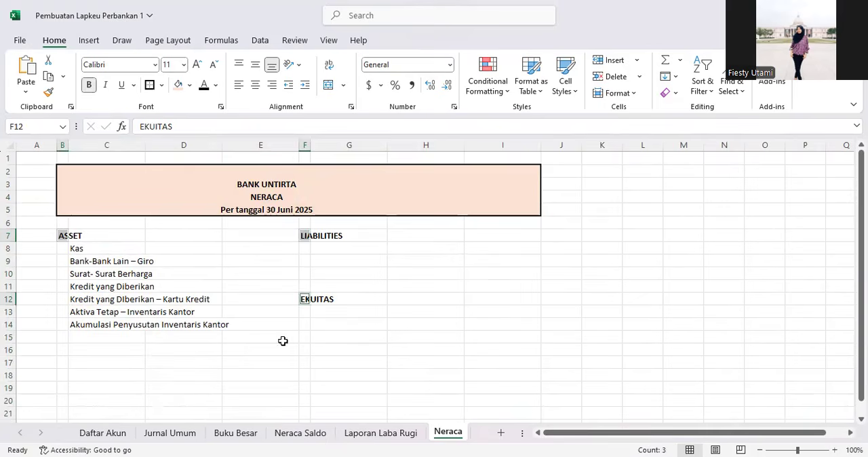
Step: Enter TOTAL ASSET in B18 and make it bold
{"action": "left_click", "coordinate": [224, 337]}
{"action": "left_click", "coordinate": [55, 350]}
{"action": "left_click", "coordinate": [65, 339]}
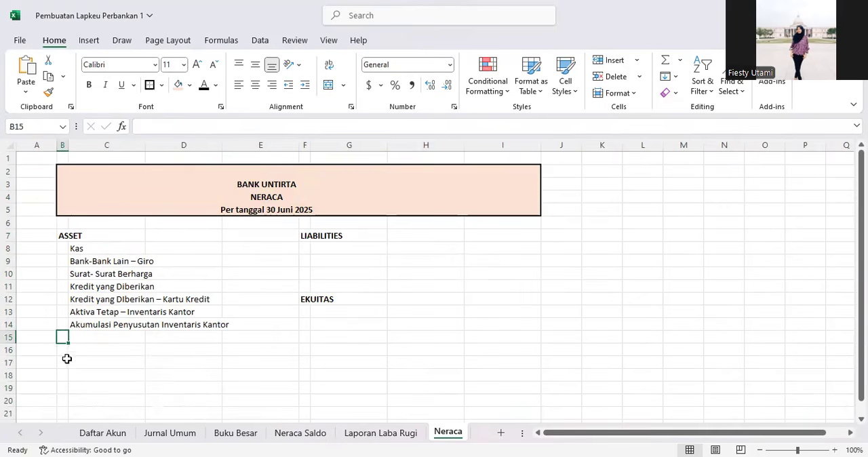
{"action": "left_click", "coordinate": [67, 375]}
{"action": "type", "text": "TOTAL ASSET"}
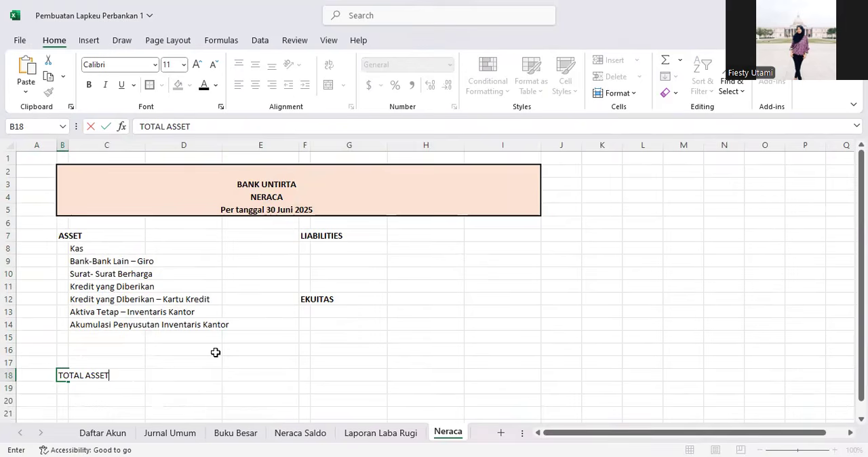
{"action": "key", "text": "Return"}
{"action": "key", "text": "Up"}
{"action": "key", "text": "ctrl+b"}
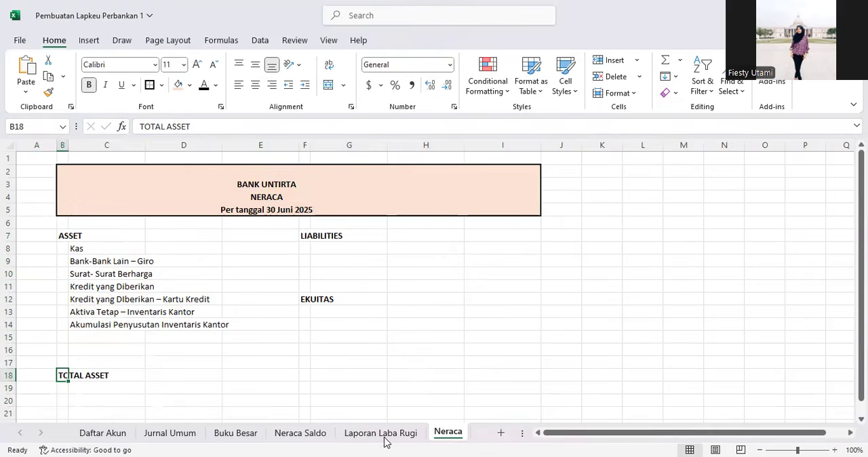
Step: Copy the Giro account name from cell B5 of the Neraca Saldo sheet into G8 under LIABILITIES on the Neraca sheet
{"action": "left_click", "coordinate": [311, 440]}
{"action": "left_click", "coordinate": [171, 362]}
{"action": "scroll", "coordinate": [119, 328], "scroll_direction": "up", "scroll_amount": 3}
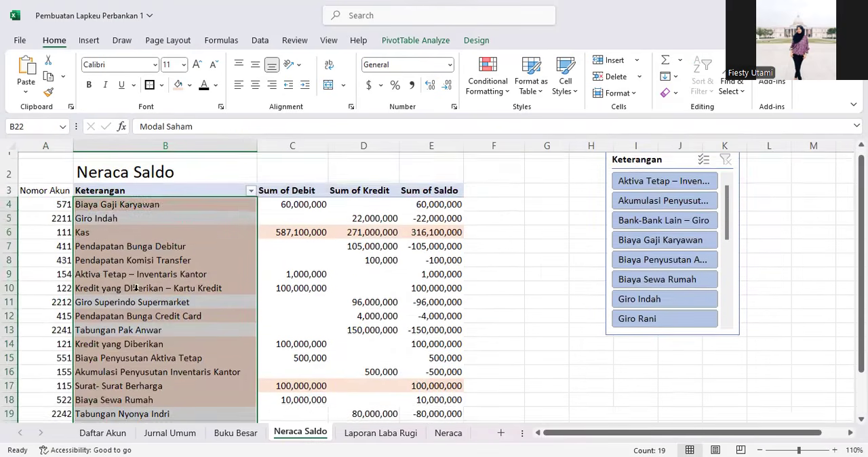
{"action": "left_click", "coordinate": [145, 254]}
{"action": "scroll", "coordinate": [106, 193], "scroll_direction": "down", "scroll_amount": 1}
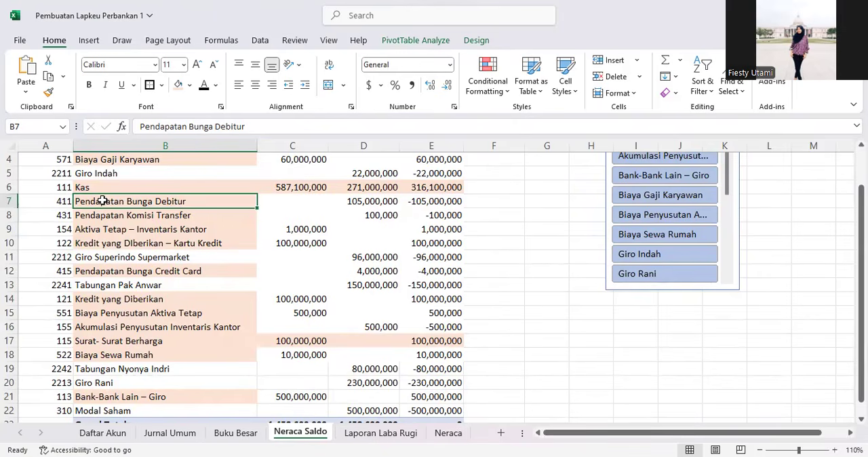
{"action": "scroll", "coordinate": [102, 203], "scroll_direction": "up", "scroll_amount": 1}
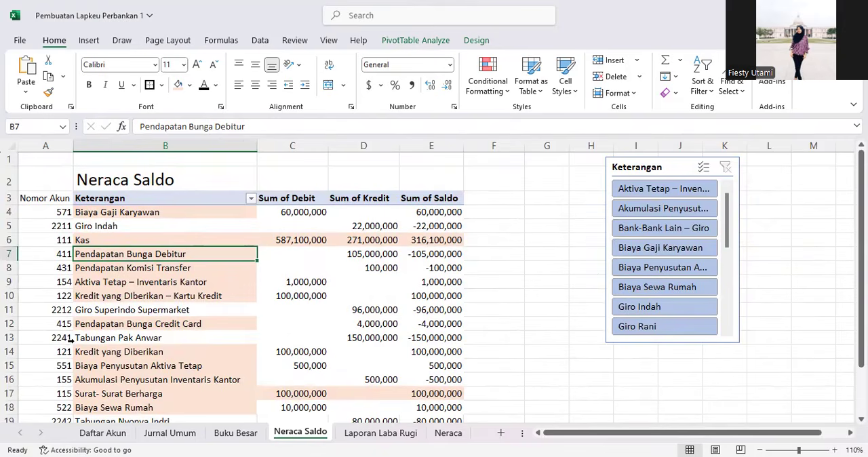
{"action": "scroll", "coordinate": [70, 340], "scroll_direction": "down", "scroll_amount": 1}
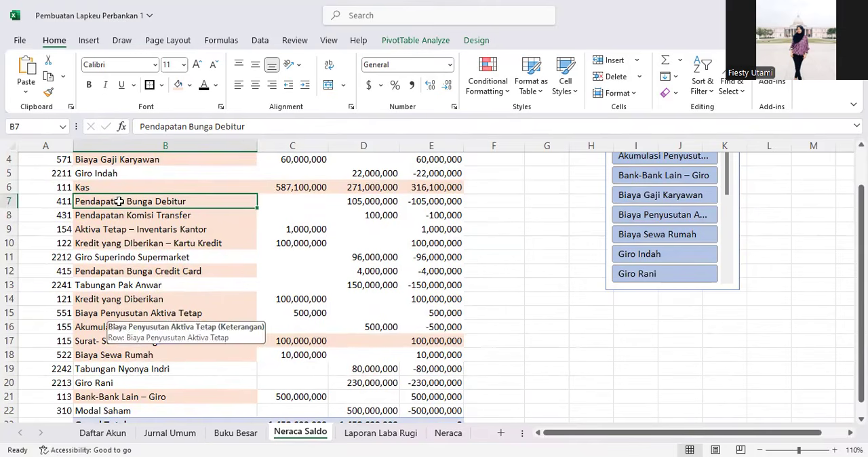
{"action": "left_click", "coordinate": [60, 174]}
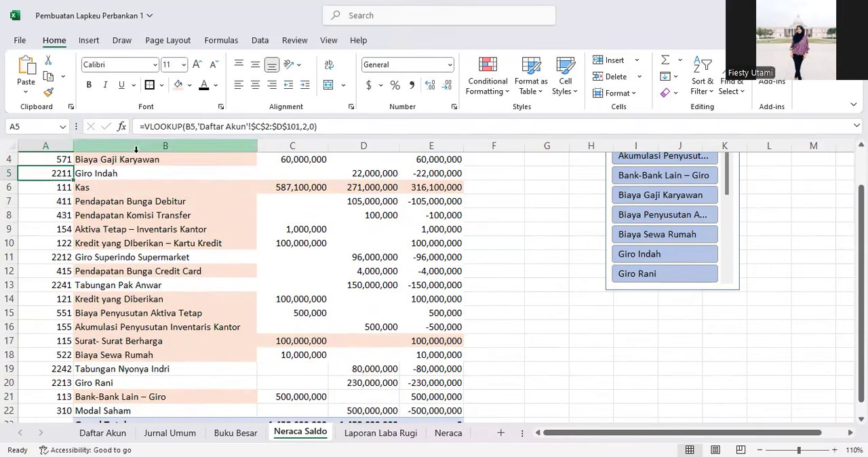
{"action": "left_click", "coordinate": [108, 172]}
{"action": "left_click", "coordinate": [197, 126]}
{"action": "left_click_drag", "start_coordinate": [140, 123], "coordinate": [113, 125]}
{"action": "key", "text": "ctrl+c"}
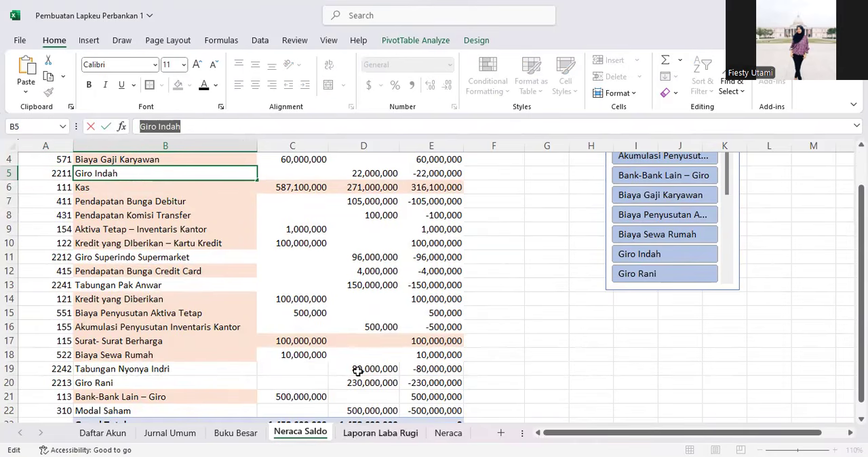
{"action": "left_click", "coordinate": [448, 433]}
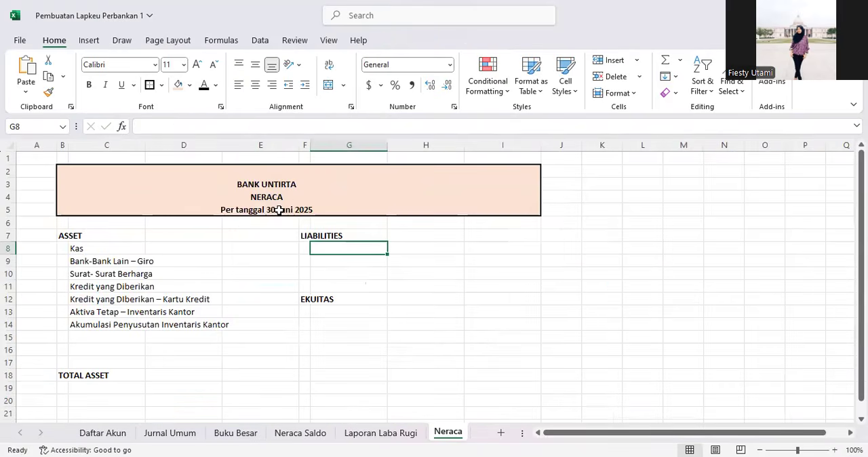
{"action": "key", "text": "ctrl+v"}
{"action": "key", "text": "Return"}
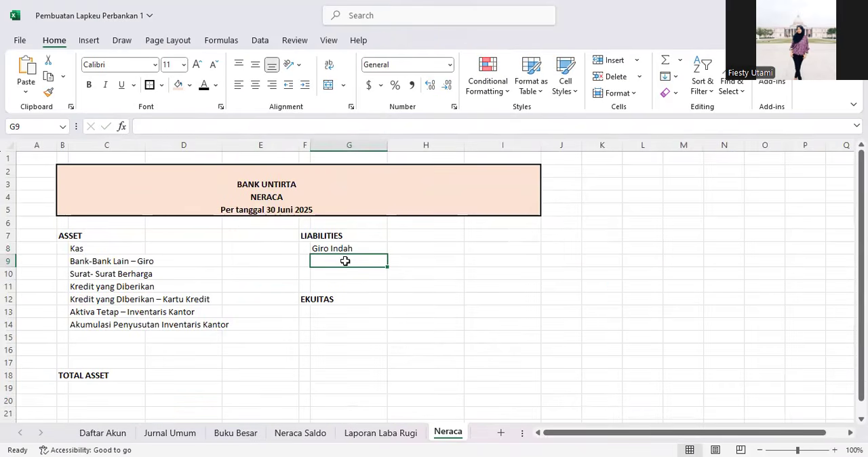
Step: Copy the Giro Superindo Supermarket account name from Neraca Saldo into G9 on the Neraca sheet
{"action": "left_click", "coordinate": [289, 434]}
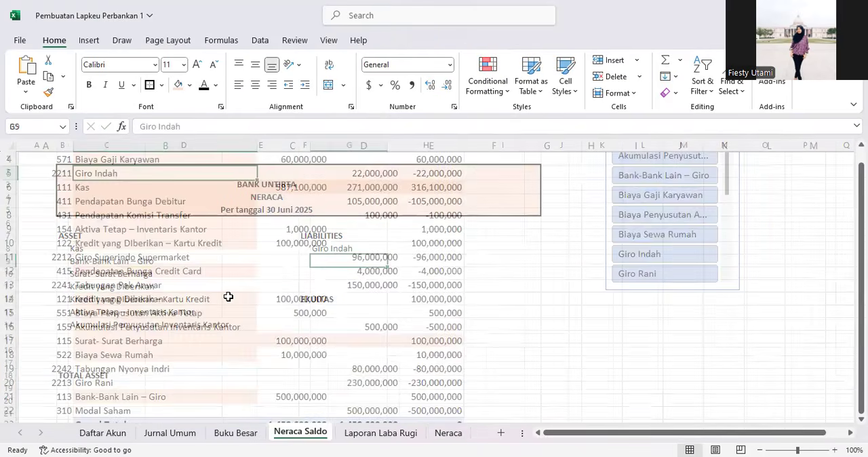
{"action": "left_click", "coordinate": [123, 292]}
{"action": "left_click", "coordinate": [127, 211]}
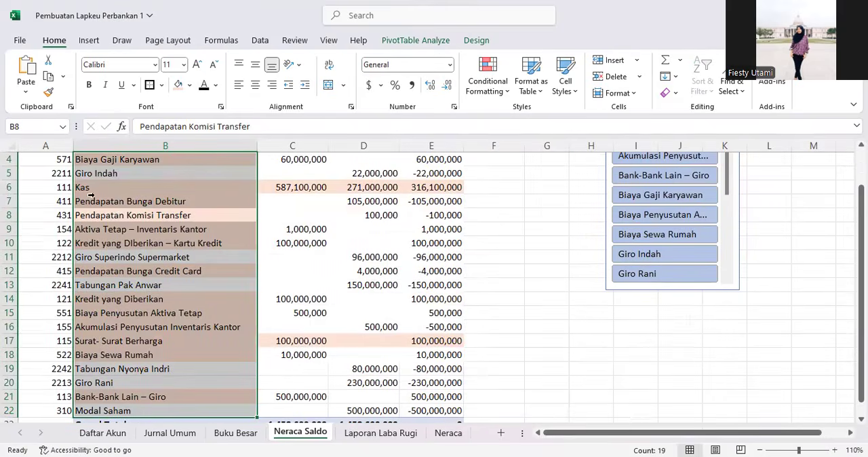
{"action": "left_click", "coordinate": [128, 257]}
{"action": "left_click", "coordinate": [119, 175]}
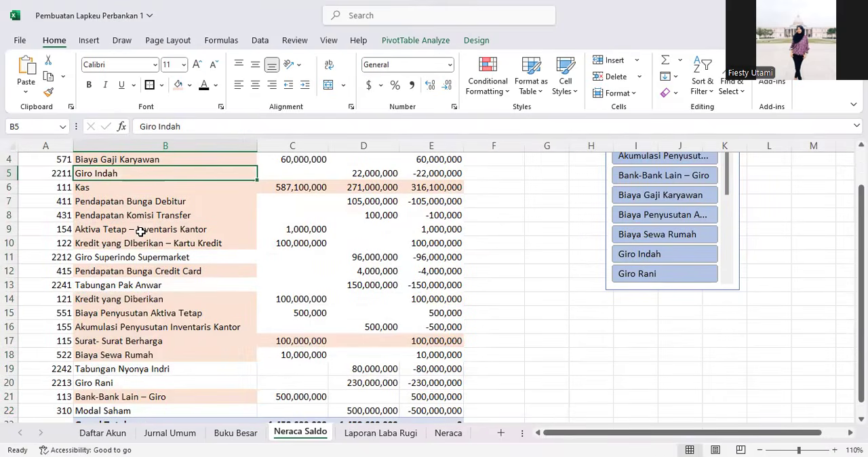
{"action": "left_click", "coordinate": [121, 256]}
{"action": "left_click_drag", "start_coordinate": [260, 129], "coordinate": [88, 130]}
{"action": "key", "text": "ctrl+c"}
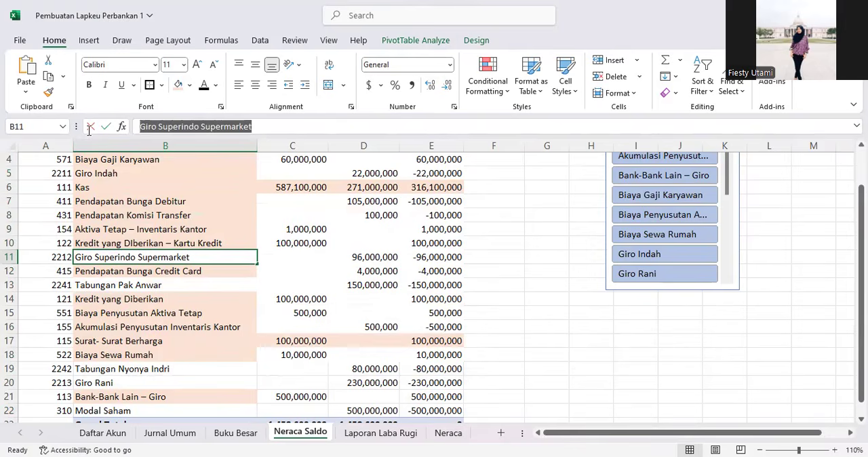
{"action": "left_click", "coordinate": [447, 433]}
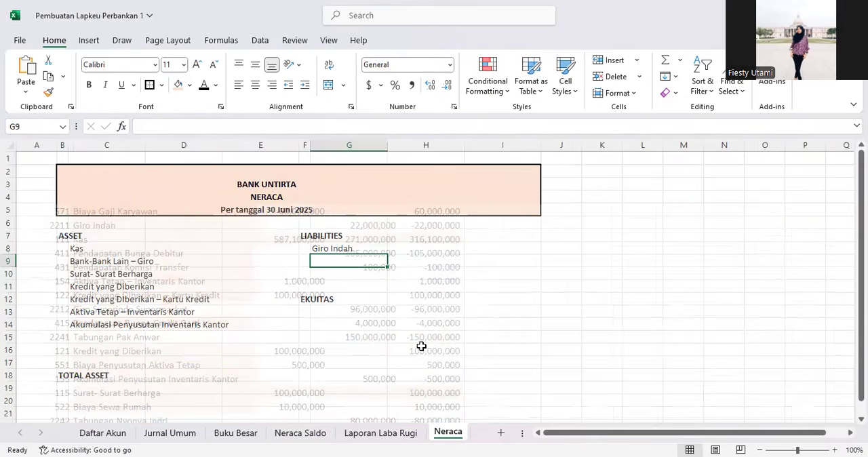
{"action": "left_click", "coordinate": [207, 124]}
{"action": "key", "text": "ctrl+v"}
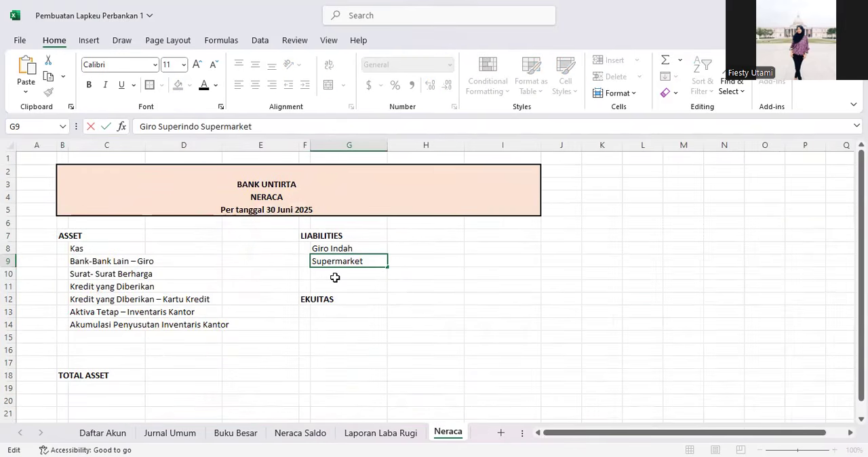
{"action": "left_click", "coordinate": [335, 278]}
Step: Copy the Giro account name from cell B20 of Neraca Saldo into G10 on the Neraca sheet
{"action": "left_click", "coordinate": [316, 431]}
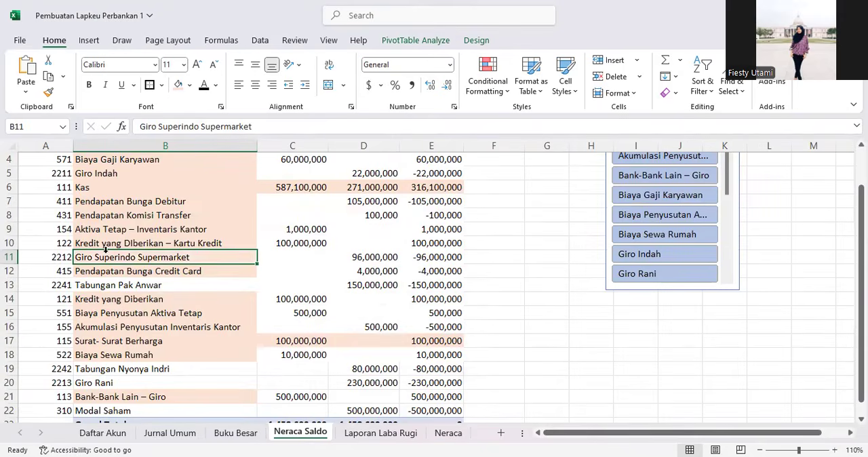
{"action": "left_click", "coordinate": [112, 292]}
{"action": "left_click", "coordinate": [112, 338]}
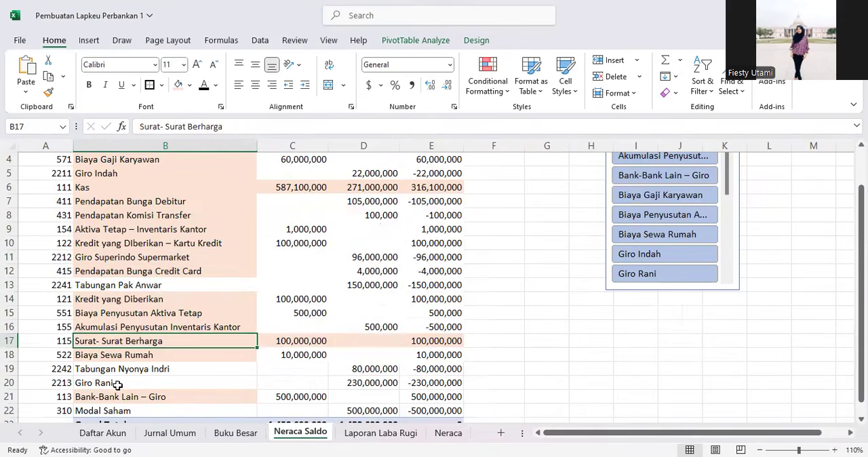
{"action": "left_click", "coordinate": [118, 385]}
{"action": "left_click", "coordinate": [129, 379]}
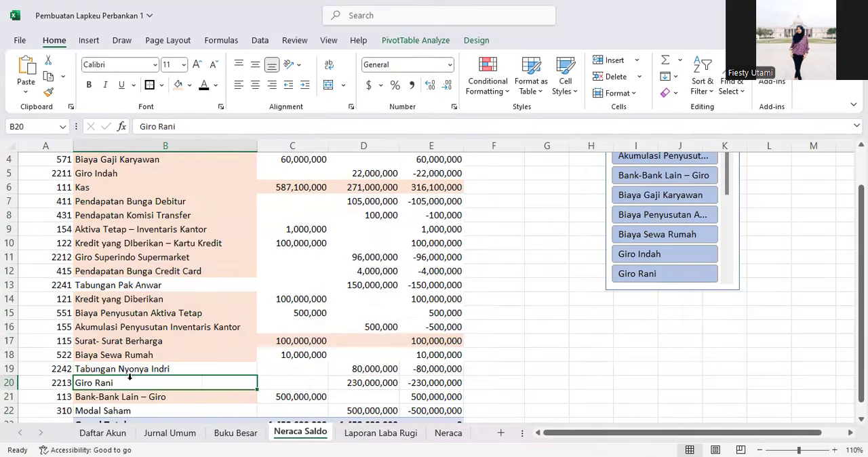
{"action": "triple_click", "coordinate": [213, 125]}
{"action": "key", "text": "ctrl+c"}
{"action": "left_click", "coordinate": [449, 434]}
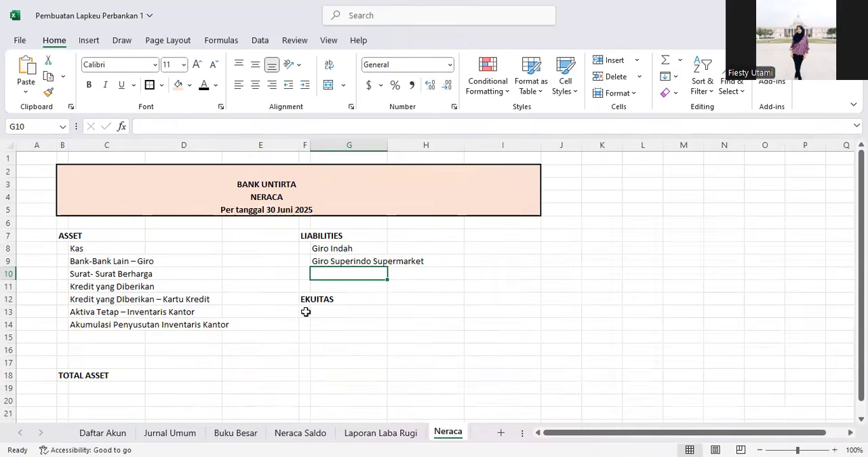
{"action": "left_click", "coordinate": [197, 127]}
{"action": "key", "text": "ctrl+v"}
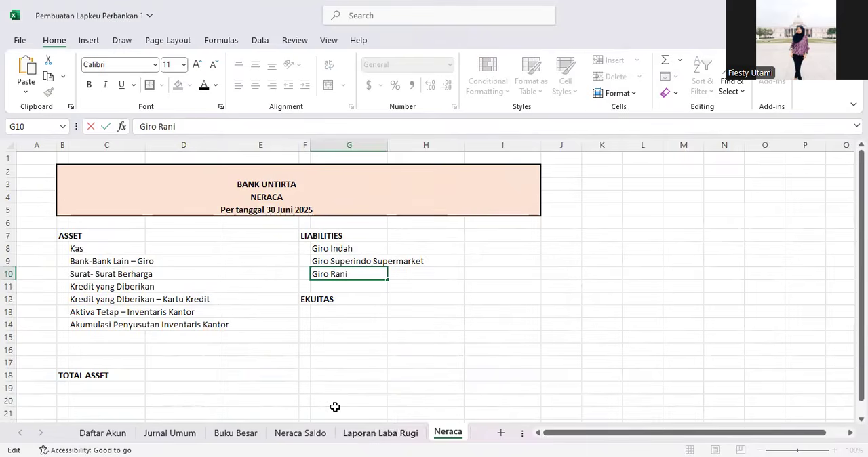
{"action": "left_click", "coordinate": [319, 434]}
Step: Copy the Tabungan savings account name from cell B13 of Neraca Saldo into G11 on the Neraca sheet
{"action": "left_click", "coordinate": [132, 409]}
{"action": "left_click", "coordinate": [130, 383]}
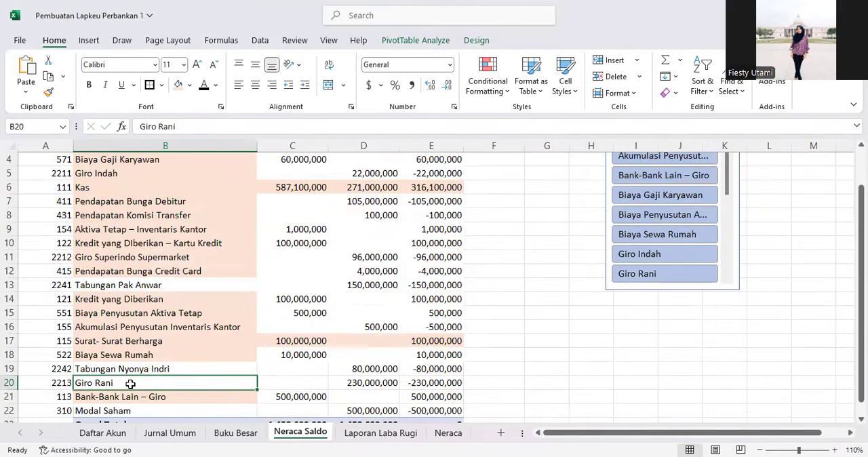
{"action": "left_click", "coordinate": [178, 84]}
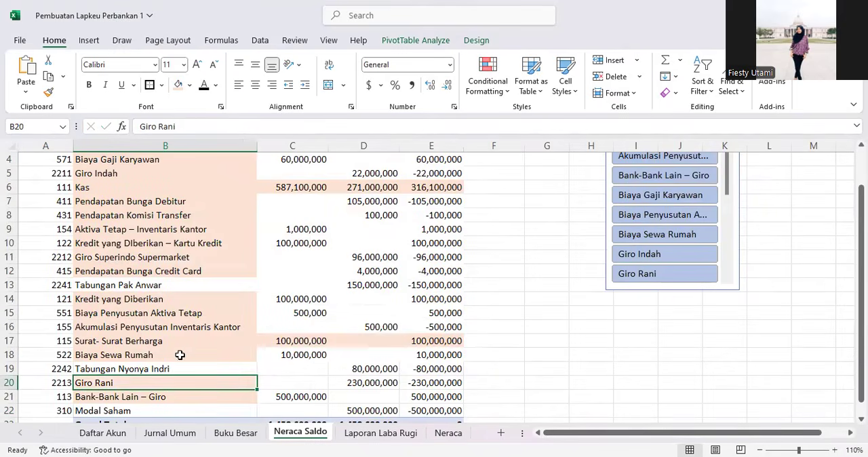
{"action": "scroll", "coordinate": [147, 370], "scroll_direction": "down", "scroll_amount": 1}
{"action": "left_click", "coordinate": [149, 363]}
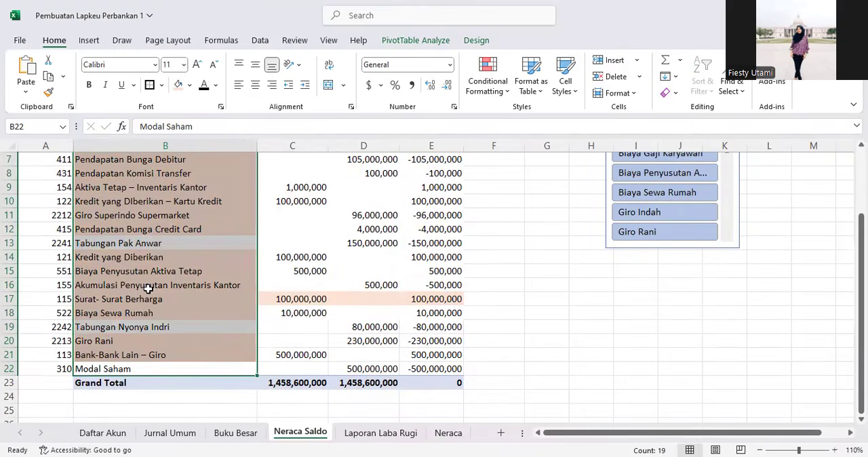
{"action": "left_click", "coordinate": [148, 289]}
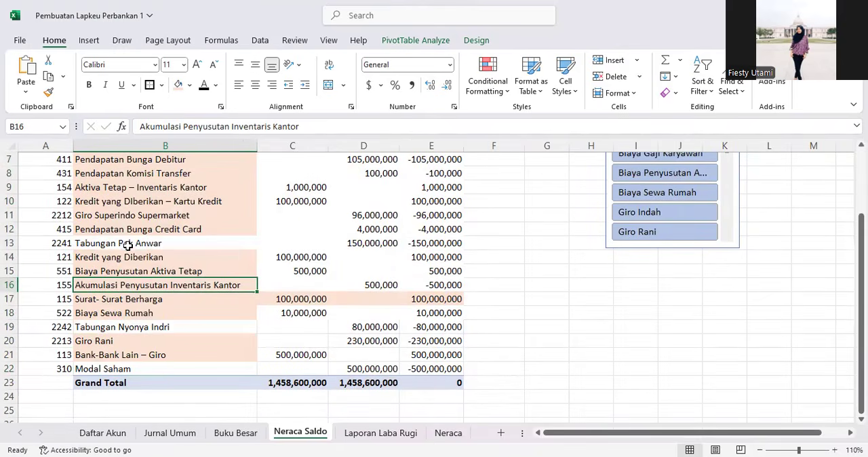
{"action": "left_click", "coordinate": [127, 245]}
{"action": "left_click_drag", "start_coordinate": [222, 127], "coordinate": [132, 127]}
{"action": "key", "text": "ctrl+c"}
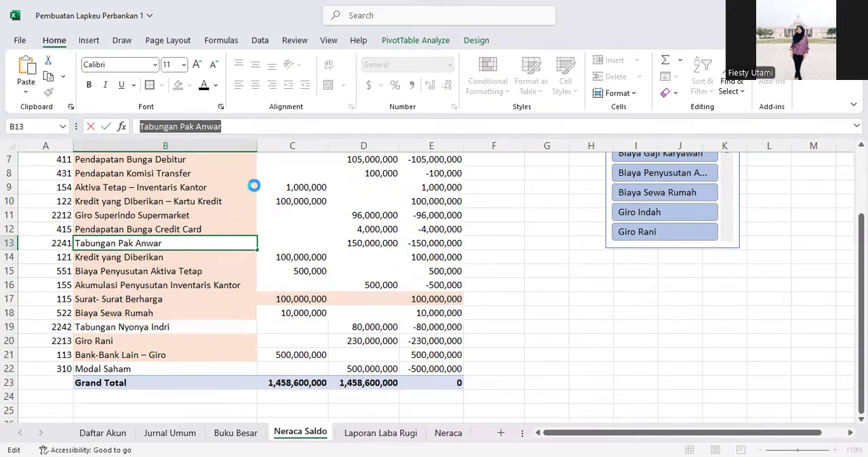
{"action": "left_click", "coordinate": [448, 433]}
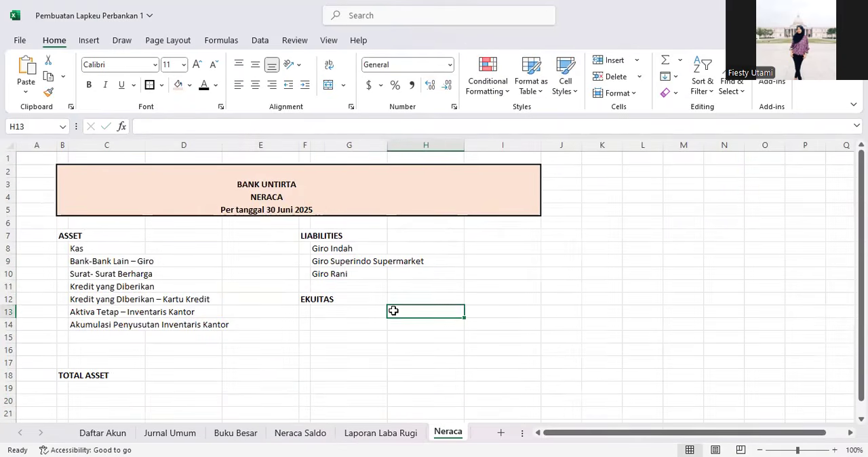
{"action": "left_click", "coordinate": [344, 288]}
{"action": "left_click", "coordinate": [278, 127]}
{"action": "key", "text": "ctrl+v"}
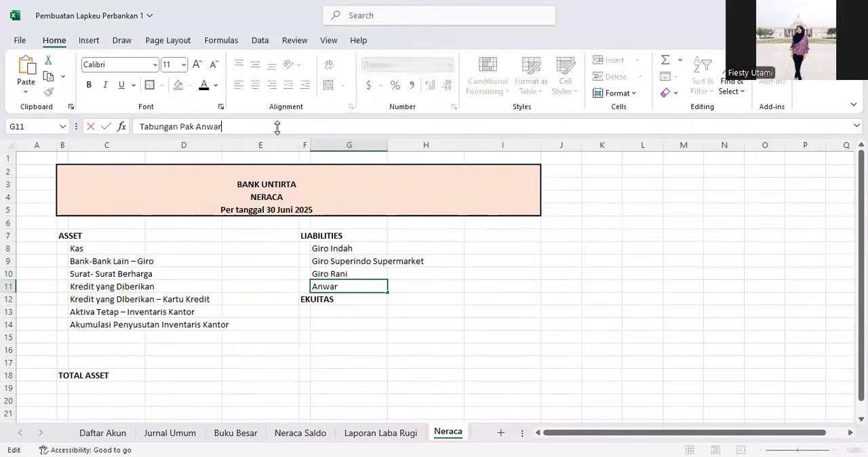
Step: Move the EKUITAS heading down two rows from F12 to F14 to make room for more liabilities
{"action": "left_click", "coordinate": [10, 299]}
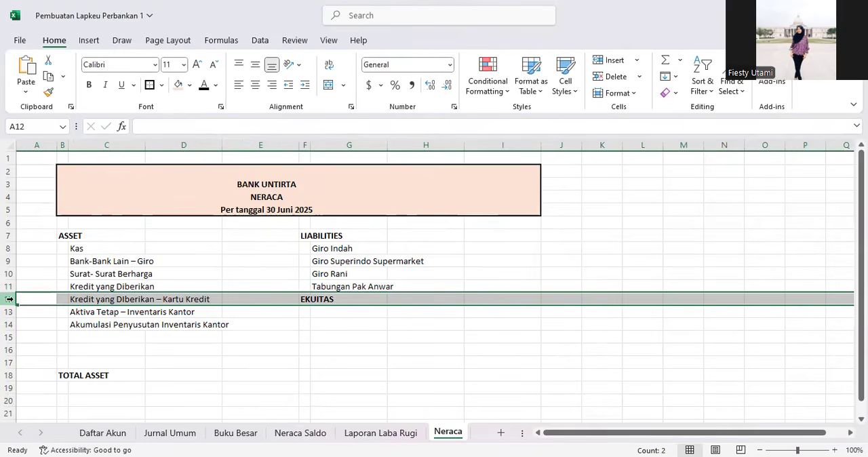
{"action": "left_click", "coordinate": [305, 300]}
{"action": "left_click_drag", "start_coordinate": [305, 305], "coordinate": [304, 324]}
{"action": "left_click", "coordinate": [324, 299]}
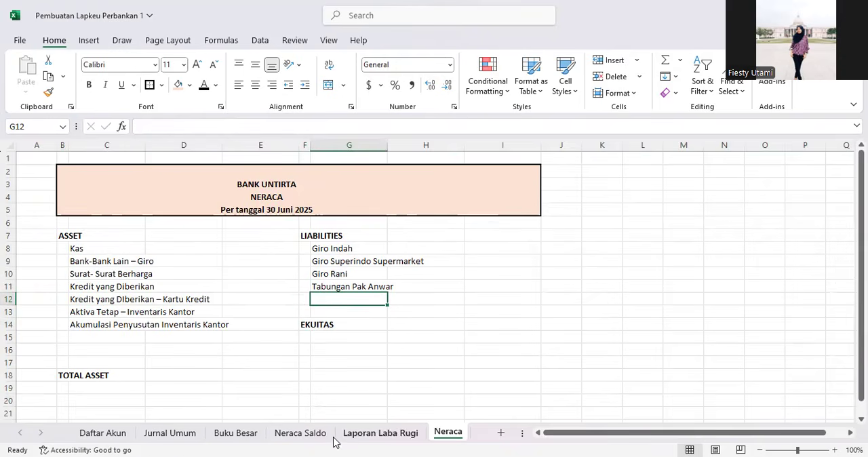
Step: Copy the Tabungan savings account name from cell B19 of Neraca Saldo into G12 on the Neraca sheet
{"action": "left_click", "coordinate": [296, 434]}
{"action": "left_click", "coordinate": [152, 340]}
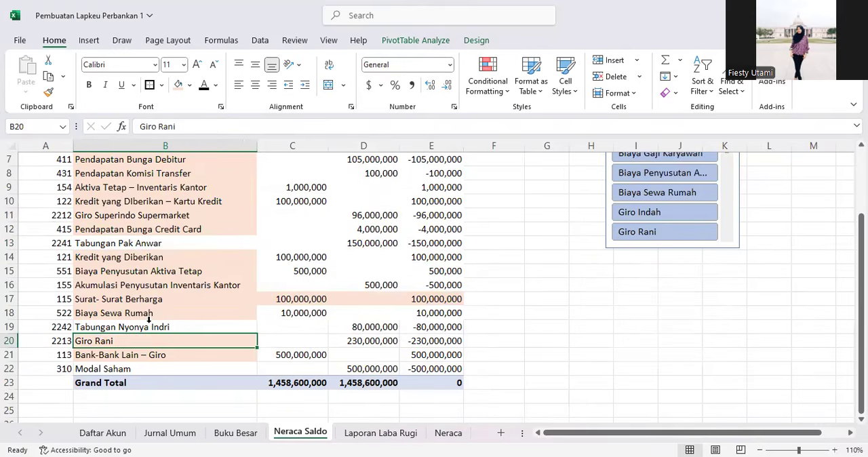
{"action": "left_click", "coordinate": [141, 237]}
{"action": "left_click", "coordinate": [140, 247]}
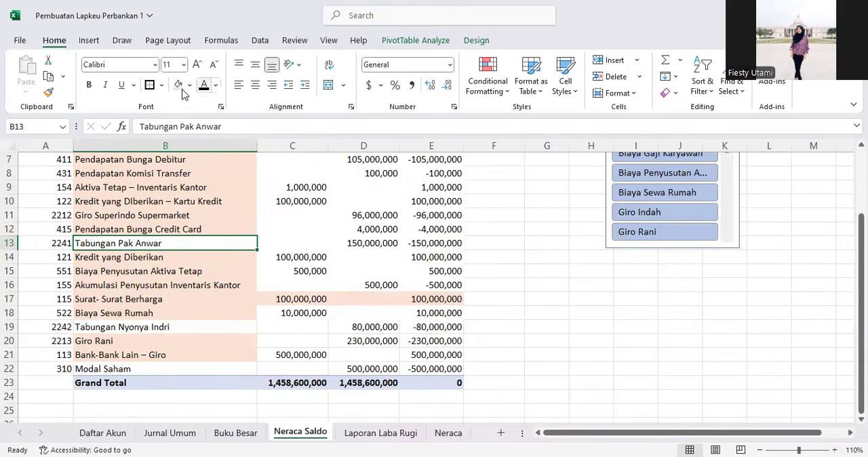
{"action": "left_click", "coordinate": [124, 328]}
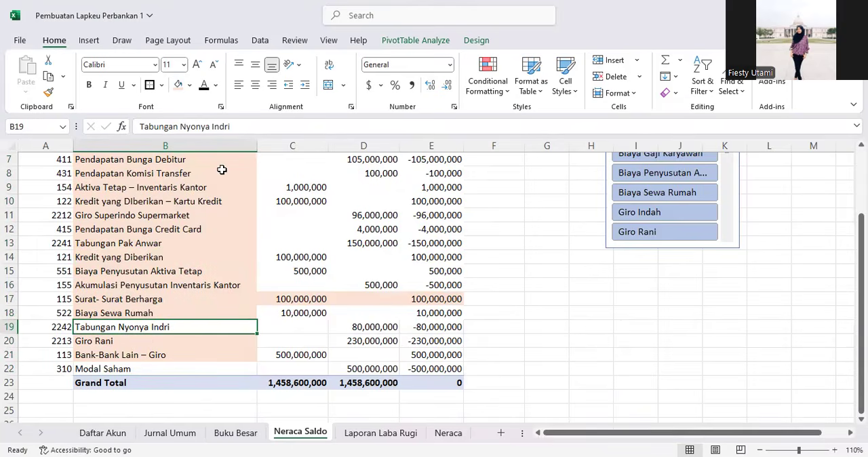
{"action": "left_click_drag", "start_coordinate": [232, 127], "coordinate": [139, 127]}
{"action": "key", "text": "ctrl+c"}
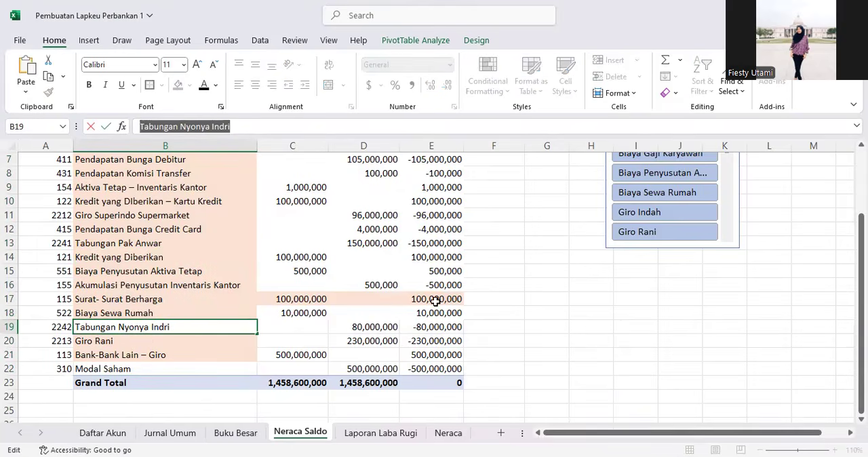
{"action": "left_click", "coordinate": [447, 433]}
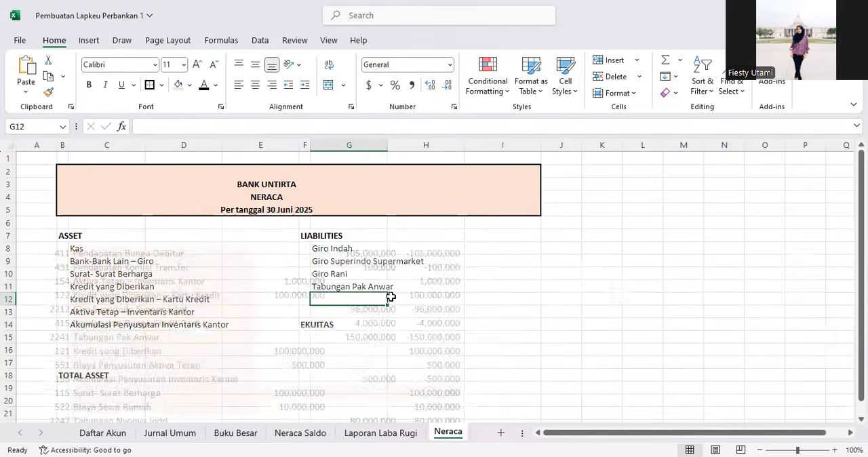
{"action": "left_click", "coordinate": [190, 126]}
{"action": "key", "text": "ctrl+v"}
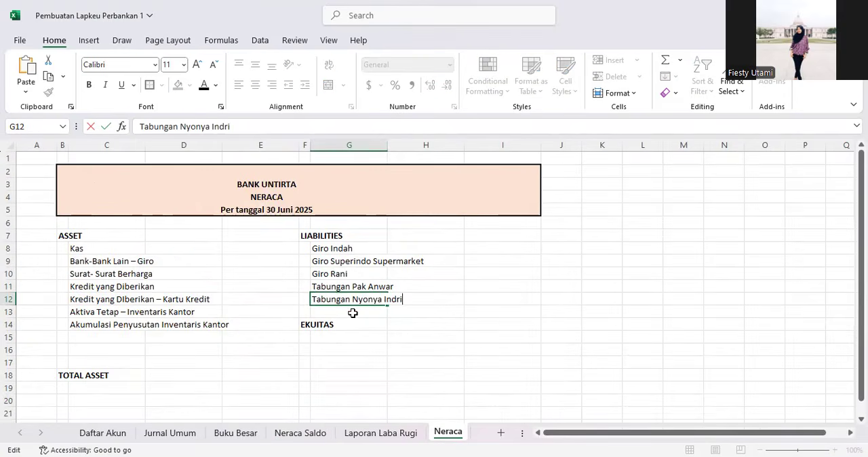
{"action": "key", "text": "Return"}
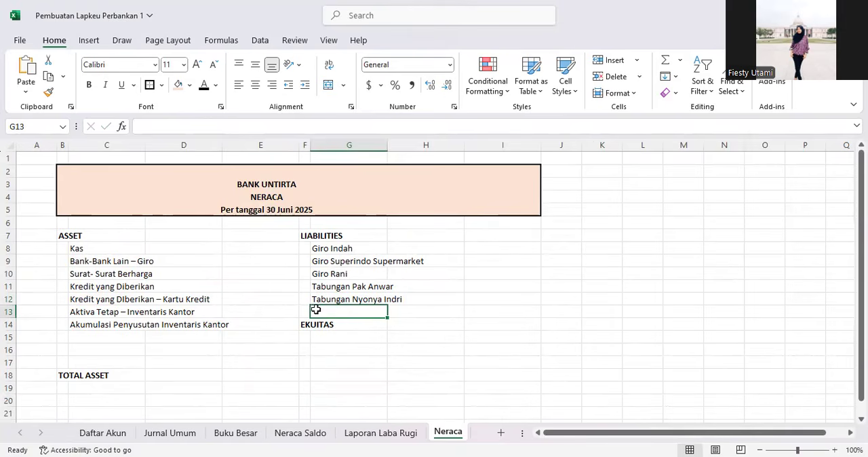
Step: Enter TOTAL LIABILITIES in G13 and move the EKUITAS heading down one row to F15
{"action": "type", "text": "TO"}
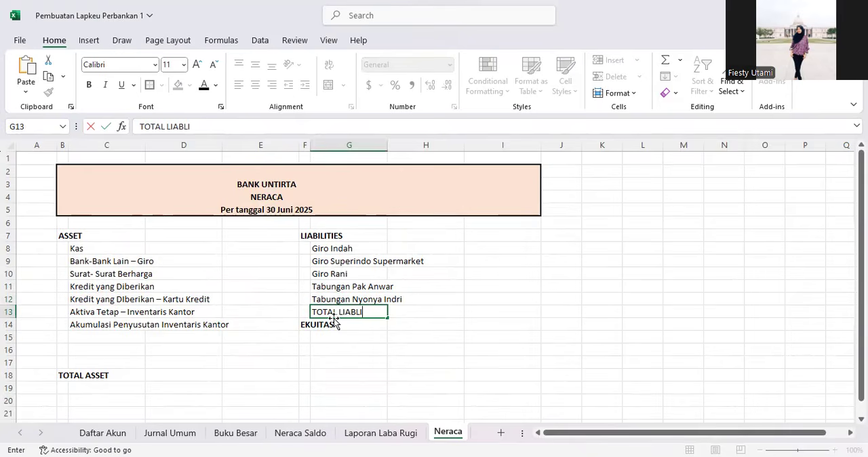
{"action": "type", "text": "TAL LIABILITIES"}
{"action": "key", "text": "Return"}
{"action": "key", "text": "Left"}
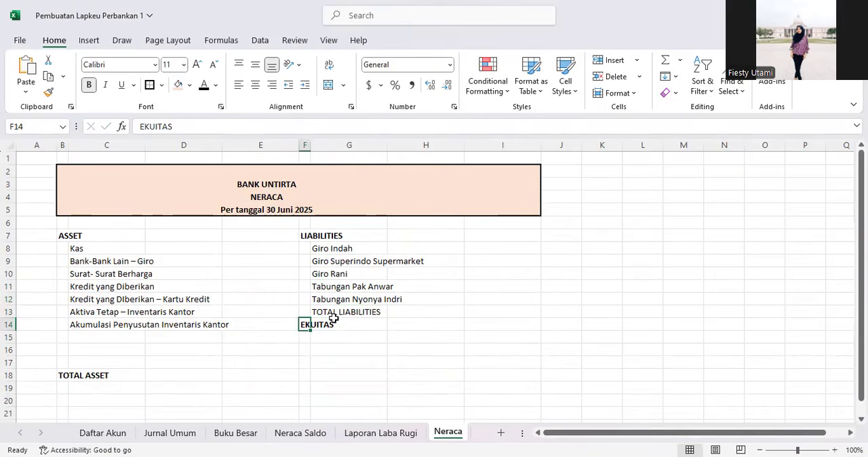
{"action": "left_click_drag", "start_coordinate": [305, 333], "coordinate": [307, 343]}
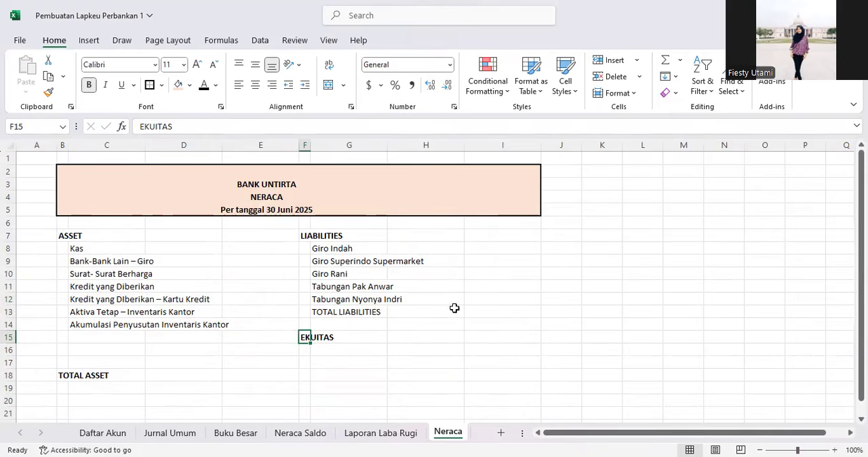
Step: Make the TOTAL LIABILITIES label in G13 bold
{"action": "left_click", "coordinate": [333, 309]}
{"action": "key", "text": "ctrl+b"}
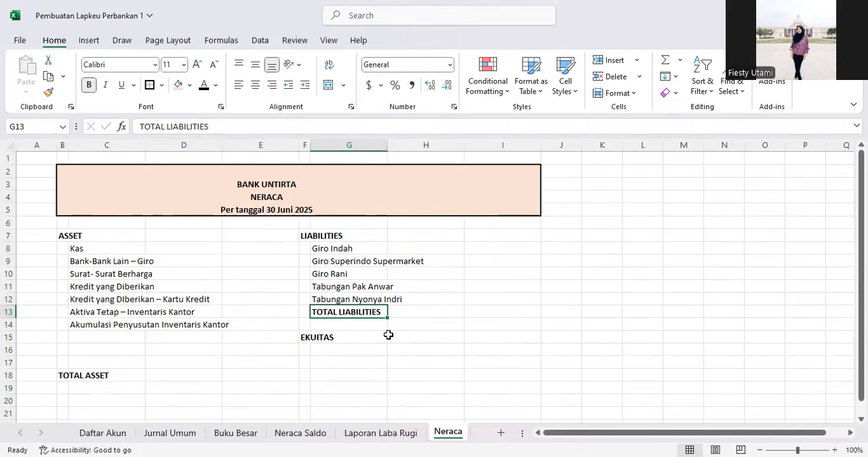
{"action": "left_click", "coordinate": [439, 311]}
{"action": "left_click", "coordinate": [514, 237]}
{"action": "left_click", "coordinate": [502, 249]}
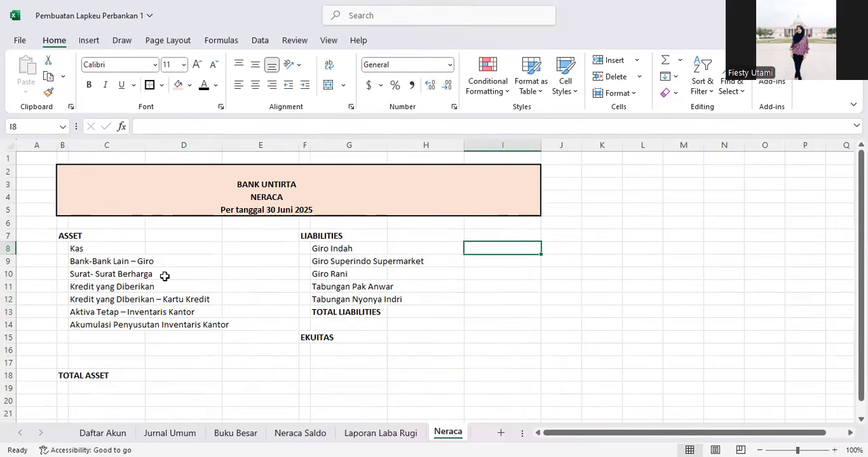
Step: Add an outside border around the asset block B6:E19
{"action": "left_click", "coordinate": [65, 223]}
{"action": "mouse_move", "coordinate": [65, 222]}
{"action": "left_mouse_down"}
{"action": "mouse_move", "coordinate": [210, 324]}
{"action": "mouse_move", "coordinate": [270, 393]}
{"action": "mouse_move", "coordinate": [274, 388]}
{"action": "left_mouse_up"}
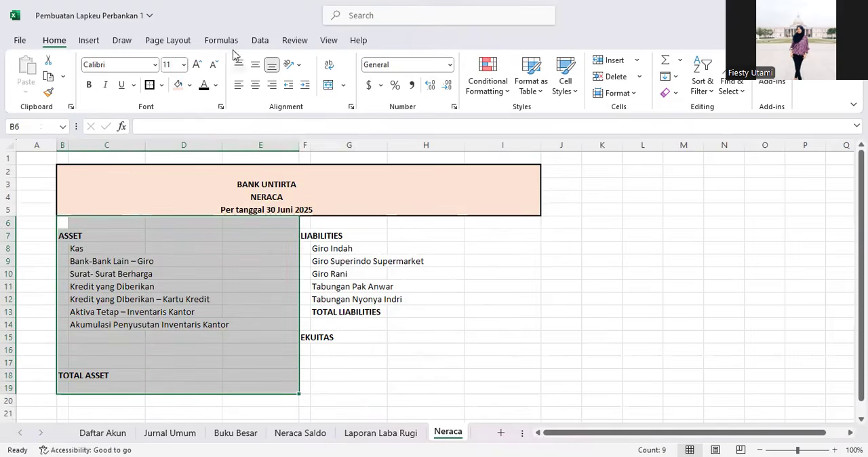
{"action": "left_click", "coordinate": [149, 85]}
Step: Add an outside border around the liabilities and equity block F6:I19
{"action": "left_click", "coordinate": [316, 236]}
{"action": "left_click_drag", "start_coordinate": [304, 223], "coordinate": [524, 372]}
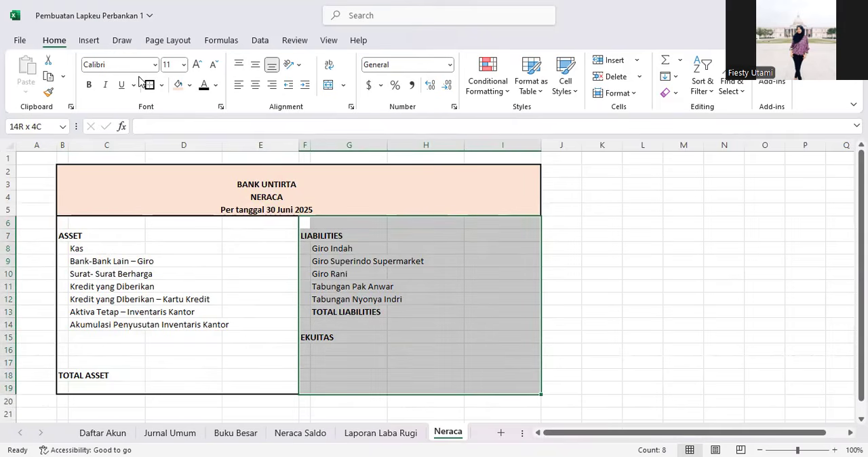
{"action": "left_click", "coordinate": [370, 284]}
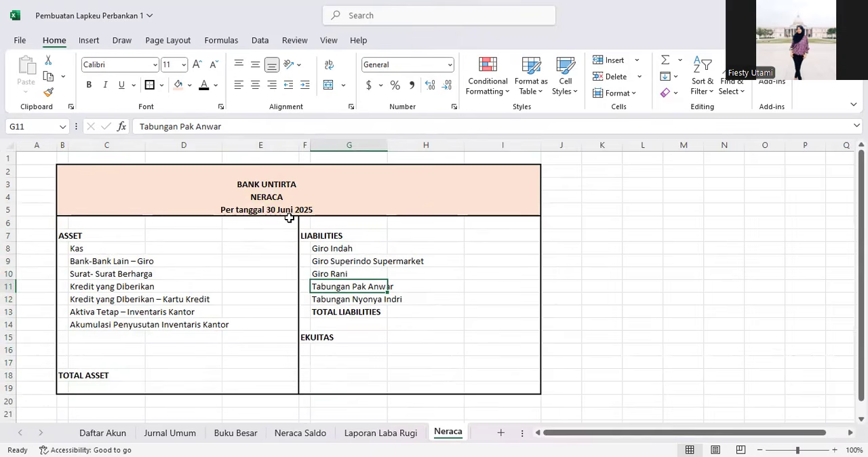
Step: Start a VLOOKUP formula in E8 that looks up C8 in the Neraca Saldo range B4:E22
{"action": "left_click", "coordinate": [487, 314]}
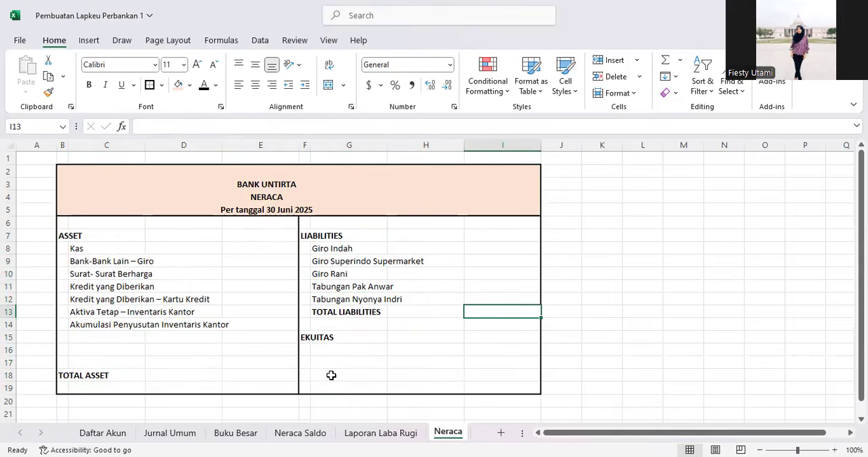
{"action": "left_click", "coordinate": [246, 253]}
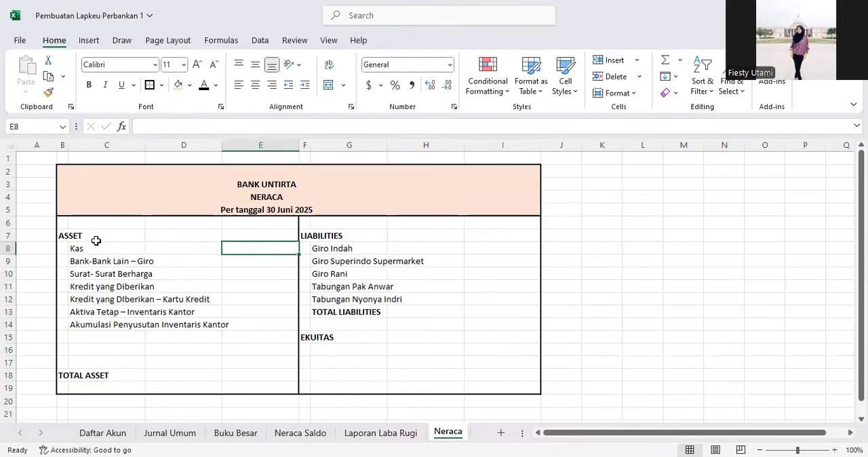
{"action": "left_click", "coordinate": [222, 124]}
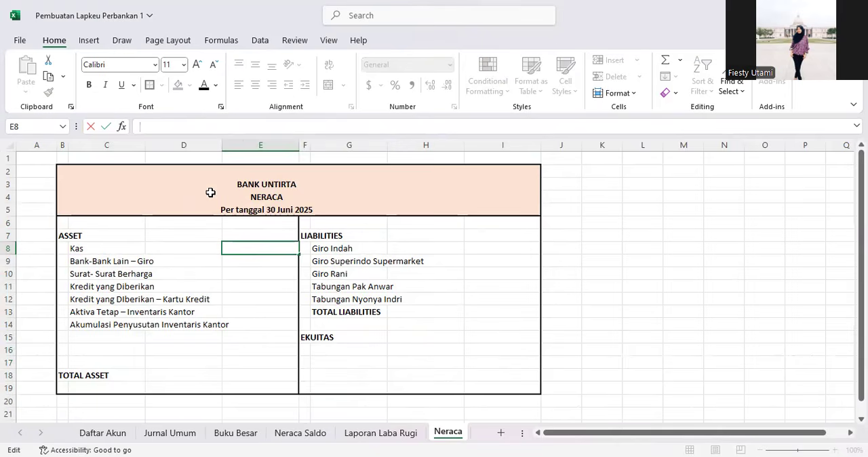
{"action": "type", "text": "="}
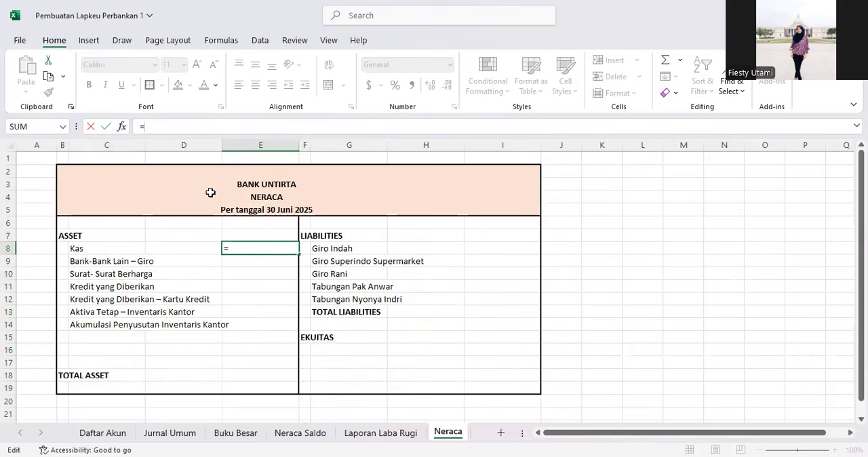
{"action": "type", "text": "VLOOKUP("}
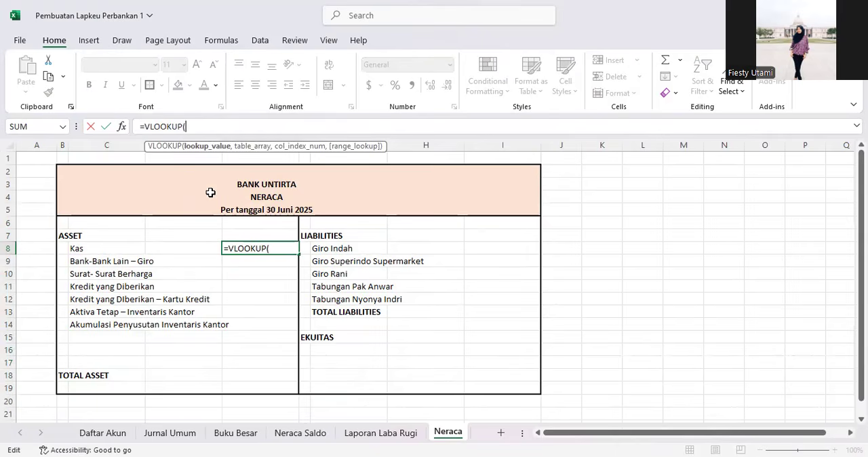
{"action": "left_click", "coordinate": [79, 248]}
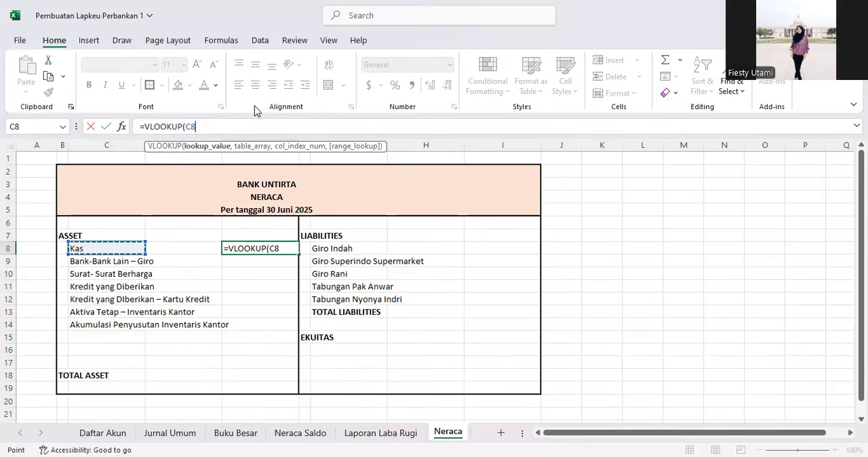
{"action": "type", "text": ","}
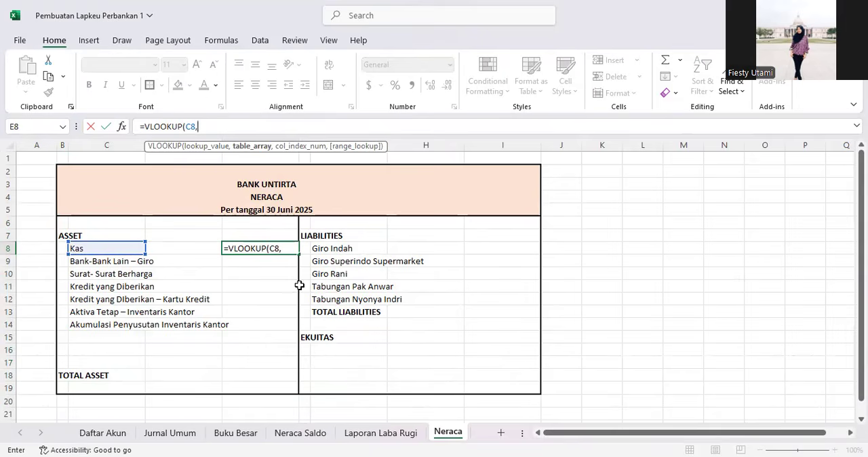
{"action": "left_click", "coordinate": [301, 434]}
{"action": "scroll", "coordinate": [181, 272], "scroll_direction": "up", "scroll_amount": 2}
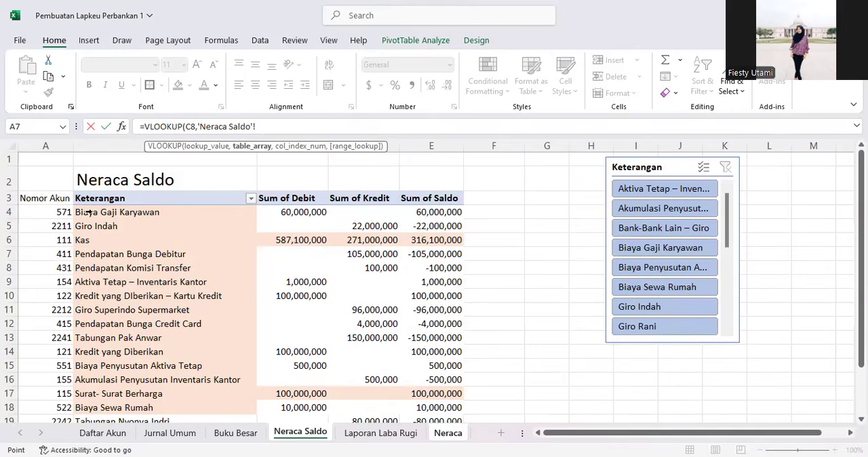
{"action": "left_click_drag", "start_coordinate": [109, 212], "coordinate": [113, 227]}
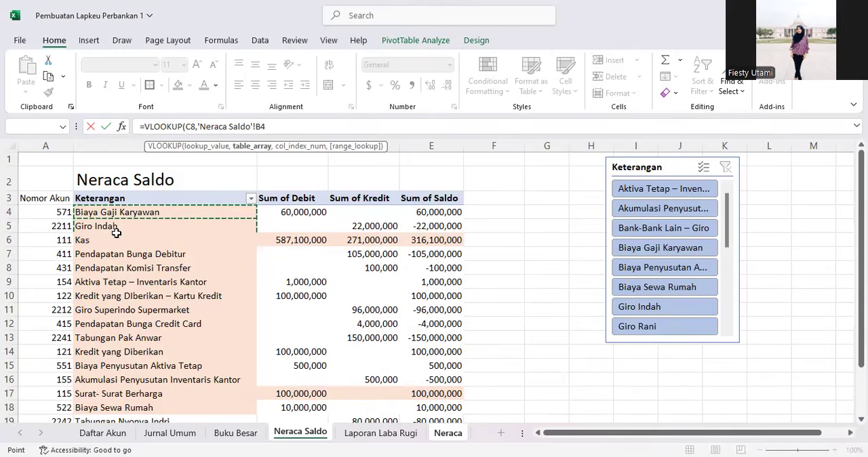
{"action": "left_click_drag", "start_coordinate": [302, 405], "coordinate": [355, 442]}
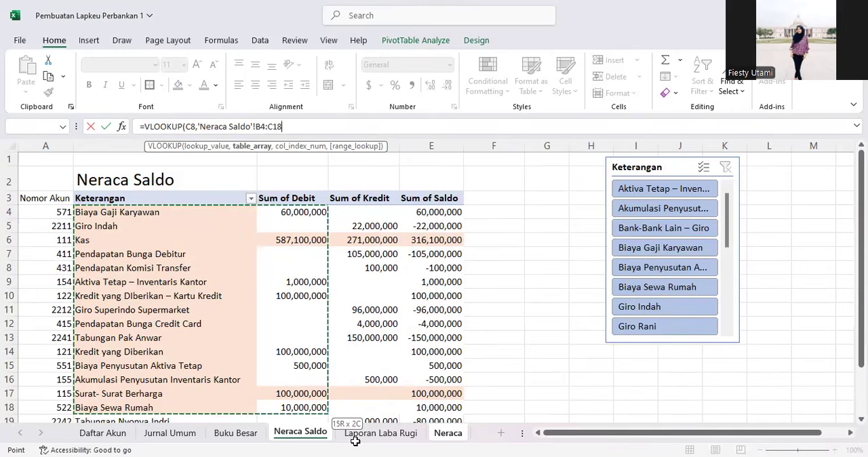
{"action": "left_click_drag", "start_coordinate": [424, 360], "coordinate": [428, 380]}
{"action": "scroll", "coordinate": [390, 286], "scroll_direction": "down", "scroll_amount": 2}
{"action": "scroll", "coordinate": [392, 285], "scroll_direction": "up", "scroll_amount": 2}
{"action": "scroll", "coordinate": [409, 277], "scroll_direction": "up", "scroll_amount": 2}
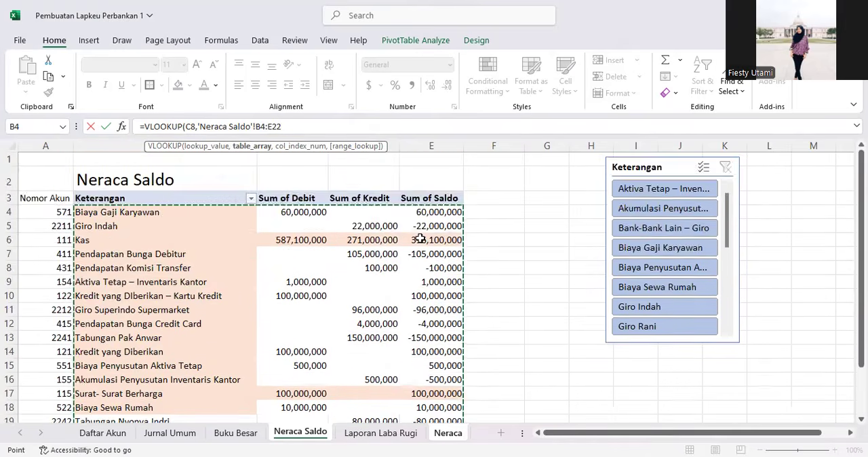
{"action": "scroll", "coordinate": [420, 237], "scroll_direction": "down", "scroll_amount": 3}
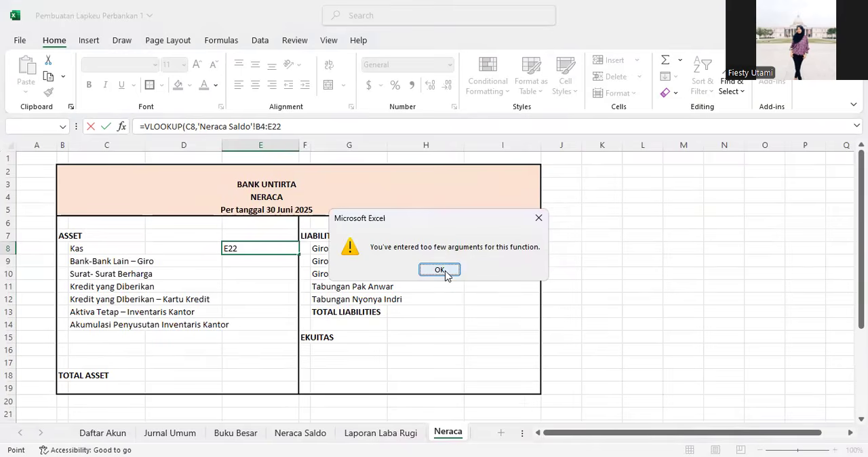
{"action": "left_click", "coordinate": [439, 270]}
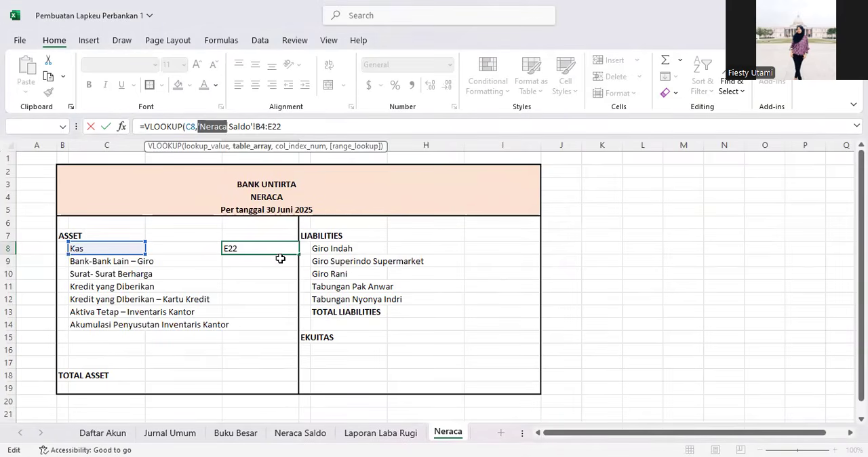
Step: Complete the E8 formula as =VLOOKUP(C8,'Neraca Saldo'!B4:E22,4,0) with column 4 and exact match
{"action": "left_click", "coordinate": [313, 124]}
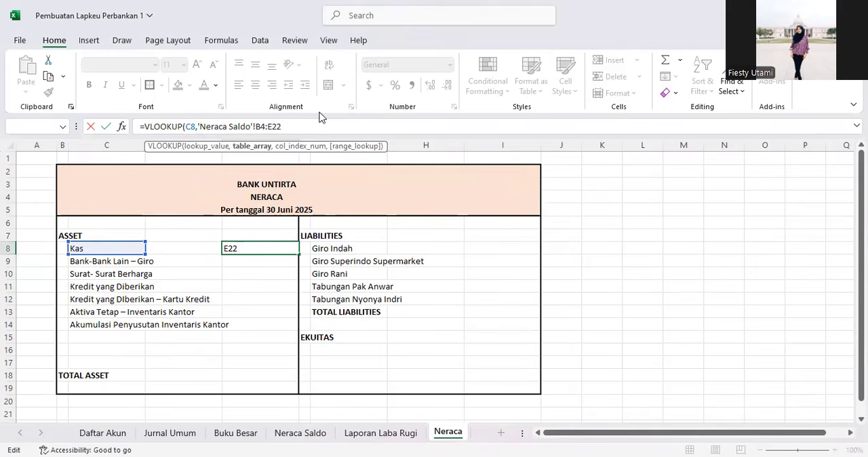
{"action": "type", "text": ","}
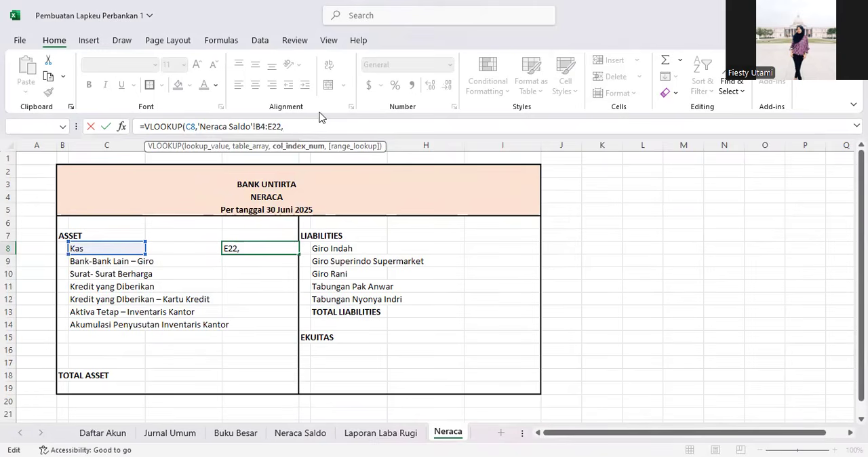
{"action": "left_click", "coordinate": [290, 434]}
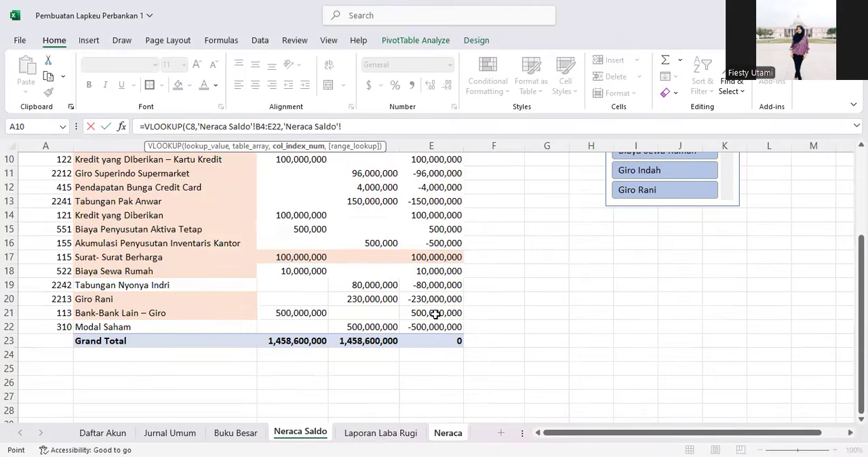
{"action": "left_click", "coordinate": [438, 435]}
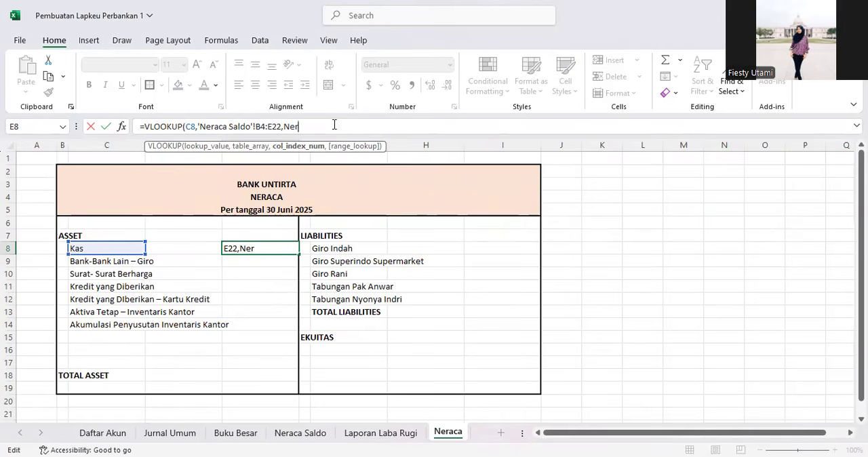
{"action": "key", "text": "BackSpace"}
{"action": "key", "text": "BackSpace"}
{"action": "key", "text": "BackSpace"}
{"action": "type", "text": ",0)"}
{"action": "key", "text": "Return"}
Step: Fill the Kas balance formula down from E8 through E14 for the other asset accounts
{"action": "key", "text": "Up"}
{"action": "key", "text": "Down"}
{"action": "left_click", "coordinate": [247, 247]}
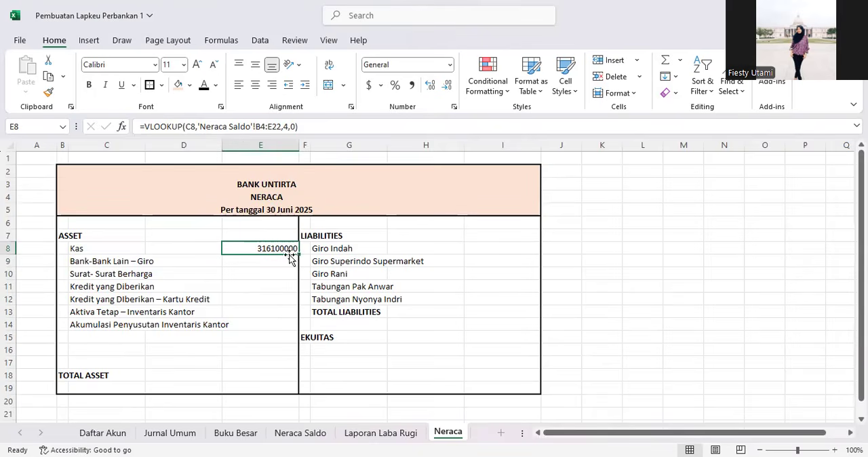
{"action": "left_click_drag", "start_coordinate": [298, 254], "coordinate": [296, 326]}
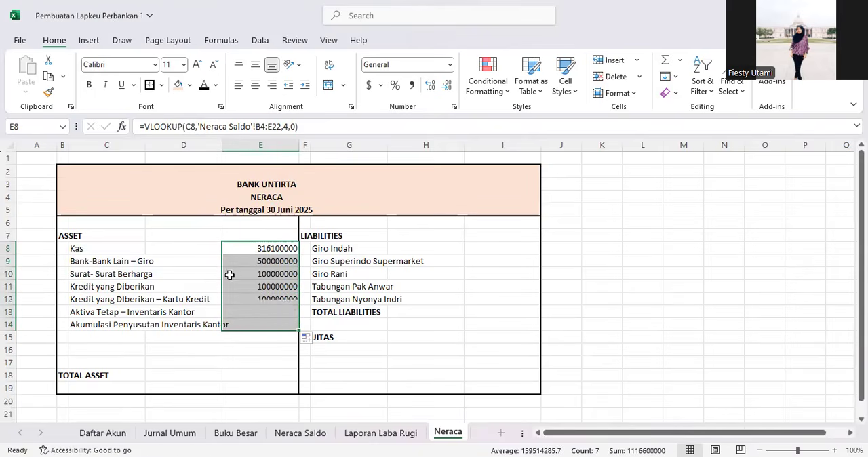
Step: Inspect the copied lookup formulas in E10 and E14
{"action": "left_click", "coordinate": [224, 273]}
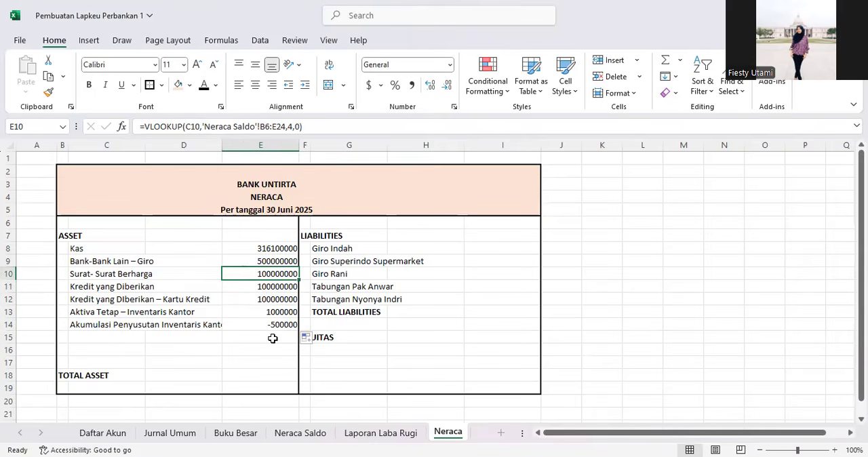
{"action": "left_click", "coordinate": [120, 328]}
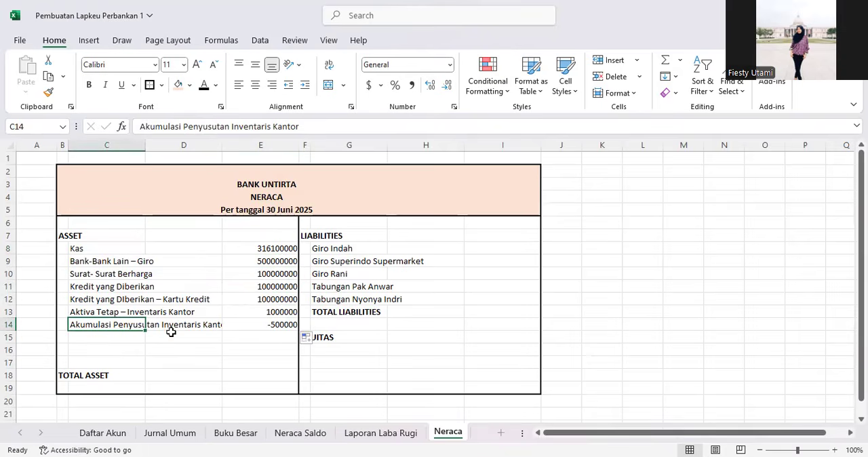
{"action": "left_click", "coordinate": [273, 327]}
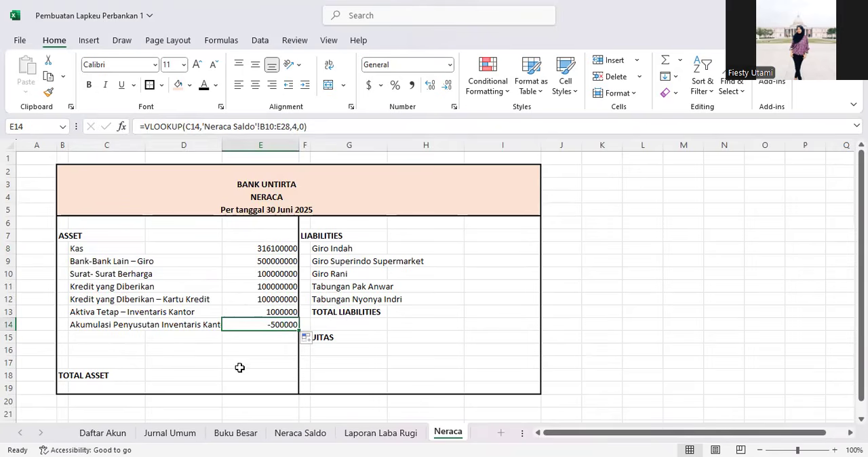
Step: Total the asset balances in E18 with =SUM(E8:E14)
{"action": "left_click", "coordinate": [255, 377]}
{"action": "left_click", "coordinate": [254, 324]}
{"action": "left_click", "coordinate": [256, 376]}
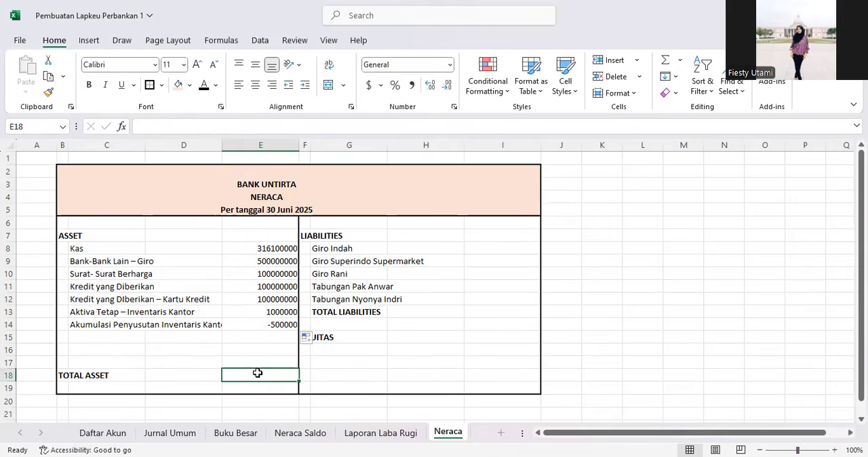
{"action": "key", "text": "F2"}
{"action": "type", "text": "="}
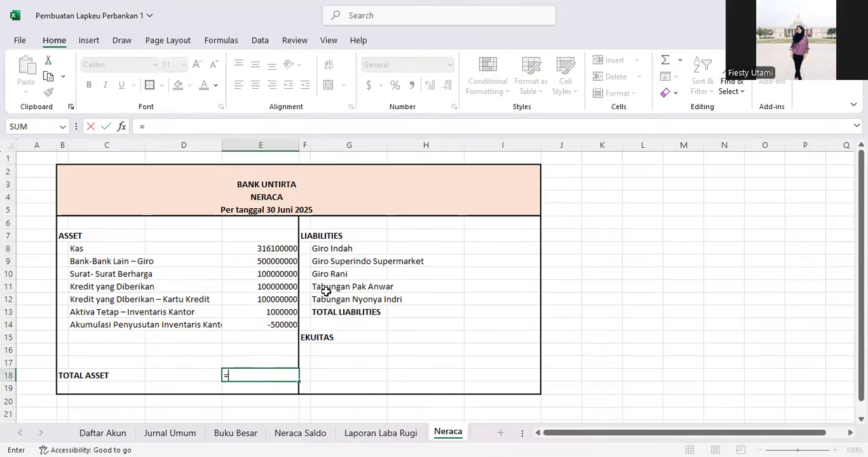
{"action": "type", "text": "SUM("}
{"action": "left_click", "coordinate": [268, 249]}
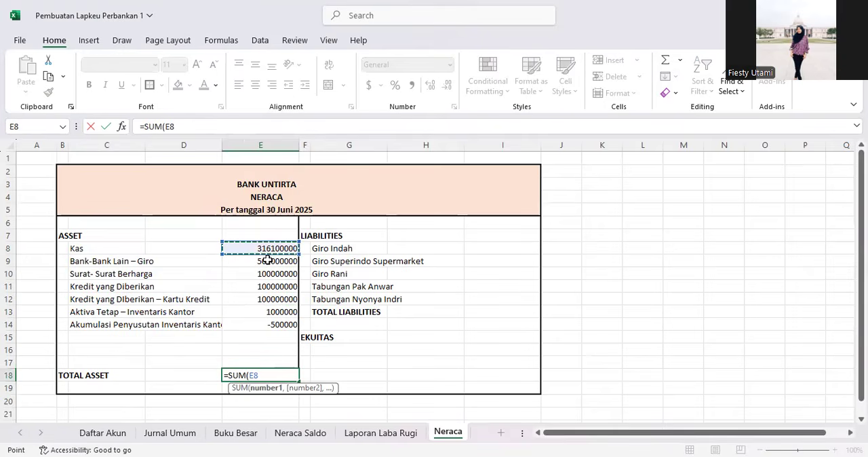
{"action": "left_click_drag", "start_coordinate": [268, 324], "coordinate": [270, 323]}
{"action": "key", "text": "Return"}
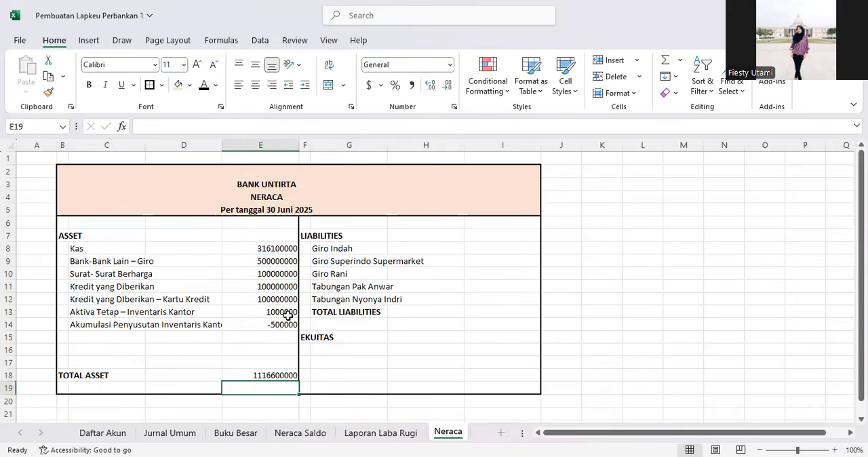
Step: Format columns E and I with comma-style numbers and no decimal places
{"action": "left_click", "coordinate": [274, 374]}
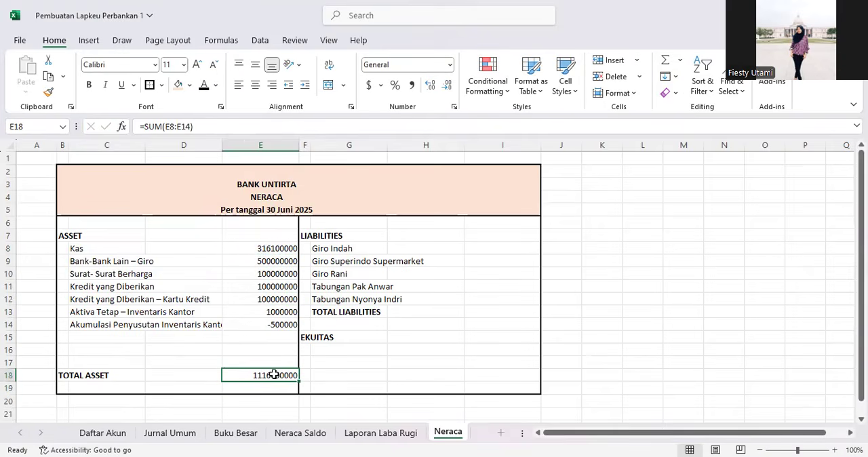
{"action": "left_click", "coordinate": [266, 146]}
{"action": "left_click", "coordinate": [474, 146], "text": "ctrl"}
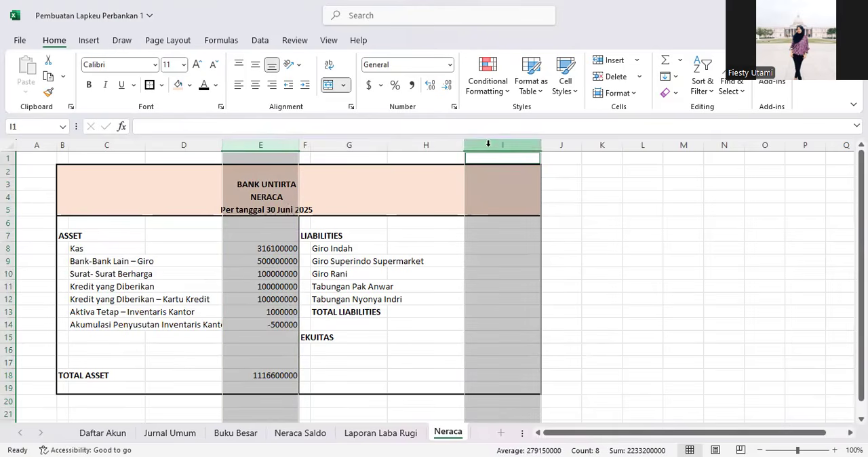
{"action": "left_click", "coordinate": [451, 66]}
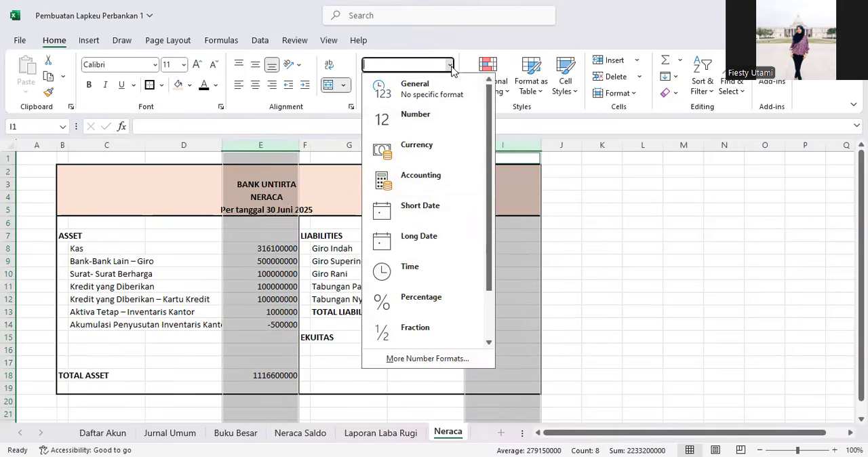
{"action": "left_click", "coordinate": [438, 46]}
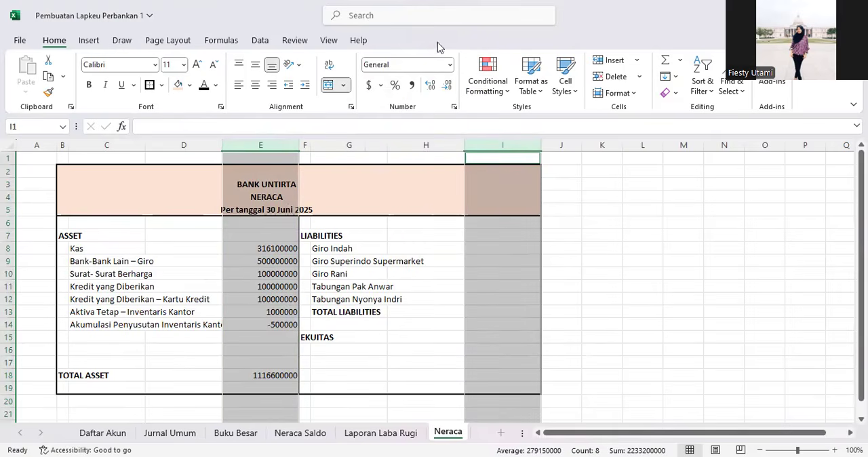
{"action": "left_click", "coordinate": [412, 85]}
{"action": "left_click", "coordinate": [447, 85]}
{"action": "left_click", "coordinate": [447, 84]}
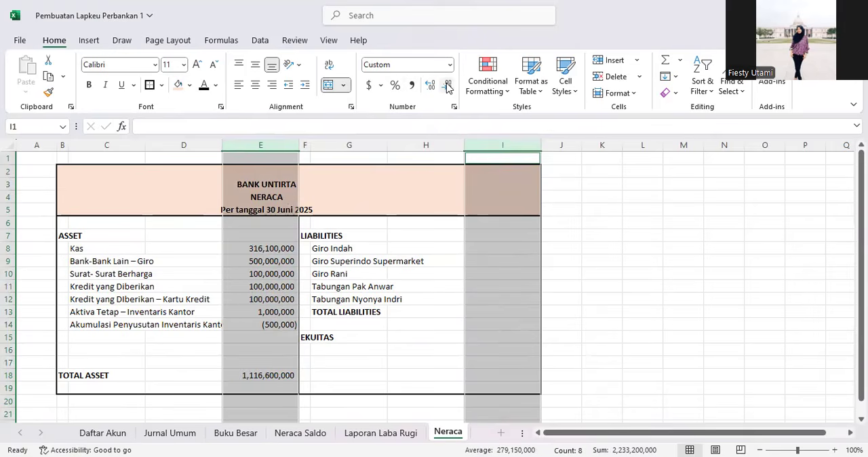
{"action": "left_click", "coordinate": [390, 287]}
{"action": "left_click", "coordinate": [269, 366]}
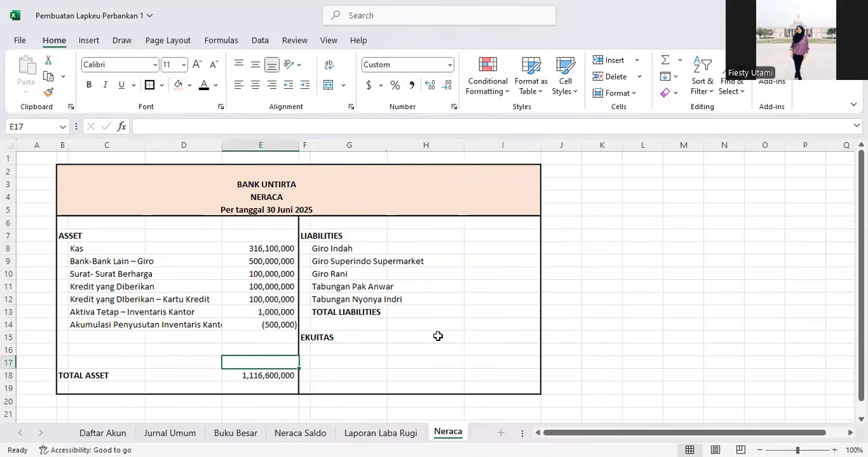
Step: Try copying the Kas lookup formula from E8 into I8 for Giro Indah
{"action": "left_click", "coordinate": [498, 245]}
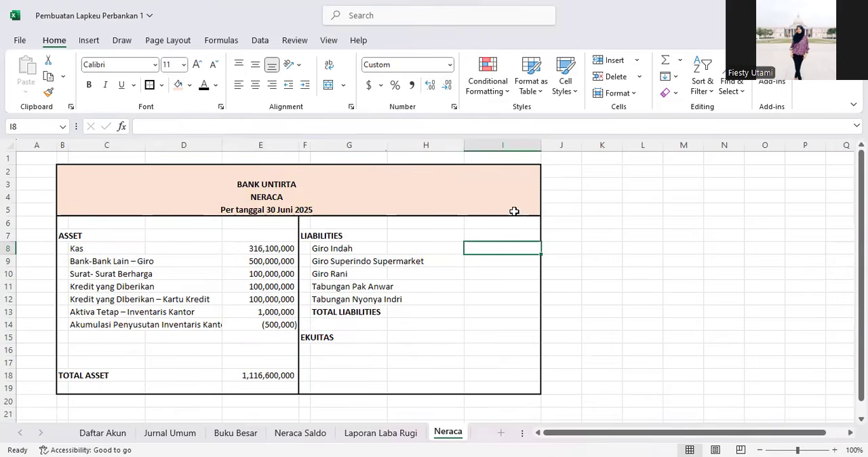
{"action": "left_click", "coordinate": [278, 251]}
{"action": "key", "text": "ctrl+c"}
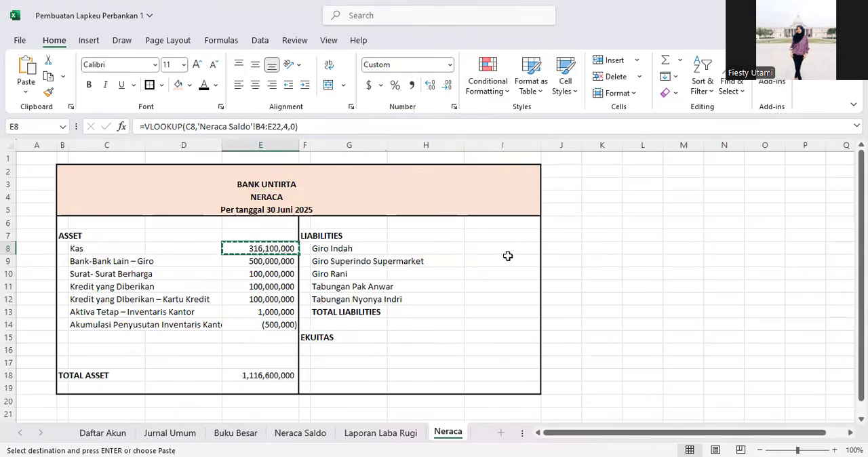
{"action": "left_click", "coordinate": [505, 251]}
{"action": "left_click", "coordinate": [326, 127]}
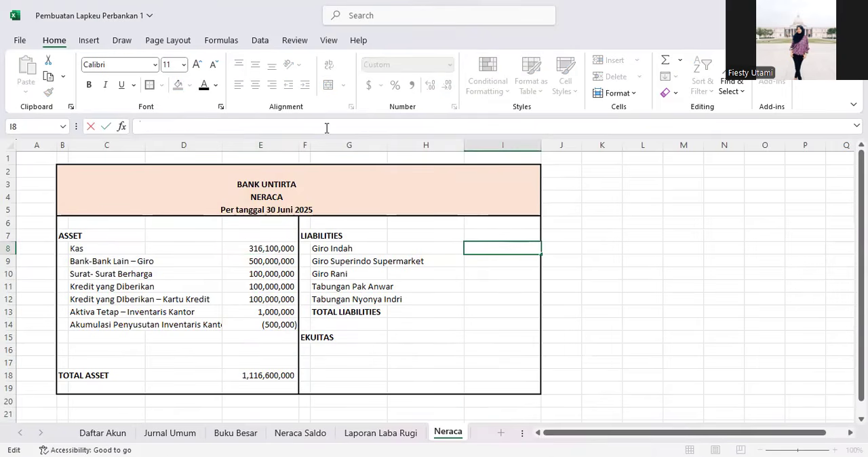
{"action": "left_click", "coordinate": [283, 248]}
{"action": "left_click", "coordinate": [475, 249]}
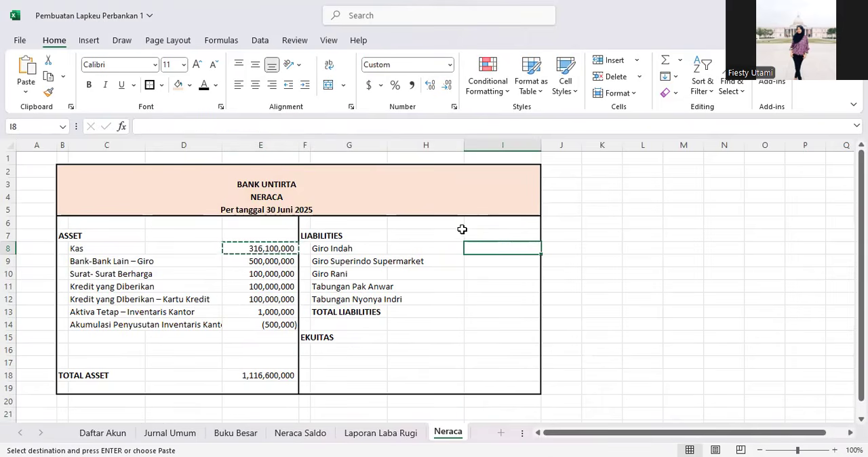
{"action": "key", "text": "ctrl+v"}
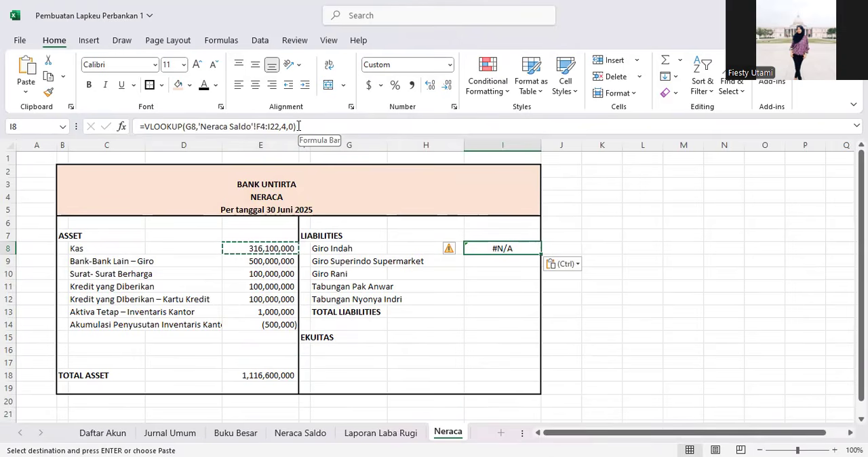
{"action": "left_click", "coordinate": [195, 127]}
{"action": "left_click", "coordinate": [194, 126]}
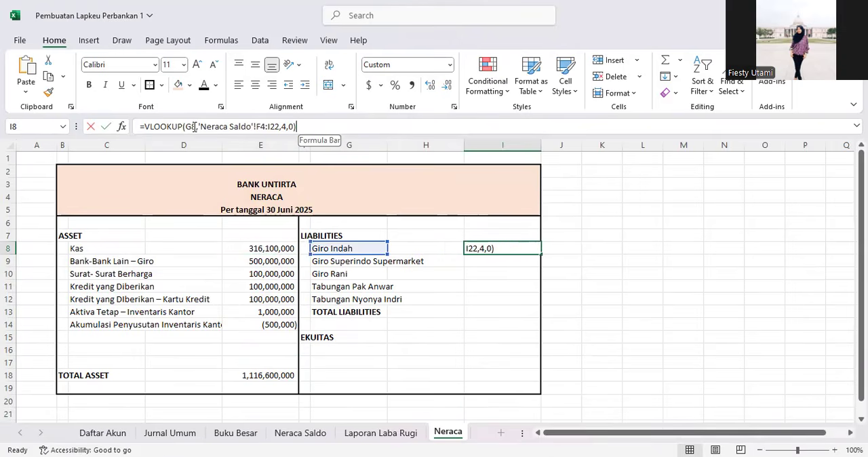
{"action": "key", "text": "Right"}
{"action": "key", "text": "Right"}
{"action": "key", "text": "Right"}
{"action": "key", "text": "Right"}
{"action": "key", "text": "Right"}
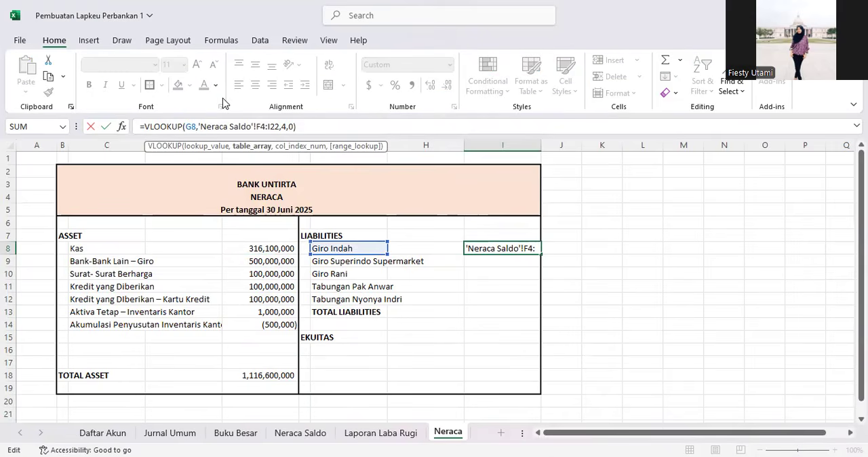
{"action": "key", "text": "Escape"}
Step: Make the E8 lookup range absolute as 'Neraca Saldo'!$B$4:$E$22
{"action": "left_click", "coordinate": [242, 248]}
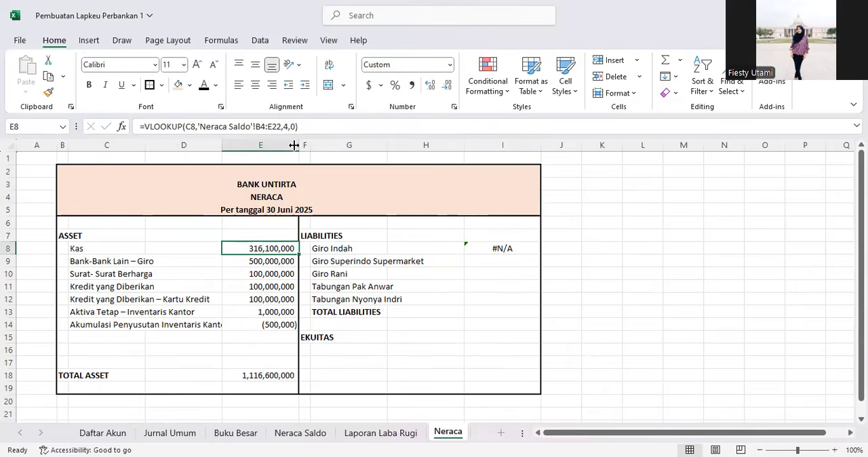
{"action": "left_click", "coordinate": [255, 123]}
{"action": "type", "text": "$B$4:"}
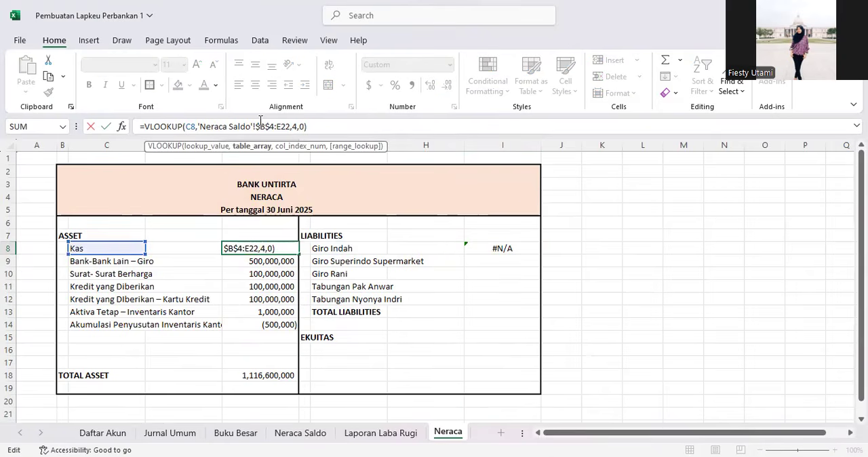
{"action": "type", "text": "$E$"}
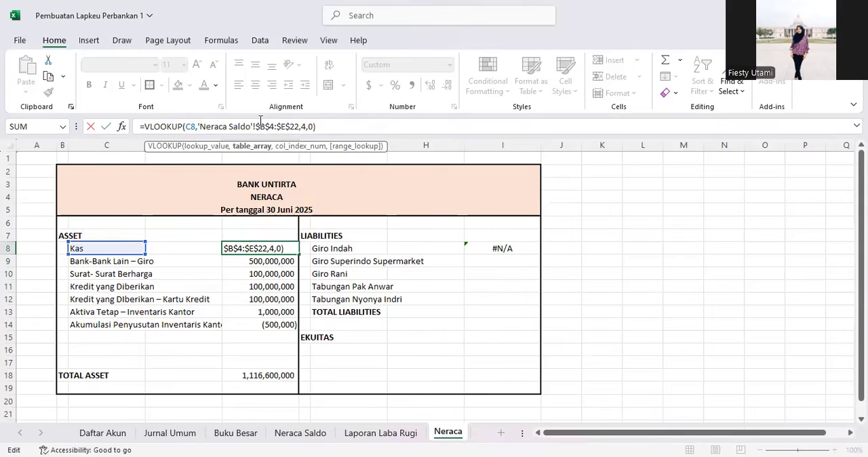
{"action": "key", "text": "ctrl+Return"}
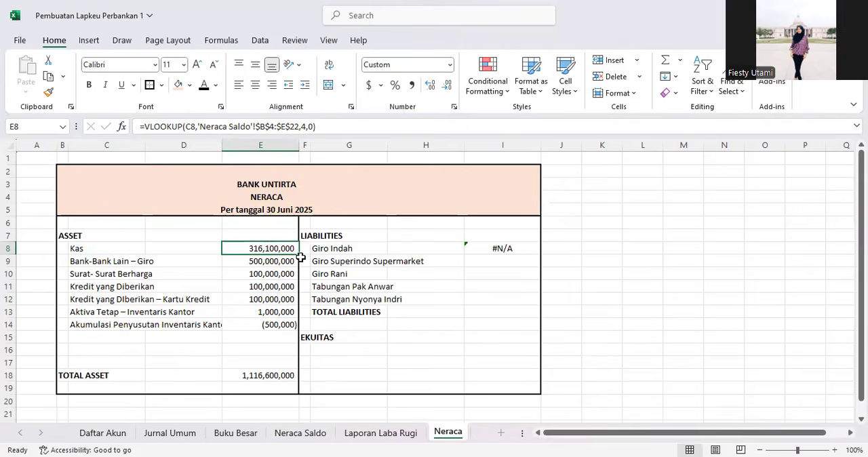
Step: Refill the E8 formula down through E14 for the other asset accounts
{"action": "left_click_drag", "start_coordinate": [300, 254], "coordinate": [301, 328]}
{"action": "left_click", "coordinate": [268, 252]}
{"action": "left_click", "coordinate": [229, 286]}
Step: Copy the E8 lookup formula into I8 and fill it down through I12 for the liability accounts
{"action": "left_click", "coordinate": [255, 253]}
{"action": "key", "text": "ctrl+c"}
{"action": "left_click", "coordinate": [499, 249]}
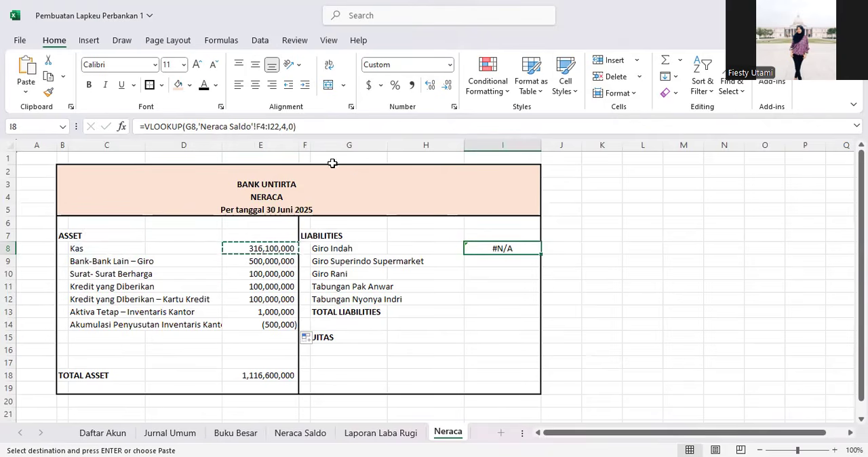
{"action": "key", "text": "ctrl+v"}
{"action": "left_click", "coordinate": [501, 285]}
{"action": "left_click", "coordinate": [525, 245]}
{"action": "left_click_drag", "start_coordinate": [540, 255], "coordinate": [530, 308]}
{"action": "left_click", "coordinate": [475, 273]}
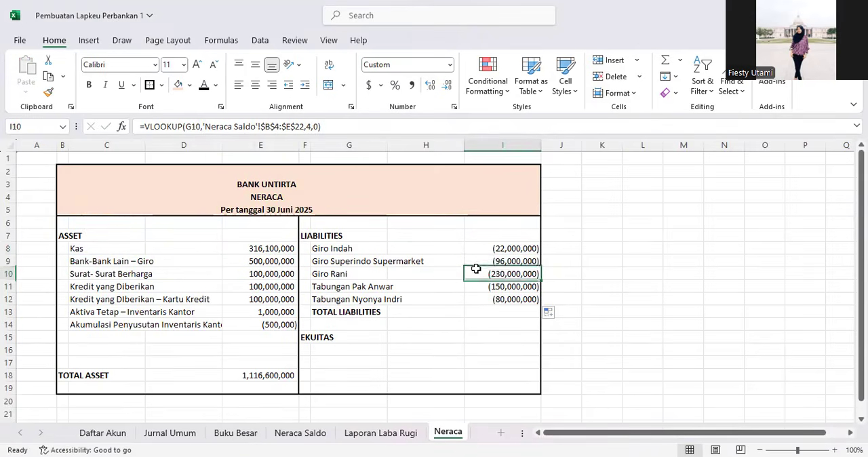
Step: Total the liabilities in I13 with =SUM(I8:I12) and make the total bold
{"action": "left_click", "coordinate": [482, 315]}
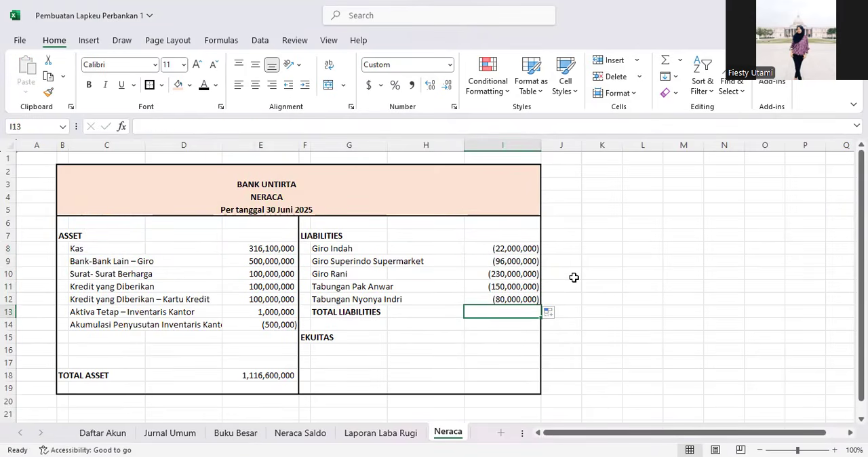
{"action": "type", "text": "="}
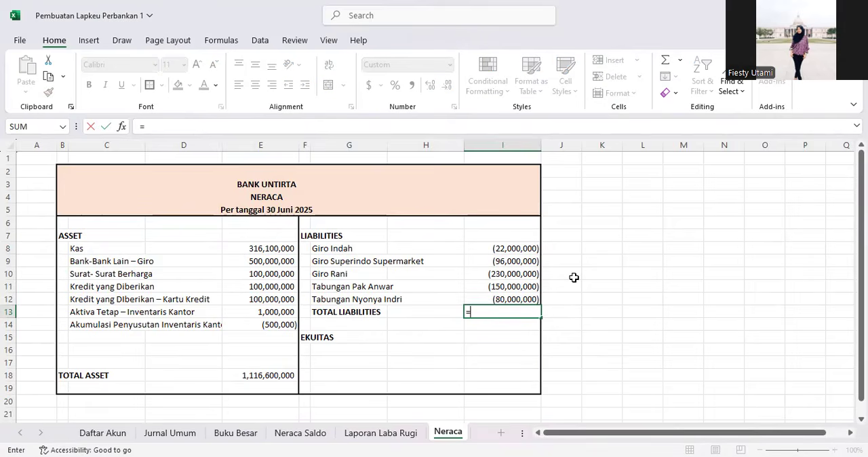
{"action": "type", "text": "SUM("}
{"action": "left_click_drag", "start_coordinate": [522, 250], "coordinate": [526, 268]}
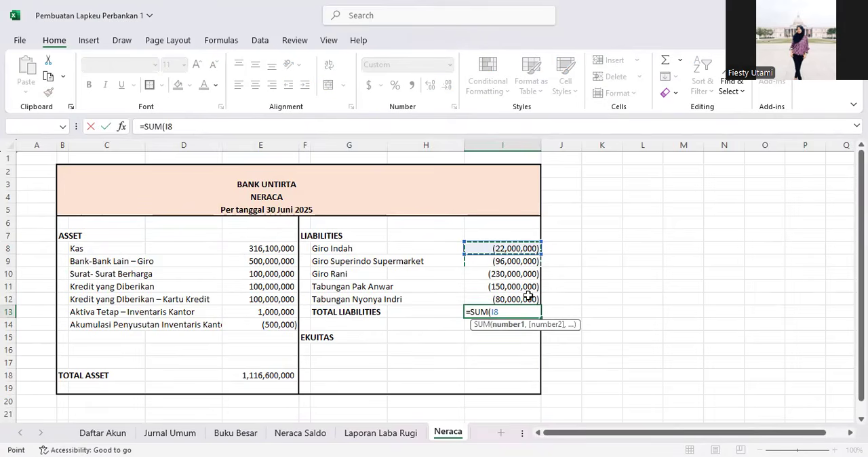
{"action": "left_click_drag", "start_coordinate": [528, 296], "coordinate": [528, 298]}
{"action": "key", "text": "Return"}
{"action": "left_click", "coordinate": [496, 313]}
{"action": "key", "text": "ctrl+b"}
Step: Insert two blank rows above the TOTAL ASSET row
{"action": "scroll", "coordinate": [347, 356], "scroll_direction": "down", "scroll_amount": 2}
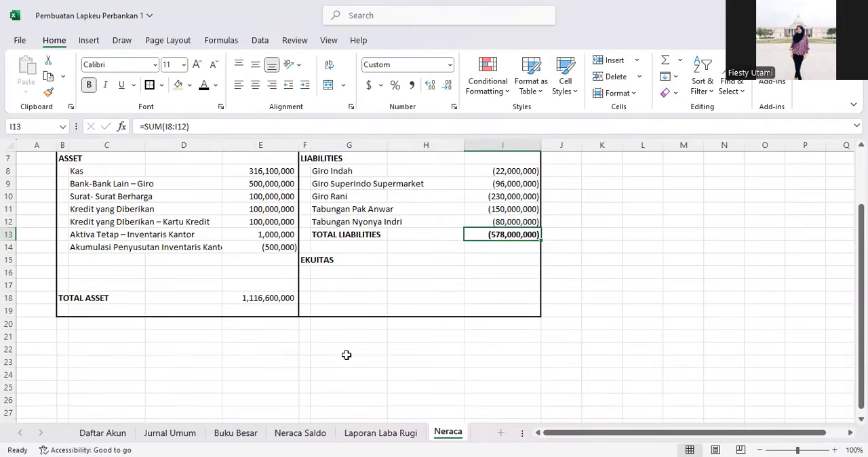
{"action": "left_click_drag", "start_coordinate": [8, 272], "coordinate": [9, 284]}
{"action": "right_click", "coordinate": [10, 284]}
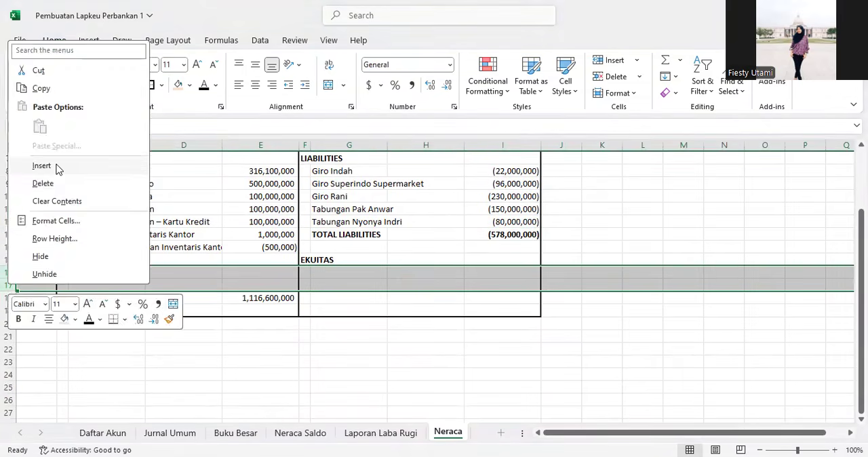
{"action": "left_click", "coordinate": [54, 166]}
{"action": "left_click", "coordinate": [353, 281]}
{"action": "scroll", "coordinate": [515, 245], "scroll_direction": "up", "scroll_amount": 1}
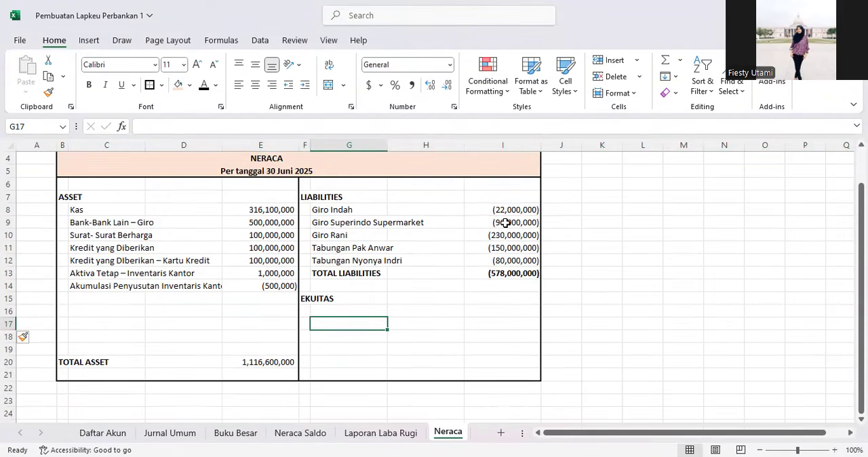
Step: Edit the I8 lookup formula to reverse its sign, then fill it down through I12
{"action": "left_click", "coordinate": [502, 208]}
{"action": "left_click", "coordinate": [344, 128]}
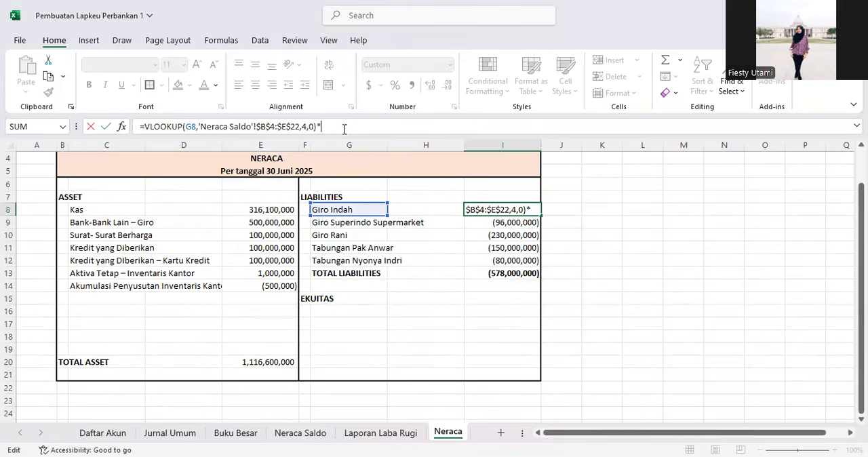
{"action": "key", "text": "Return"}
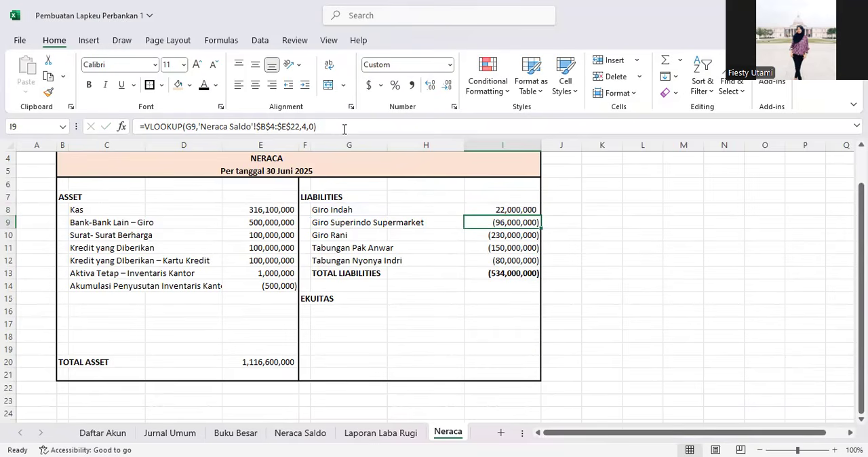
{"action": "left_click", "coordinate": [523, 210]}
{"action": "left_click_drag", "start_coordinate": [541, 216], "coordinate": [540, 266]}
{"action": "left_click", "coordinate": [455, 246]}
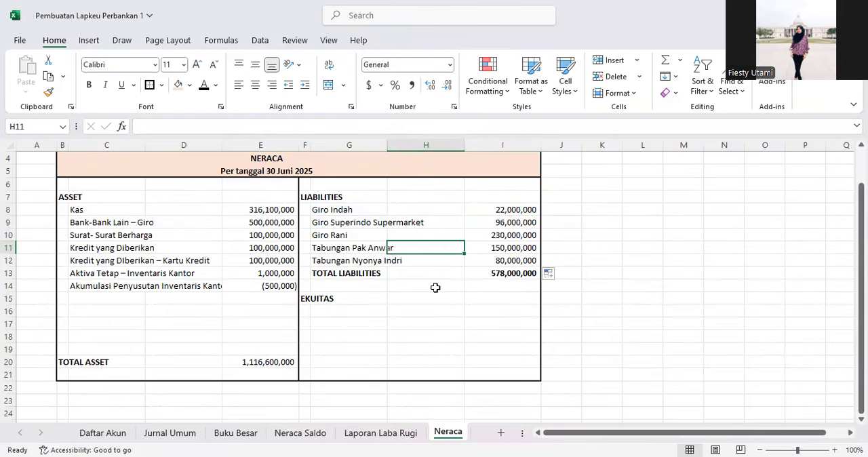
Step: Open the Neraca Saldo sheet to review the account balances
{"action": "left_click", "coordinate": [356, 312]}
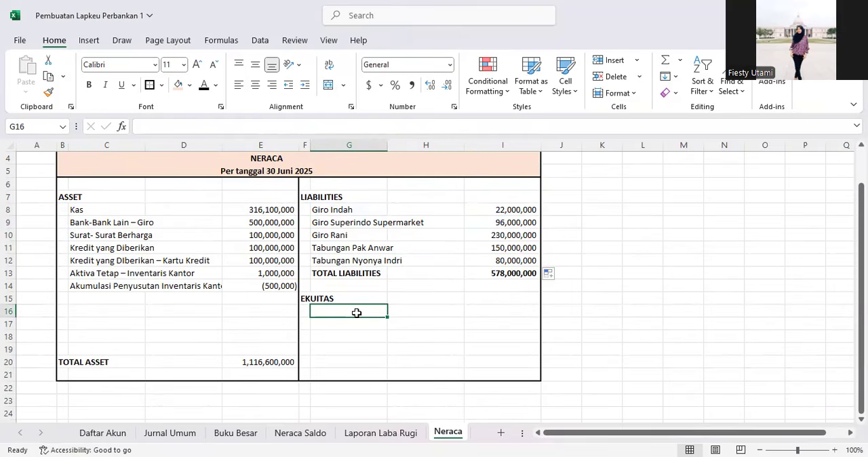
{"action": "left_click", "coordinate": [314, 434]}
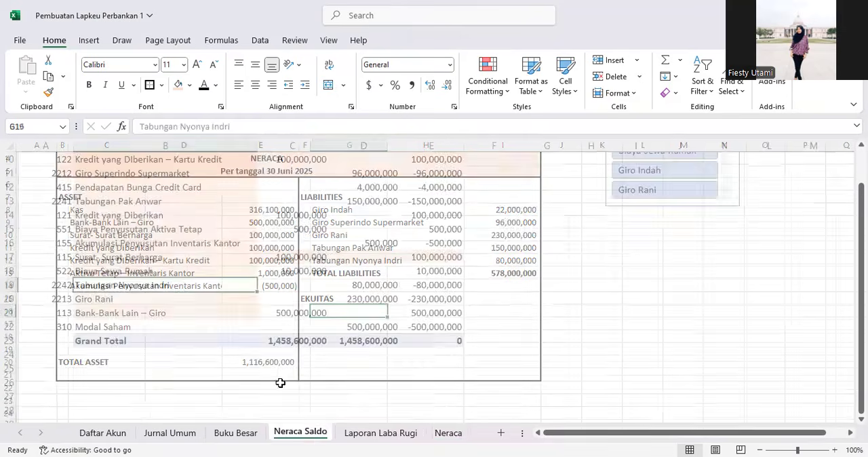
{"action": "scroll", "coordinate": [140, 368], "scroll_direction": "up", "scroll_amount": 3}
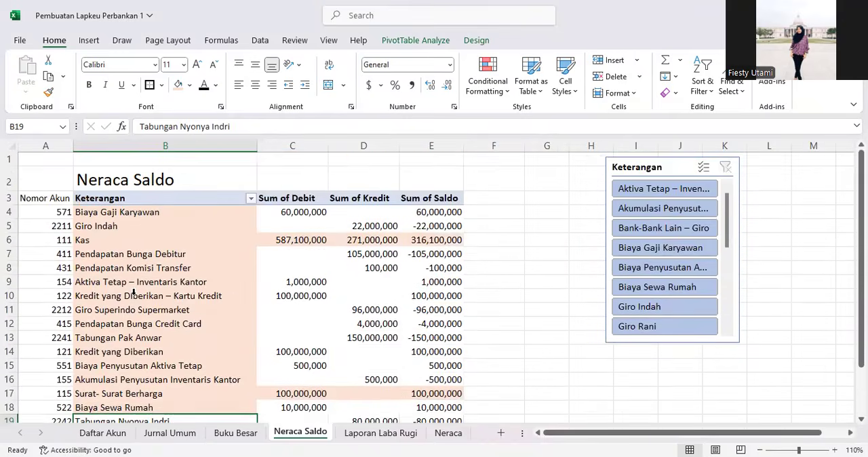
Step: Highlight the Modal Saham account cell in the Neraca Saldo pivot with the fill colour
{"action": "scroll", "coordinate": [104, 333], "scroll_direction": "down", "scroll_amount": 3}
{"action": "left_click", "coordinate": [106, 328]}
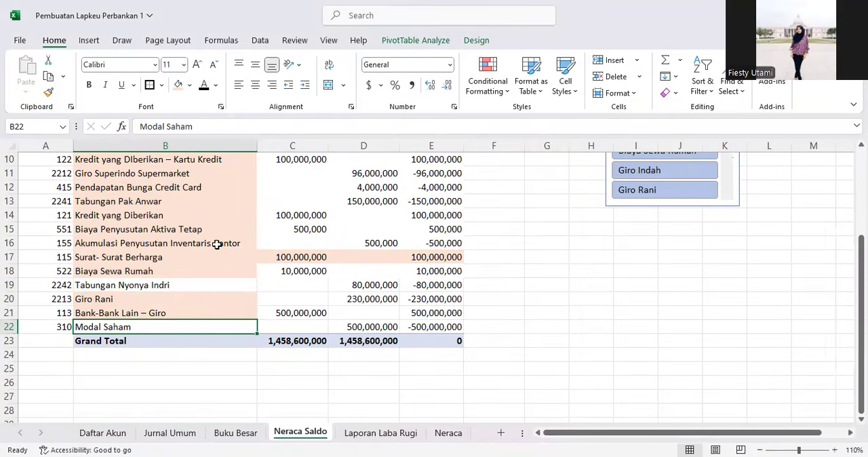
{"action": "left_click", "coordinate": [179, 85]}
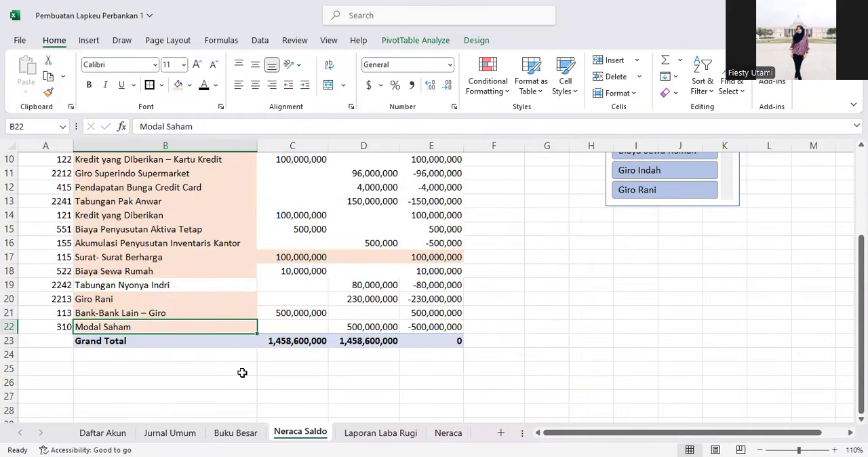
Step: Copy the account name Modal Saham into G16 under EKUITAS on the Neraca sheet
{"action": "left_click_drag", "start_coordinate": [205, 125], "coordinate": [83, 115]}
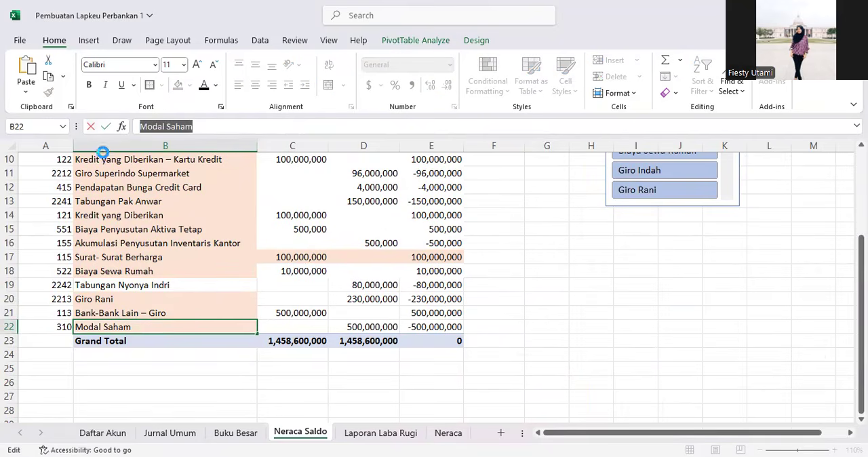
{"action": "left_click", "coordinate": [178, 291]}
{"action": "left_click", "coordinate": [447, 433]}
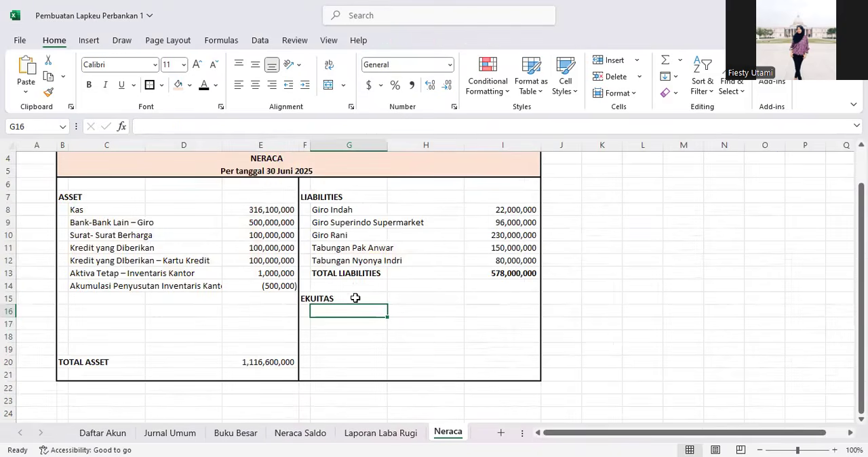
{"action": "left_click", "coordinate": [263, 124]}
{"action": "key", "text": "ctrl+v"}
{"action": "key", "text": "Return"}
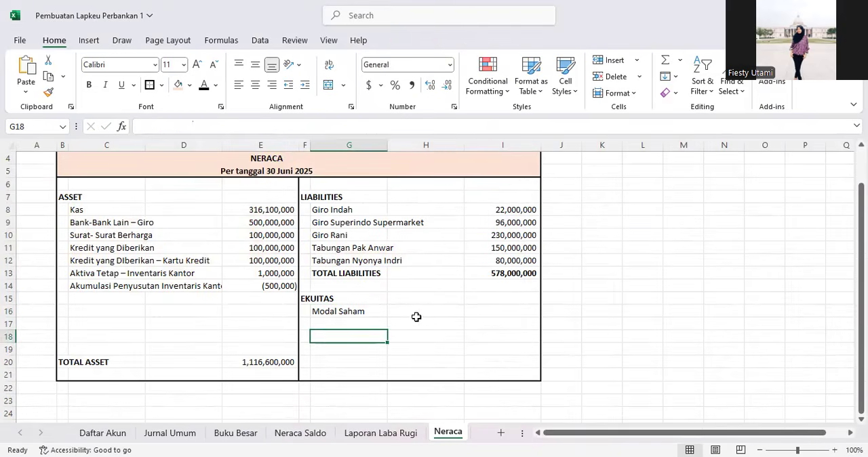
Step: Copy the I11 lookup formula into I16 to fetch the Modal Saham balance
{"action": "left_click", "coordinate": [490, 309]}
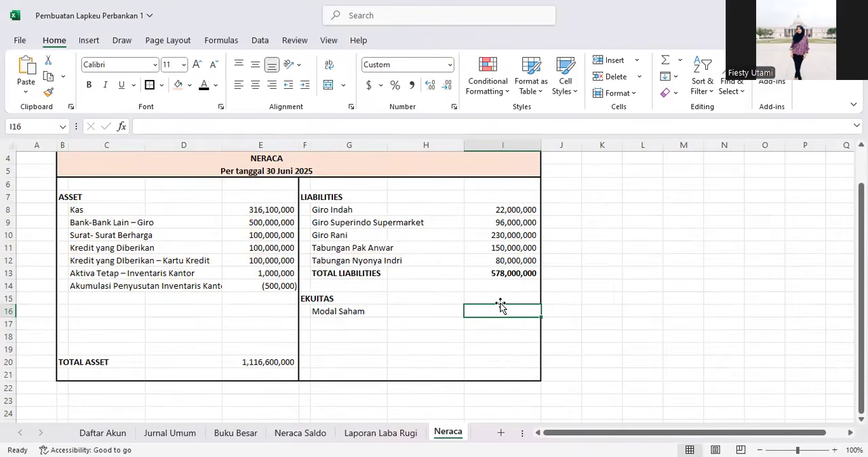
{"action": "left_click", "coordinate": [518, 248]}
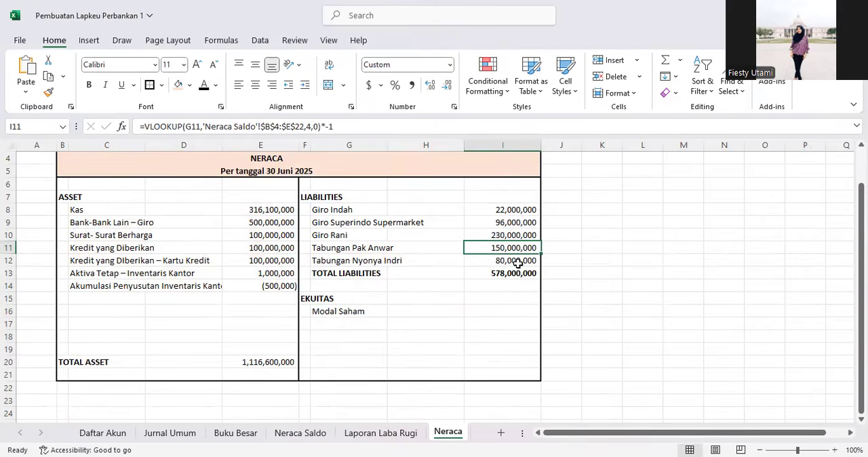
{"action": "key", "text": "ctrl+c"}
{"action": "left_click", "coordinate": [512, 311]}
{"action": "key", "text": "ctrl+v"}
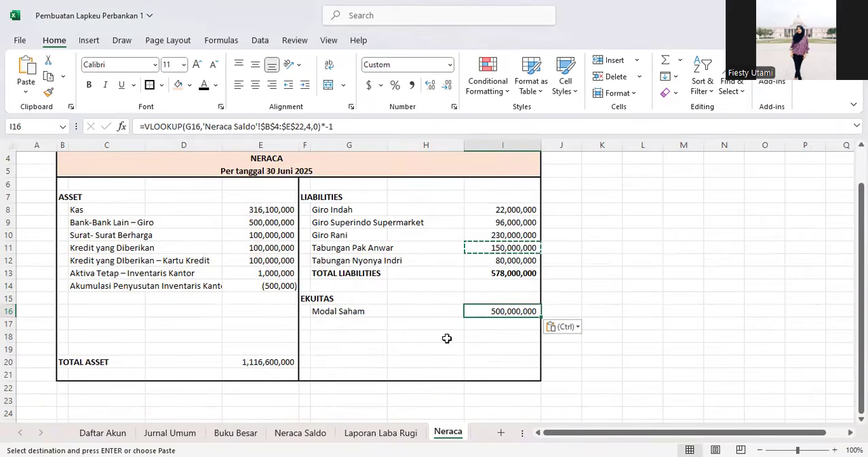
Step: Enter the account label Laba Ditahan in G17 below Modal Saham
{"action": "left_click", "coordinate": [380, 325]}
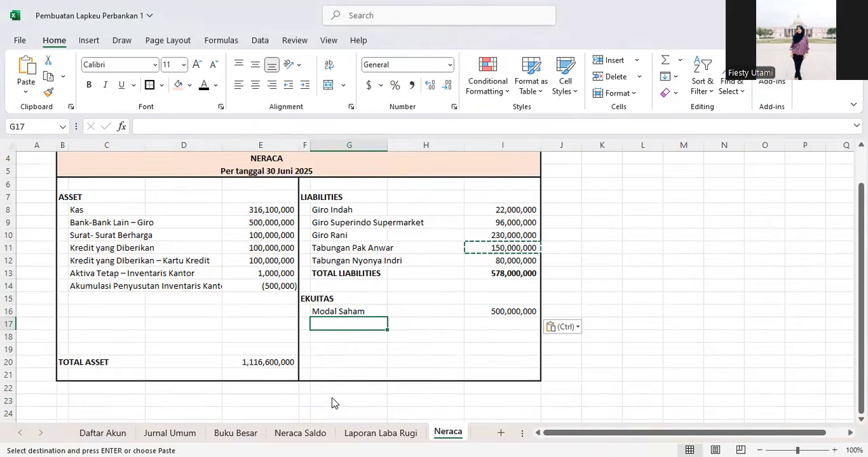
{"action": "type", "text": "Mo"}
{"action": "key", "text": "BackSpace"}
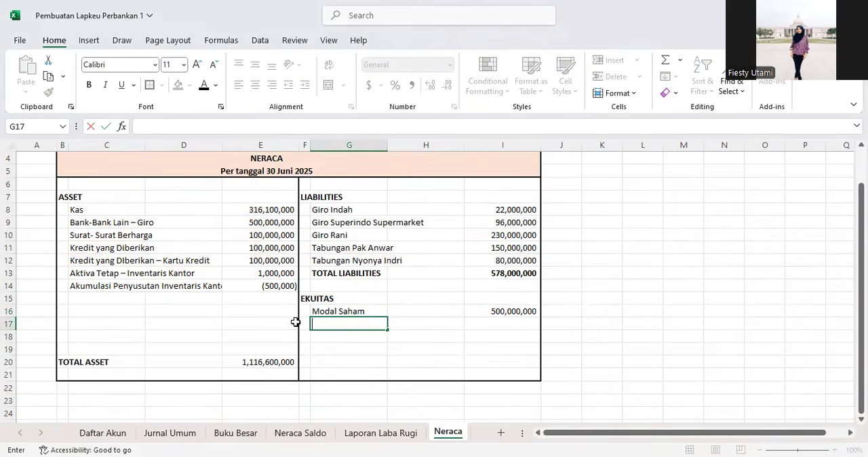
{"action": "type", "text": "Lan"}
{"action": "type", "text": "a Ditah"}
{"action": "type", "text": "an"}
{"action": "key", "text": "Return"}
Step: Link I17 to the LABA total on the Laporan Laba Rugi sheet
{"action": "key", "text": "Up"}
{"action": "key", "text": "Right"}
{"action": "key", "text": "Right"}
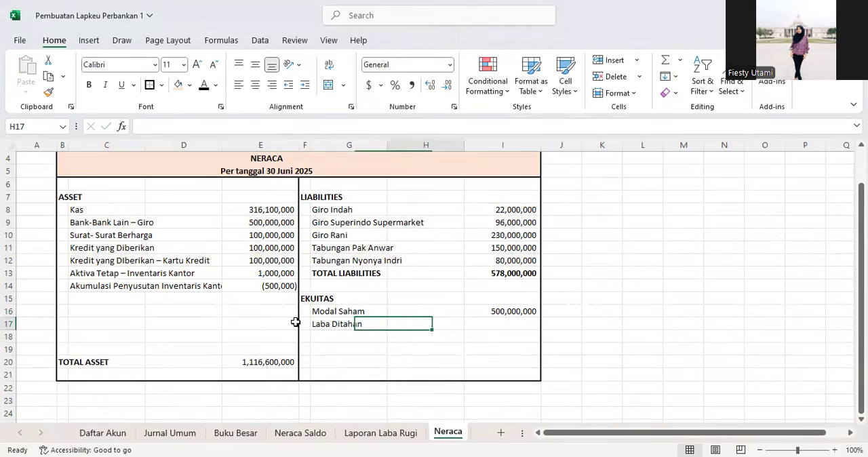
{"action": "type", "text": "="}
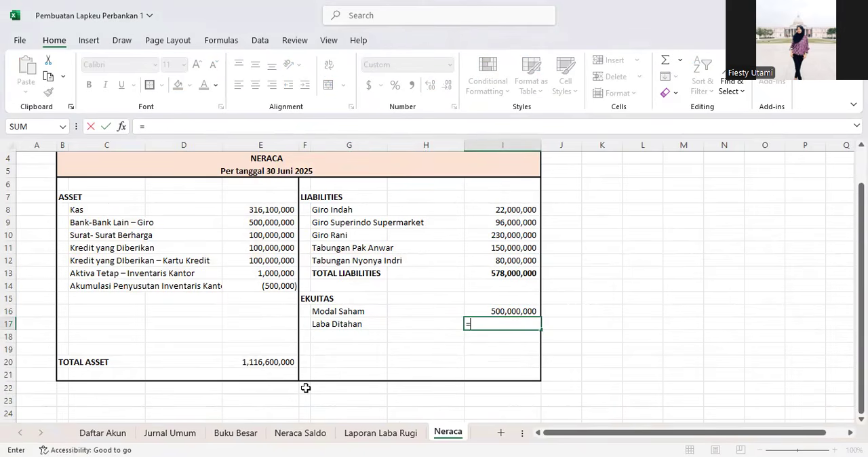
{"action": "left_click", "coordinate": [364, 437]}
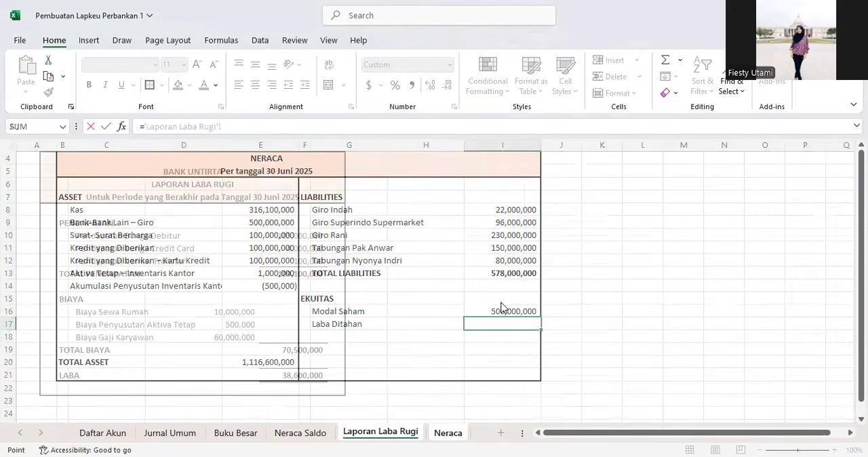
{"action": "left_click", "coordinate": [300, 378]}
{"action": "key", "text": "Return"}
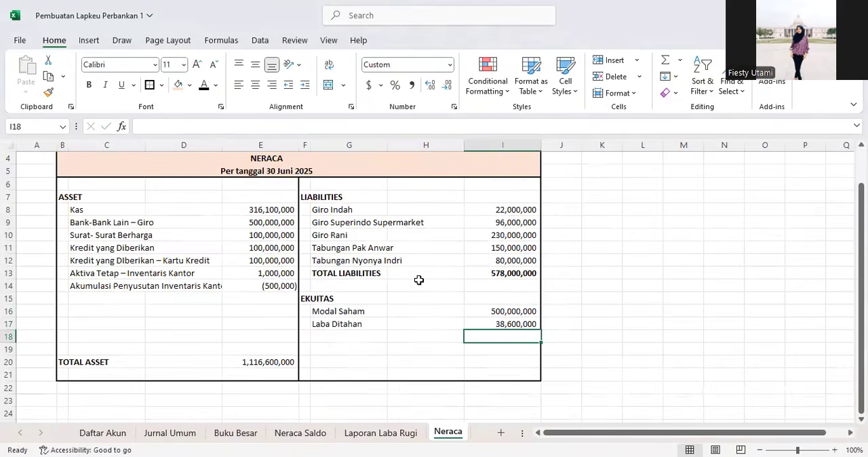
{"action": "scroll", "coordinate": [419, 280], "scroll_direction": "down", "scroll_amount": 1}
{"action": "left_click", "coordinate": [490, 322]}
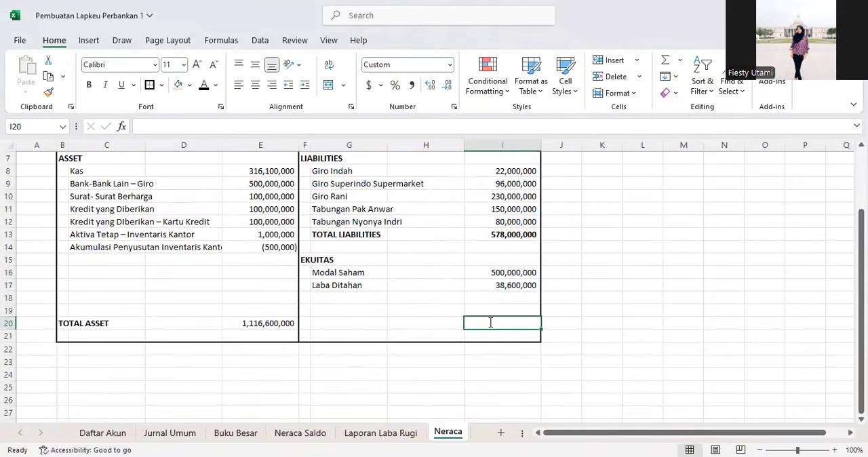
{"action": "type", "text": "="}
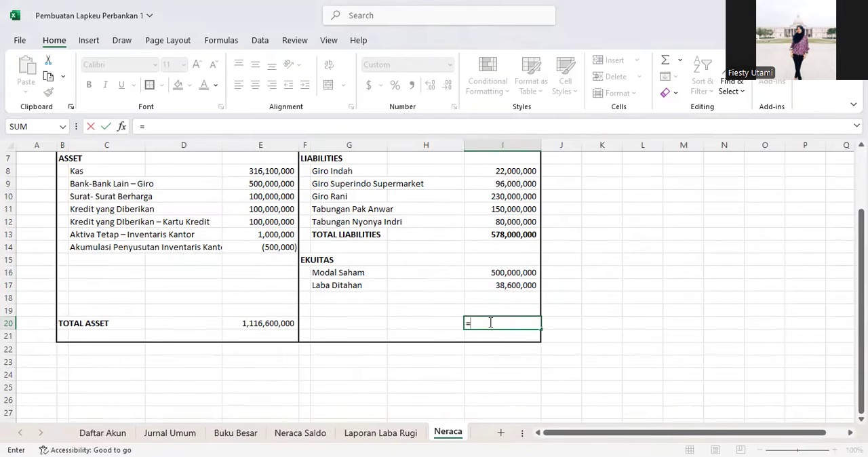
{"action": "key", "text": "Return"}
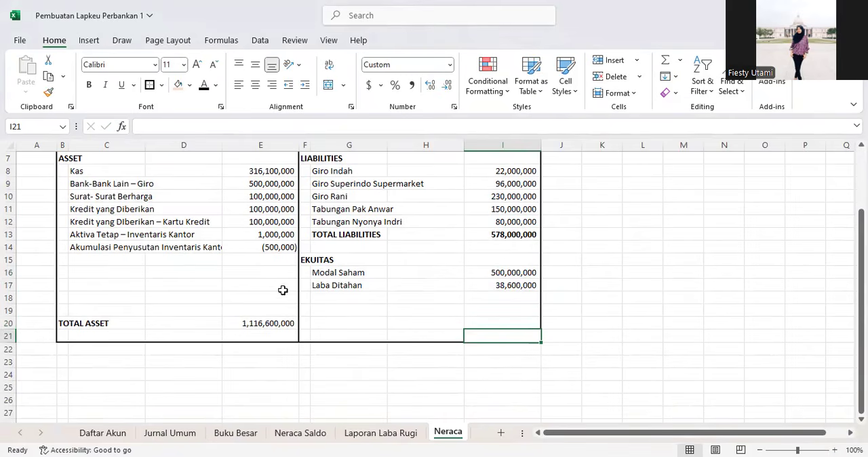
Step: Enter the bold label TOTAL EKUITAS in G18
{"action": "left_click", "coordinate": [326, 296]}
{"action": "type", "text": "T"}
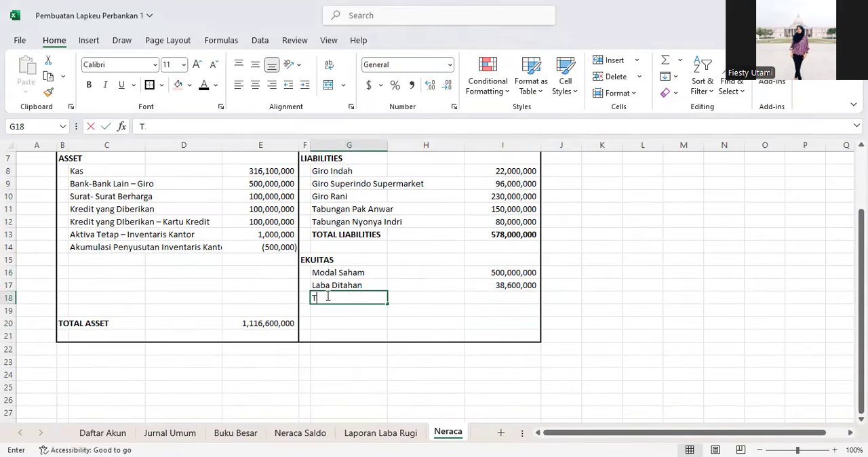
{"action": "type", "text": "OTAL EKUITAS"}
{"action": "key", "text": "Return"}
{"action": "left_click", "coordinate": [326, 296]}
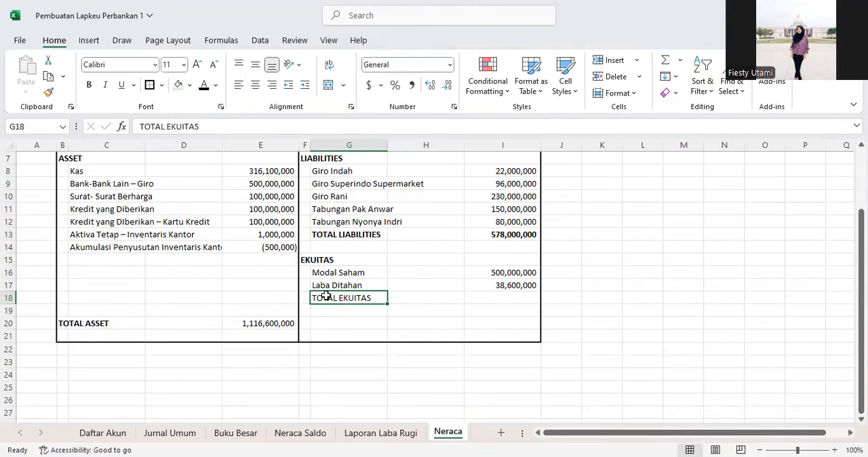
{"action": "key", "text": "ctrl+b"}
{"action": "key", "text": "Right"}
{"action": "key", "text": "Right"}
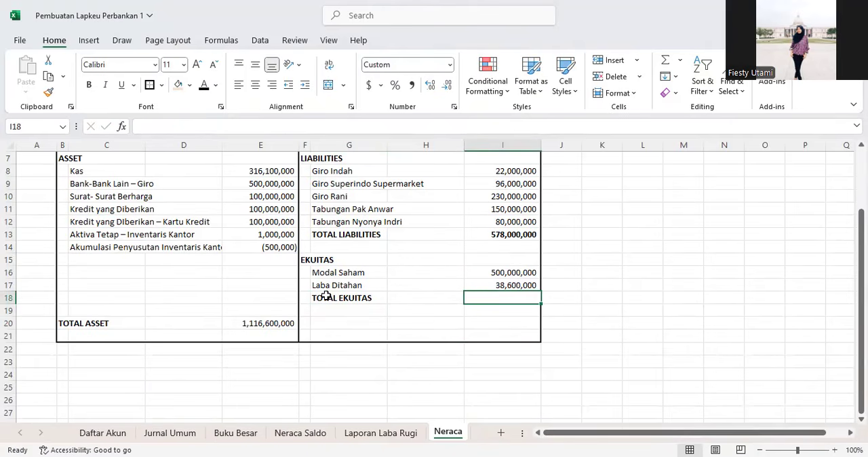
Step: Add a top border to the total liabilities cell I13
{"action": "left_click", "coordinate": [490, 233]}
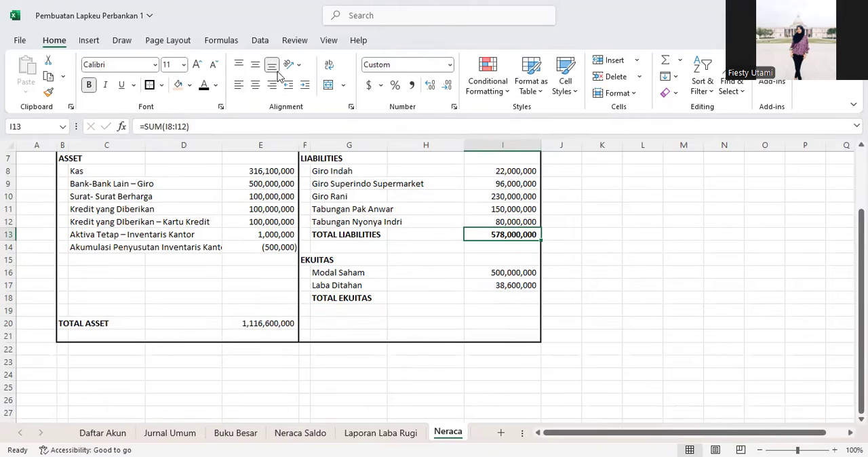
{"action": "left_click", "coordinate": [161, 85]}
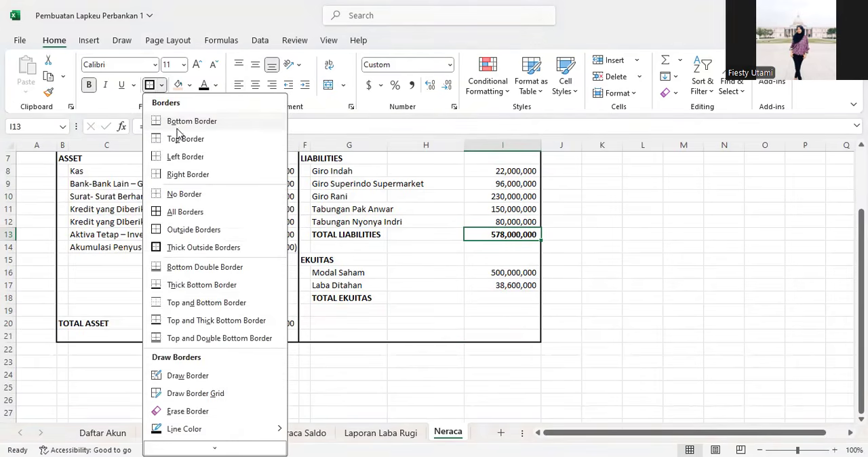
{"action": "left_click", "coordinate": [172, 137]}
Step: Total the equity in I18 with =SUM(I16:I17)
{"action": "left_click", "coordinate": [504, 300]}
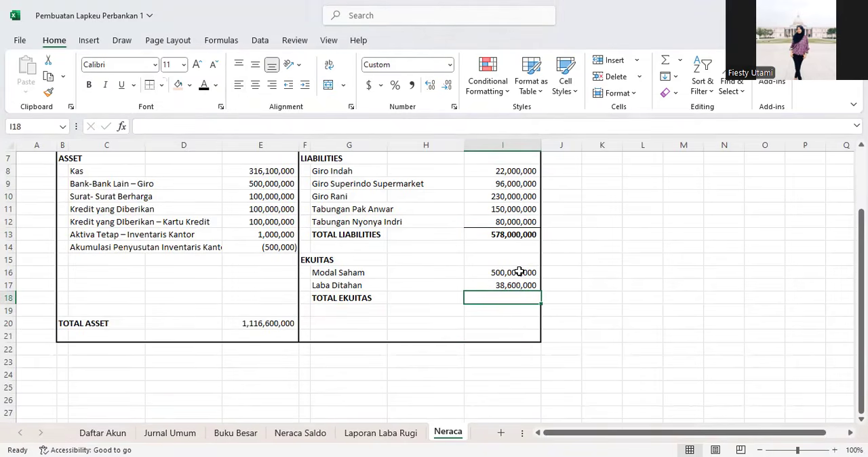
{"action": "type", "text": "=SUM("}
{"action": "left_click_drag", "start_coordinate": [513, 272], "coordinate": [515, 286]}
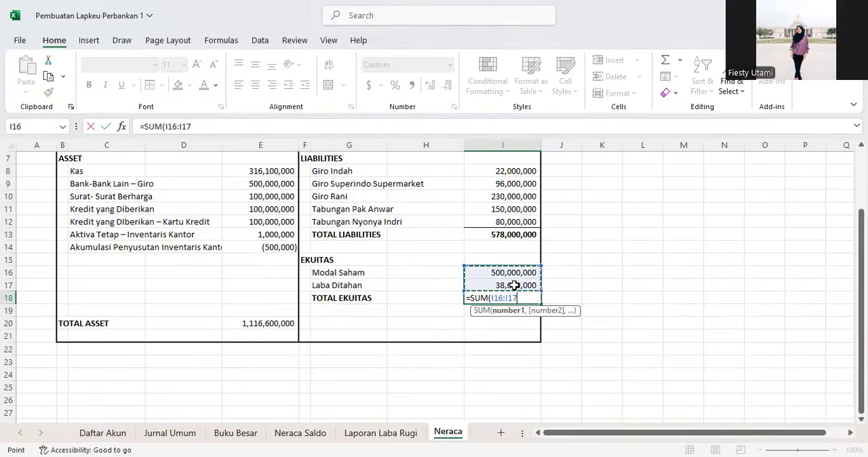
{"action": "key", "text": "Return"}
{"action": "left_click", "coordinate": [513, 296]}
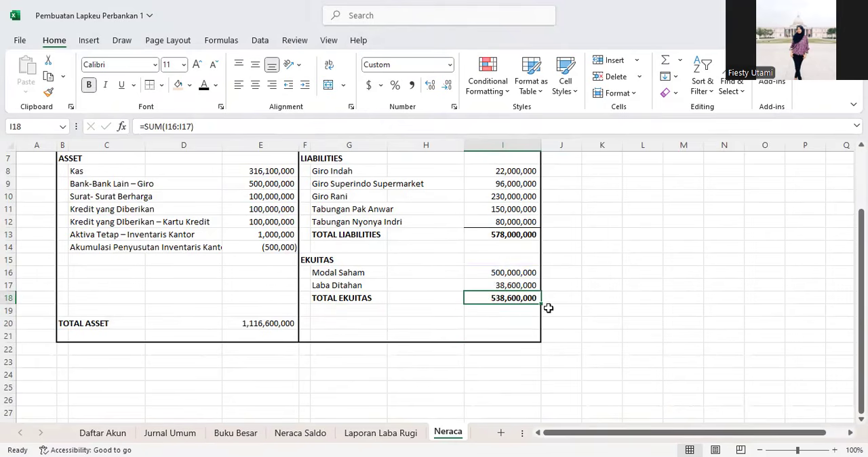
Step: Enter the bold label TOTAL LIABILITIES DAN EKUITAS in F20
{"action": "left_click", "coordinate": [502, 308]}
{"action": "left_click", "coordinate": [500, 323]}
{"action": "left_click", "coordinate": [345, 323]}
{"action": "left_click", "coordinate": [304, 323]}
{"action": "type", "text": "TOTAL"}
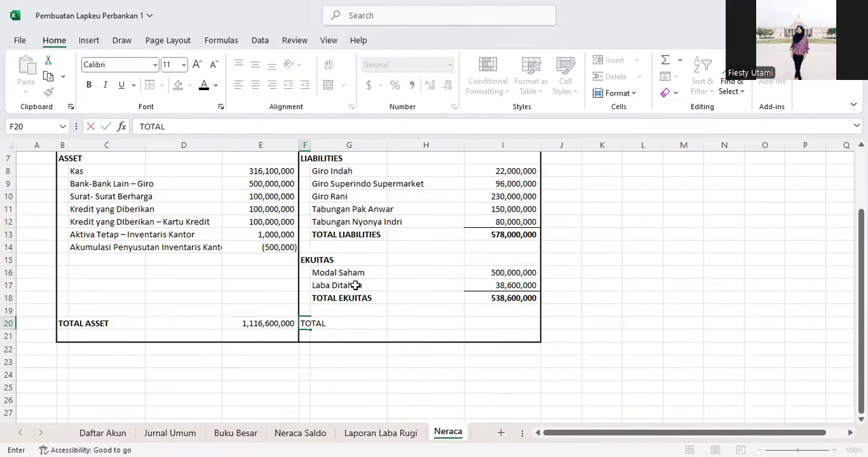
{"action": "type", "text": " LIABILITIES"}
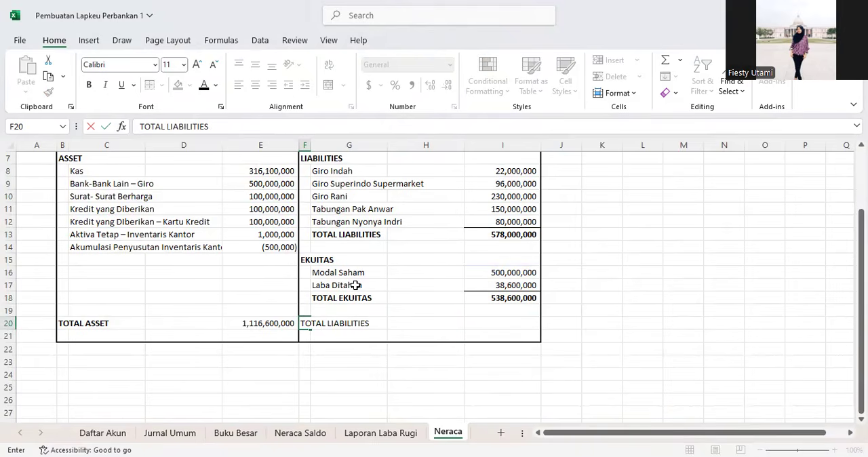
{"action": "type", "text": " DA"}
{"action": "key", "text": "BackSpace"}
{"action": "type", "text": "DAN E"}
{"action": "key", "text": "Return"}
{"action": "key", "text": "Up"}
{"action": "key", "text": "ctrl+b"}
Step: Calculate total liabilities and equity in I20 with the formula =I13+I18
{"action": "key", "text": "Right"}
{"action": "key", "text": "Right"}
{"action": "key", "text": "Right"}
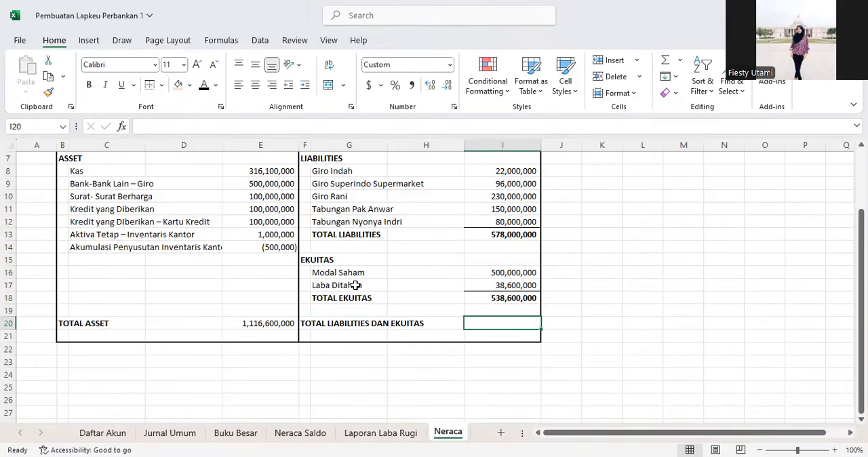
{"action": "type", "text": "=SUM"}
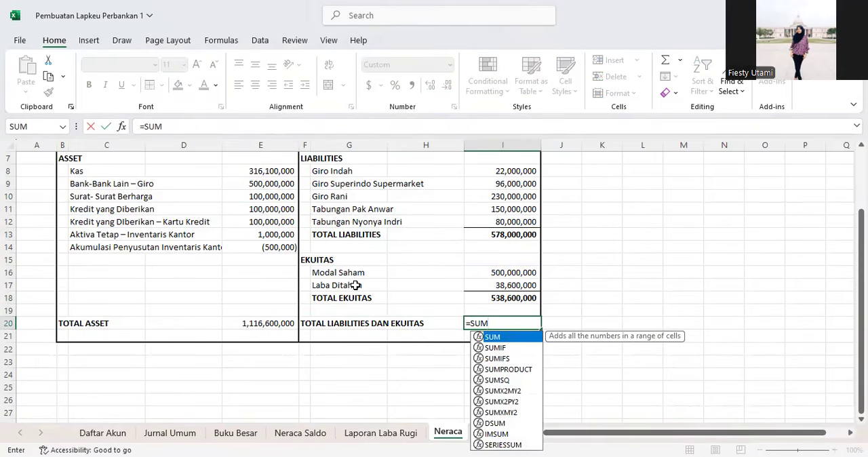
{"action": "key", "text": "BackSpace"}
{"action": "key", "text": "BackSpace"}
{"action": "key", "text": "BackSpace"}
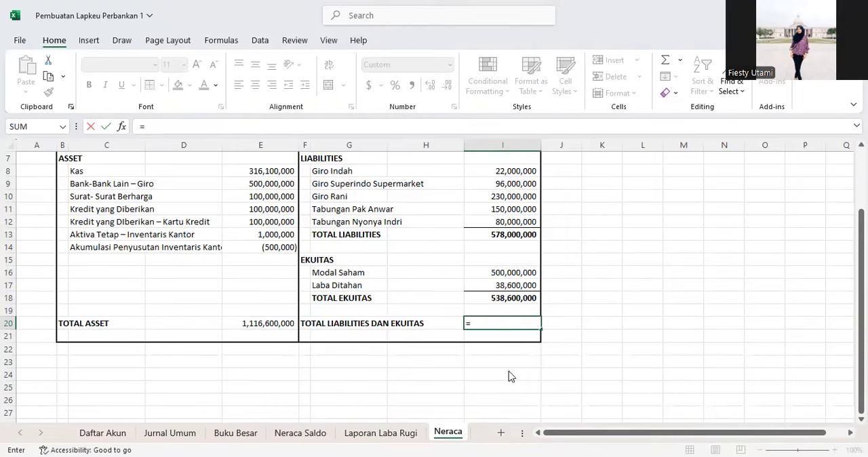
{"action": "left_click", "coordinate": [500, 234]}
{"action": "type", "text": "+"}
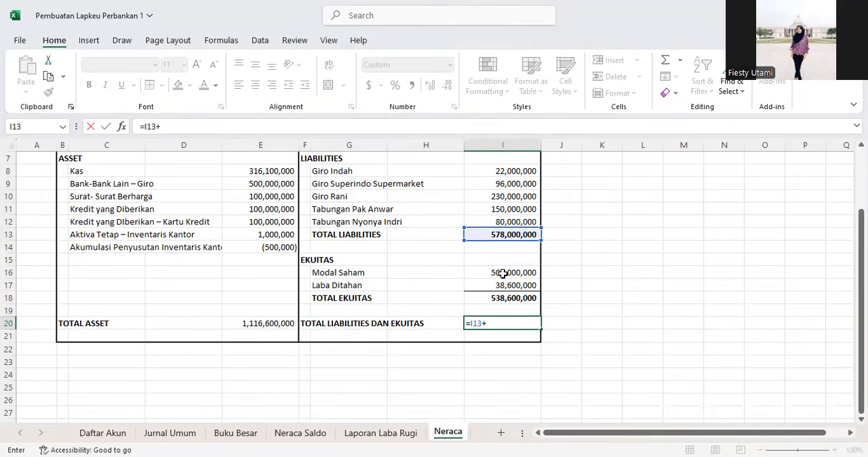
{"action": "left_click", "coordinate": [501, 297]}
{"action": "key", "text": "Return"}
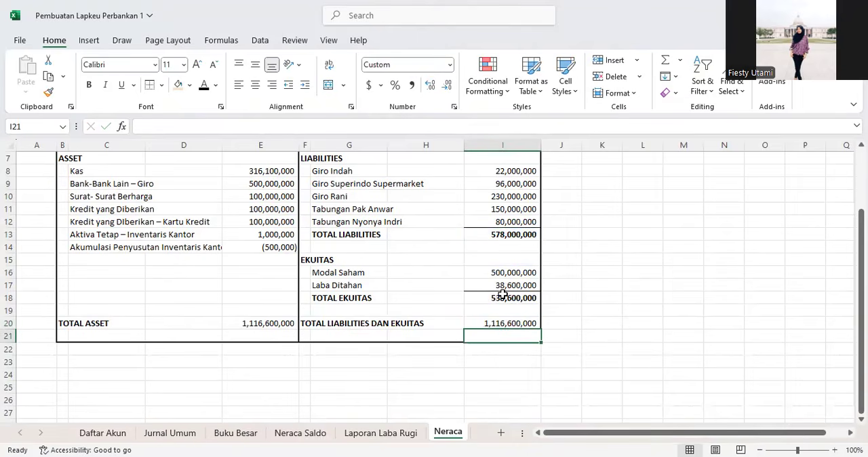
Step: Apply a bottom double border to the total cells E20 and I20
{"action": "left_click", "coordinate": [256, 322]}
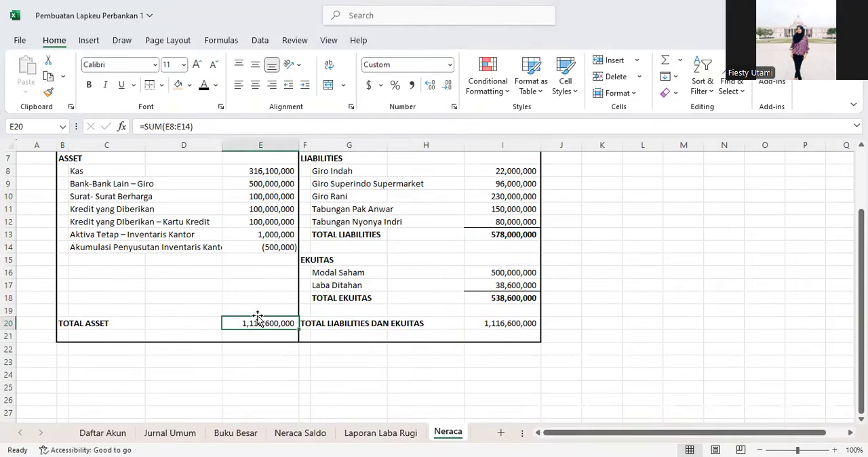
{"action": "left_click", "coordinate": [505, 326], "text": "ctrl"}
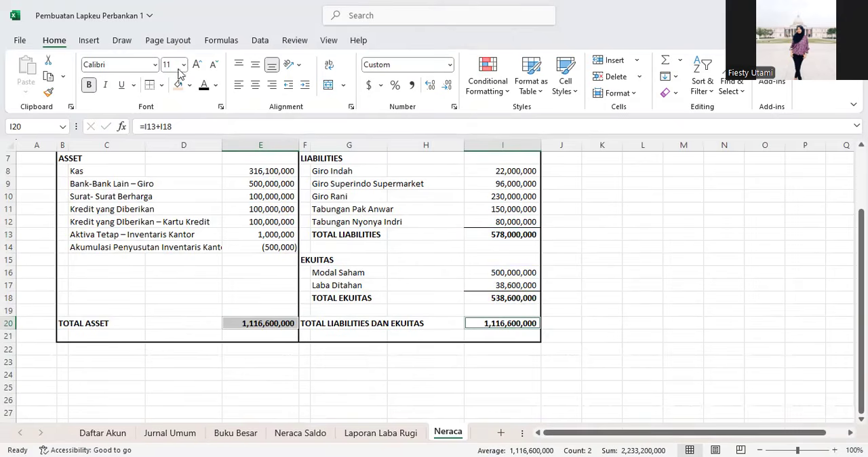
{"action": "left_click", "coordinate": [162, 86]}
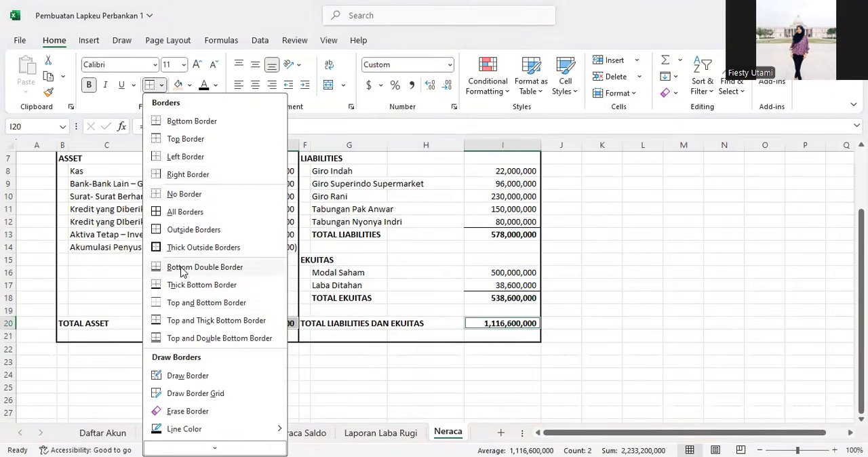
{"action": "left_click", "coordinate": [271, 268]}
{"action": "left_click", "coordinate": [271, 274]}
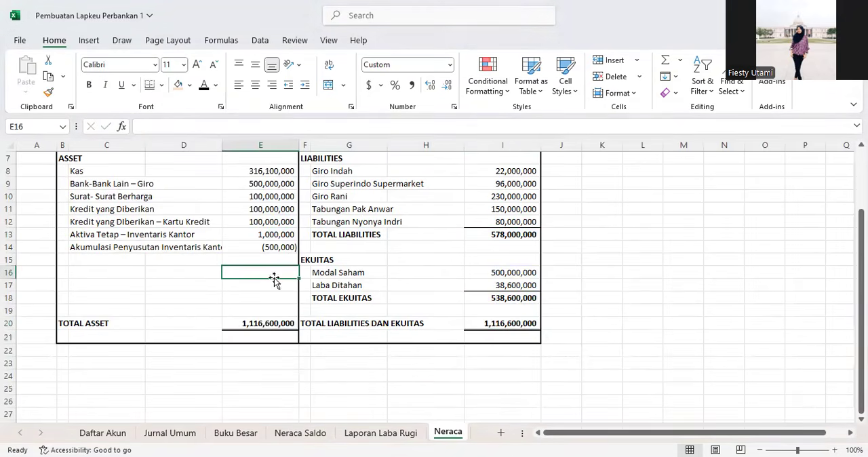
Step: Add a top border to both grand total cells E20 and I20
{"action": "left_click", "coordinate": [264, 324]}
{"action": "left_click", "coordinate": [249, 340]}
{"action": "left_click", "coordinate": [260, 319]}
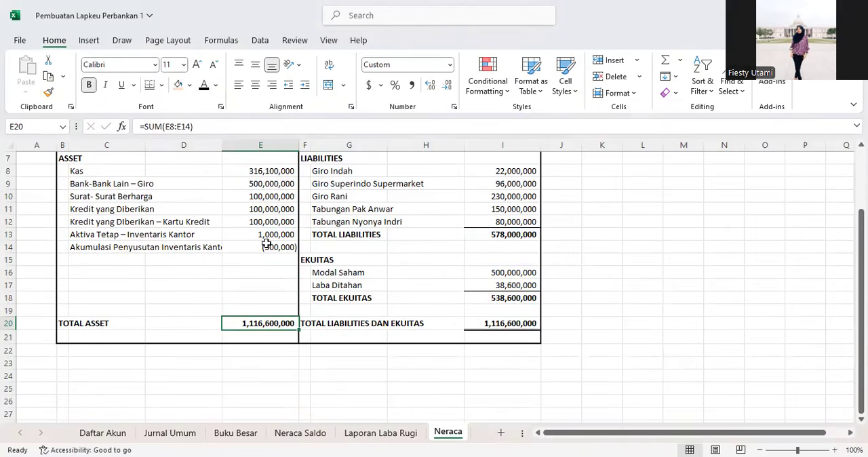
{"action": "left_click", "coordinate": [162, 85]}
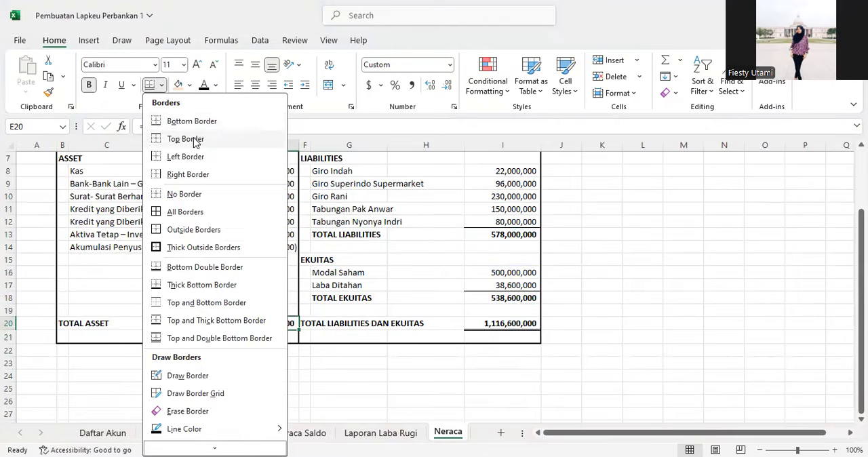
{"action": "left_click", "coordinate": [194, 140]}
{"action": "left_click", "coordinate": [502, 323]}
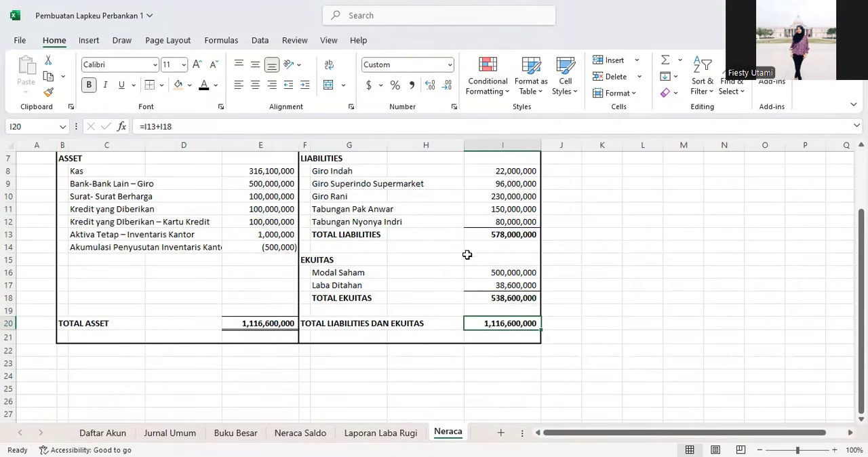
{"action": "left_click", "coordinate": [151, 85]}
Step: Review the finished Neraca balance sheet layout
{"action": "left_click", "coordinate": [392, 221]}
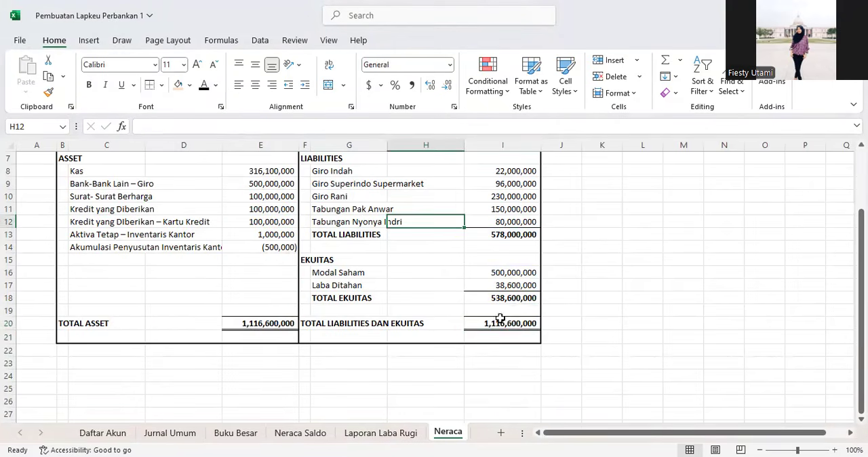
{"action": "scroll", "coordinate": [411, 294], "scroll_direction": "up", "scroll_amount": 1}
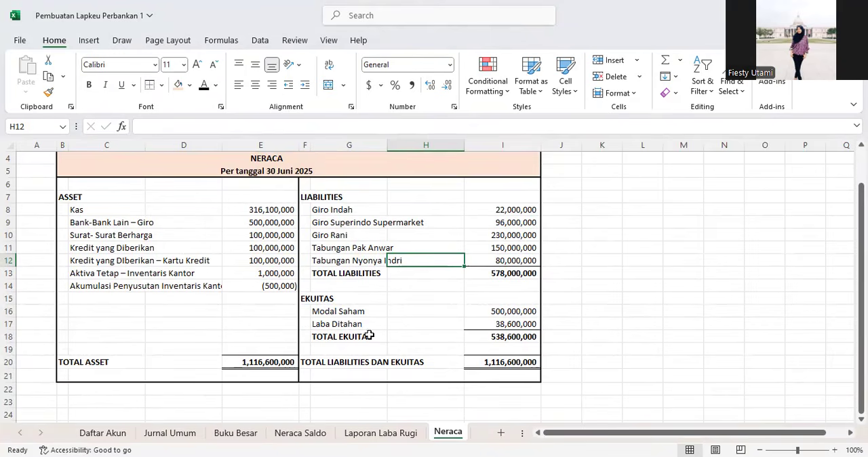
{"action": "scroll", "coordinate": [381, 323], "scroll_direction": "down", "scroll_amount": 1}
{"action": "left_click", "coordinate": [72, 332]}
{"action": "left_click", "coordinate": [402, 332]}
{"action": "scroll", "coordinate": [315, 319], "scroll_direction": "up", "scroll_amount": 1}
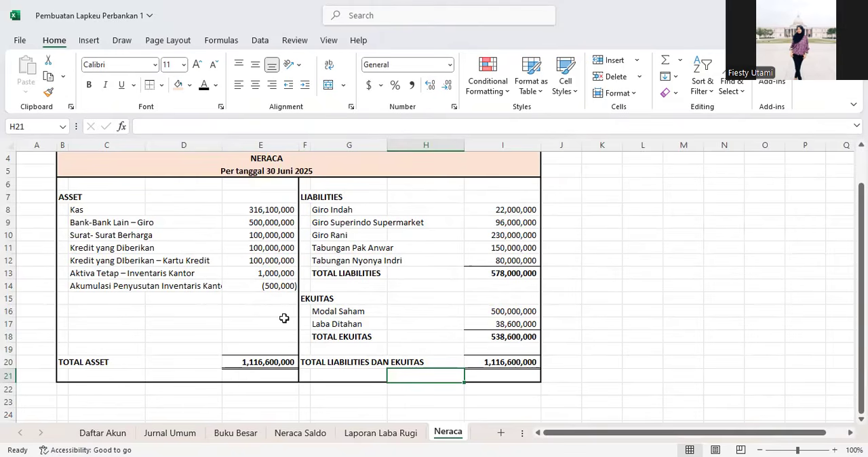
{"action": "scroll", "coordinate": [220, 278], "scroll_direction": "down", "scroll_amount": 1}
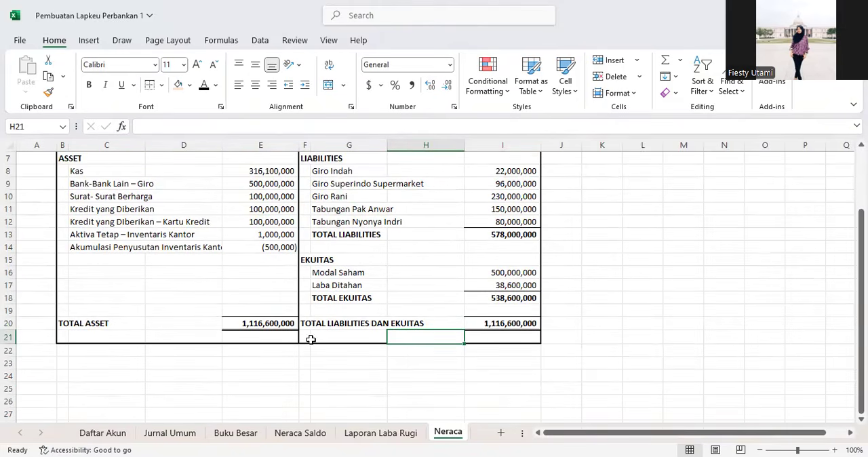
Step: On the Neraca Saldo sheet, remove the fill colour from the trial balance pivot table cells
{"action": "left_click", "coordinate": [381, 434]}
{"action": "left_click", "coordinate": [266, 325]}
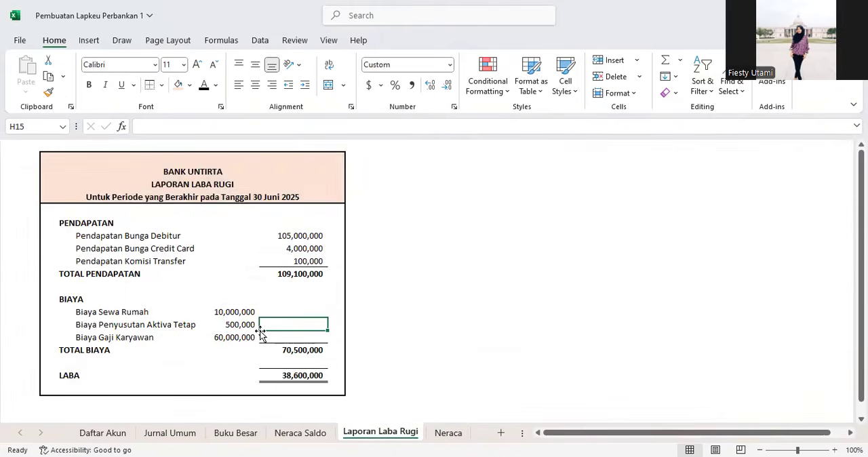
{"action": "left_click", "coordinate": [302, 434]}
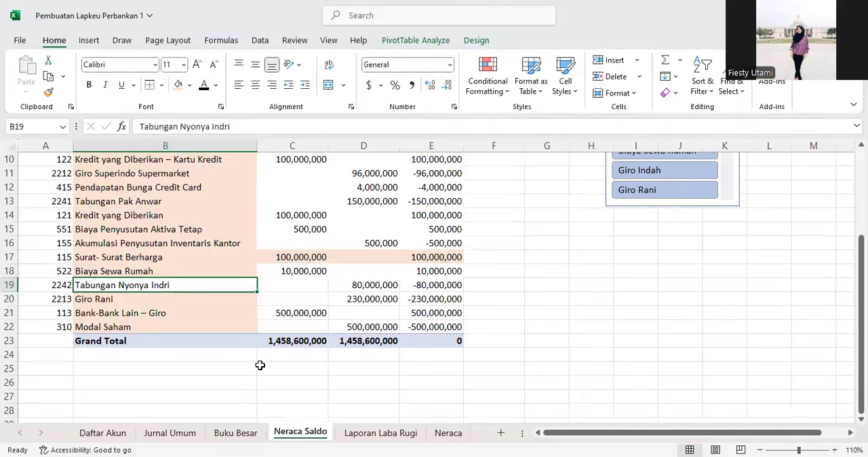
{"action": "scroll", "coordinate": [258, 364], "scroll_direction": "up", "scroll_amount": 3}
{"action": "left_click", "coordinate": [135, 289]}
{"action": "left_click_drag", "start_coordinate": [117, 212], "coordinate": [494, 383]}
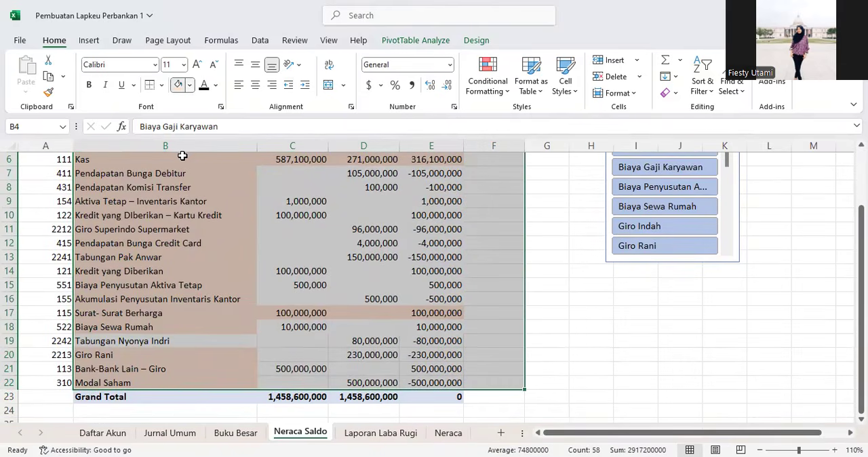
{"action": "left_click", "coordinate": [182, 193]}
Step: Apply the Light Orange Pivot Style Medium 10 to the Neraca Saldo pivot table
{"action": "scroll", "coordinate": [156, 237], "scroll_direction": "up", "scroll_amount": 2}
{"action": "left_click", "coordinate": [139, 271]}
{"action": "left_click", "coordinate": [106, 202]}
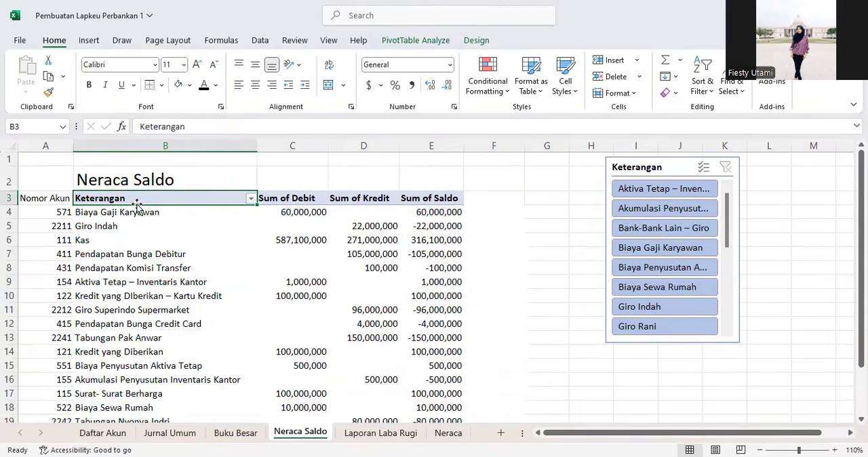
{"action": "left_click", "coordinate": [416, 42]}
{"action": "left_click", "coordinate": [477, 42]}
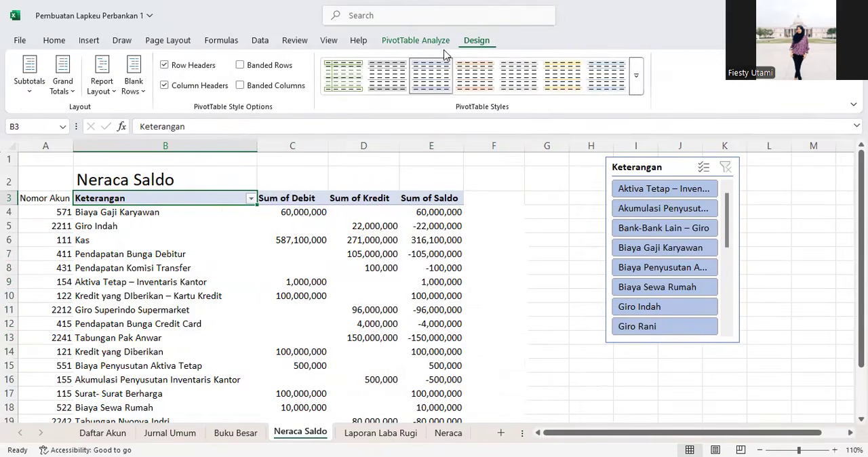
{"action": "left_click", "coordinate": [638, 80]}
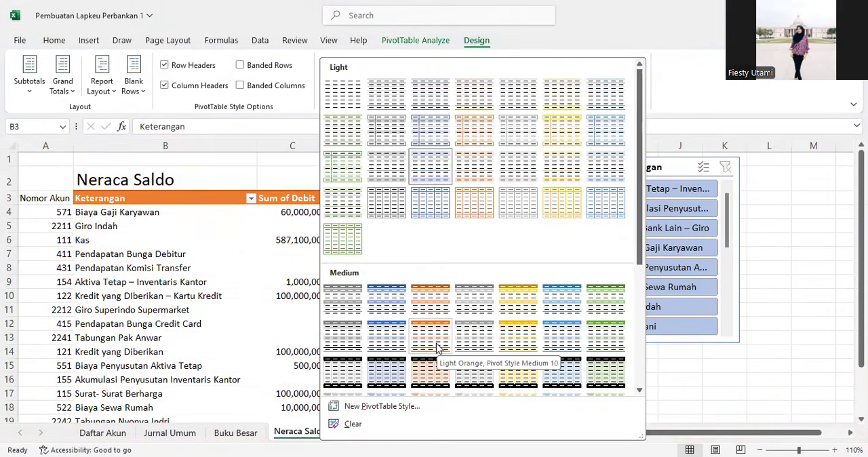
{"action": "left_click", "coordinate": [264, 293]}
{"action": "scroll", "coordinate": [236, 287], "scroll_direction": "down", "scroll_amount": 2}
{"action": "scroll", "coordinate": [236, 287], "scroll_direction": "up", "scroll_amount": 2}
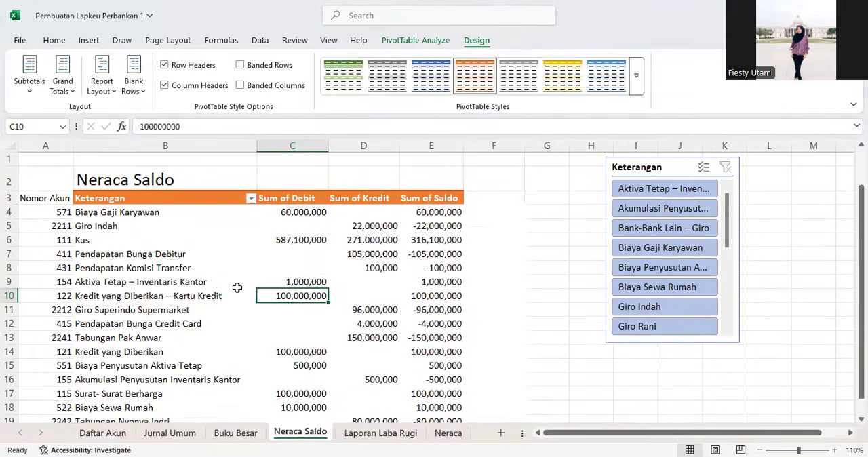
Step: Hide the Nomor Akun column A on the Neraca Saldo sheet
{"action": "left_click", "coordinate": [59, 143]}
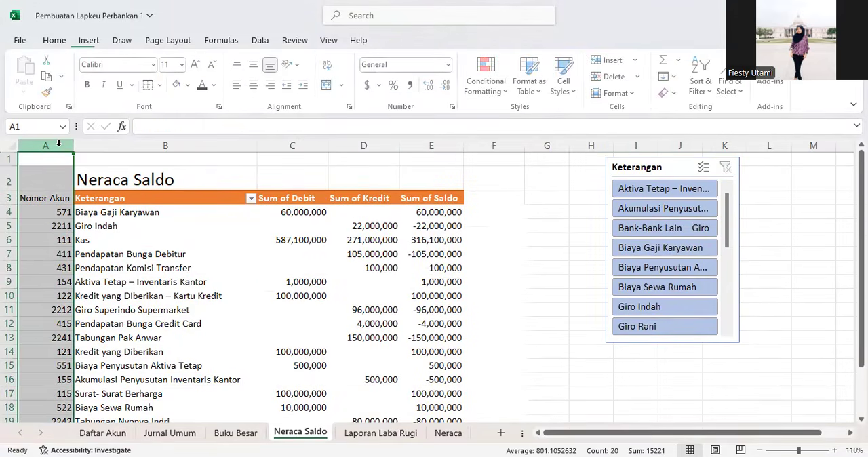
{"action": "left_click", "coordinate": [113, 363]}
{"action": "left_click", "coordinate": [116, 293]}
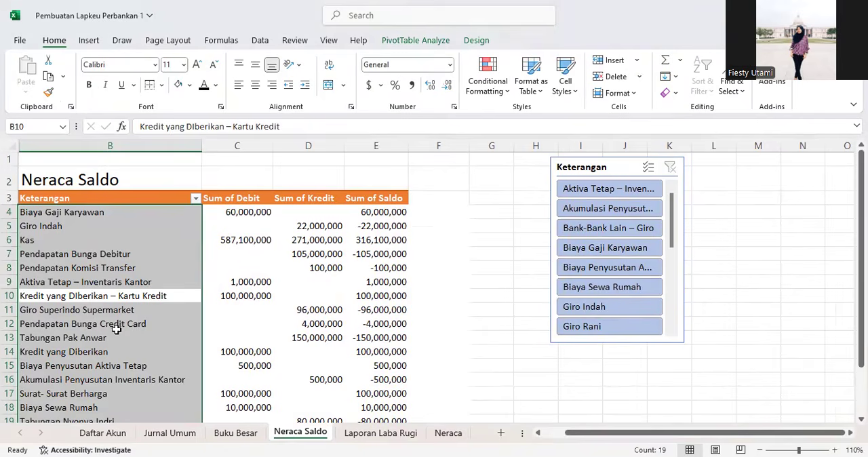
Step: Turn off the gridlines on the Neraca Saldo sheet
{"action": "left_click", "coordinate": [132, 283]}
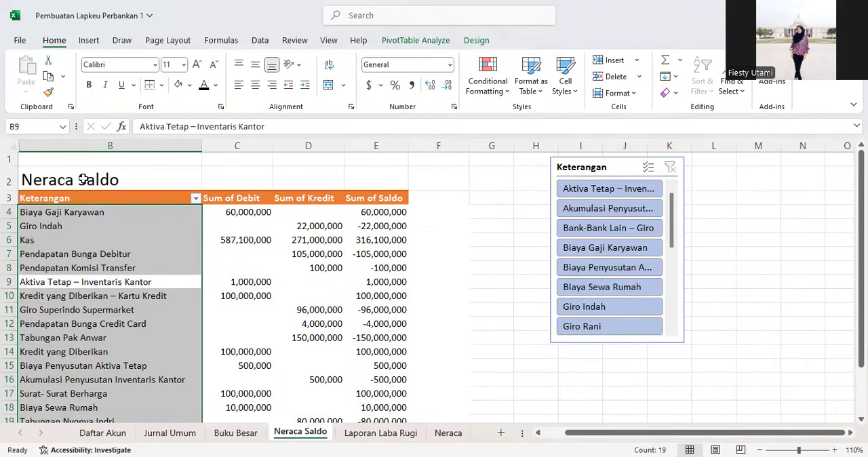
{"action": "left_click_drag", "start_coordinate": [122, 240], "coordinate": [237, 241]}
{"action": "left_click", "coordinate": [115, 161]}
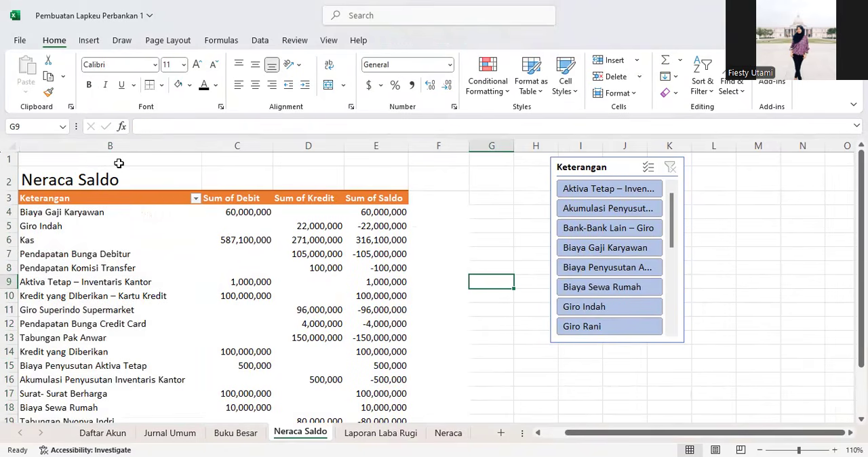
{"action": "left_click", "coordinate": [12, 145]}
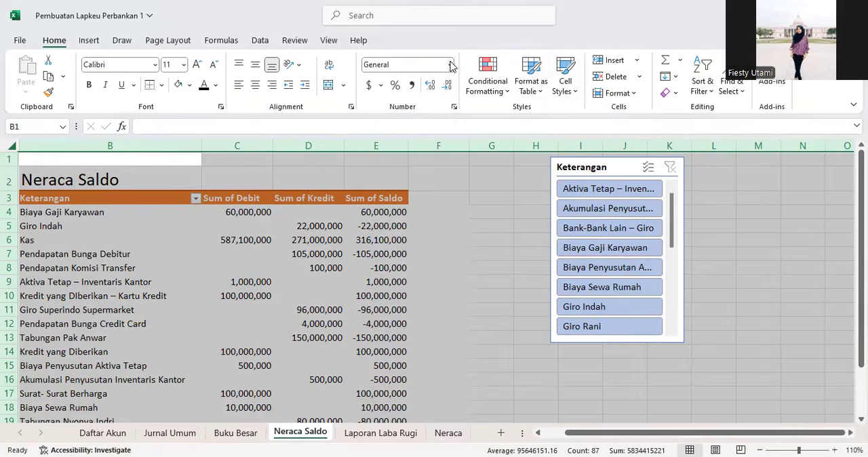
{"action": "left_click", "coordinate": [325, 42]}
{"action": "left_click", "coordinate": [294, 43]}
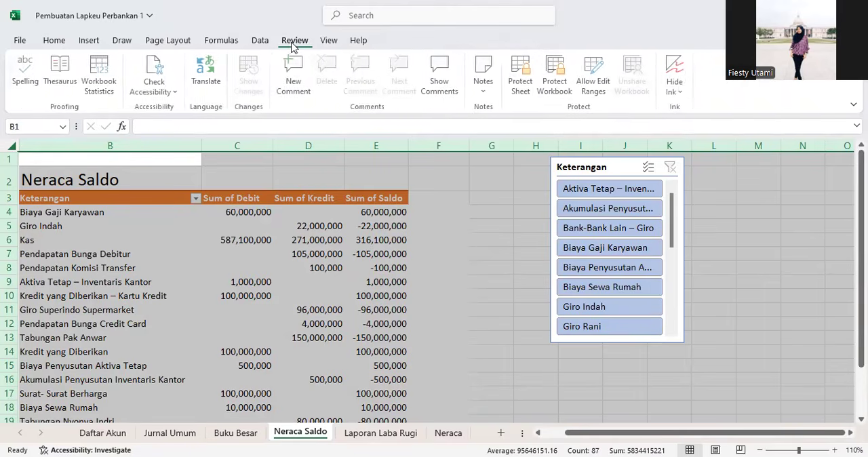
{"action": "left_click", "coordinate": [327, 42]}
{"action": "left_click", "coordinate": [351, 76]}
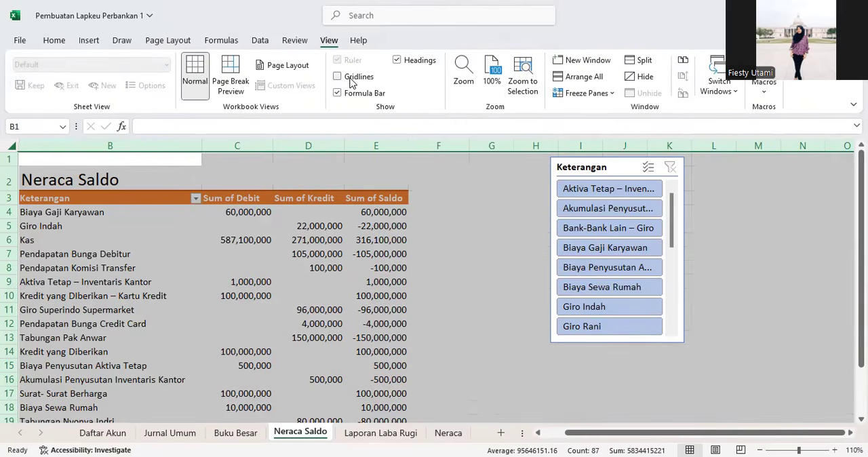
{"action": "left_click", "coordinate": [398, 61]}
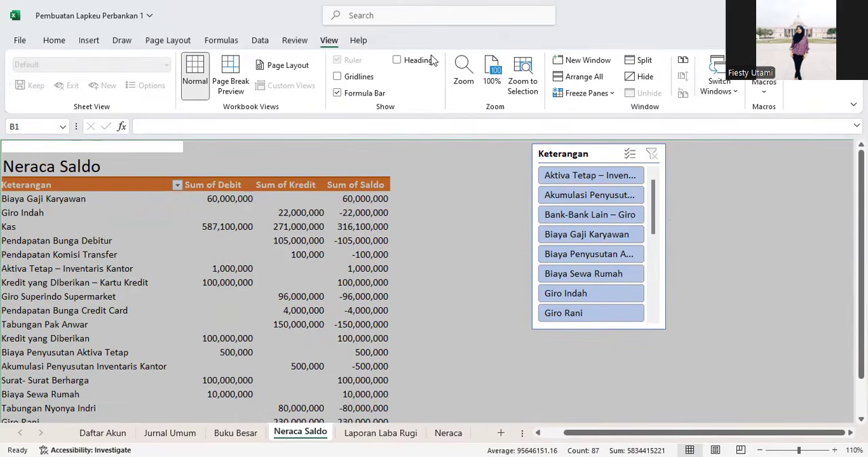
{"action": "left_click", "coordinate": [417, 60]}
Step: Insert a blank column before the Keterangan column on the Neraca Saldo sheet
{"action": "left_click", "coordinate": [35, 143]}
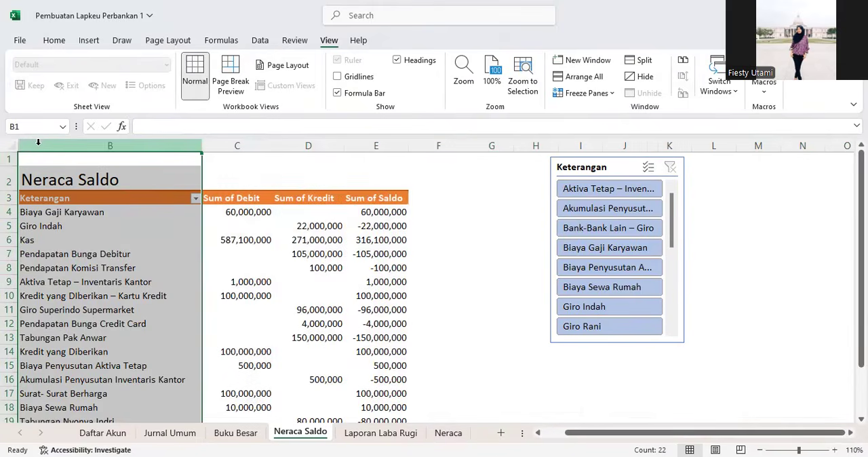
{"action": "right_click", "coordinate": [110, 249]}
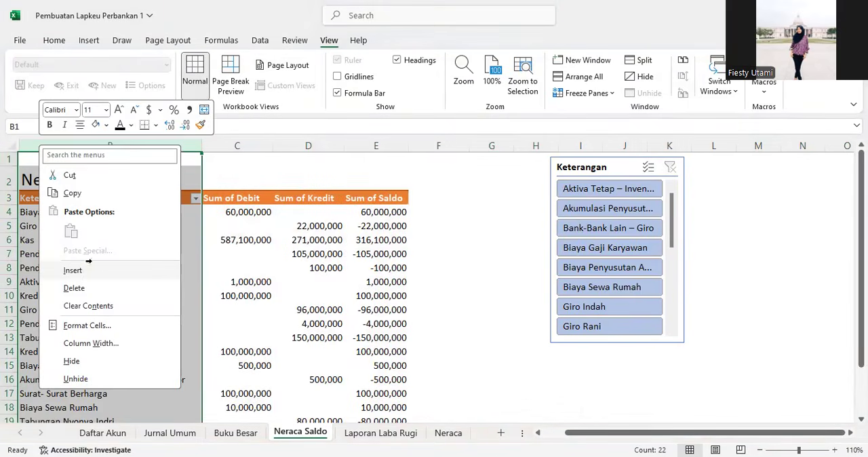
{"action": "left_click", "coordinate": [88, 264]}
{"action": "left_click", "coordinate": [407, 270]}
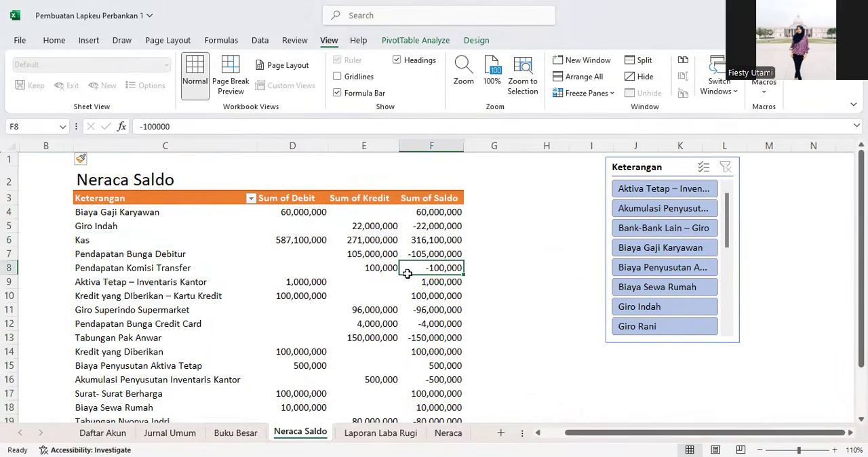
Step: On the Buku Besar sheet, insert a blank column before the Tanggal column
{"action": "scroll", "coordinate": [407, 272], "scroll_direction": "down", "scroll_amount": 3}
{"action": "scroll", "coordinate": [407, 274], "scroll_direction": "up", "scroll_amount": 3}
{"action": "left_click", "coordinate": [370, 439]}
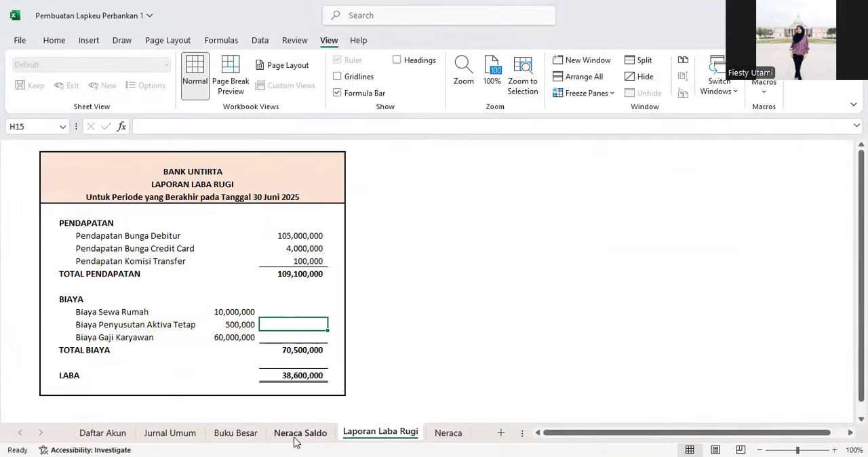
{"action": "left_click", "coordinate": [296, 434]}
{"action": "left_click", "coordinate": [240, 434]}
{"action": "scroll", "coordinate": [271, 360], "scroll_direction": "up", "scroll_amount": 12}
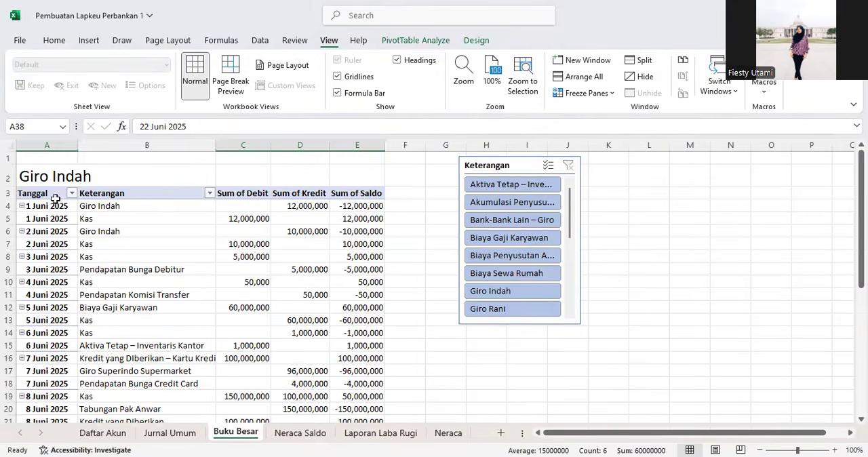
{"action": "left_click", "coordinate": [29, 140]}
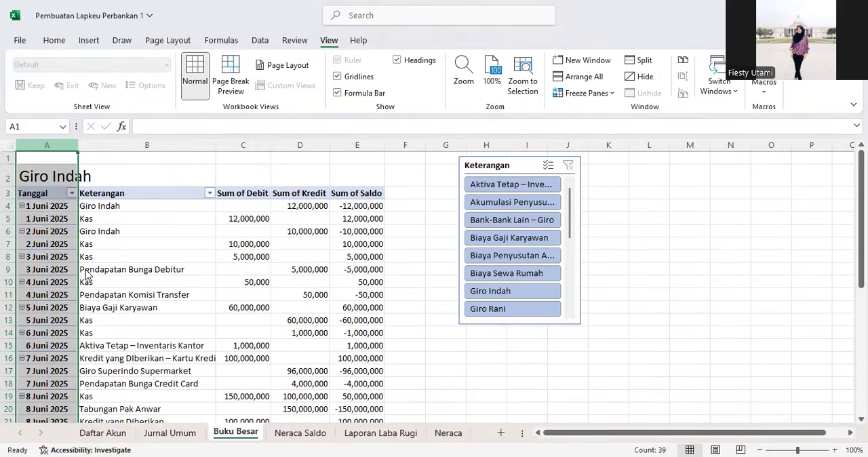
{"action": "key", "text": "ctrl+shift+plus"}
Step: Turn off the gridlines on the Buku Besar sheet
{"action": "left_click", "coordinate": [9, 144]}
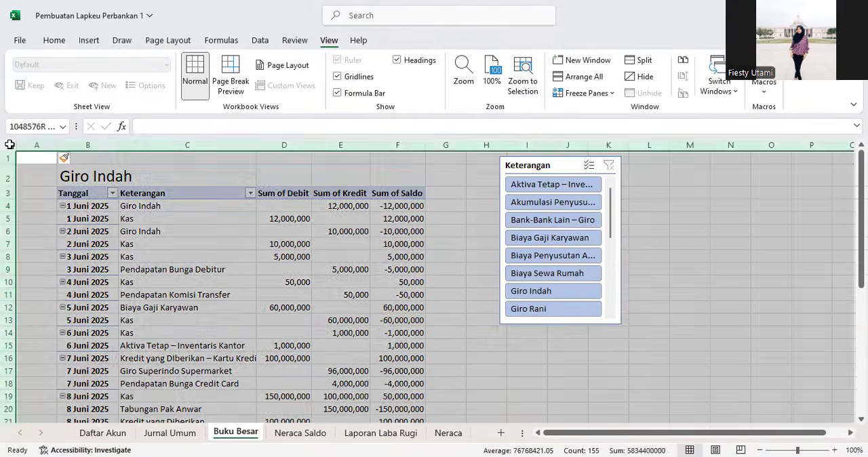
{"action": "left_click", "coordinate": [356, 77]}
{"action": "left_click", "coordinate": [341, 282]}
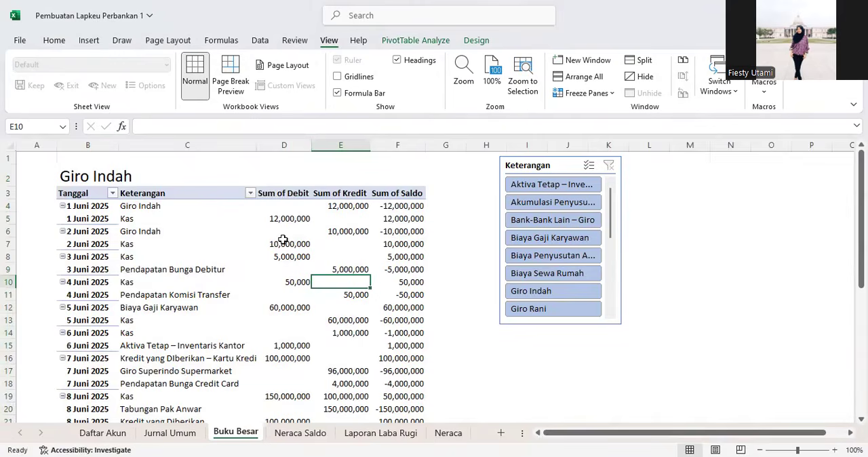
Step: Apply an orange Medium PivotTable style to the Buku Besar pivot table
{"action": "scroll", "coordinate": [202, 261], "scroll_direction": "down", "scroll_amount": 1}
{"action": "scroll", "coordinate": [97, 211], "scroll_direction": "up", "scroll_amount": 1}
{"action": "left_click", "coordinate": [85, 195]}
{"action": "left_click", "coordinate": [476, 41]}
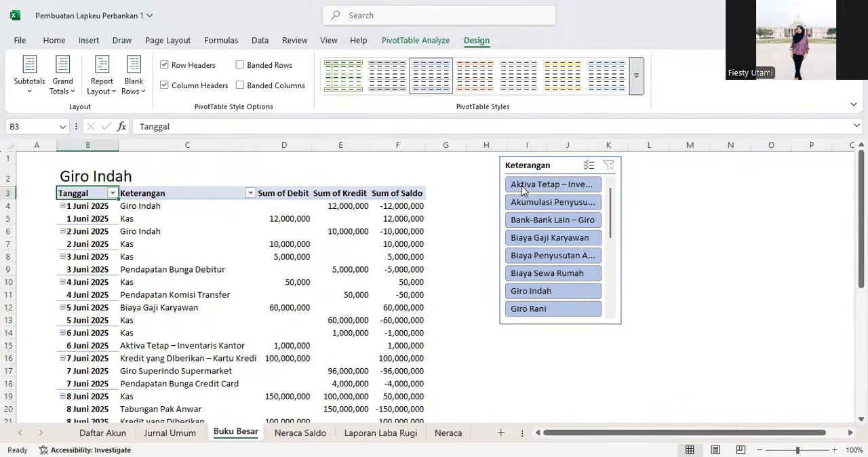
{"action": "left_click", "coordinate": [636, 75]}
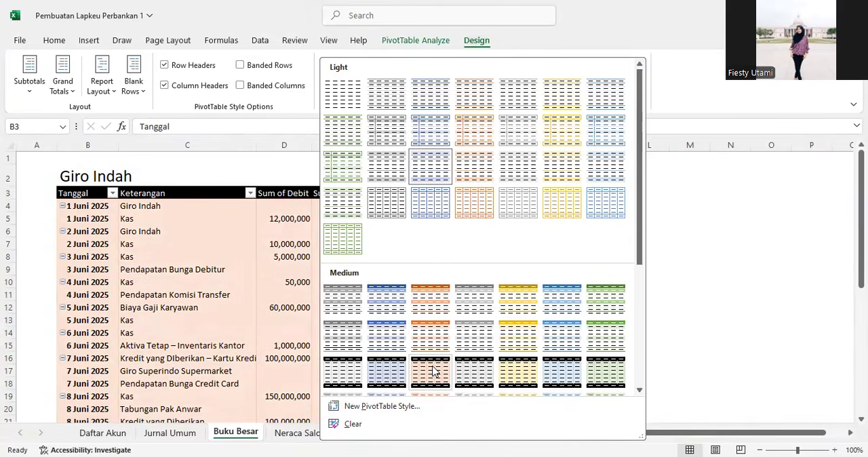
{"action": "left_click", "coordinate": [159, 271]}
{"action": "scroll", "coordinate": [203, 305], "scroll_direction": "down", "scroll_amount": 3}
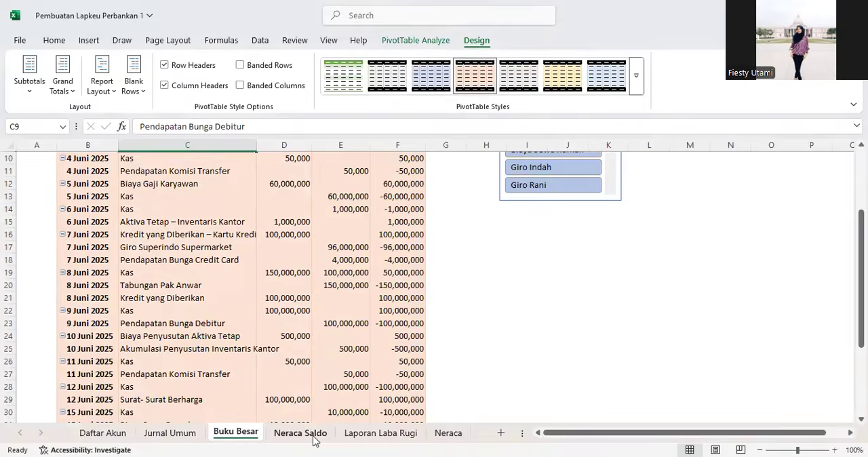
Step: On the Neraca sheet, turn off the gridlines and the row and column headings
{"action": "left_click", "coordinate": [298, 432]}
{"action": "left_click", "coordinate": [384, 432]}
{"action": "left_click", "coordinate": [449, 438]}
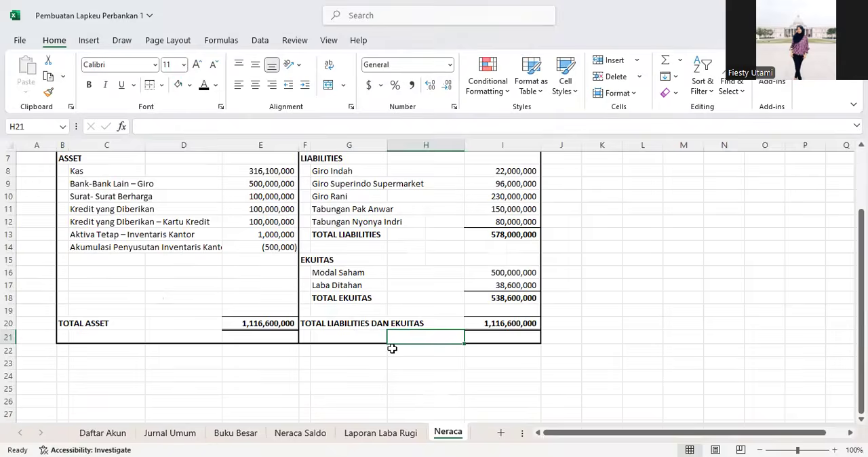
{"action": "scroll", "coordinate": [300, 228], "scroll_direction": "up", "scroll_amount": 2}
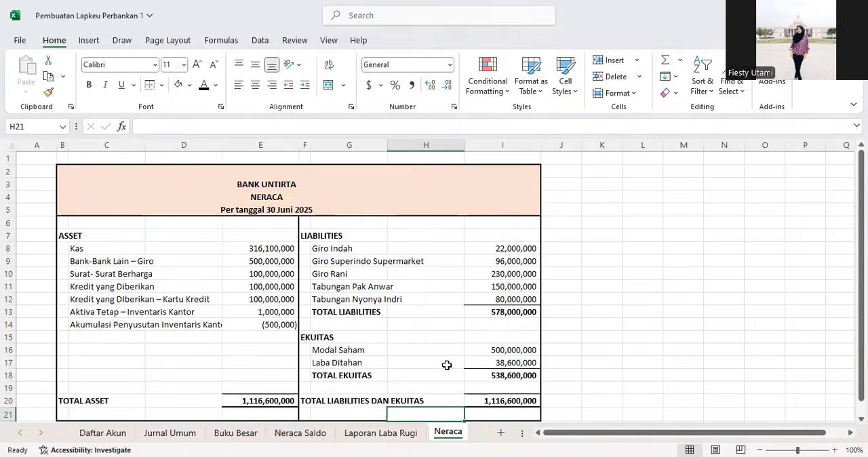
{"action": "key", "text": "ctrl+Page_Up"}
{"action": "key", "text": "ctrl+Page_Down"}
{"action": "scroll", "coordinate": [379, 306], "scroll_direction": "down", "scroll_amount": 1}
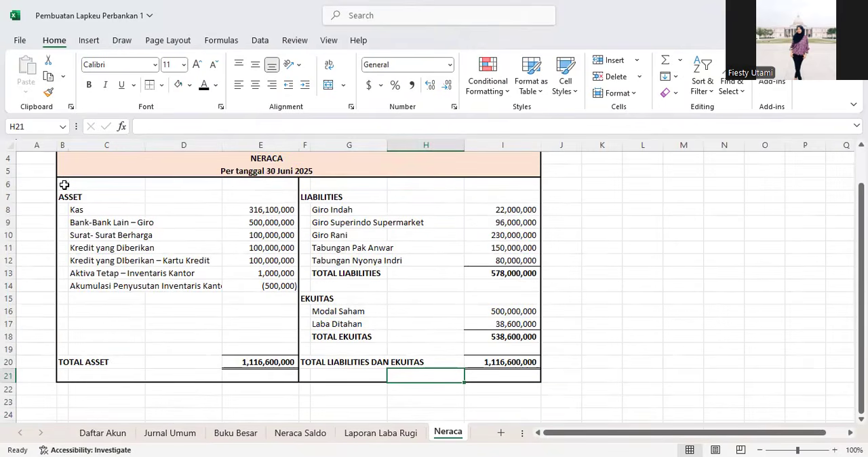
{"action": "scroll", "coordinate": [380, 222], "scroll_direction": "up", "scroll_amount": 1}
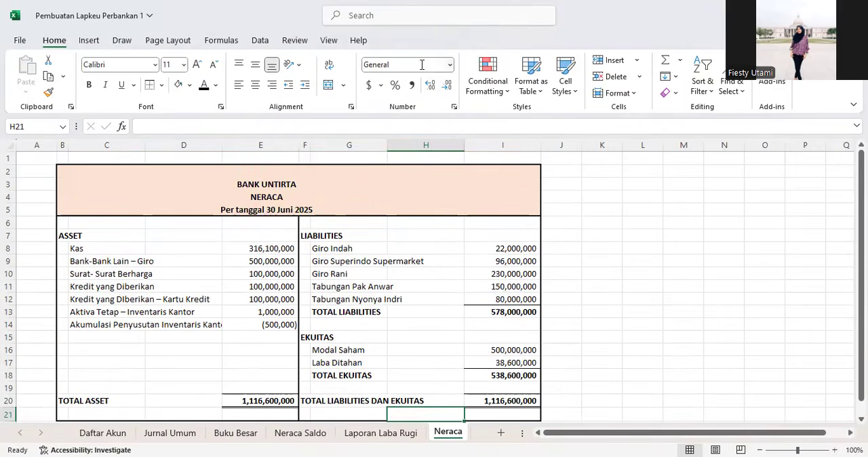
{"action": "left_click", "coordinate": [330, 41]}
{"action": "left_click", "coordinate": [347, 75]}
{"action": "left_click", "coordinate": [410, 62]}
{"action": "left_click", "coordinate": [556, 314]}
{"action": "left_click", "coordinate": [352, 321]}
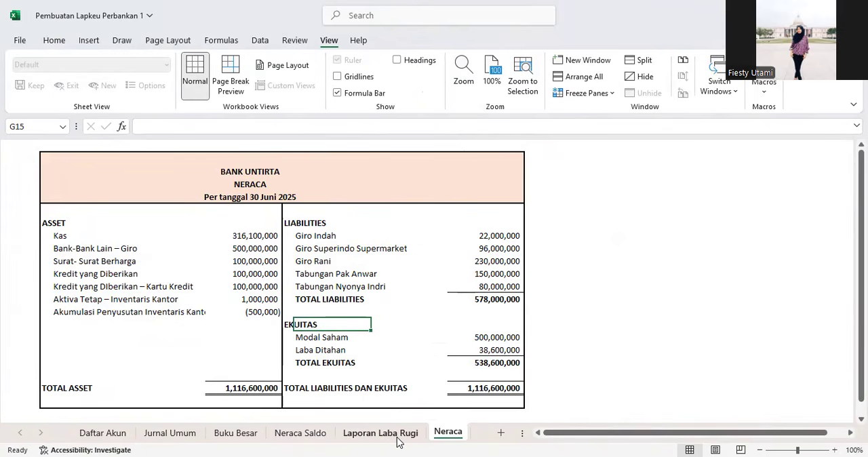
Step: Review the finished Neraca sheet and compare it with the Jurnal Umum entries
{"action": "scroll", "coordinate": [529, 336], "scroll_direction": "down", "scroll_amount": 1}
{"action": "left_click", "coordinate": [492, 352]}
{"action": "left_click", "coordinate": [585, 332]}
{"action": "left_click", "coordinate": [555, 350]}
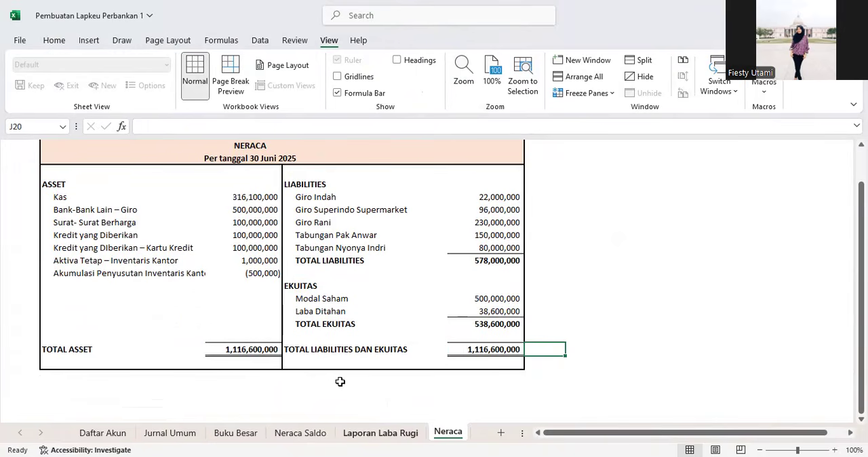
{"action": "left_click", "coordinate": [178, 436]}
{"action": "scroll", "coordinate": [260, 372], "scroll_direction": "up", "scroll_amount": 10}
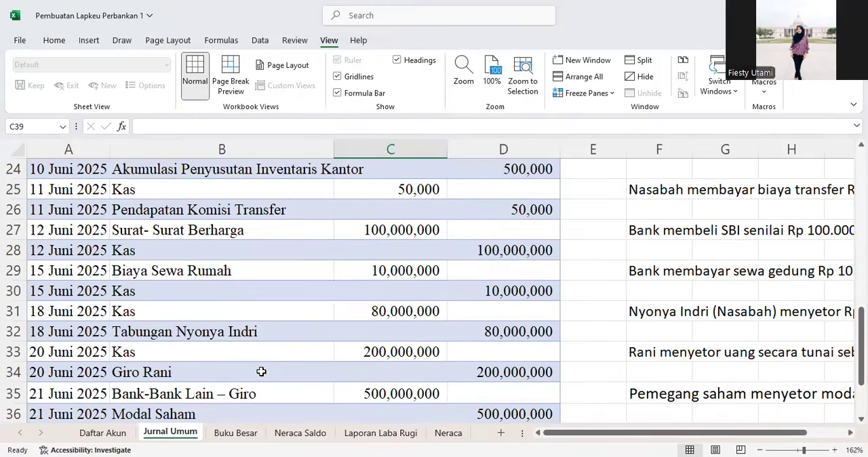
{"action": "scroll", "coordinate": [278, 327], "scroll_direction": "down", "scroll_amount": 4, "text": "ctrl"}
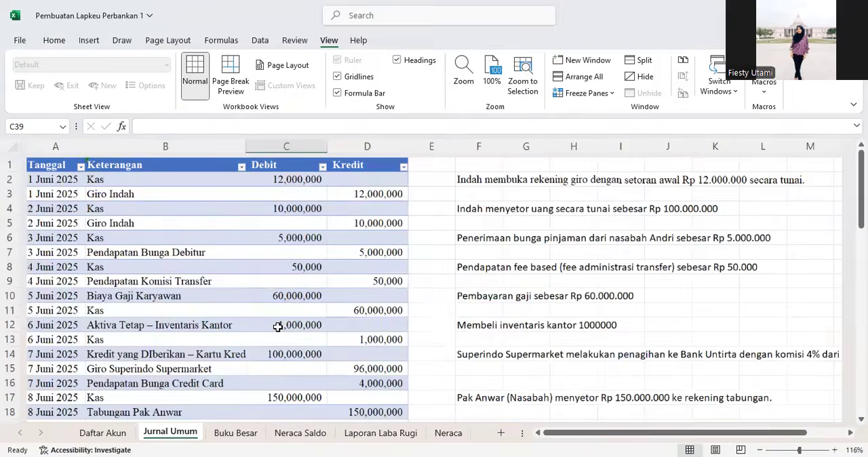
{"action": "left_click", "coordinate": [448, 437]}
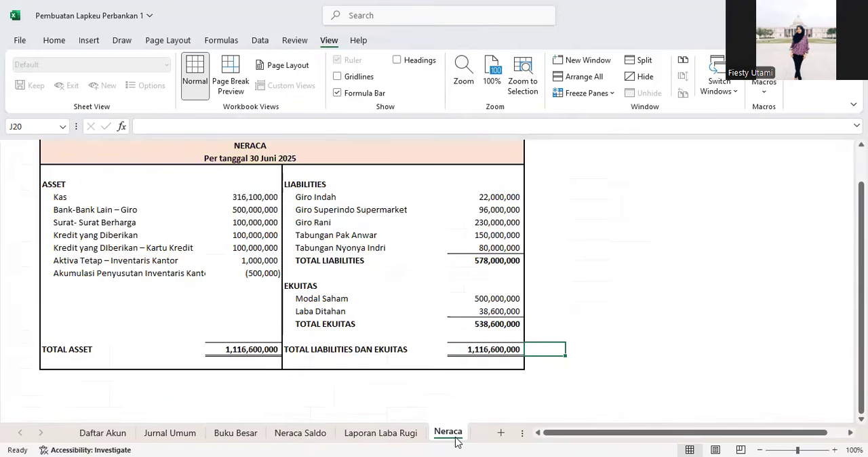